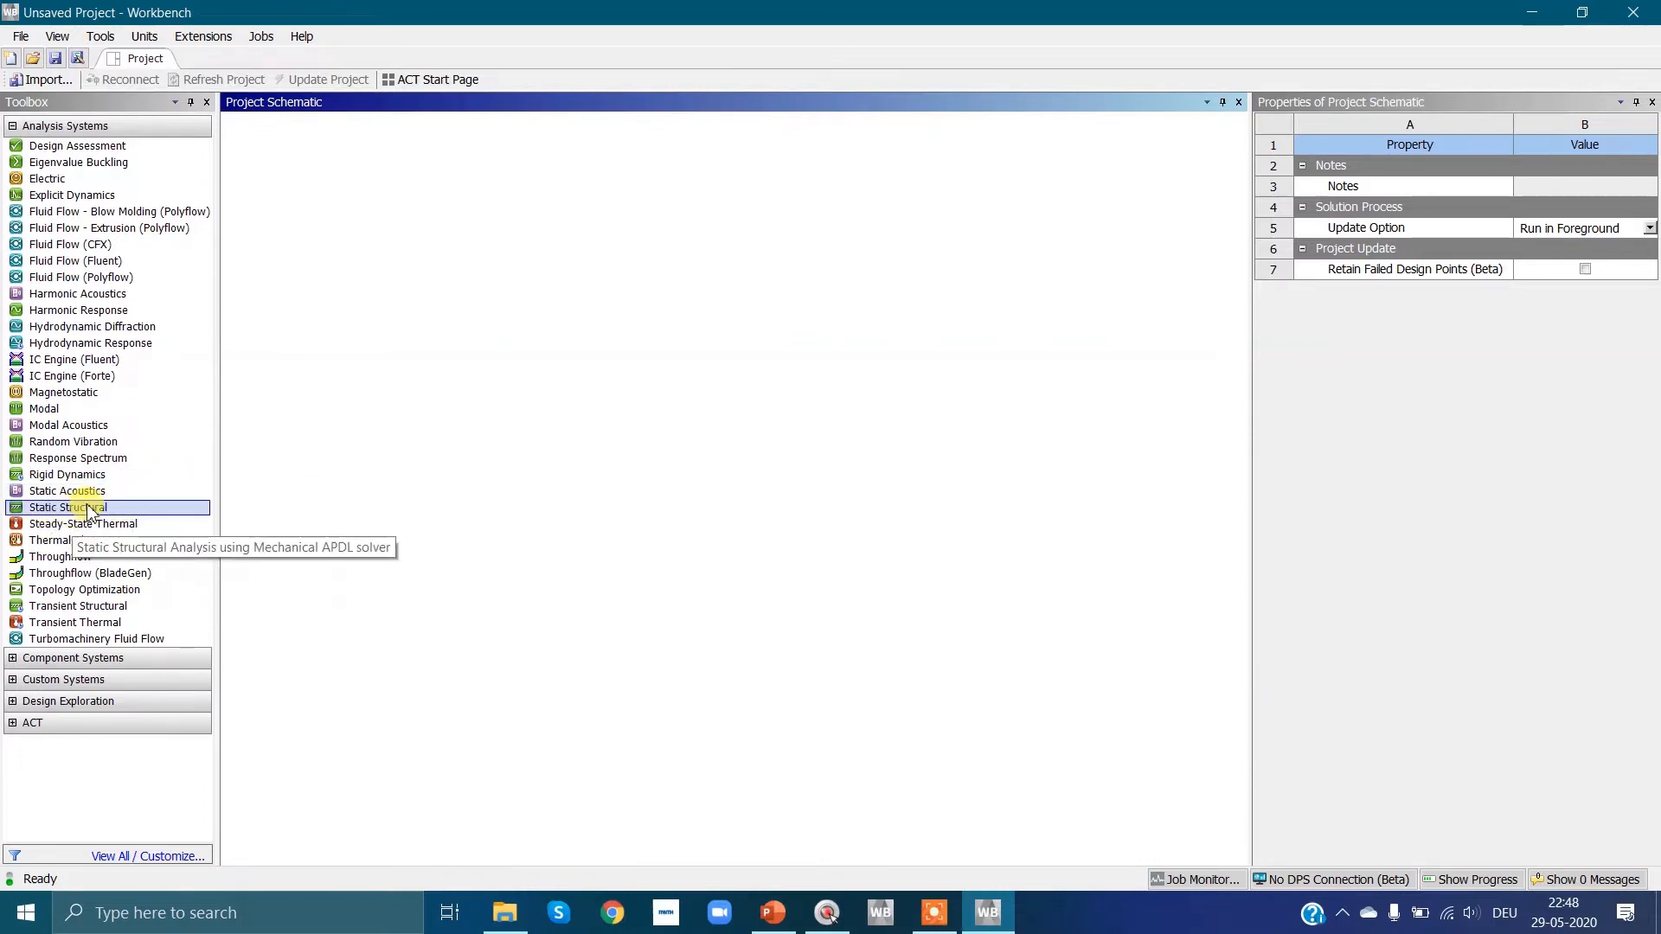
Step: Add a Static Structural analysis system to the project schematic and open its Engineering Data
left_click_drag(90, 510, 361, 194)
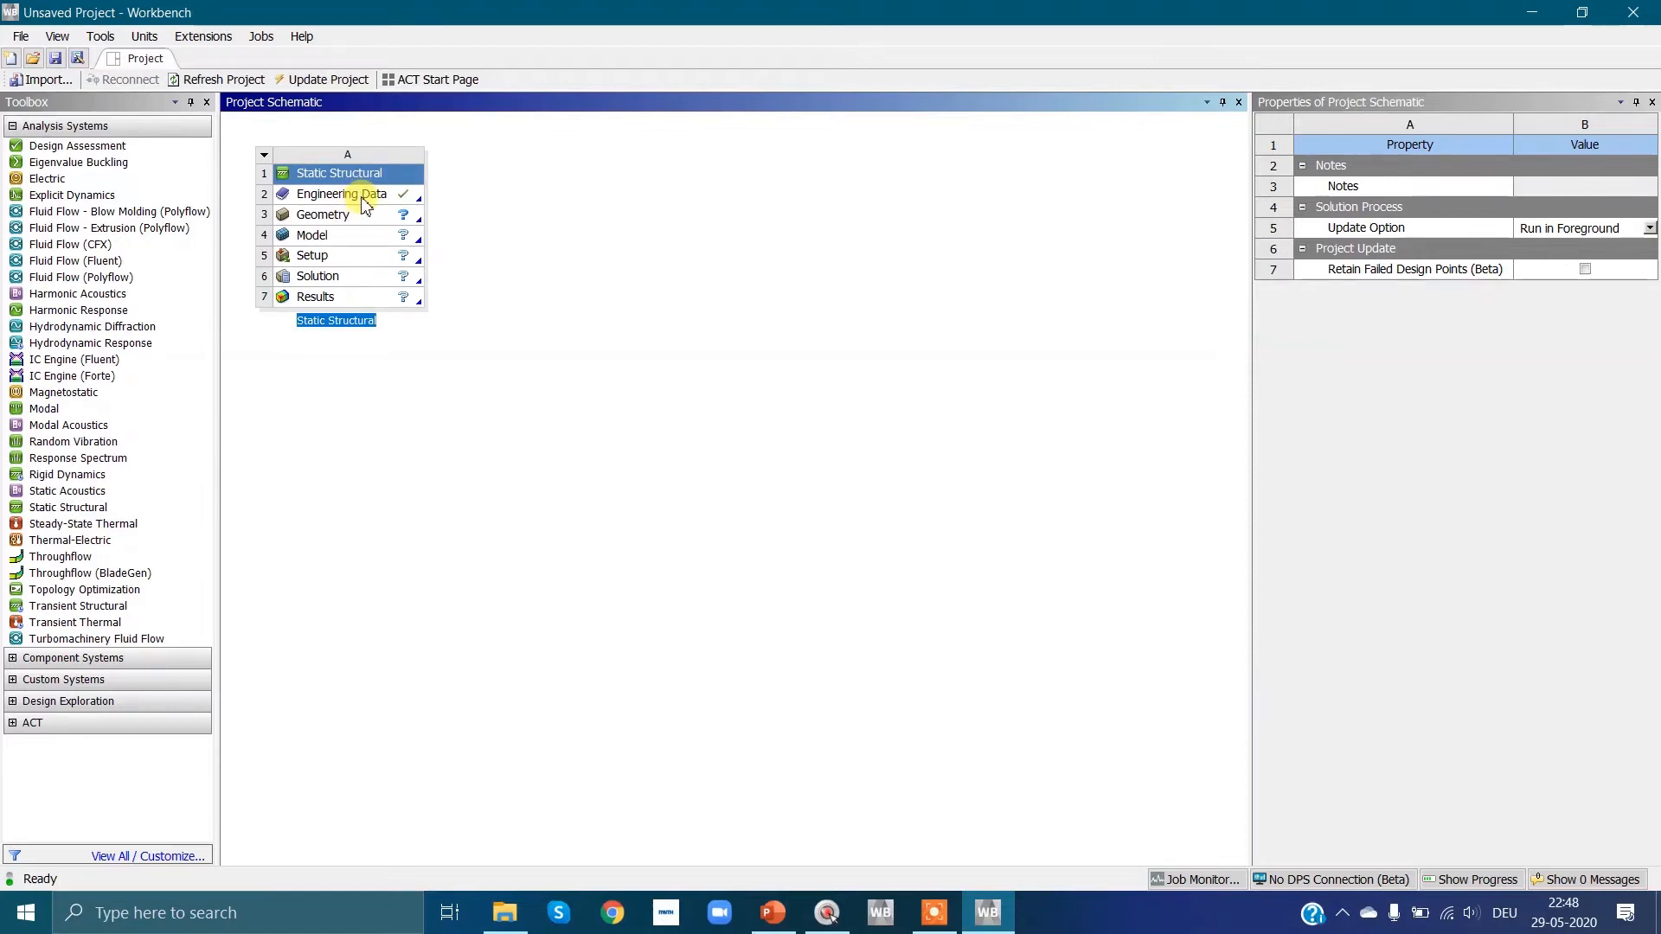
left_click(368, 202)
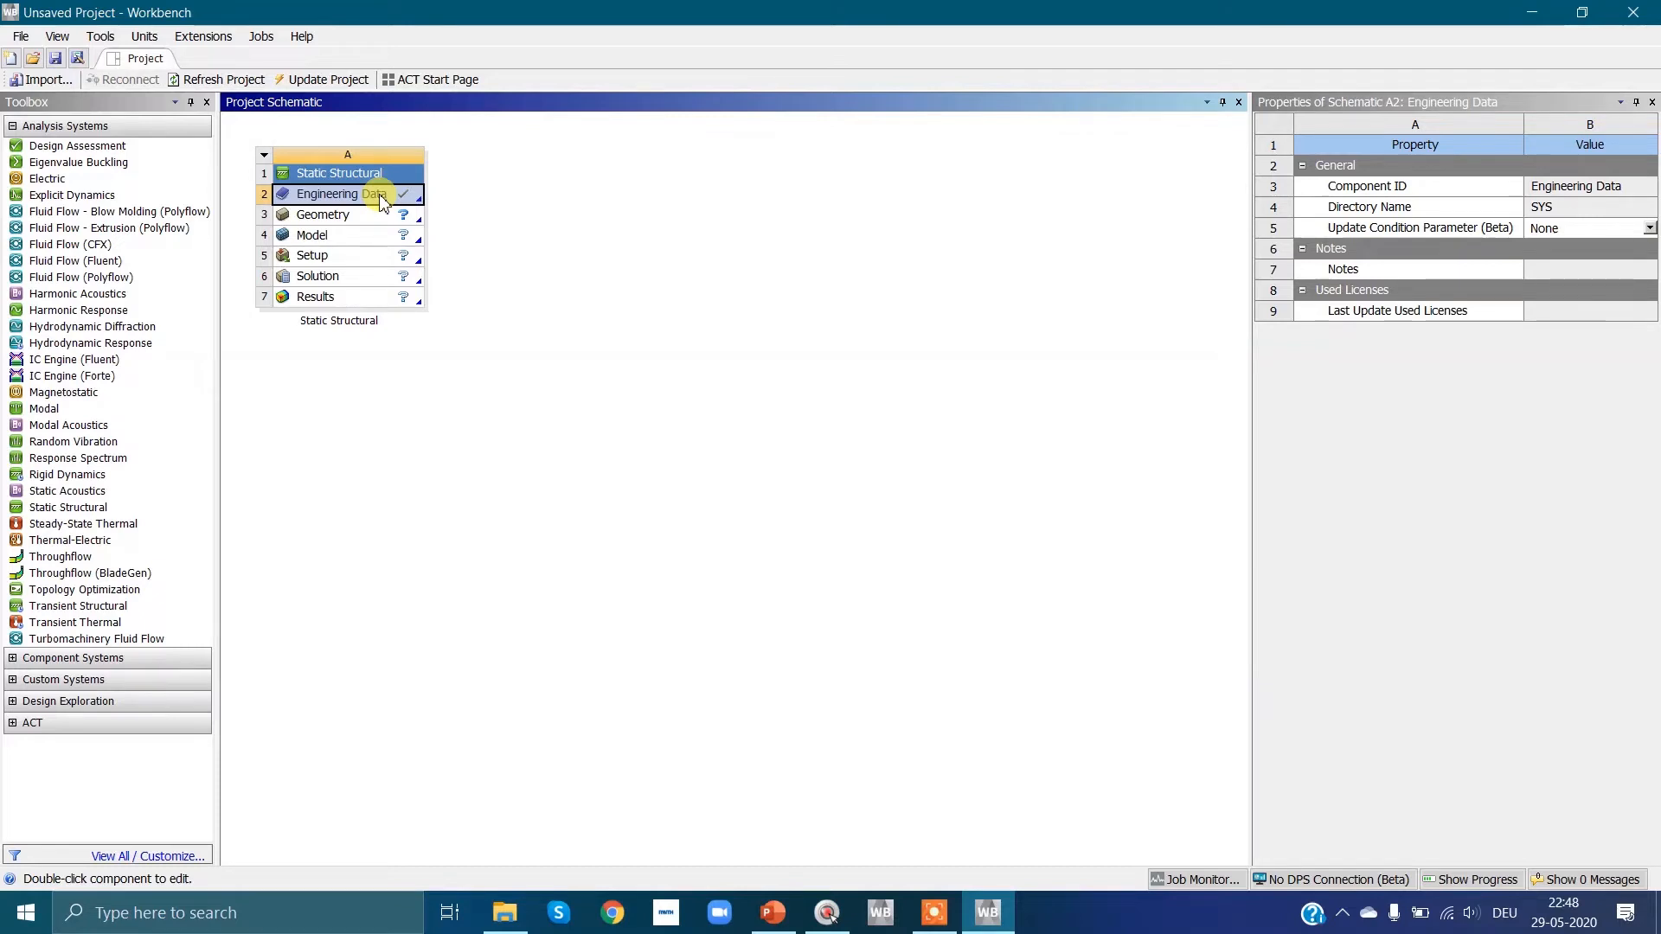
double_click(380, 199)
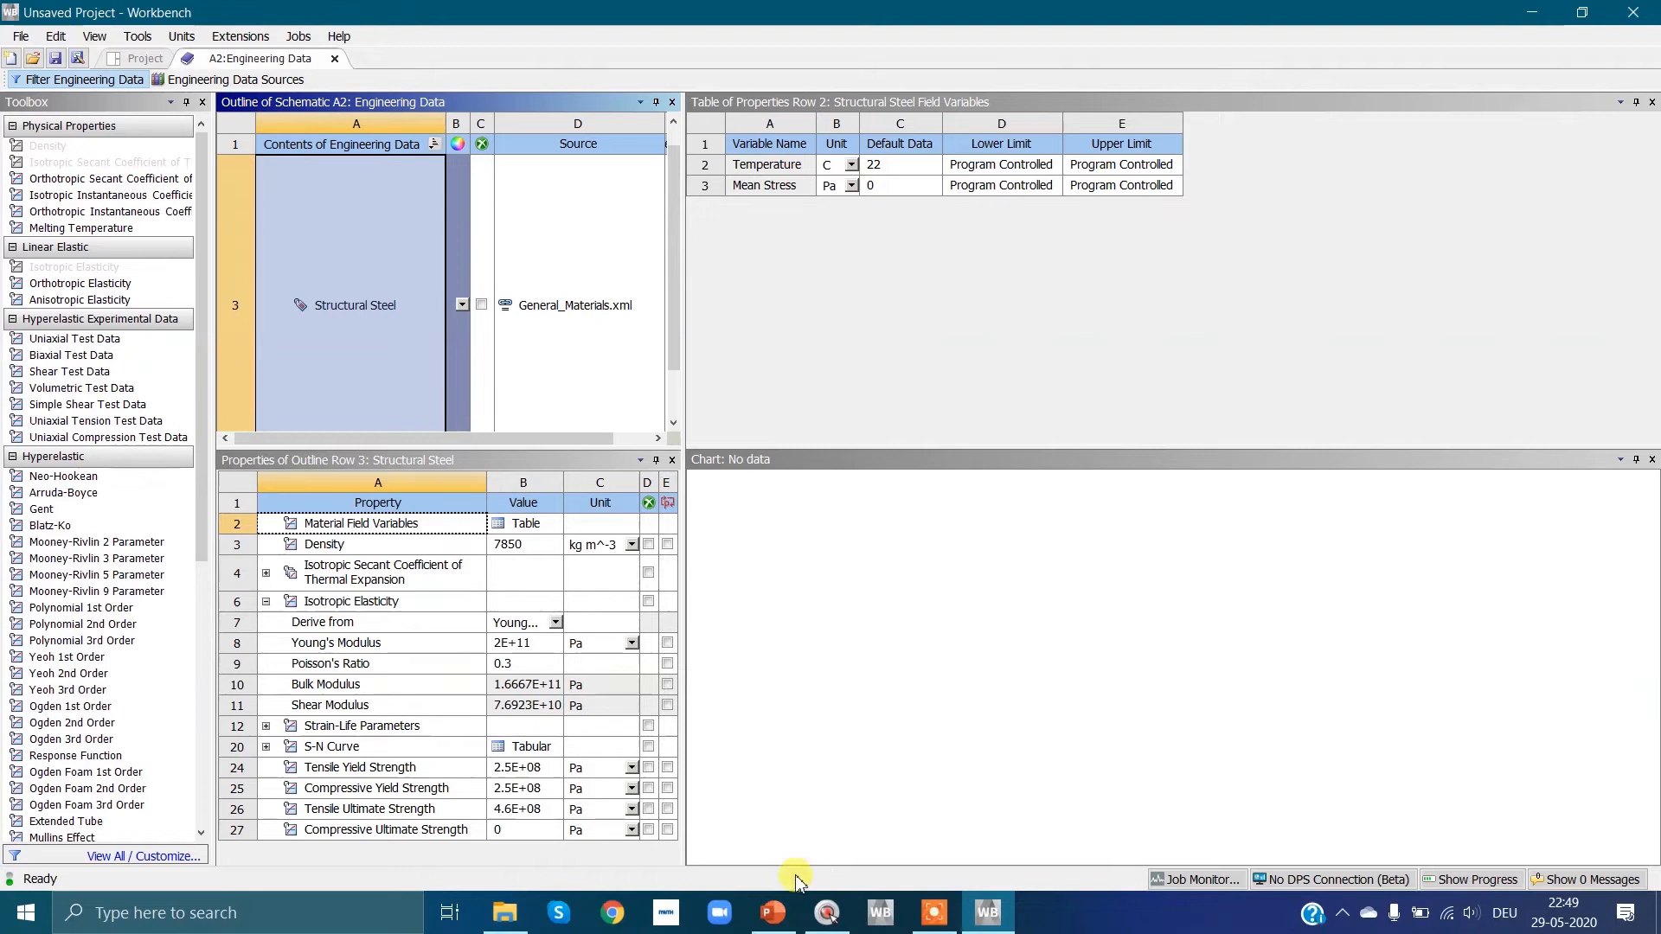
Step: Consult the Task 1 slide in PowerPoint and set Structural Steel's Young's Modulus to 2.1E+11 Pa in Workbench
left_click(773, 915)
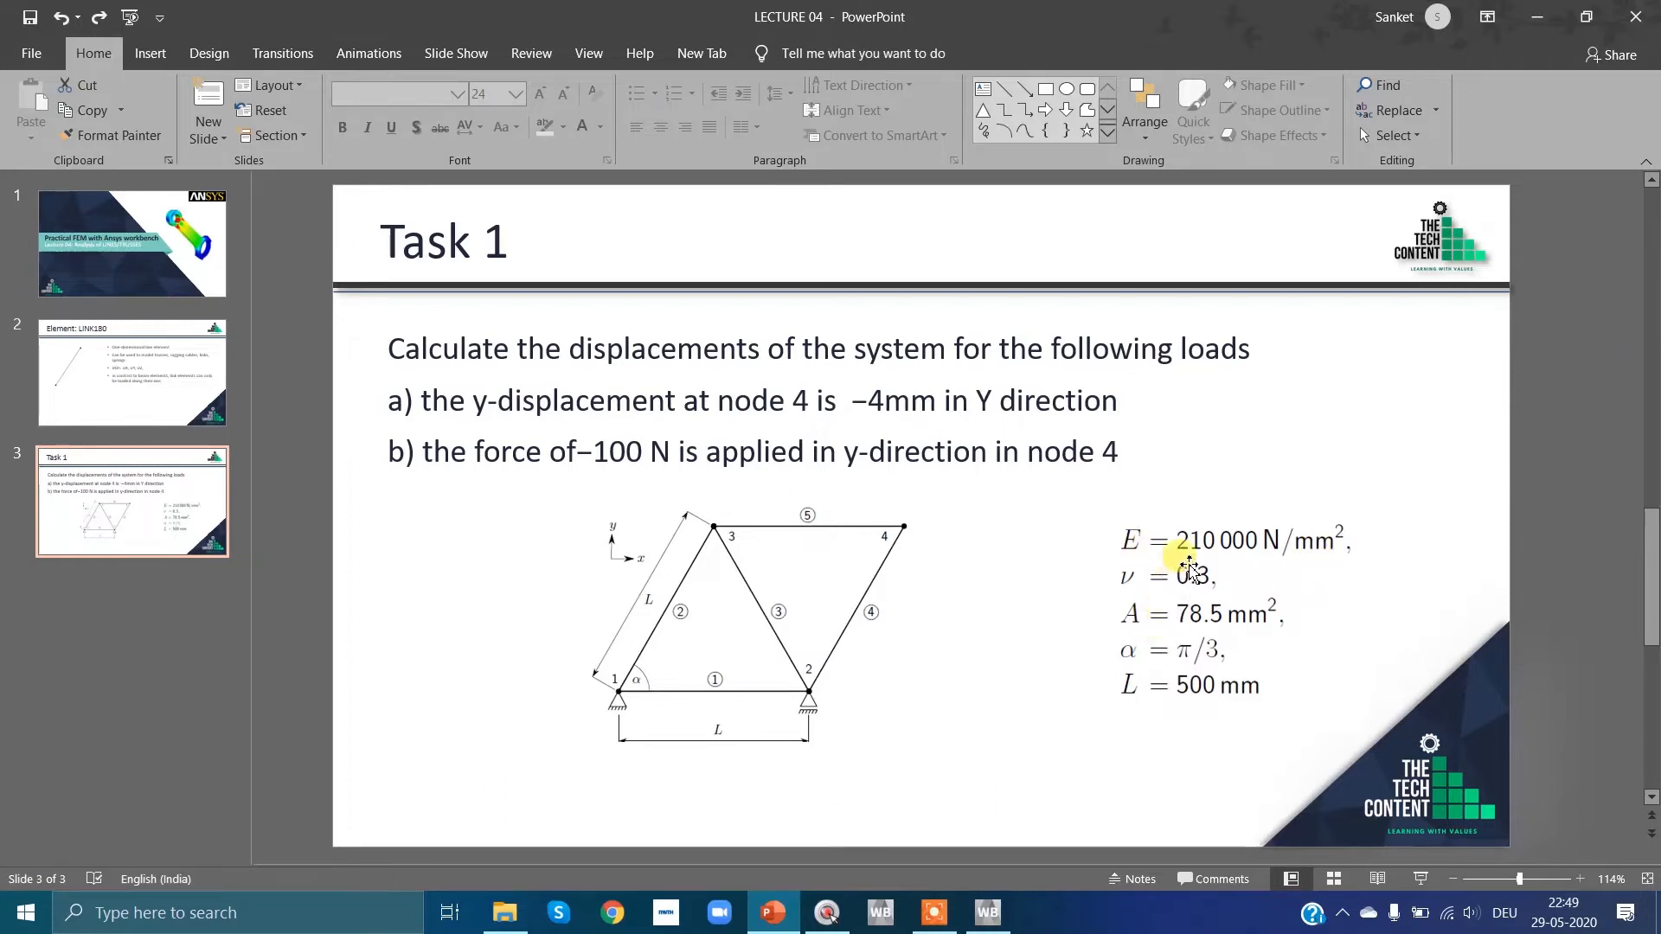
left_click(985, 910)
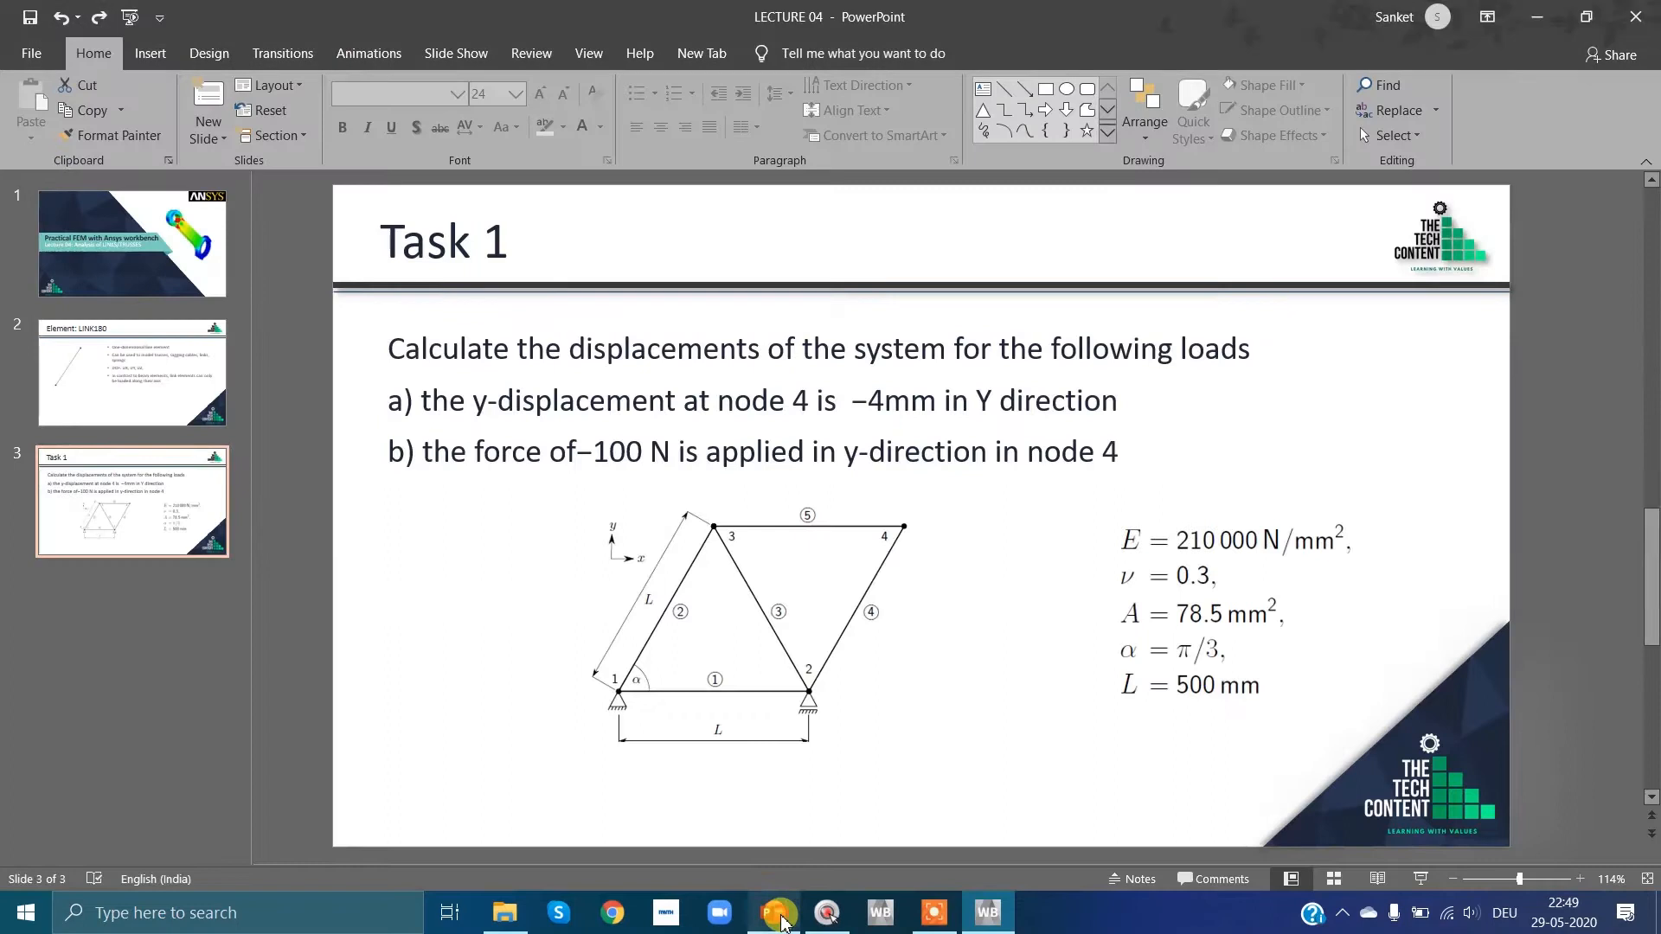
left_click(776, 913)
left_click(778, 915)
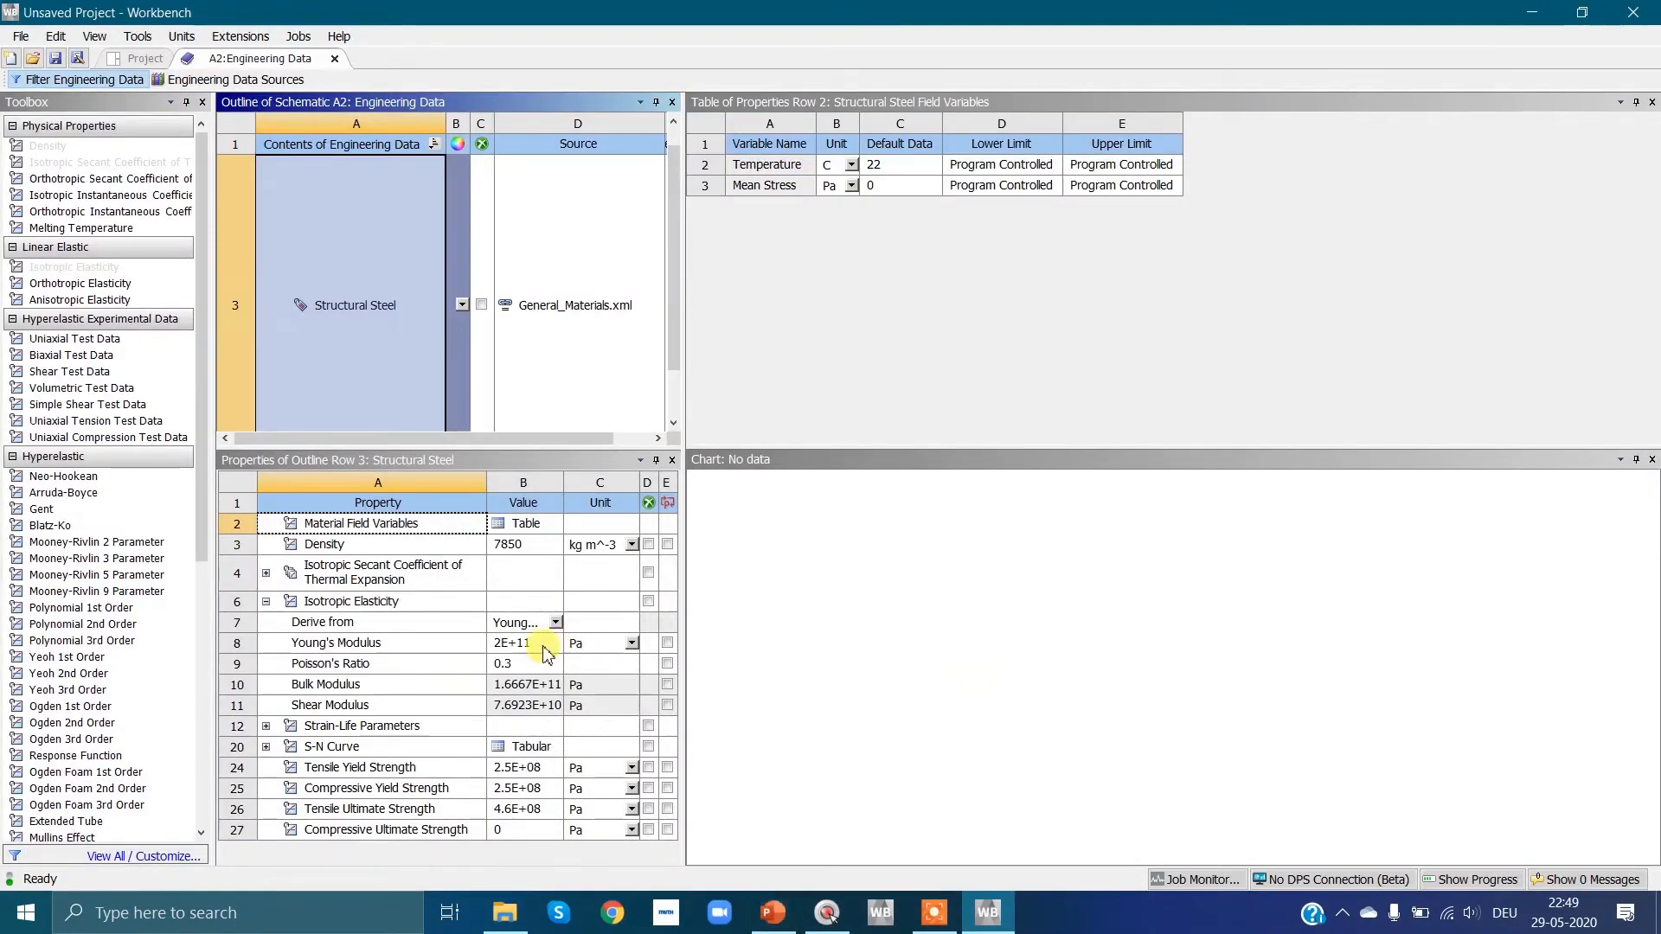
left_click(545, 645)
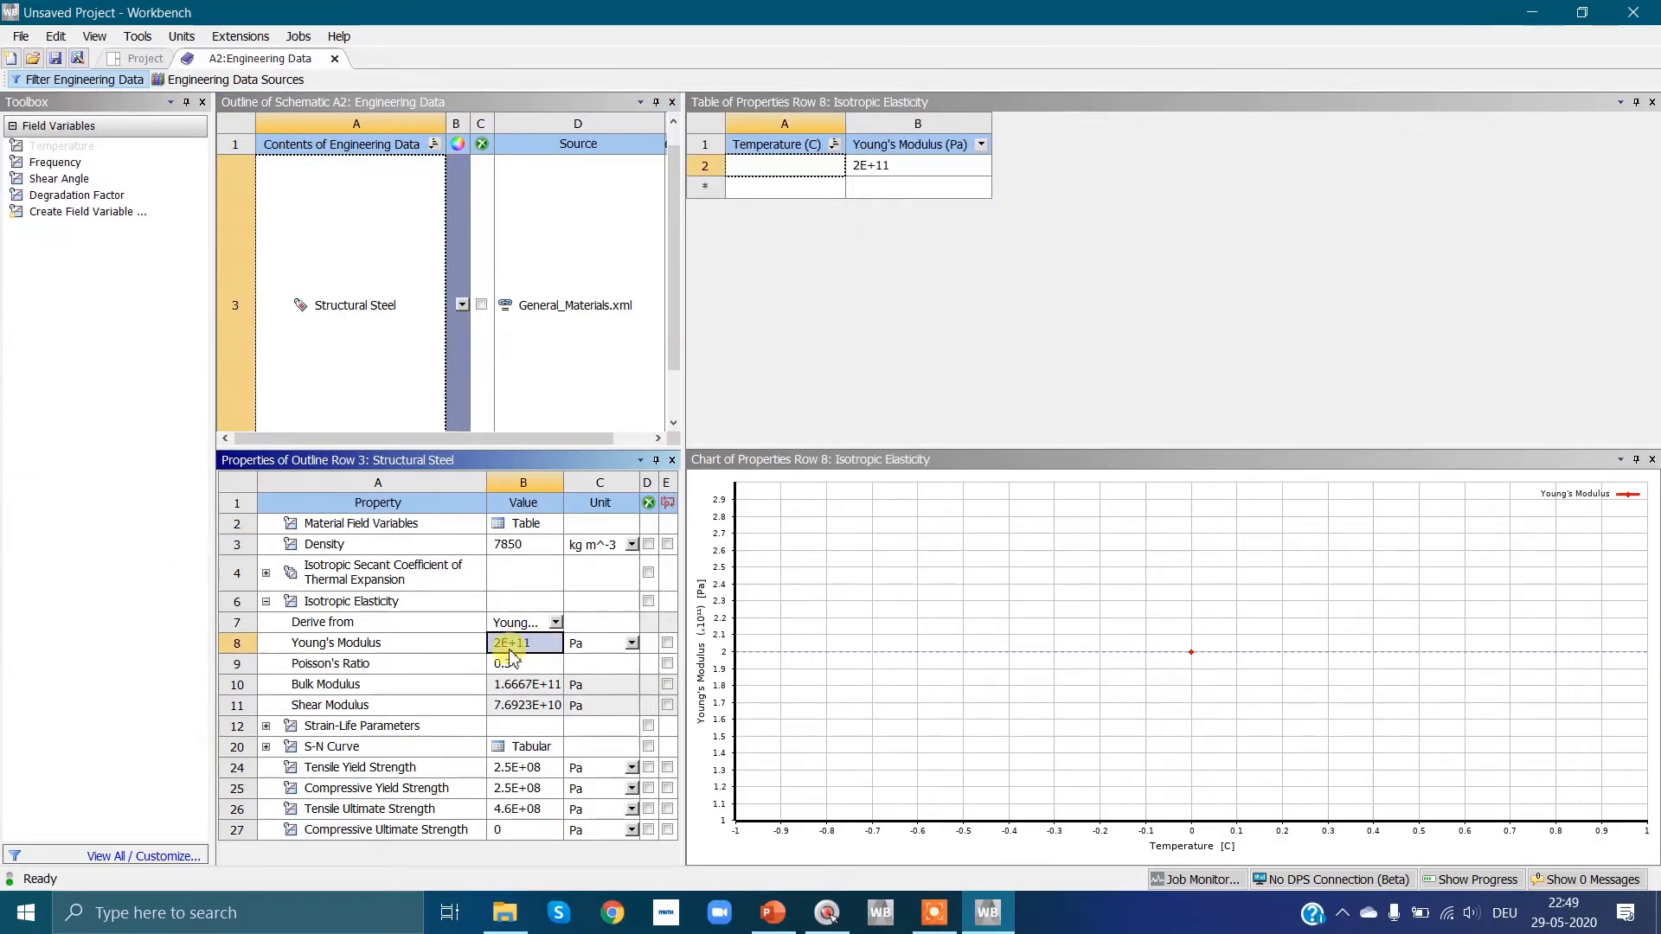
left_click(502, 647)
left_click(512, 644)
key("Left")
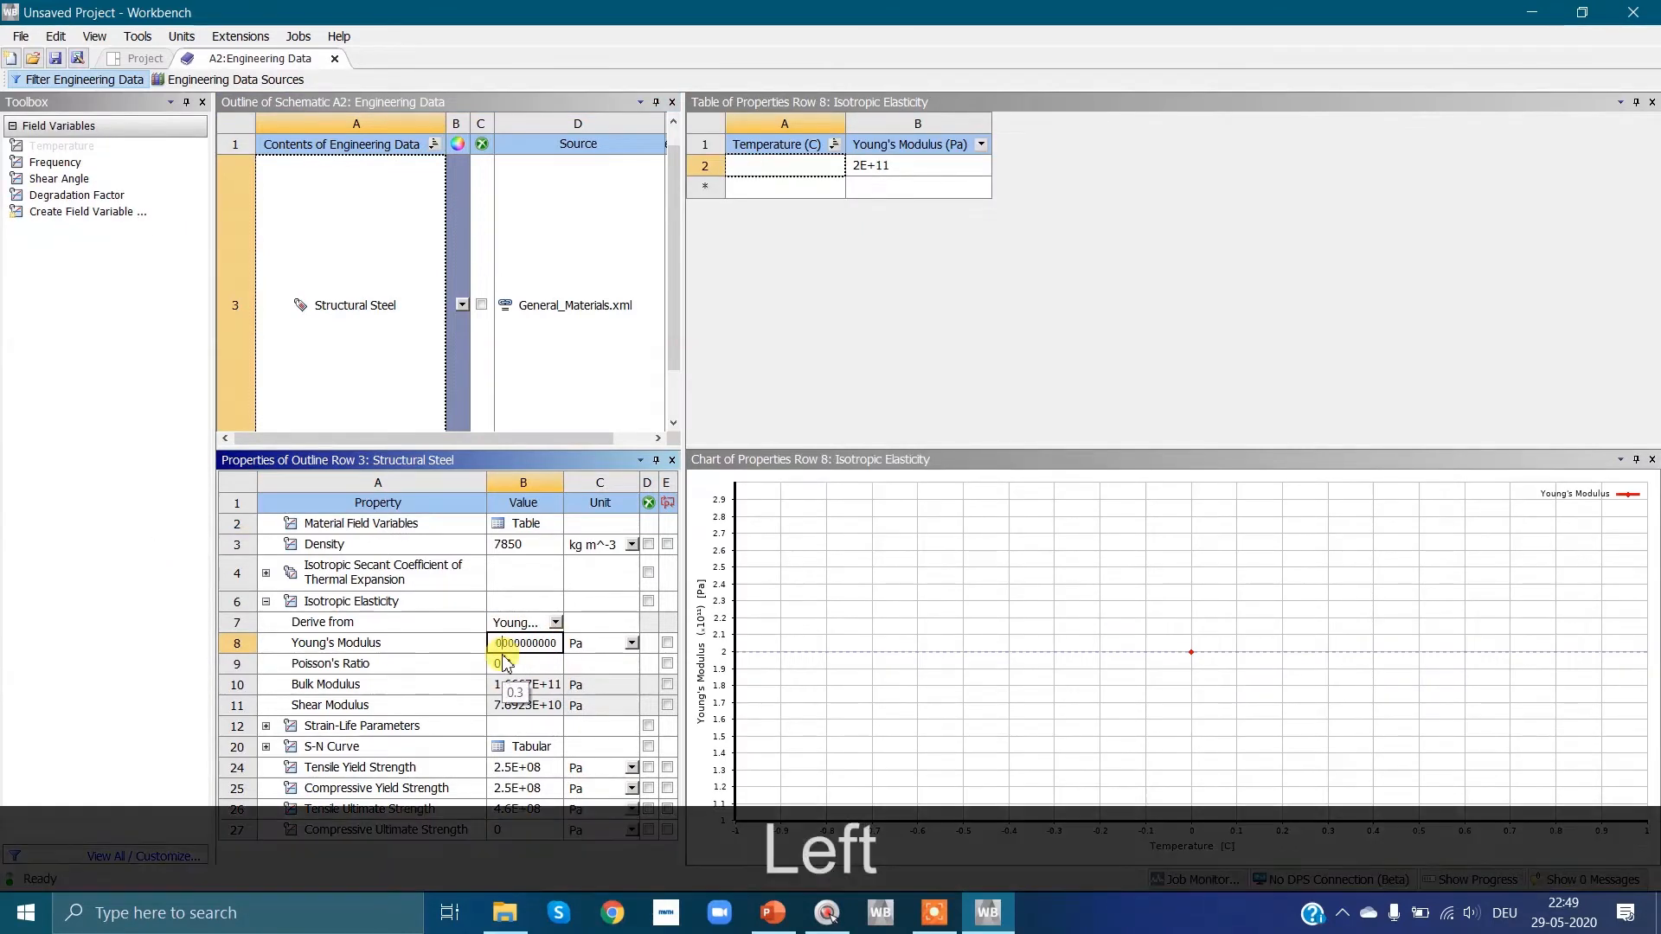
key("Right")
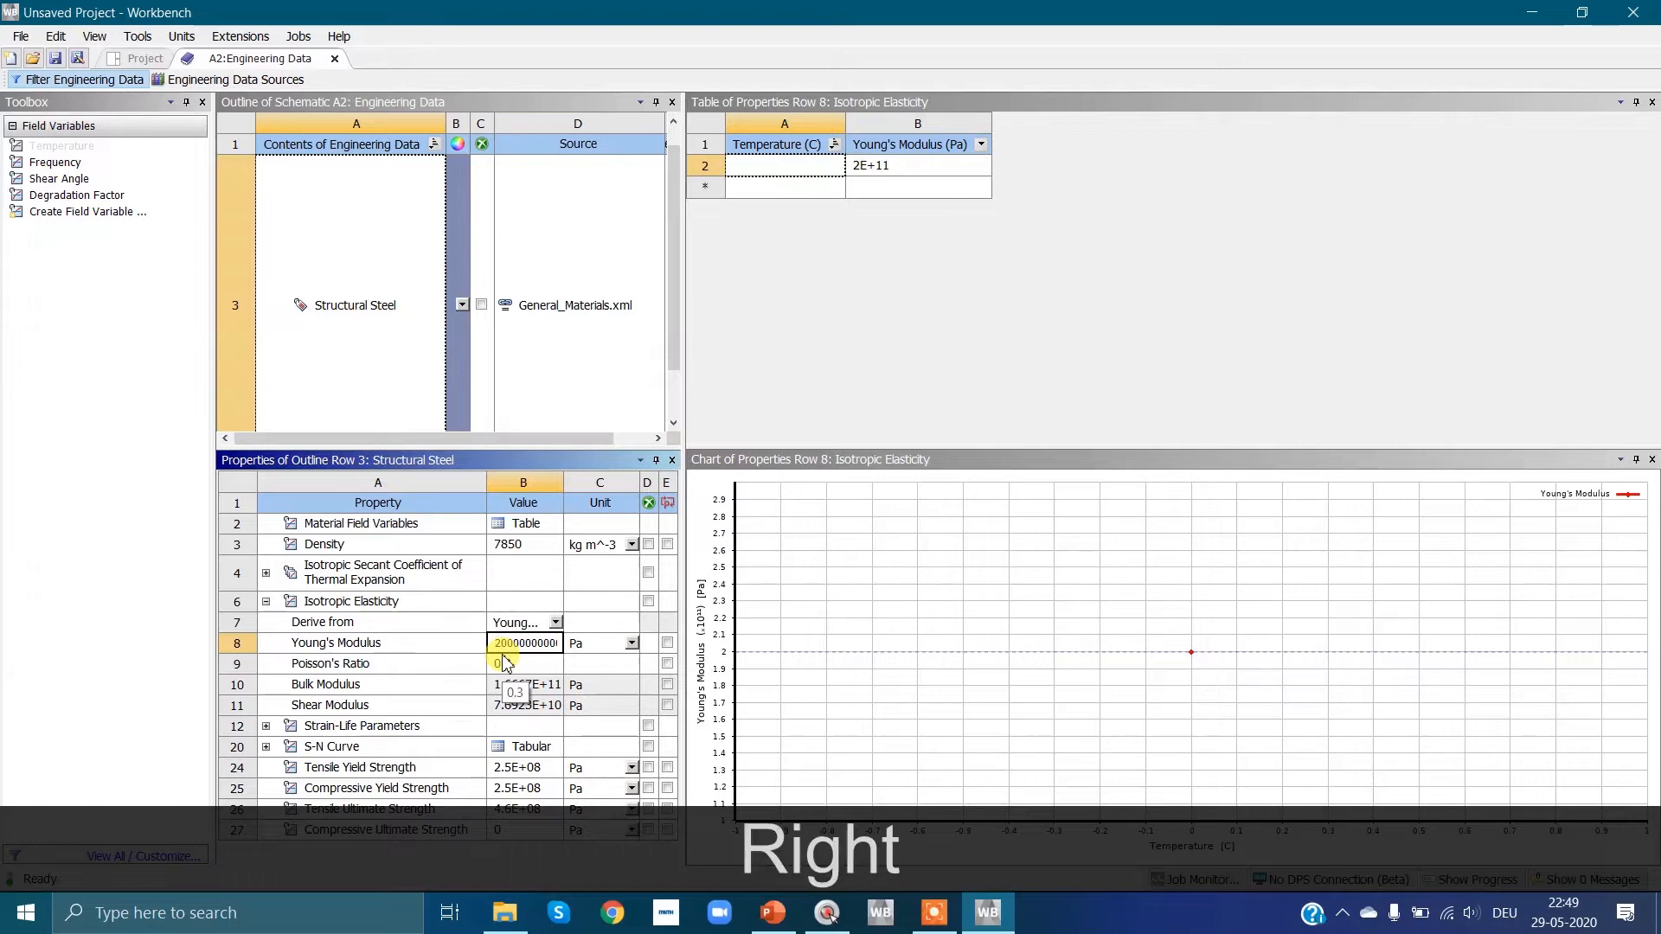
key("Right")
key("BackSpace")
type("1")
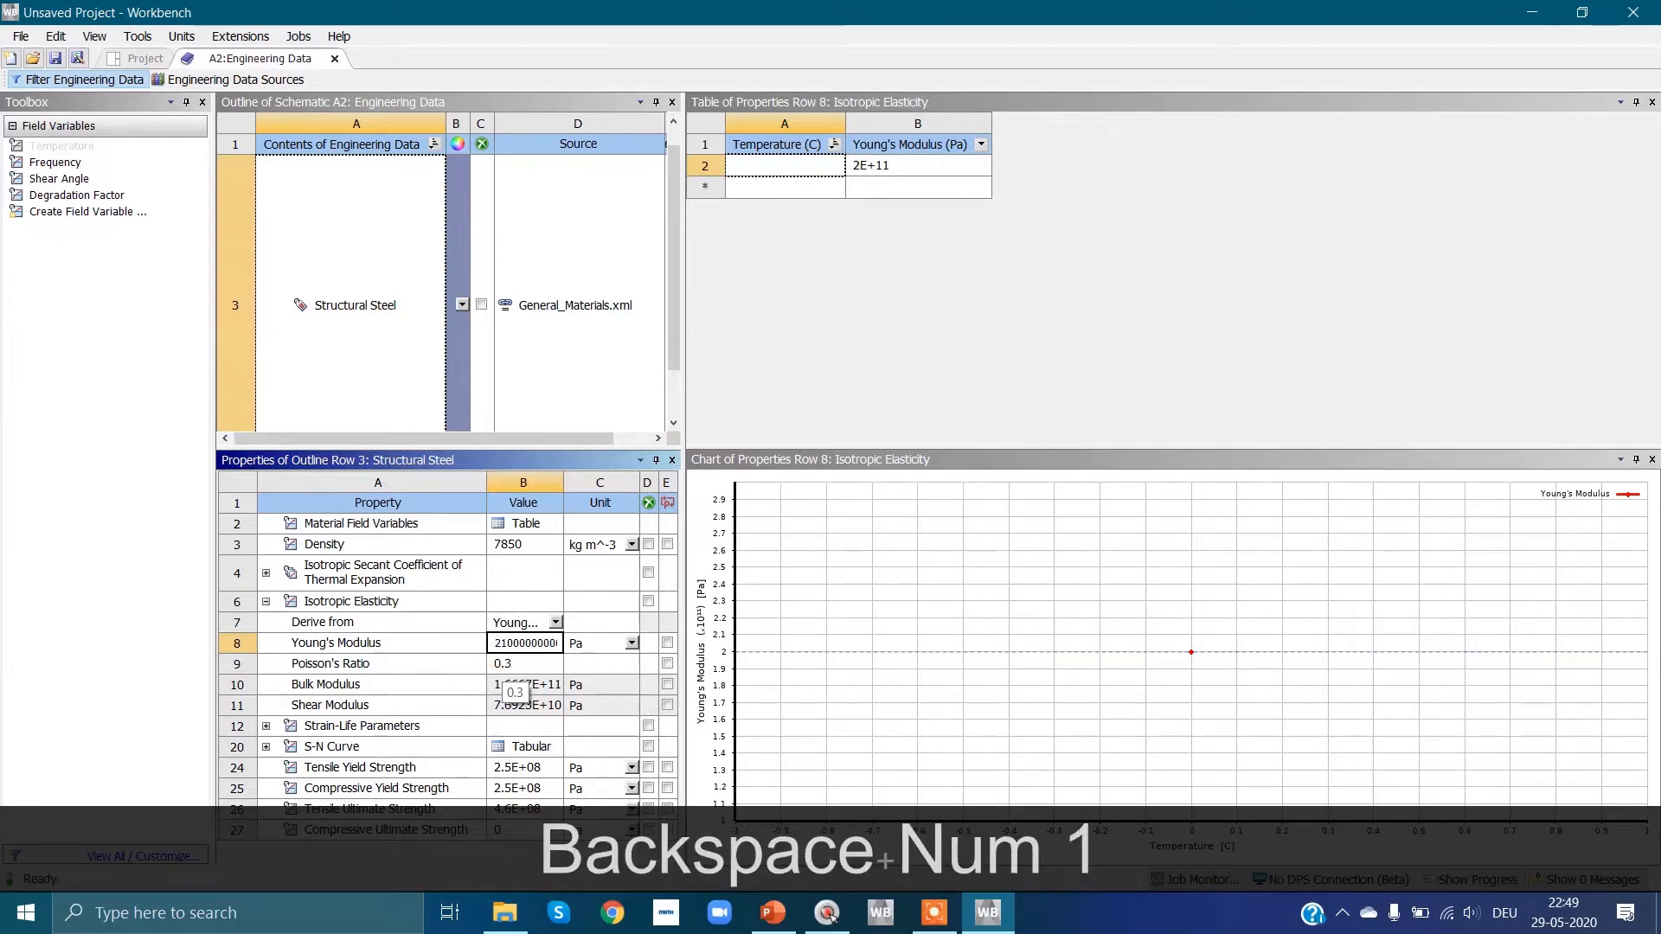
Step: Check the material values on the Task 1 slide in PowerPoint and return to the Structural Steel properties in Workbench
left_click(778, 916)
left_click(786, 918)
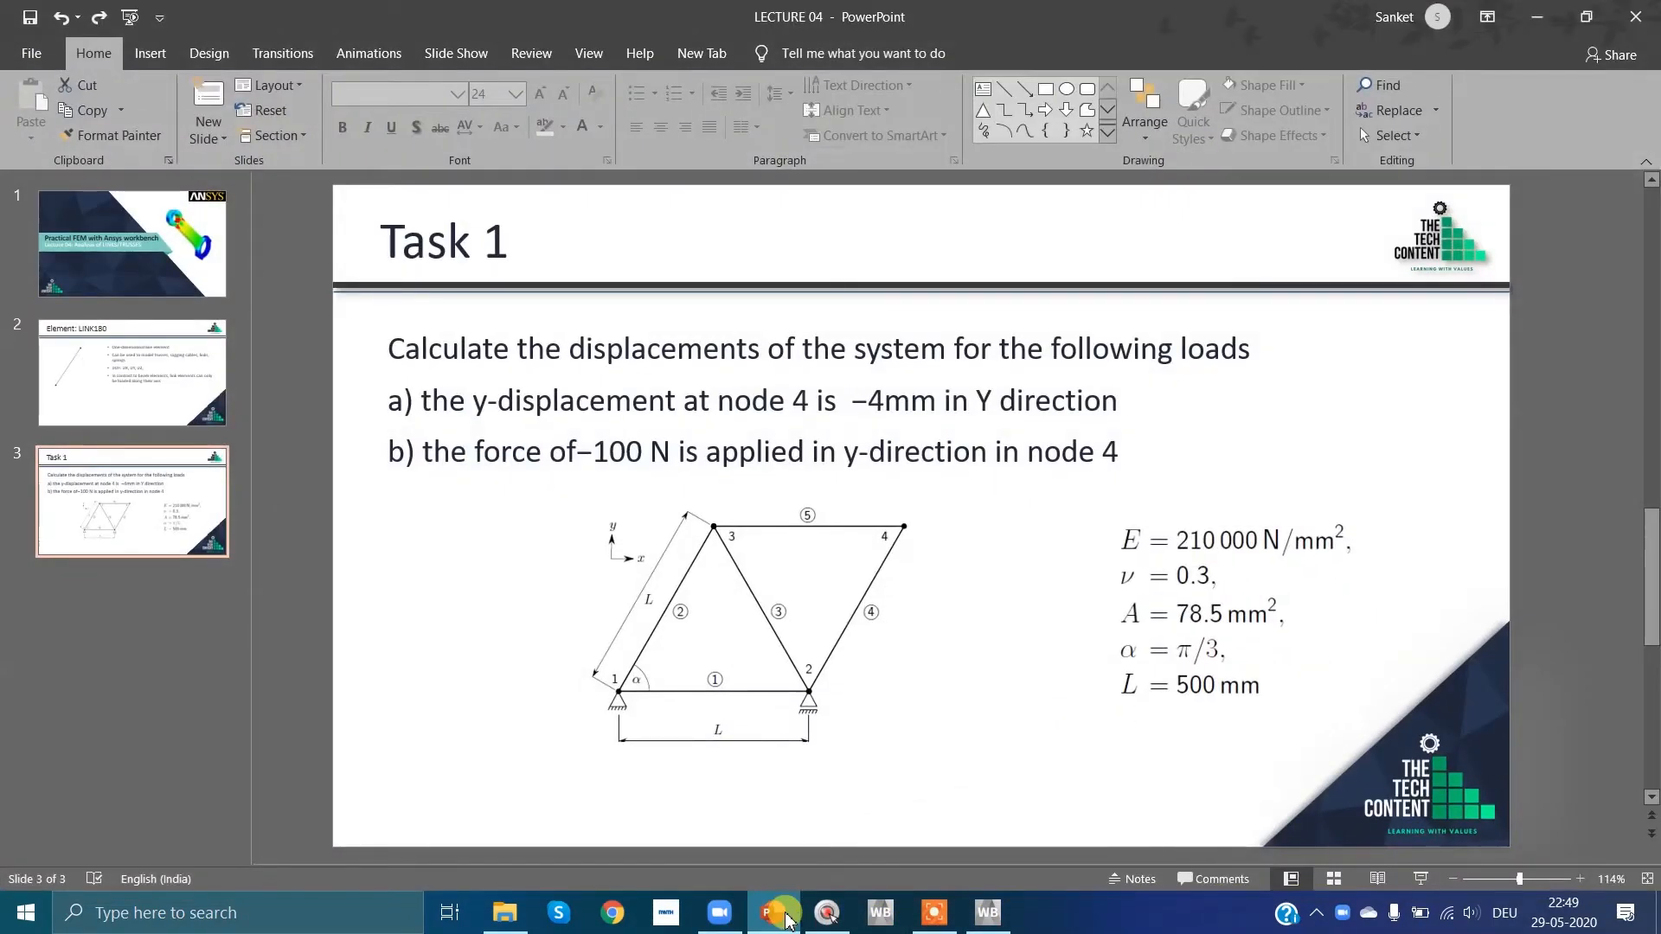
left_click(787, 920)
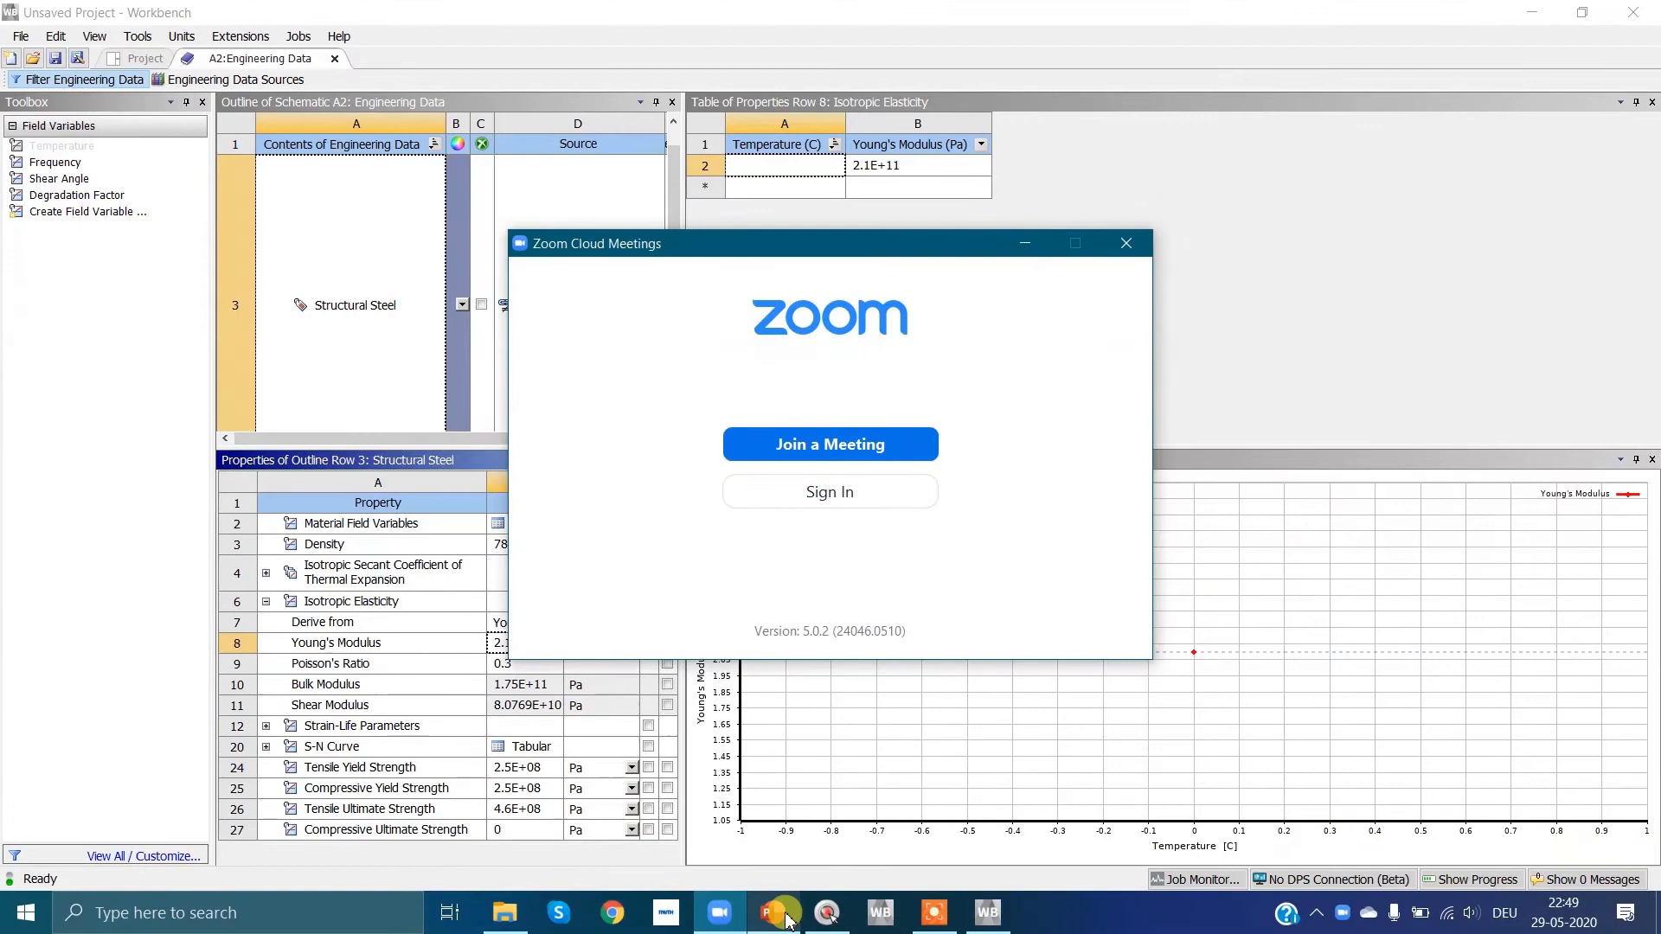
left_click(1024, 244)
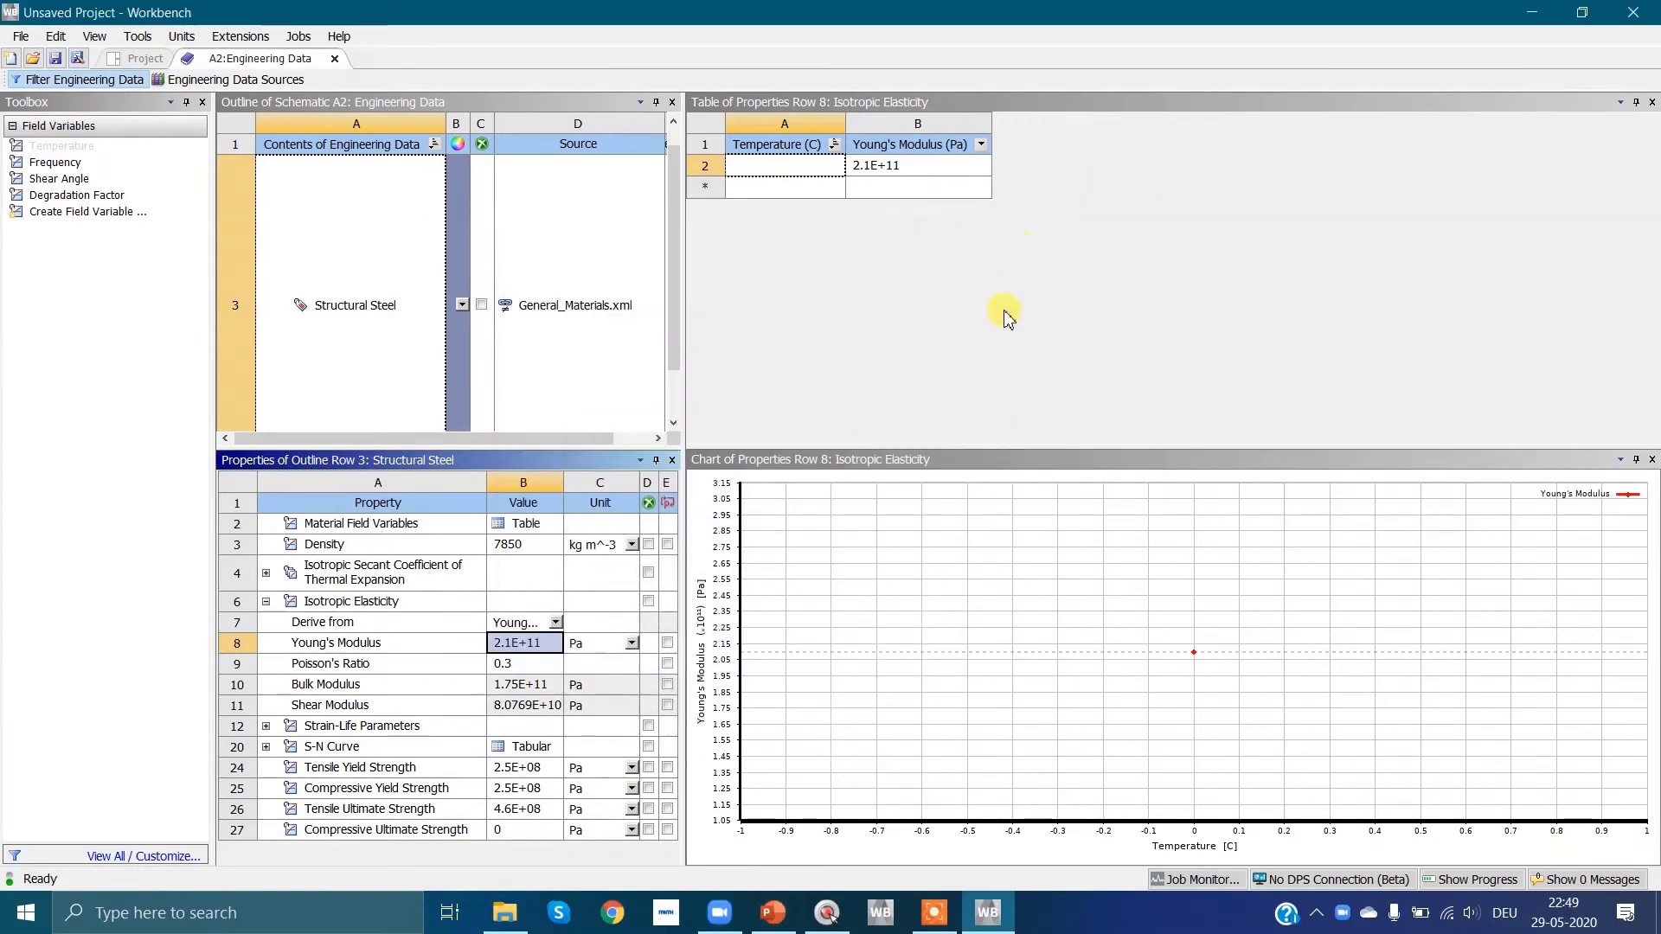
left_click(529, 664)
left_click(532, 646)
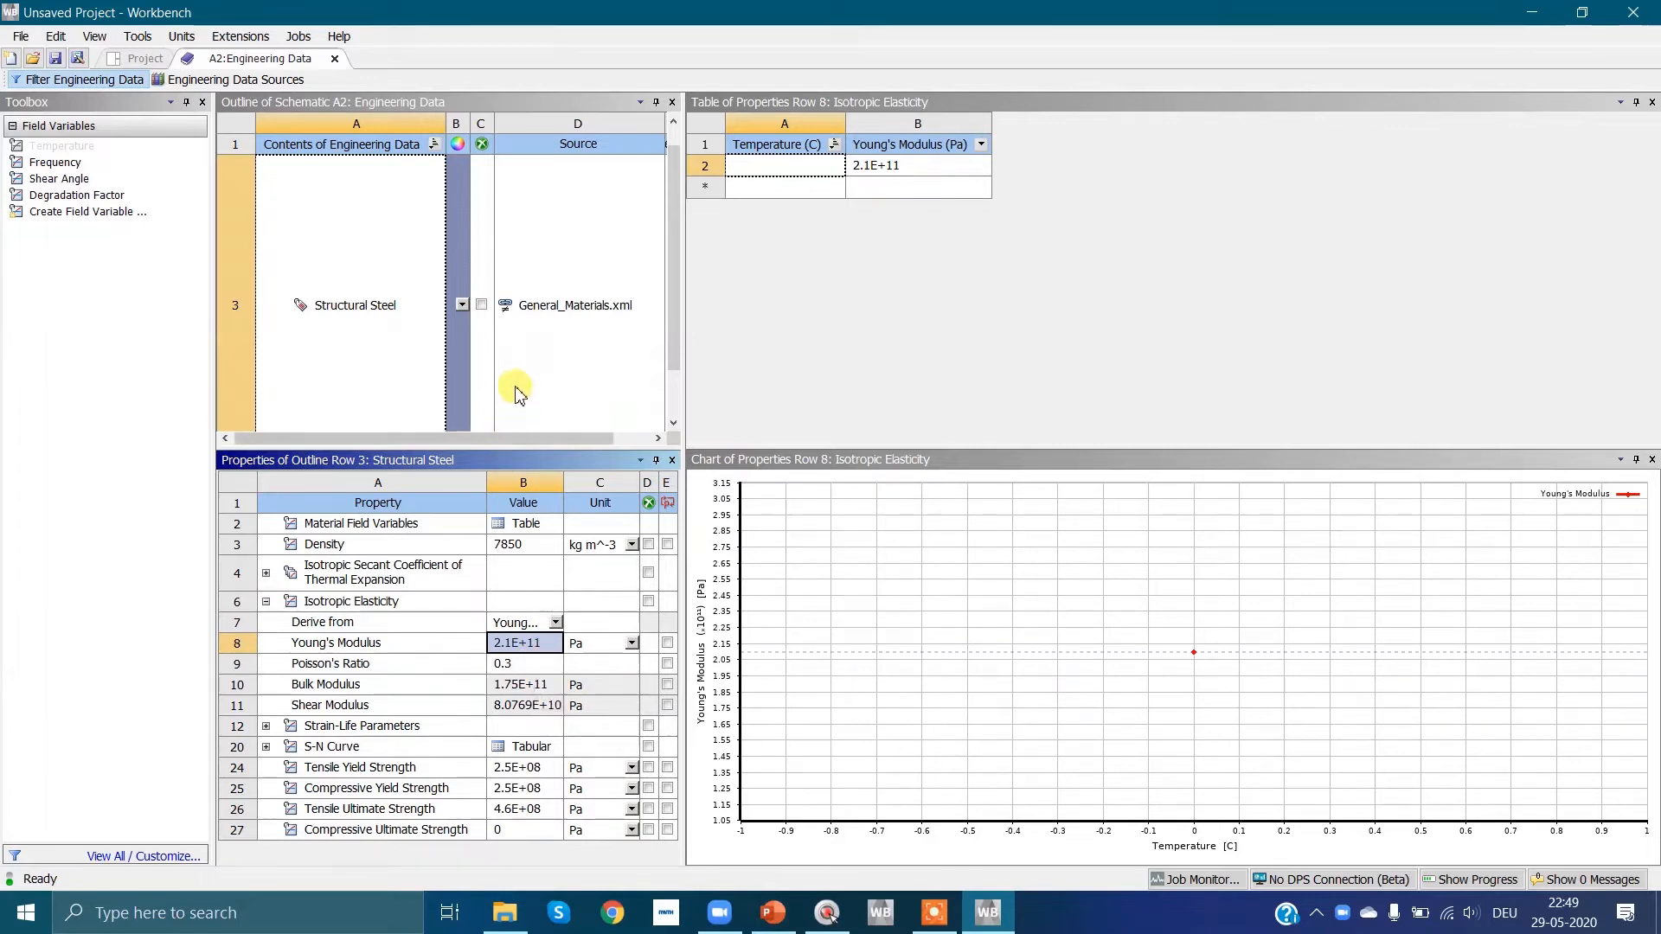
Step: Return to the project schematic, create a new SpaceClaim geometry for the Static Structural system and maximize the SpaceClaim window
left_click(142, 58)
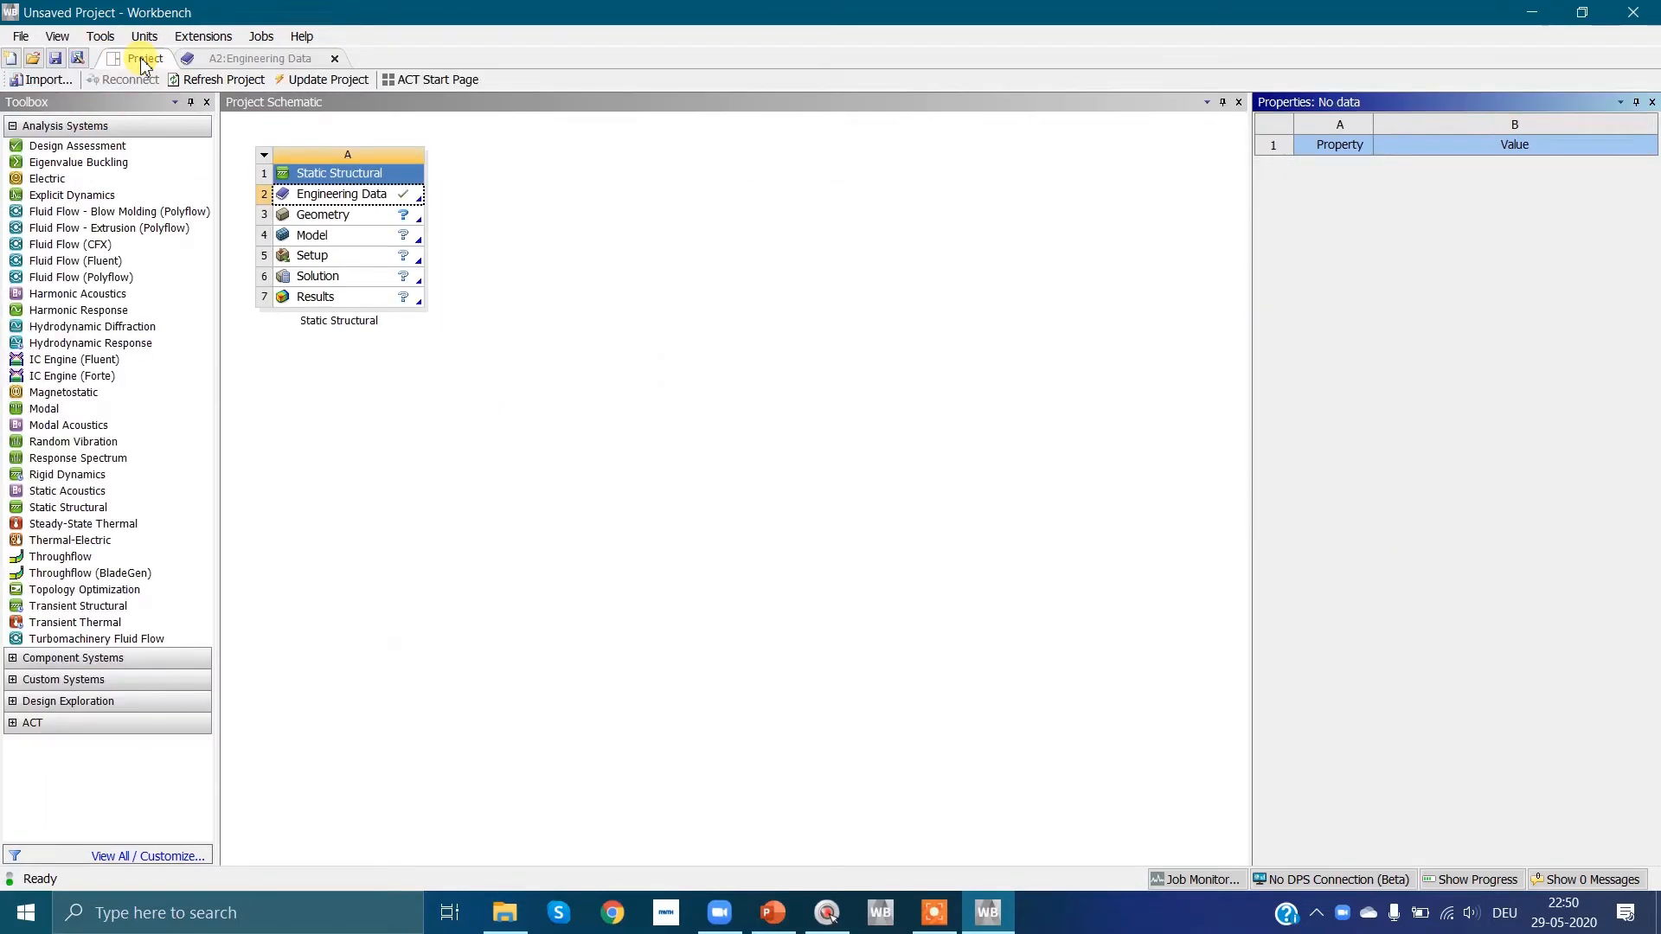
left_click(347, 217)
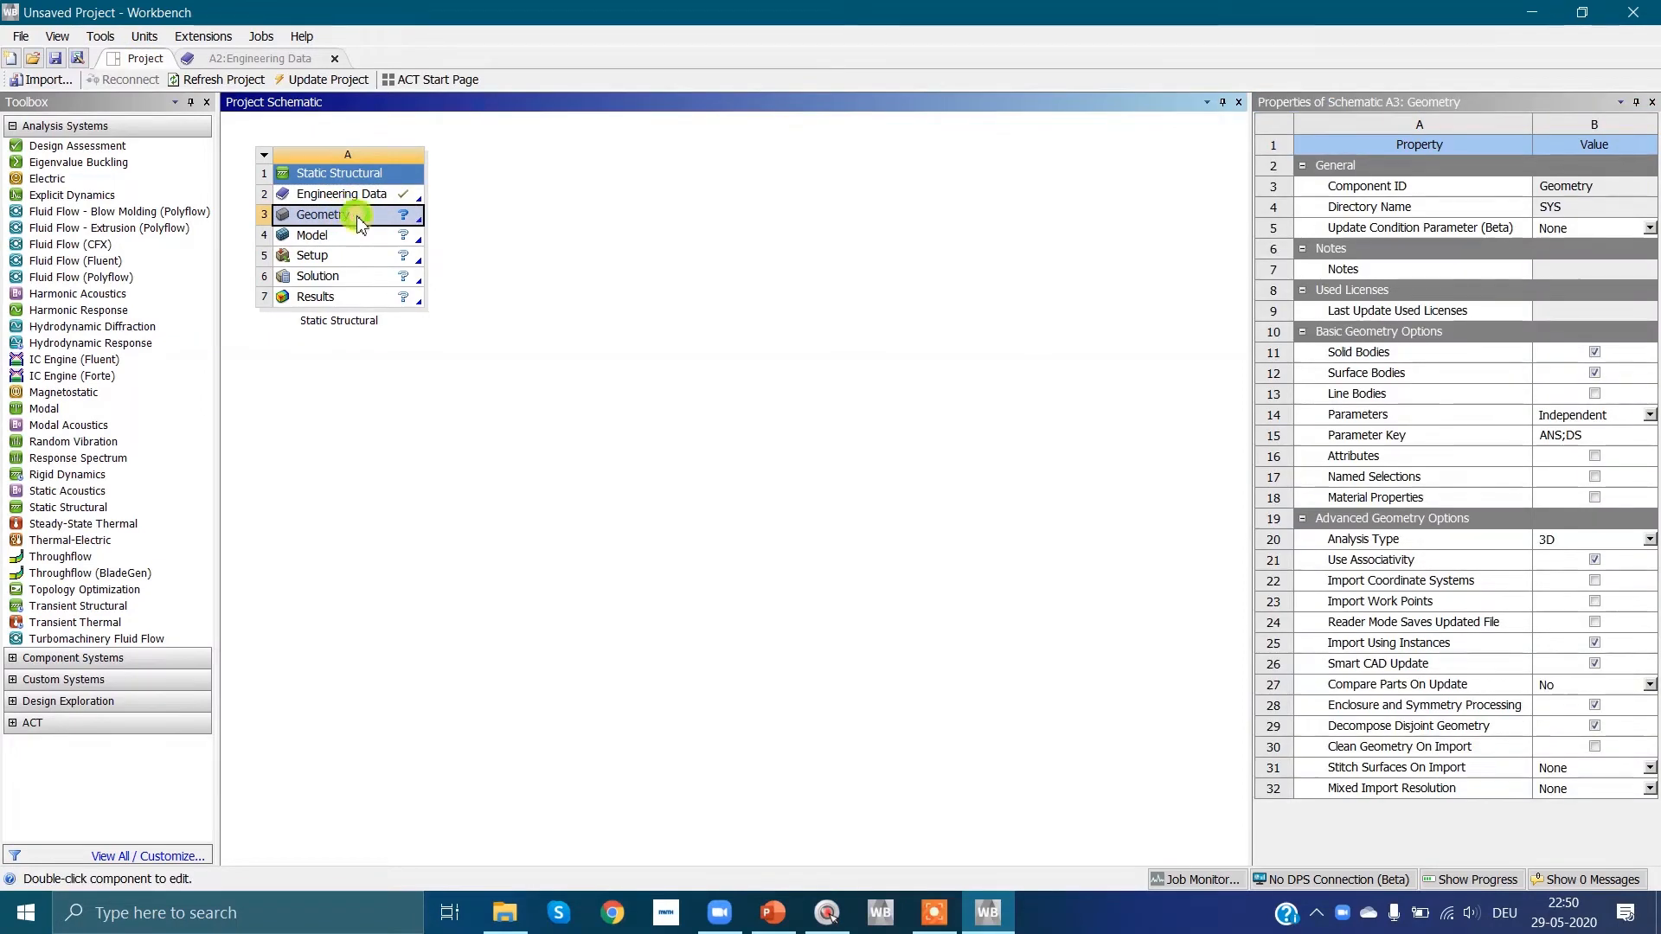
right_click(362, 223)
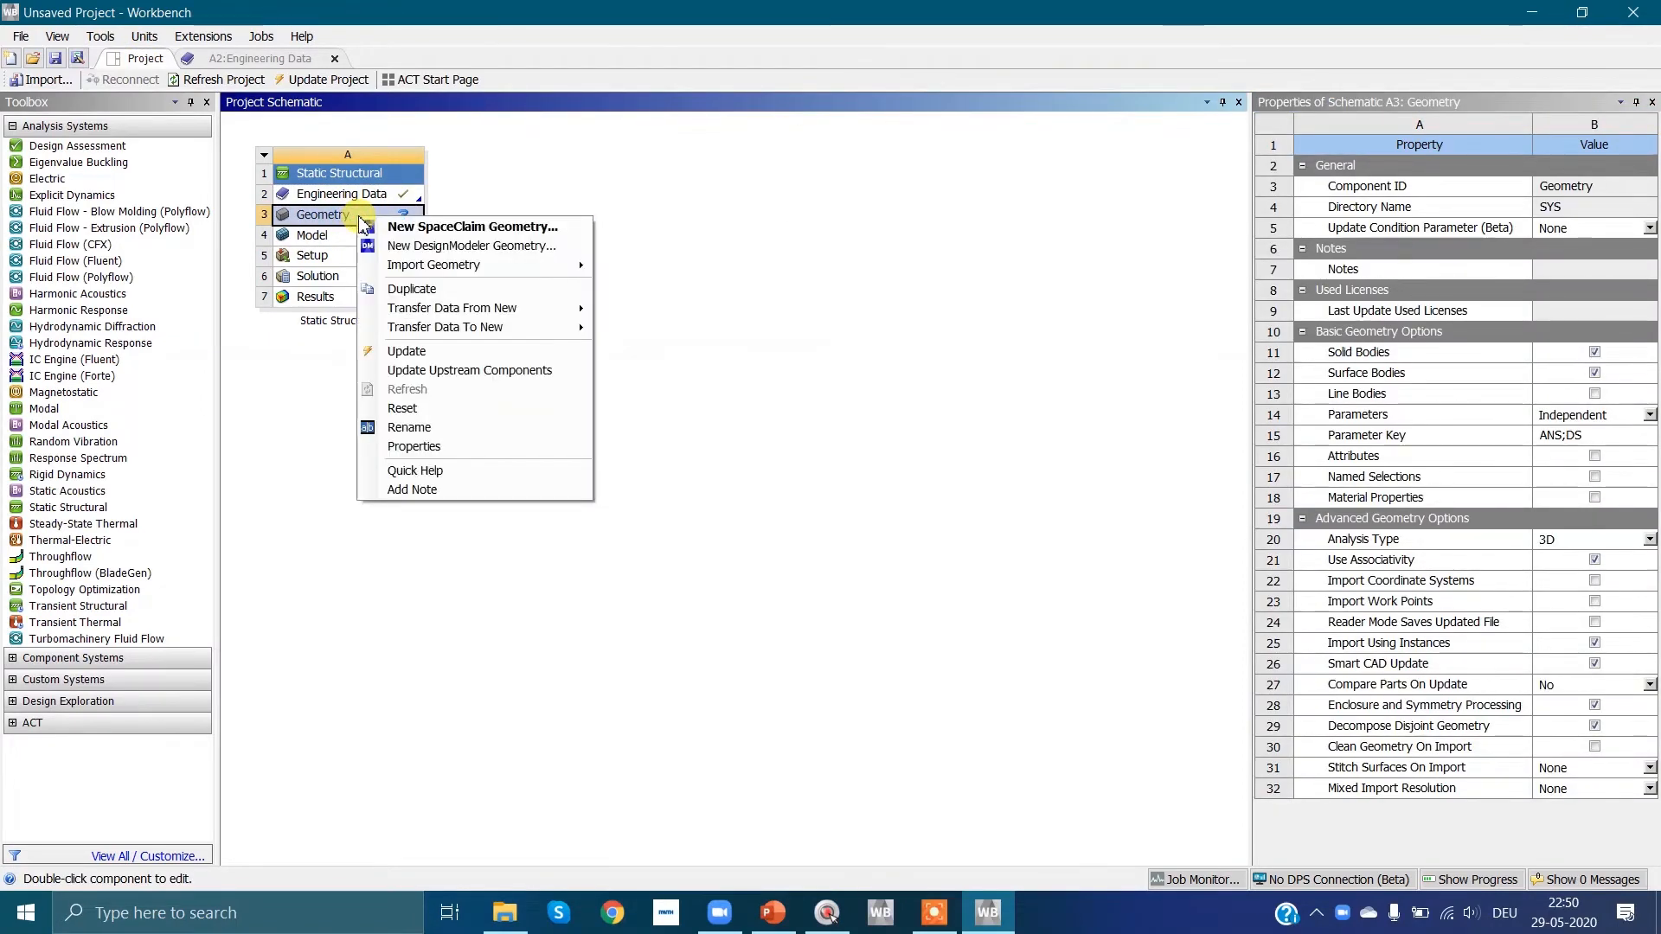
left_click(441, 228)
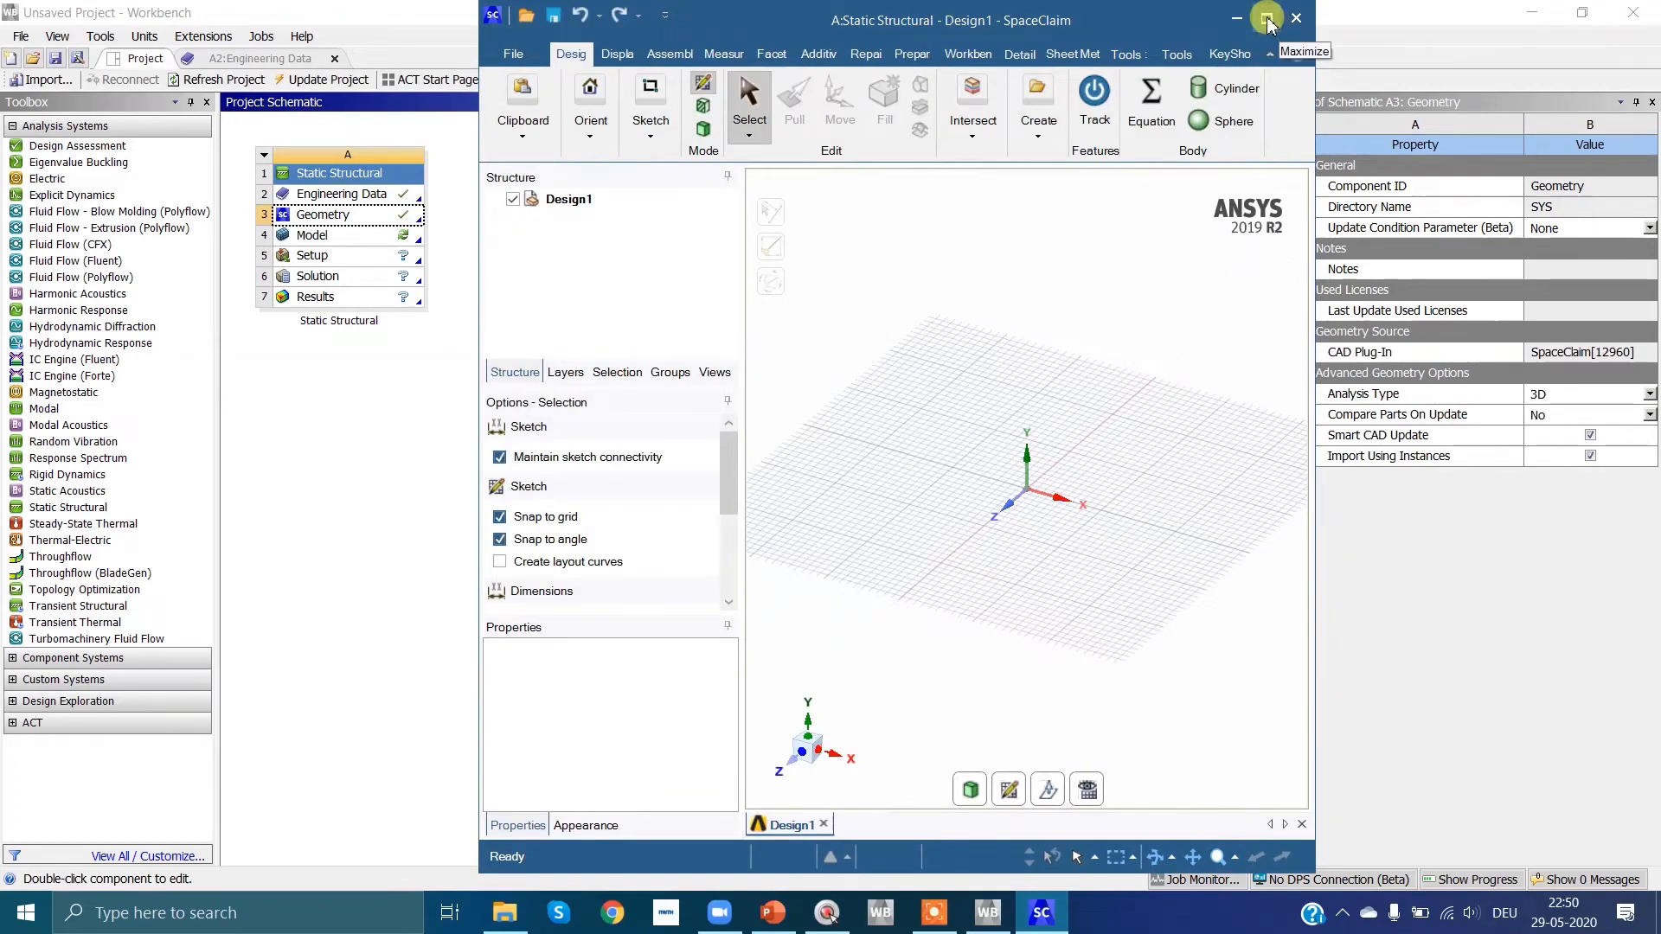
left_click(1267, 19)
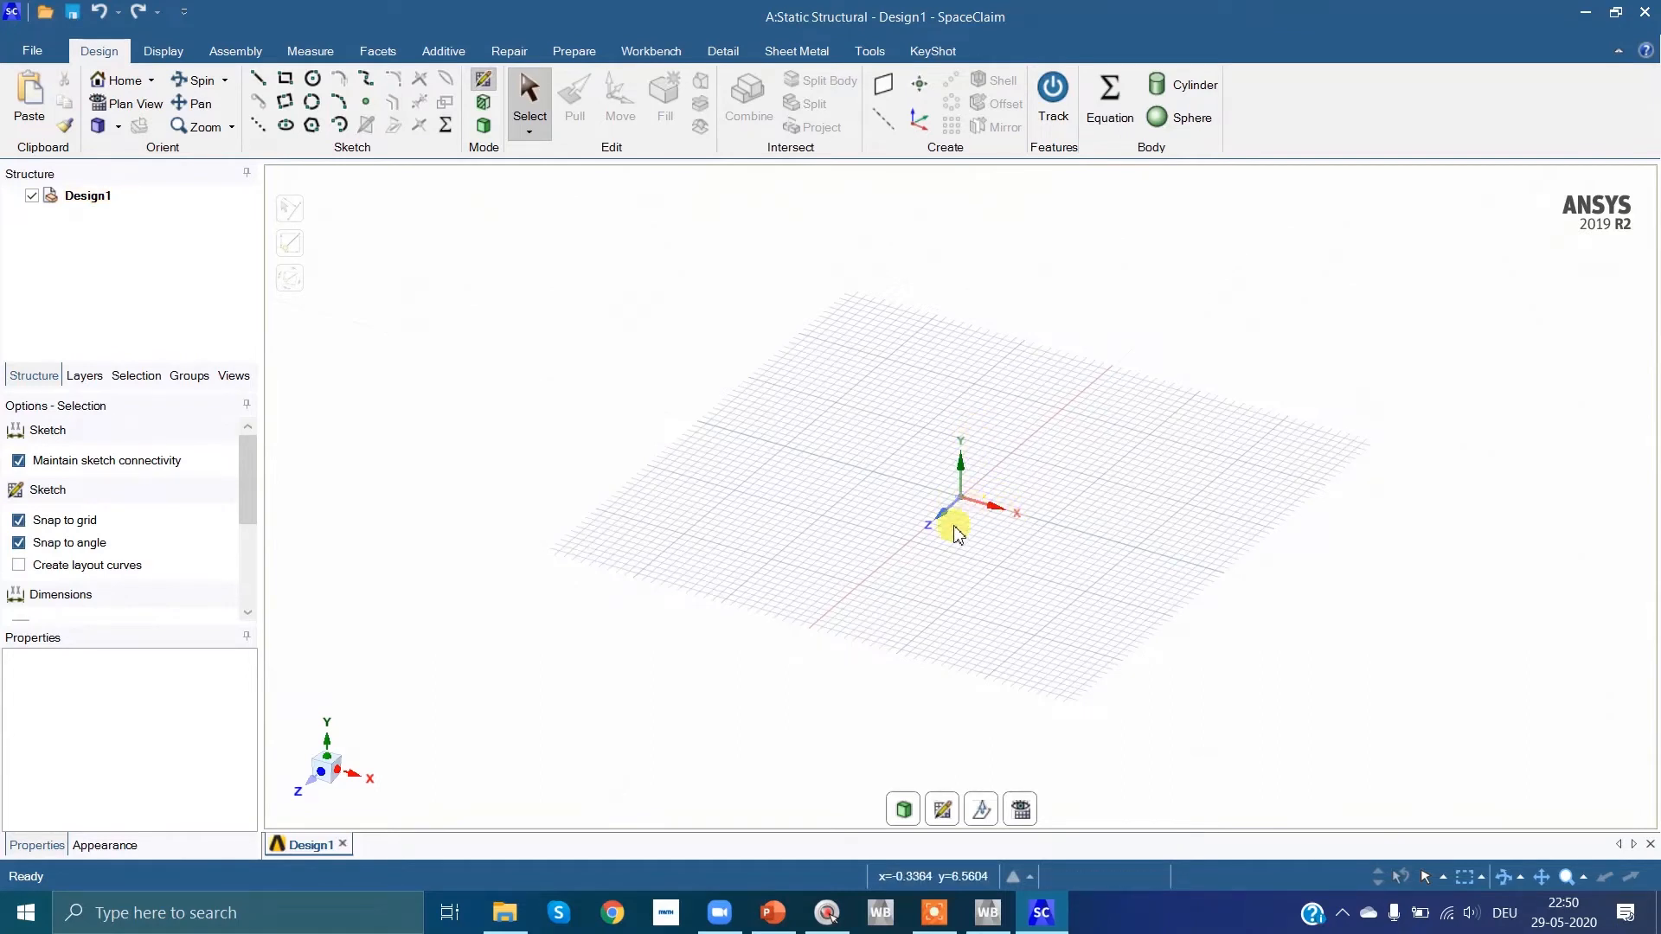
Step: Start a sketch on the XY plane and draw a 500 mm horizontal line from the origin, consulting the truss slide in PowerPoint
left_click(301, 791)
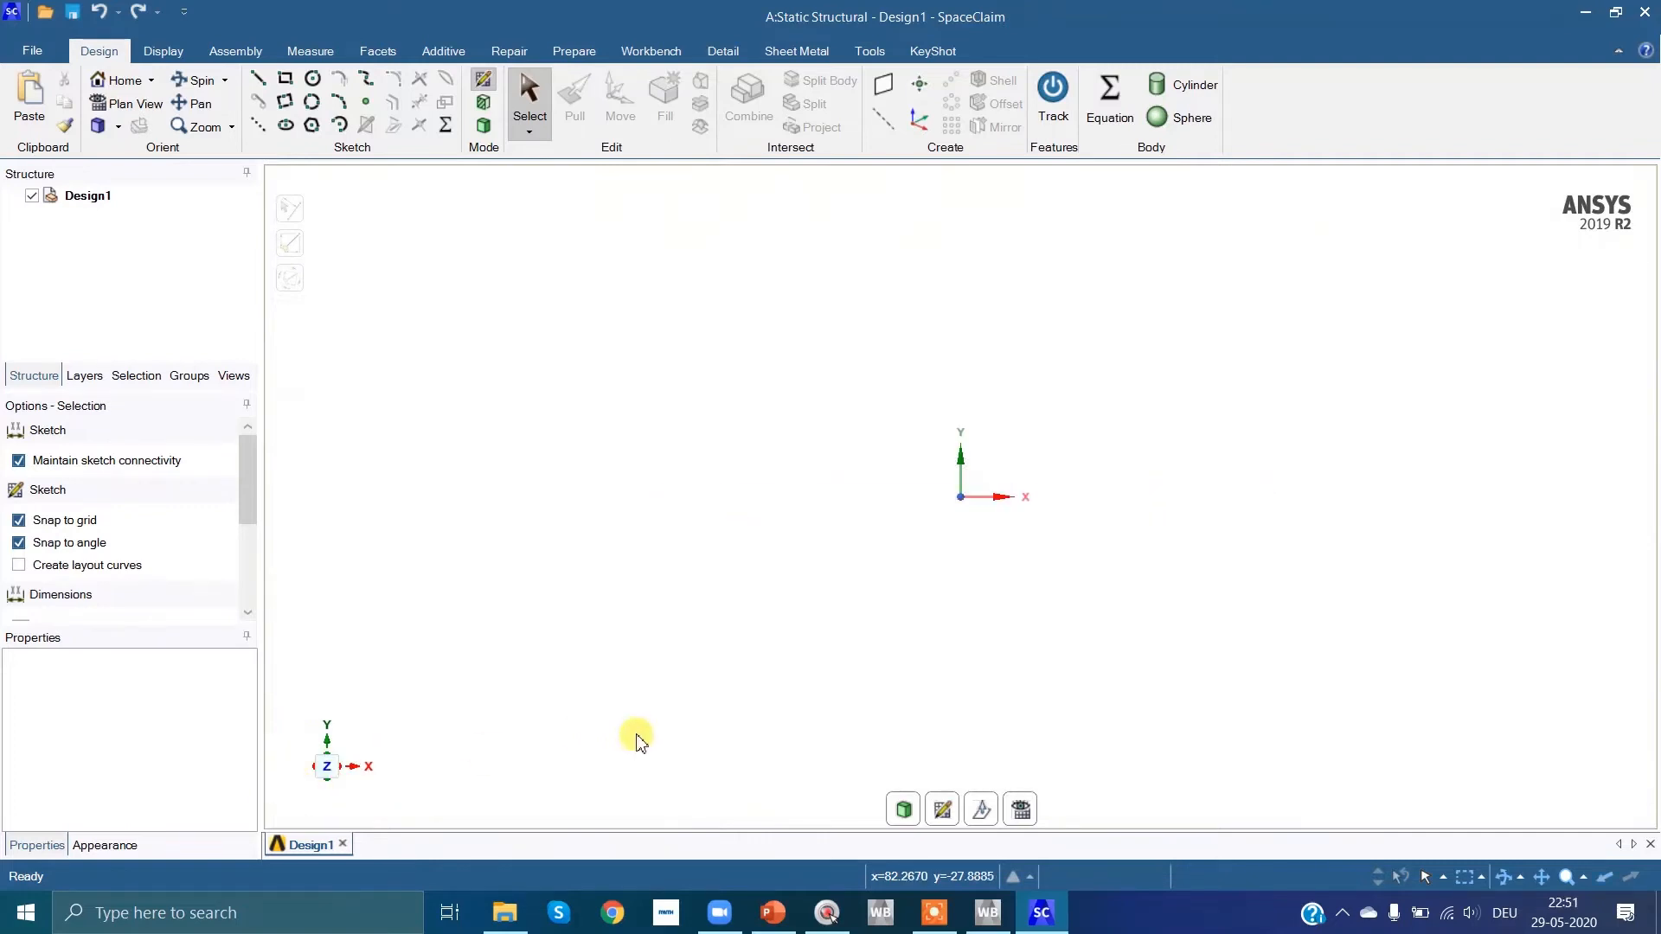
left_click(943, 811)
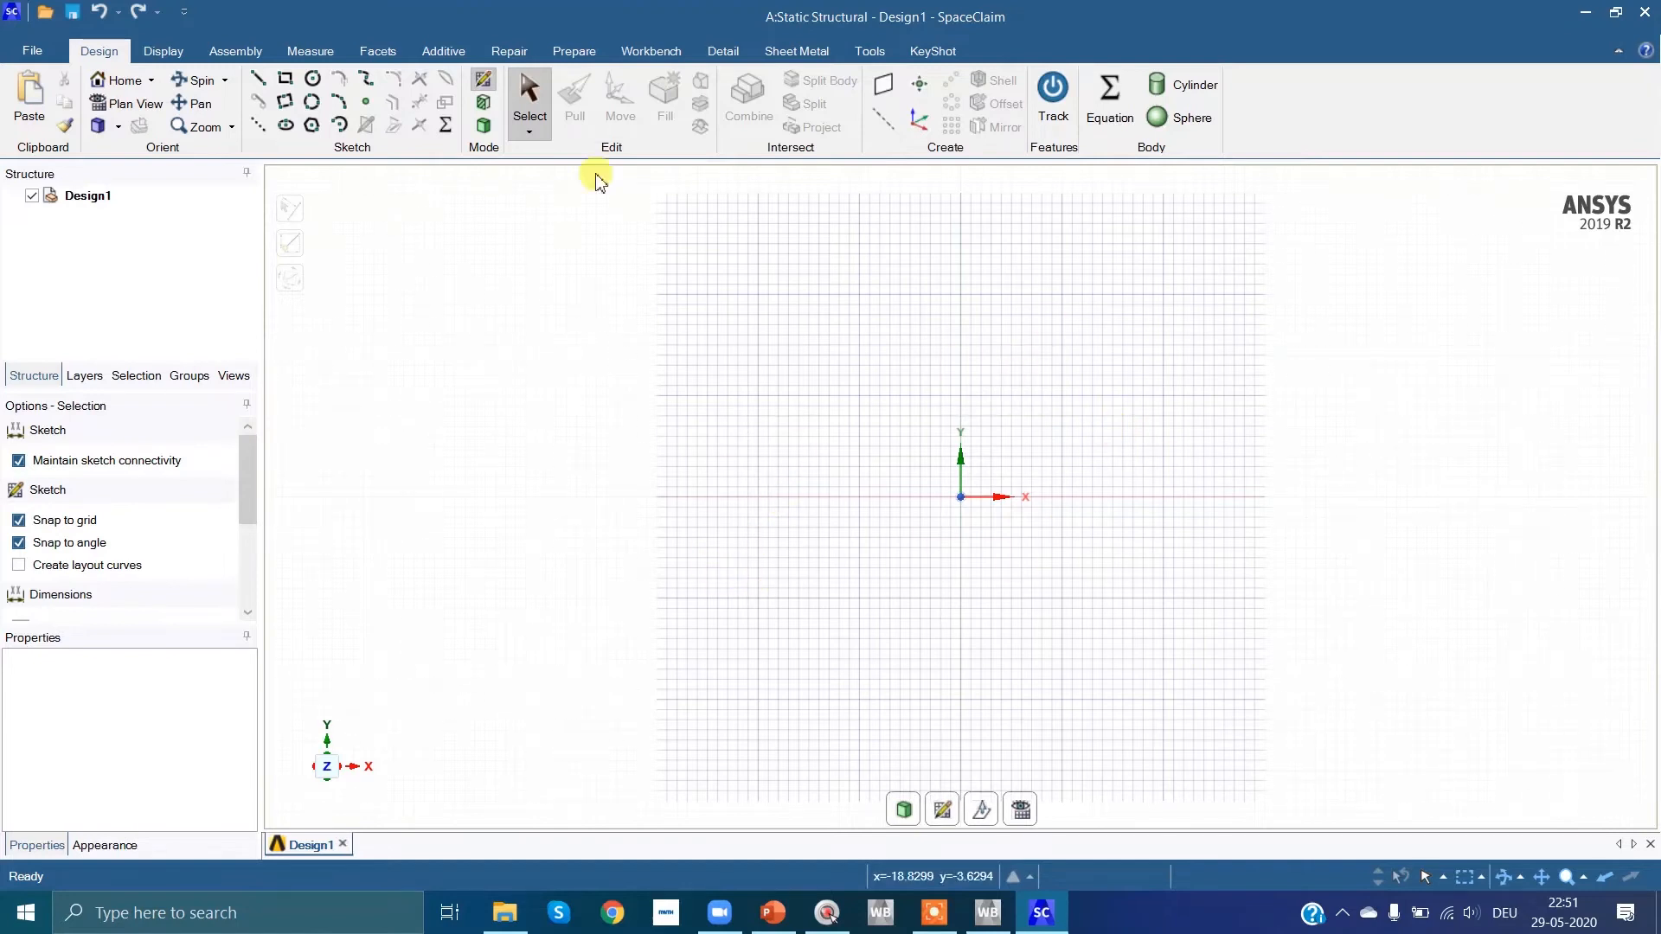
left_click(261, 85)
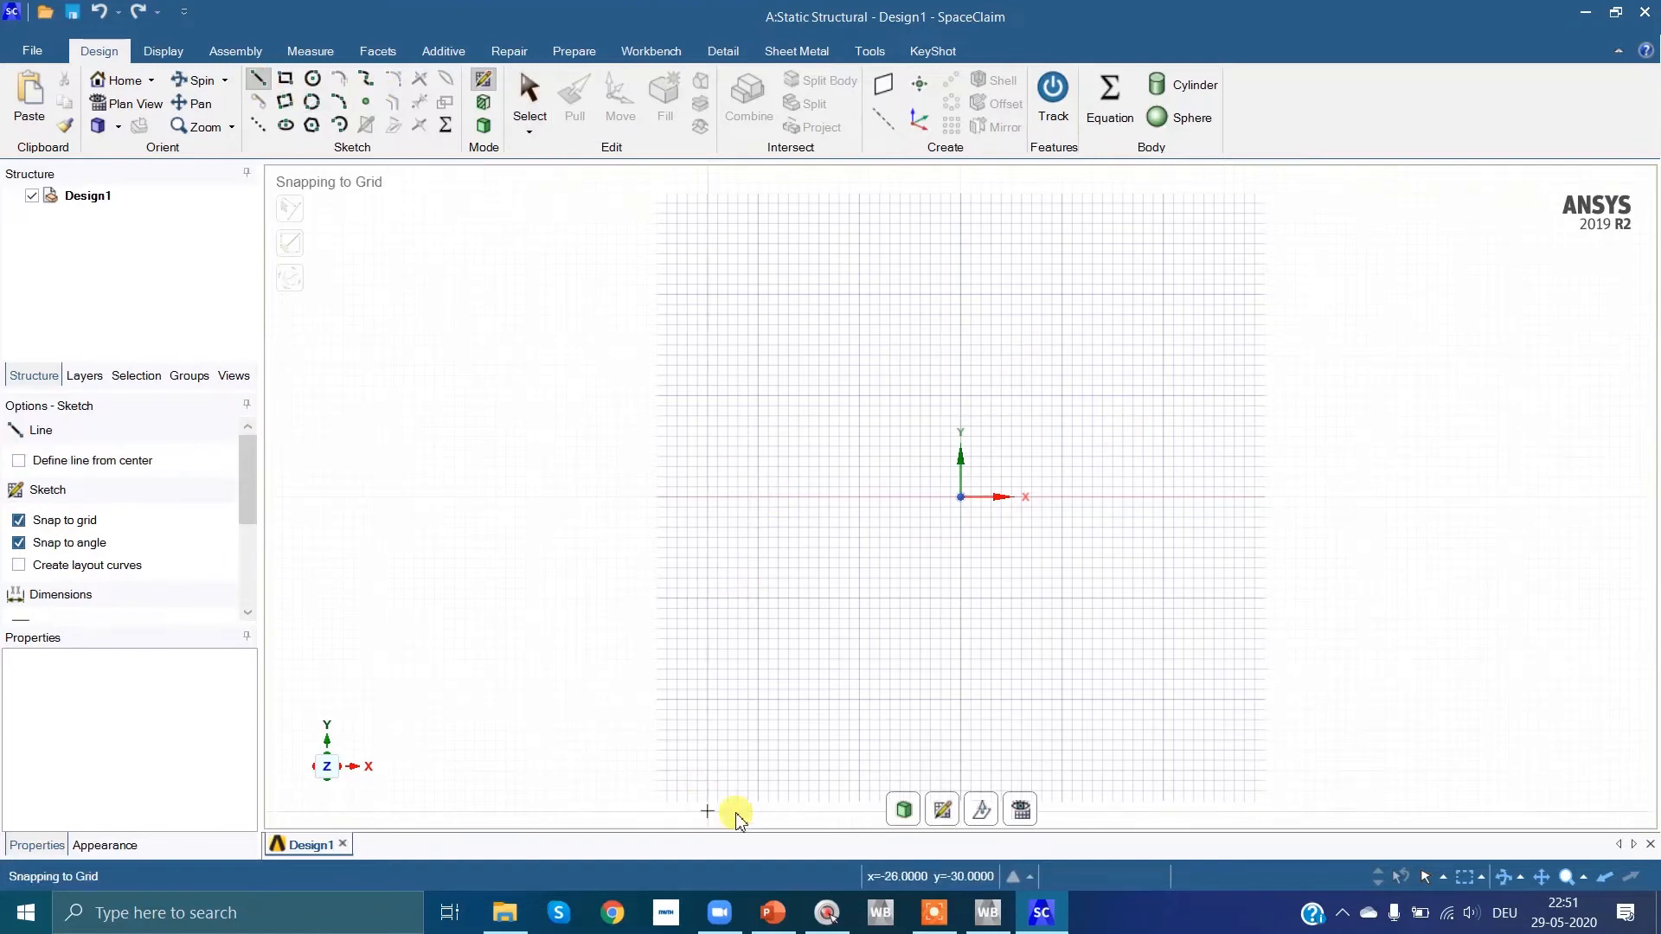
left_click(792, 911)
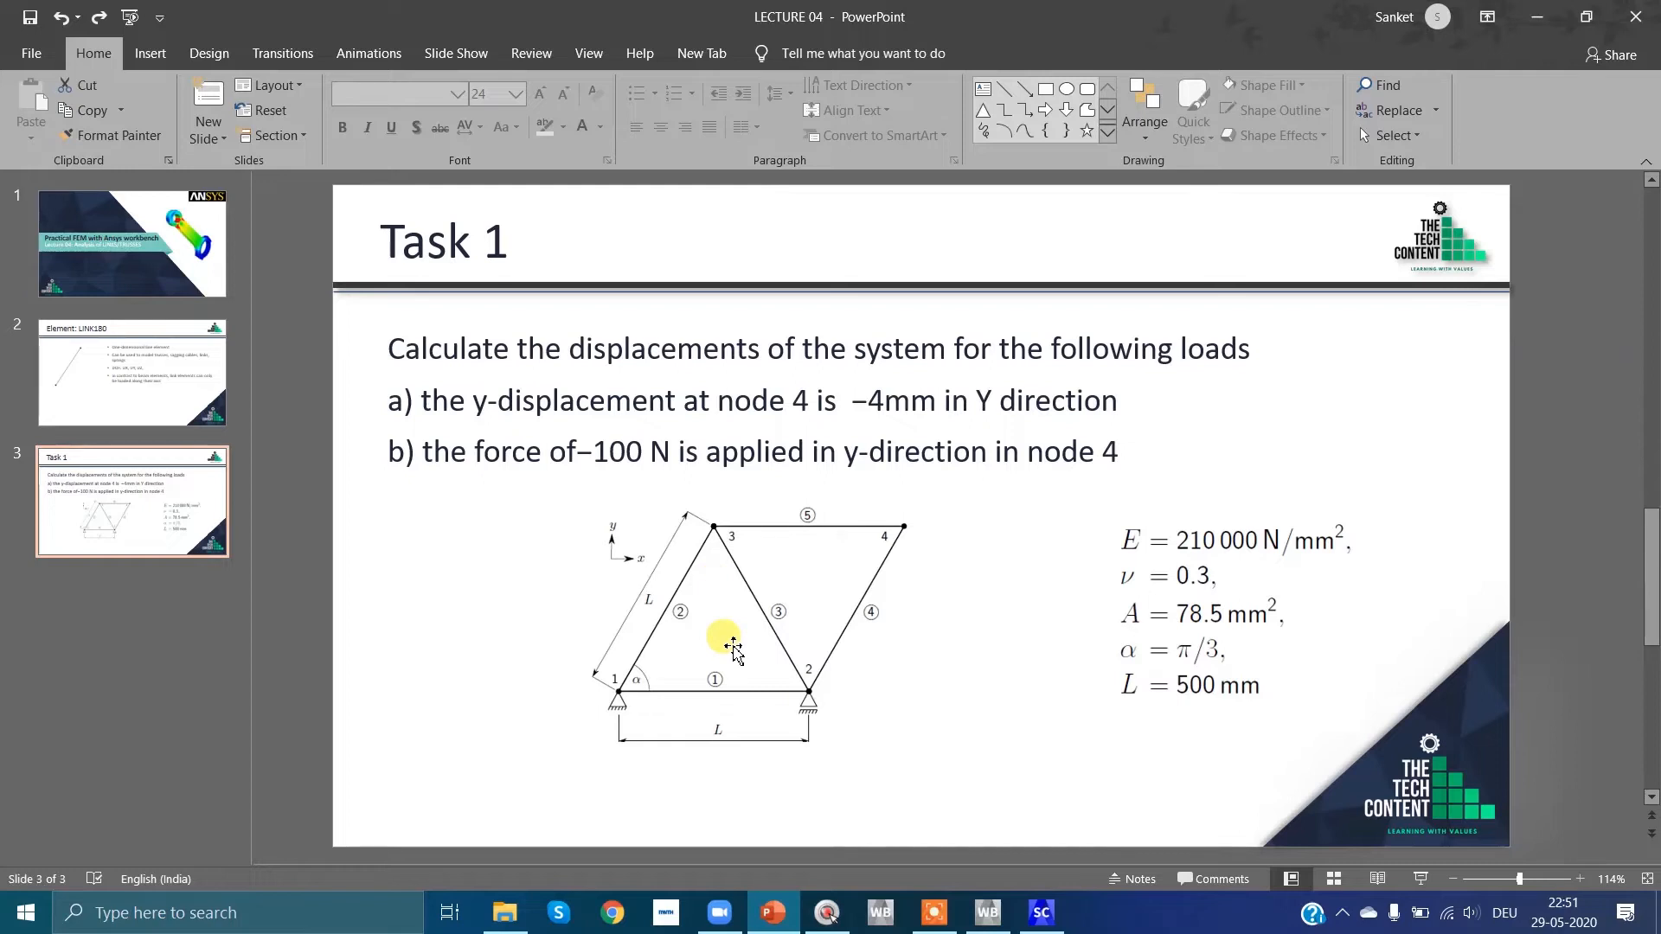
left_click(1536, 17)
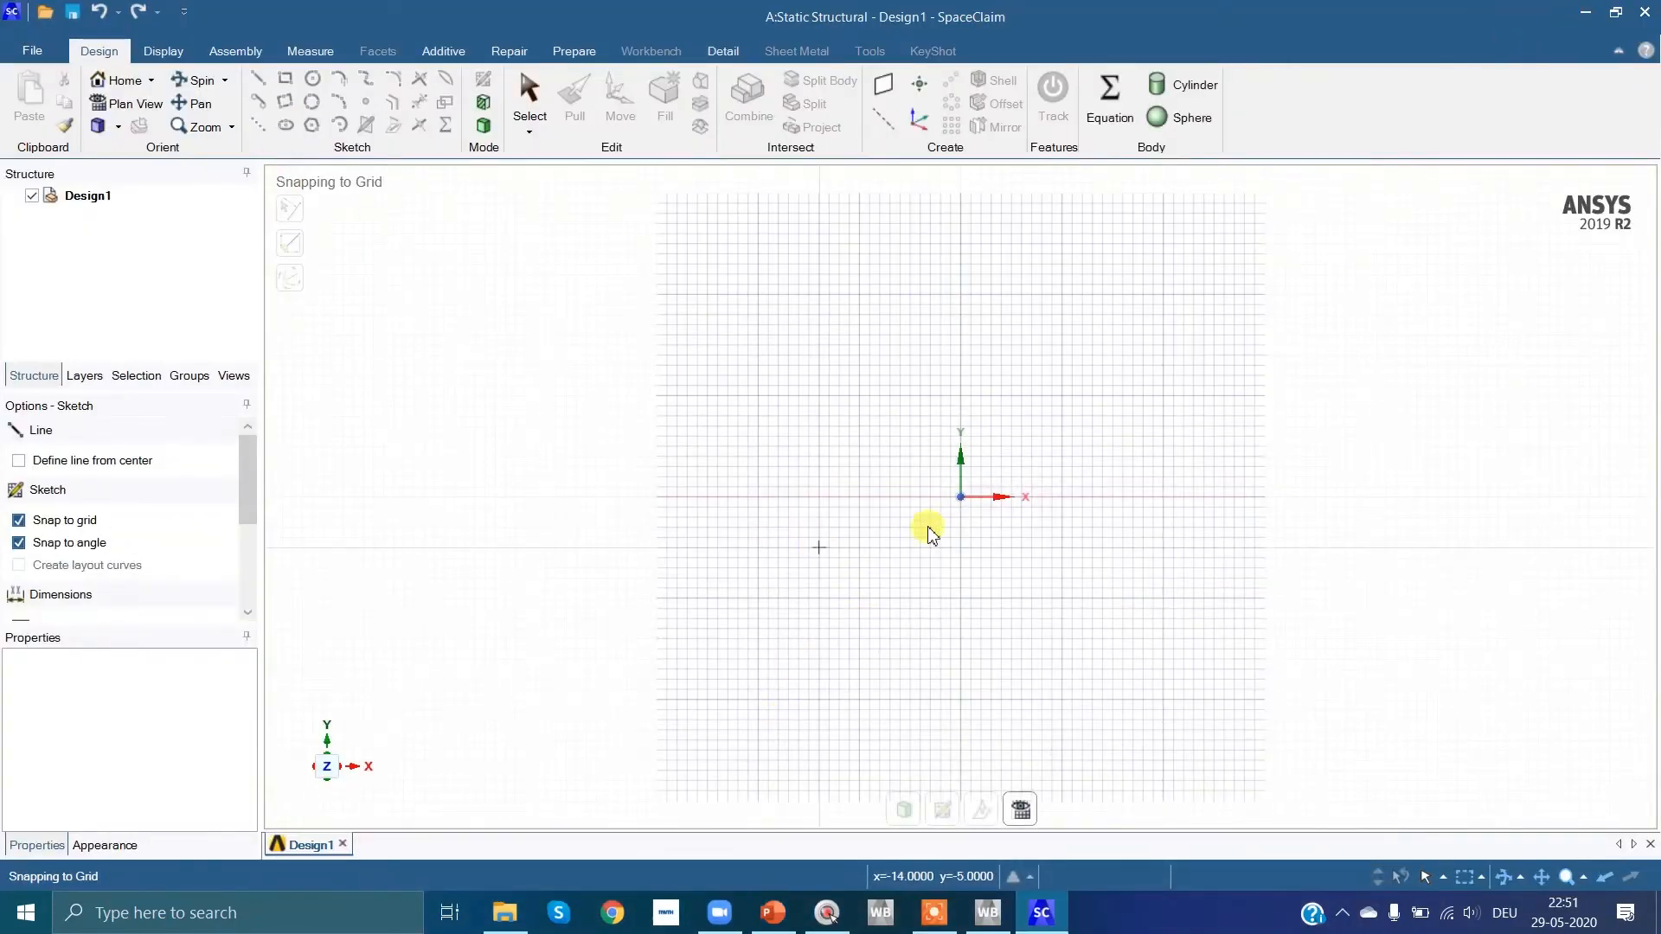
left_click(962, 499)
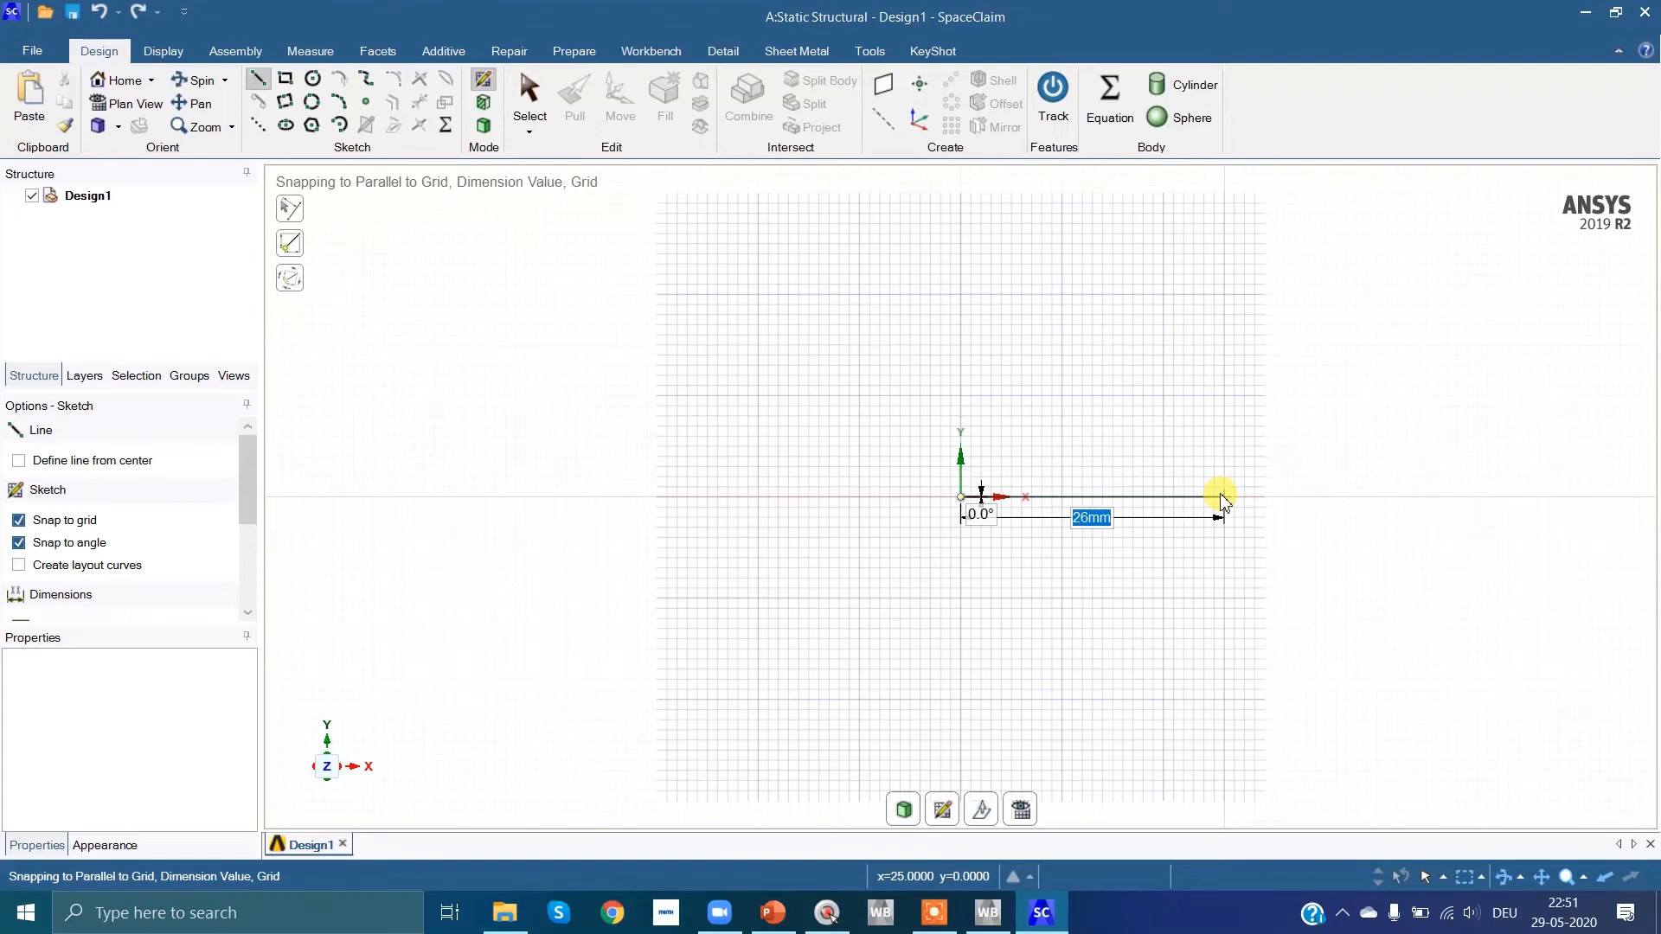
type("500")
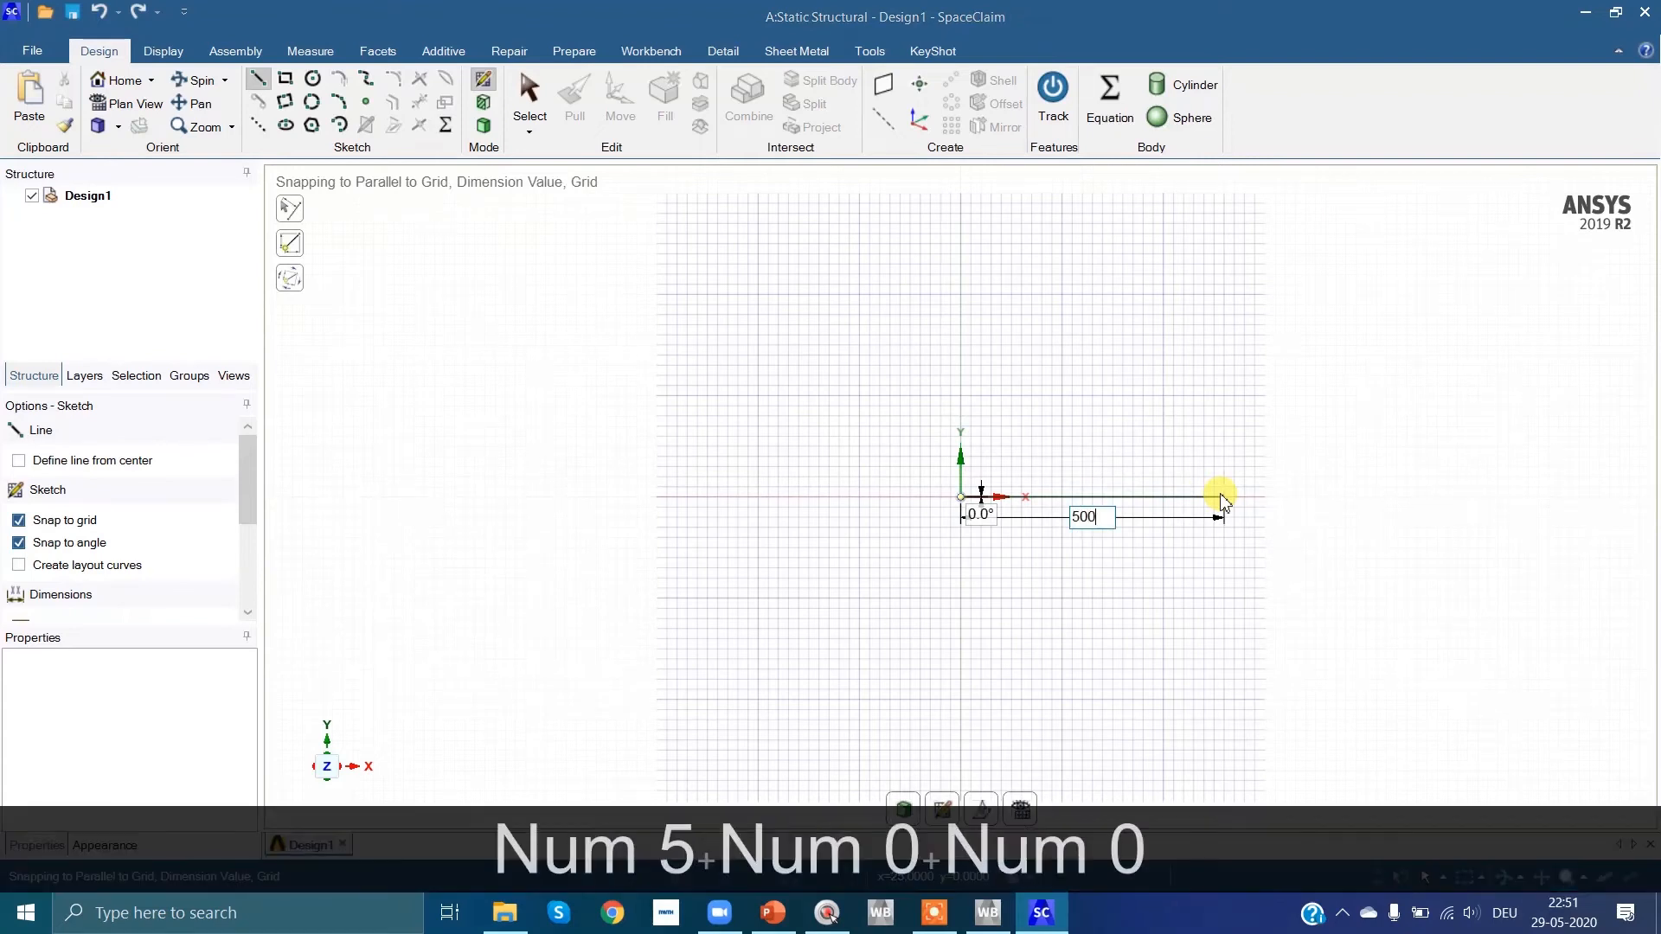
key("Return")
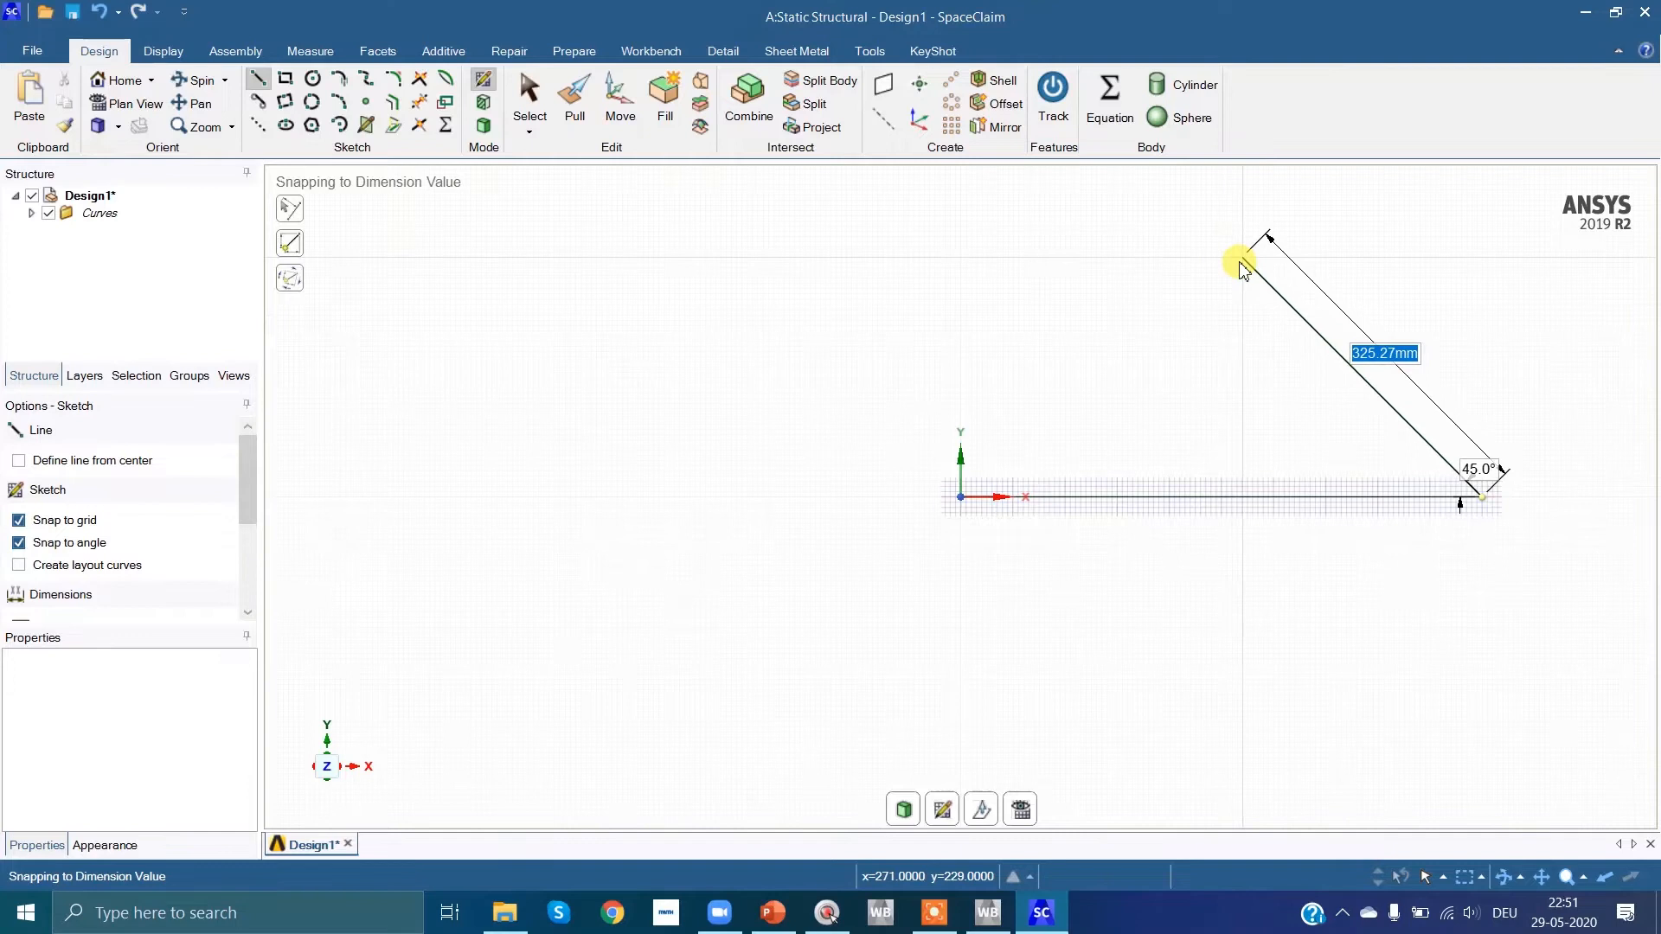
Step: Continue with a 500 mm line at 60° from the base line's far end, and close the triangle at the origin
type("500")
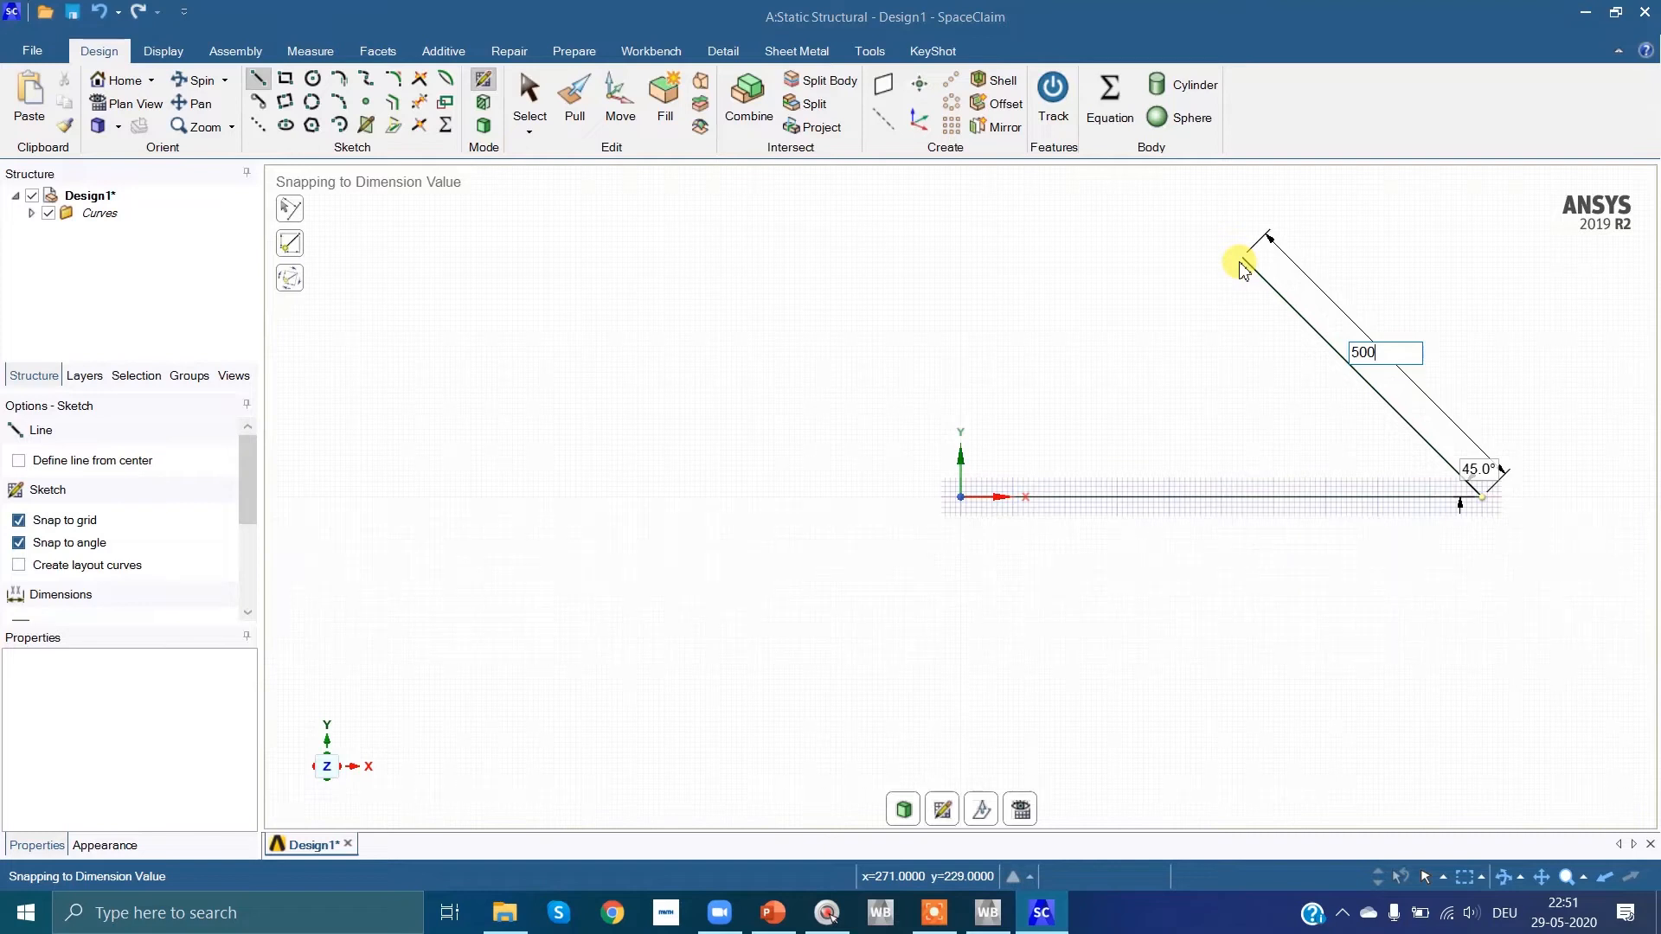
key("Tab")
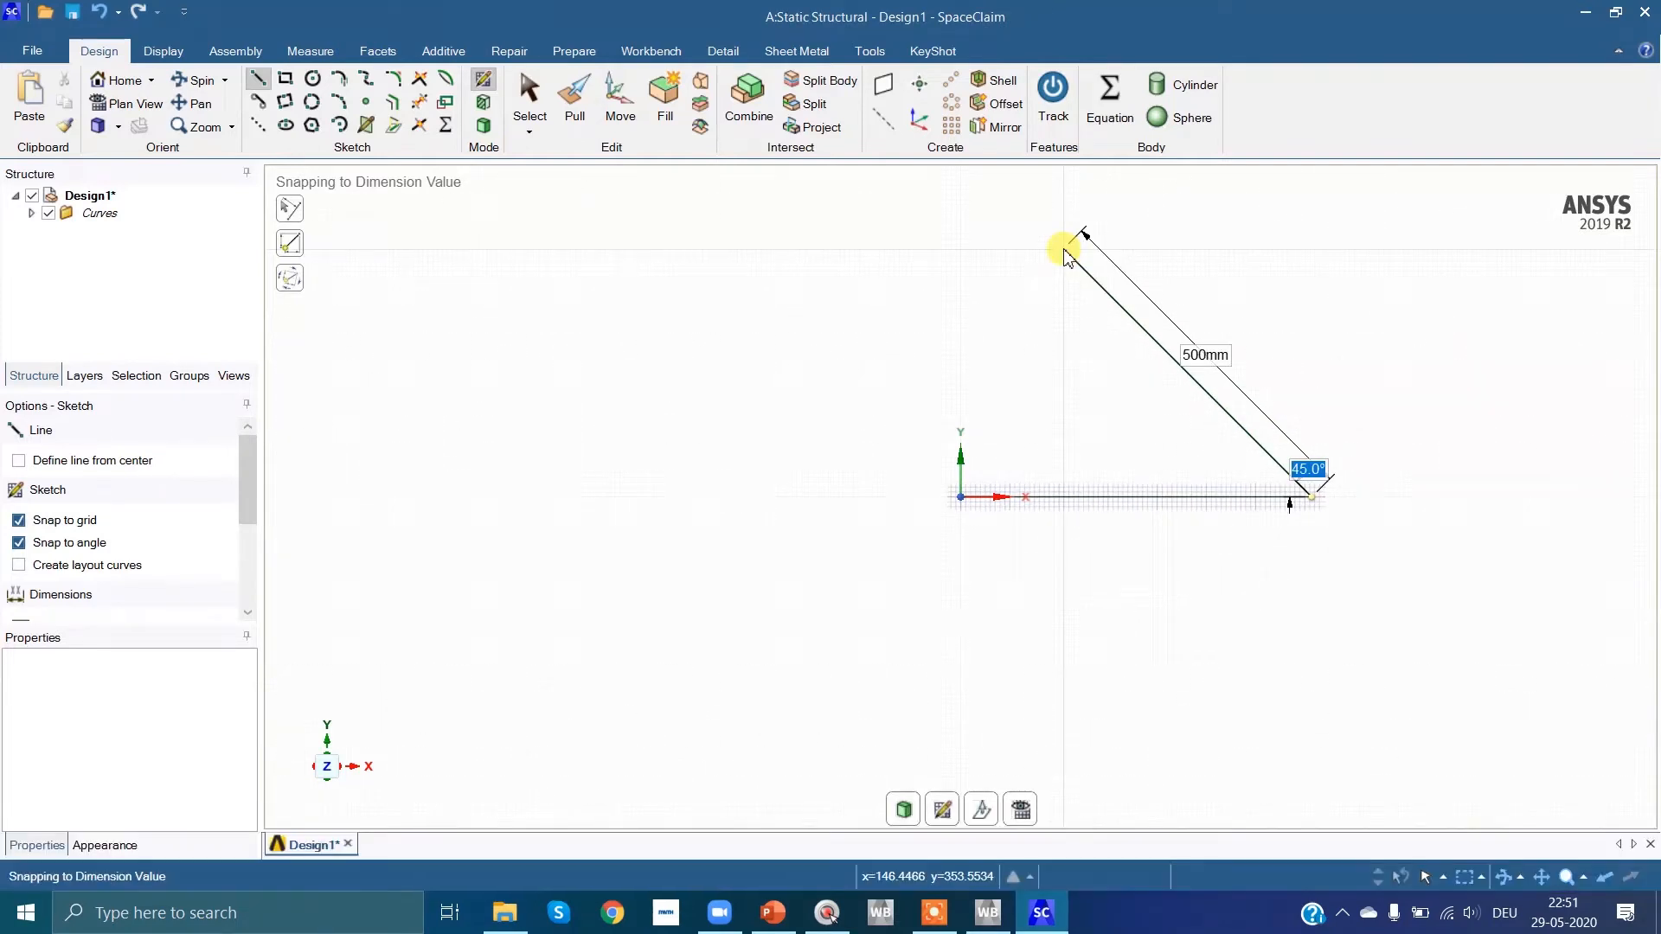
type("60")
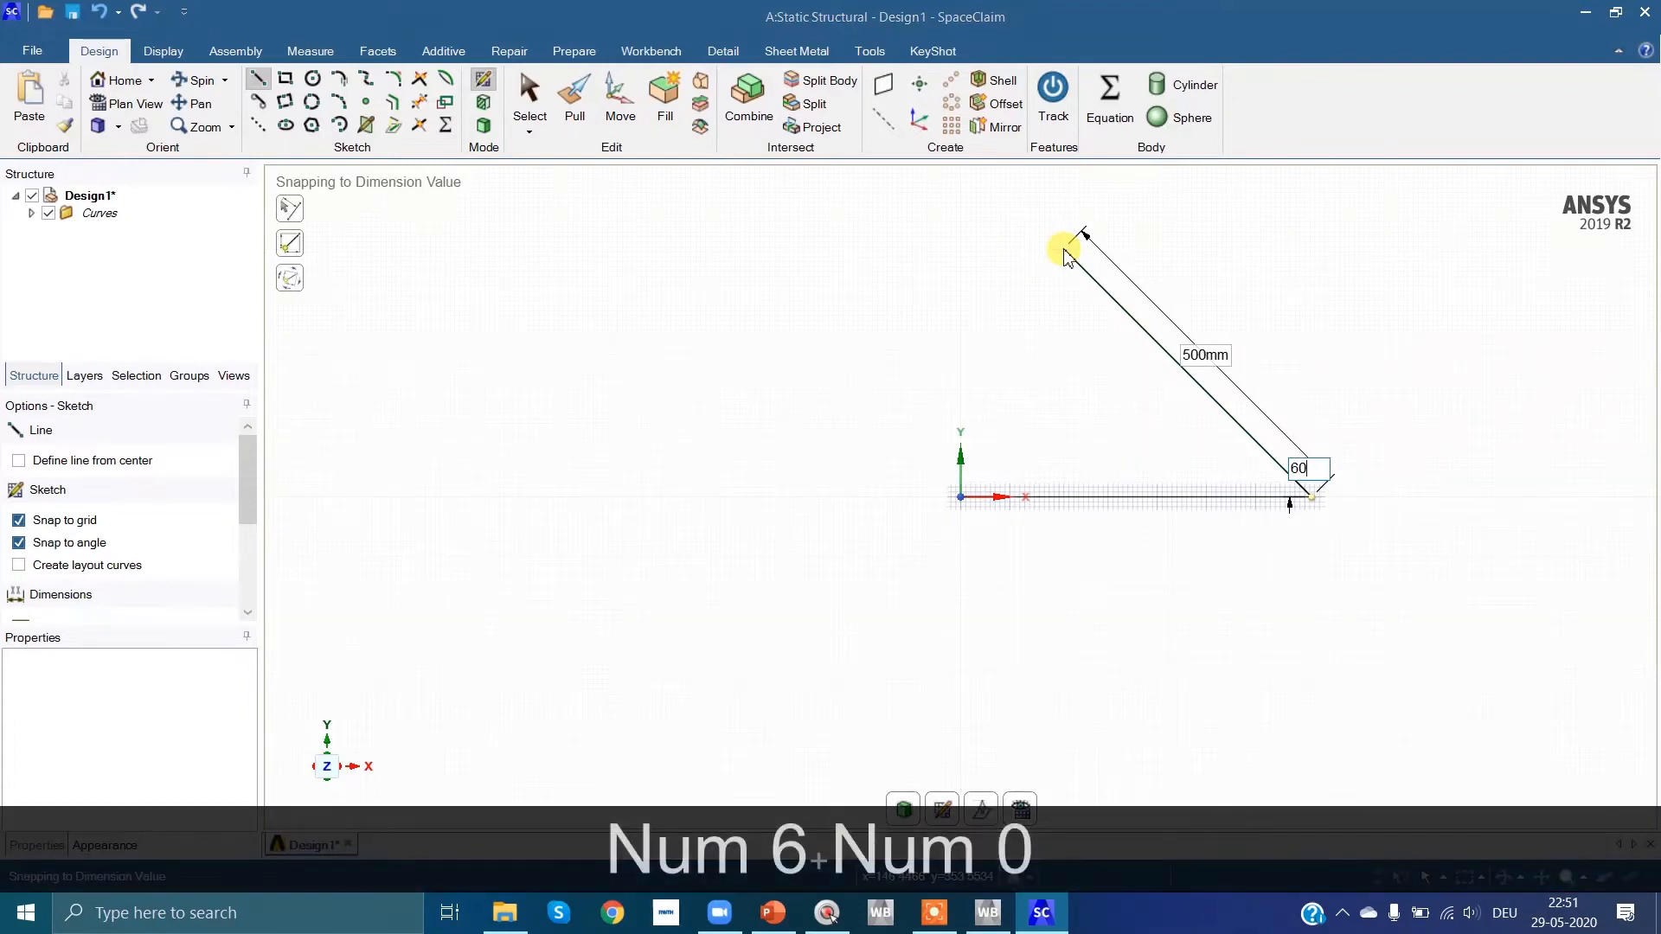
key("Return")
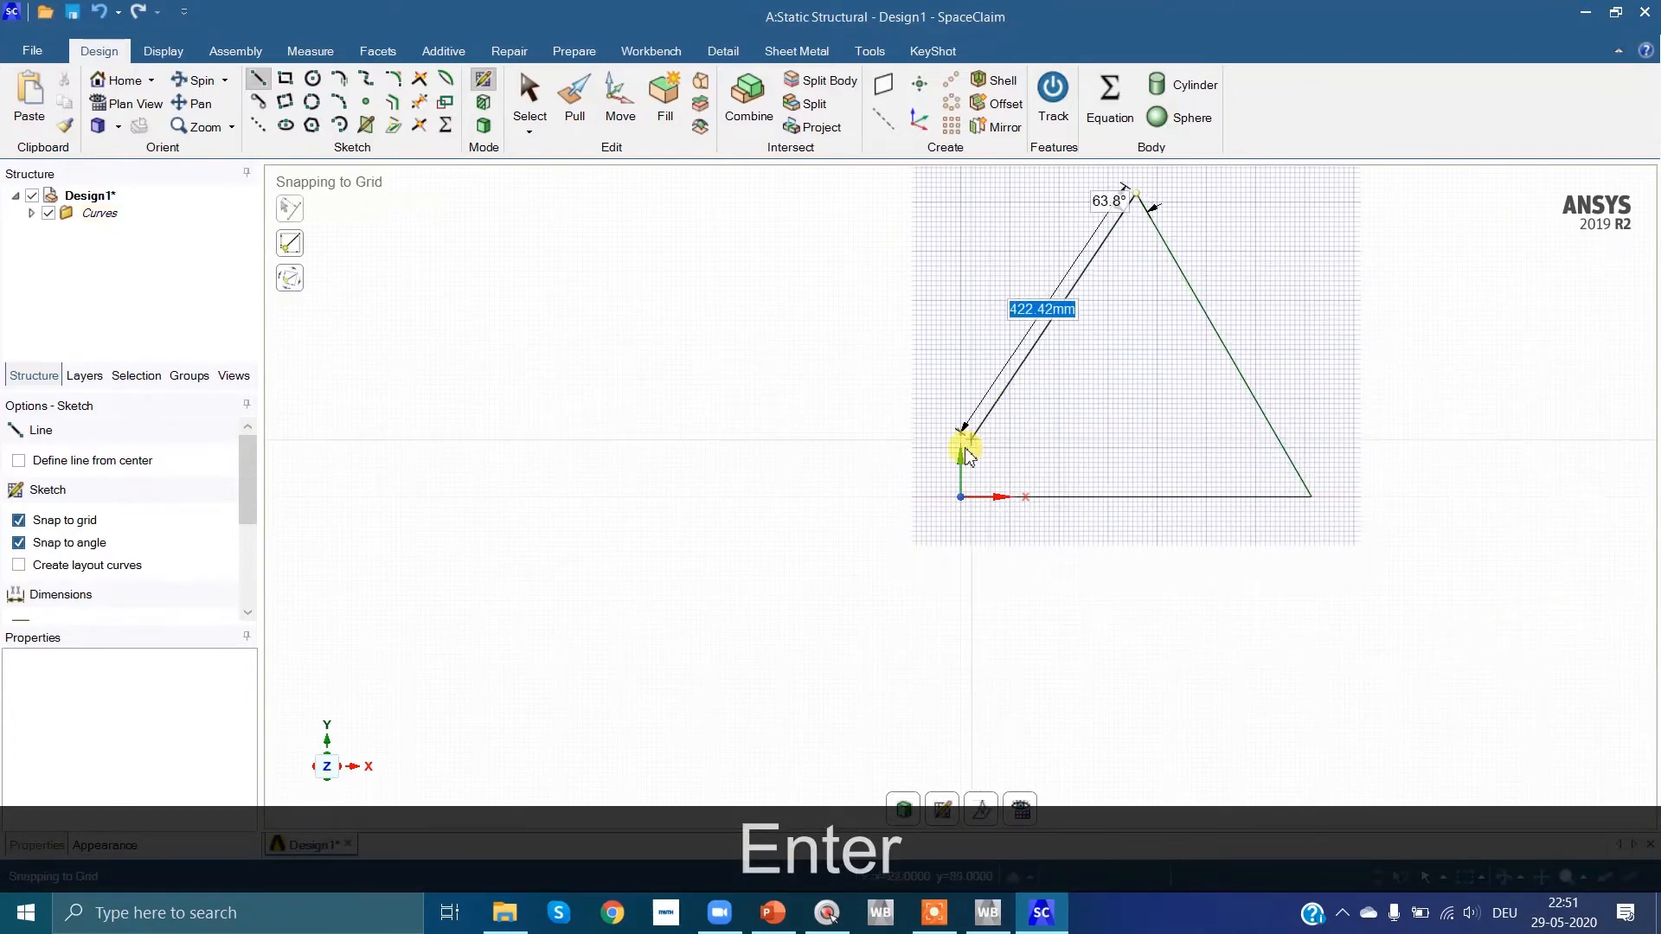
left_click(960, 499)
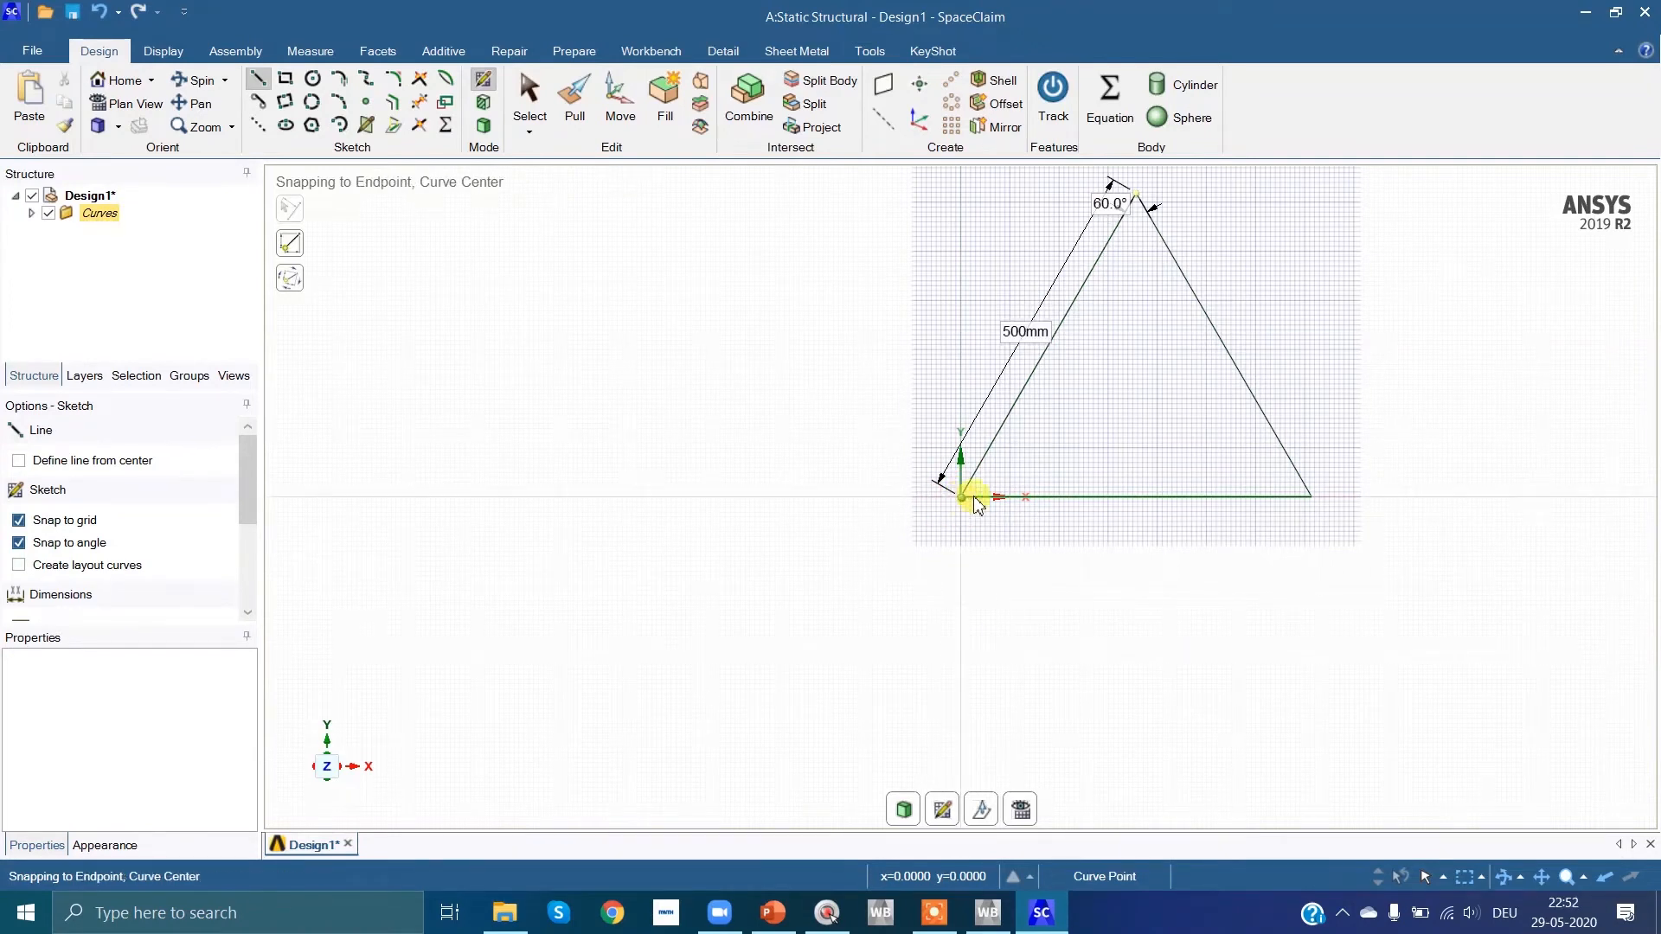
Step: Draw a 500 mm horizontal line from the triangle's apex in the positive X direction and connect its end to the base's far end
left_click(1137, 194)
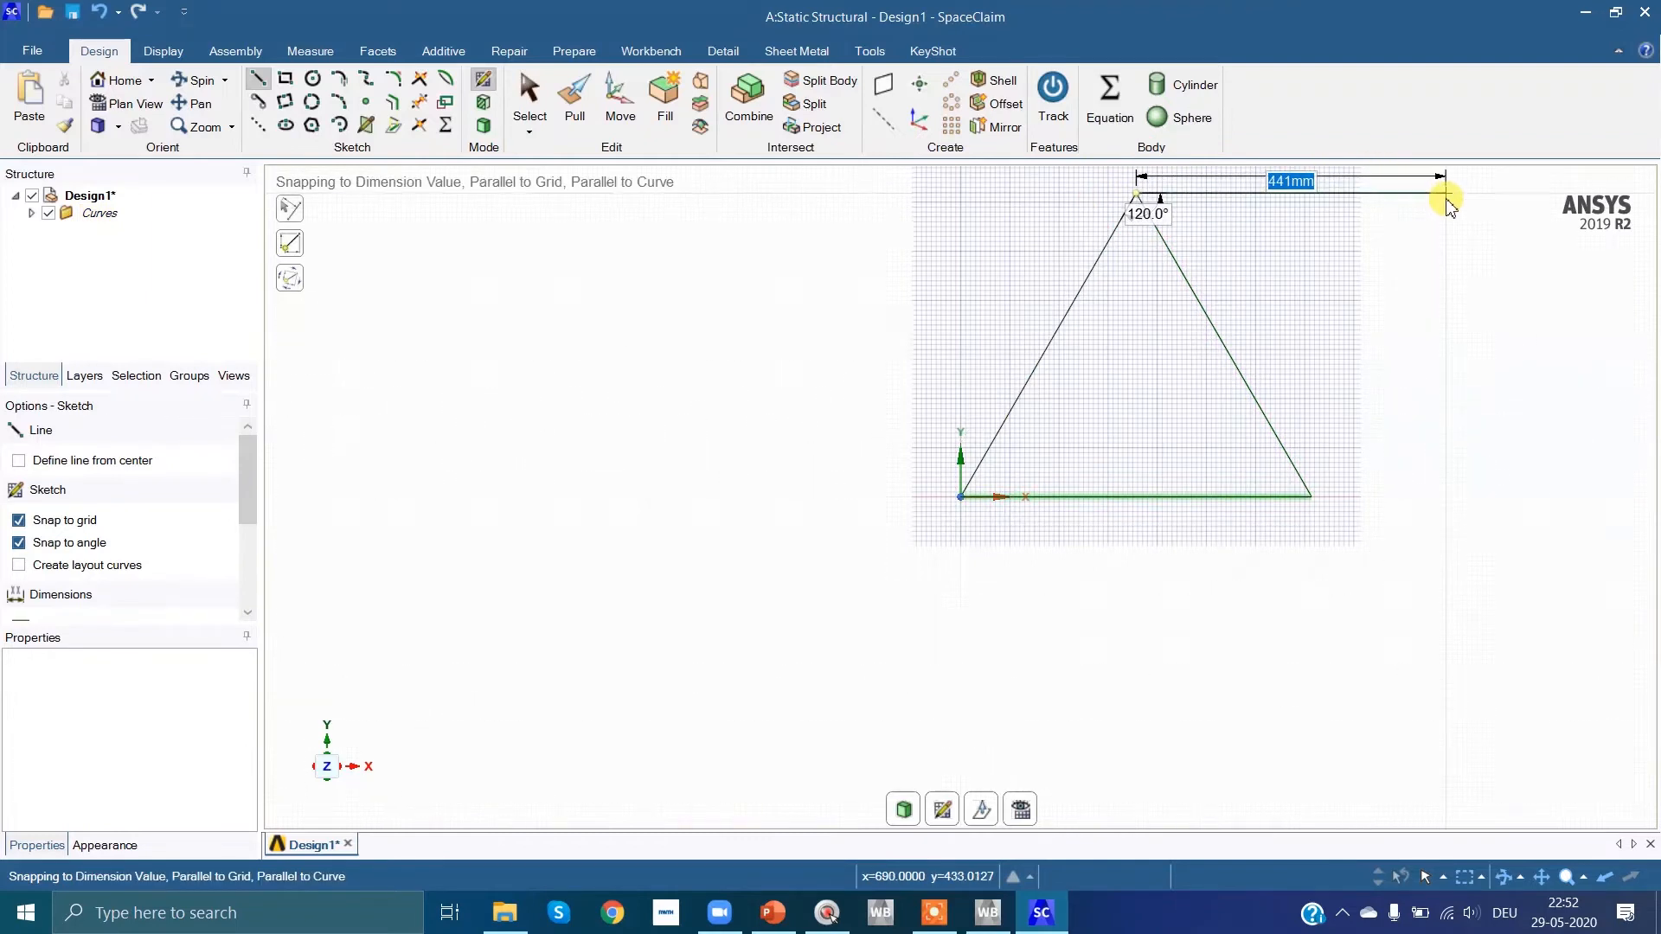
type("500")
key("Return")
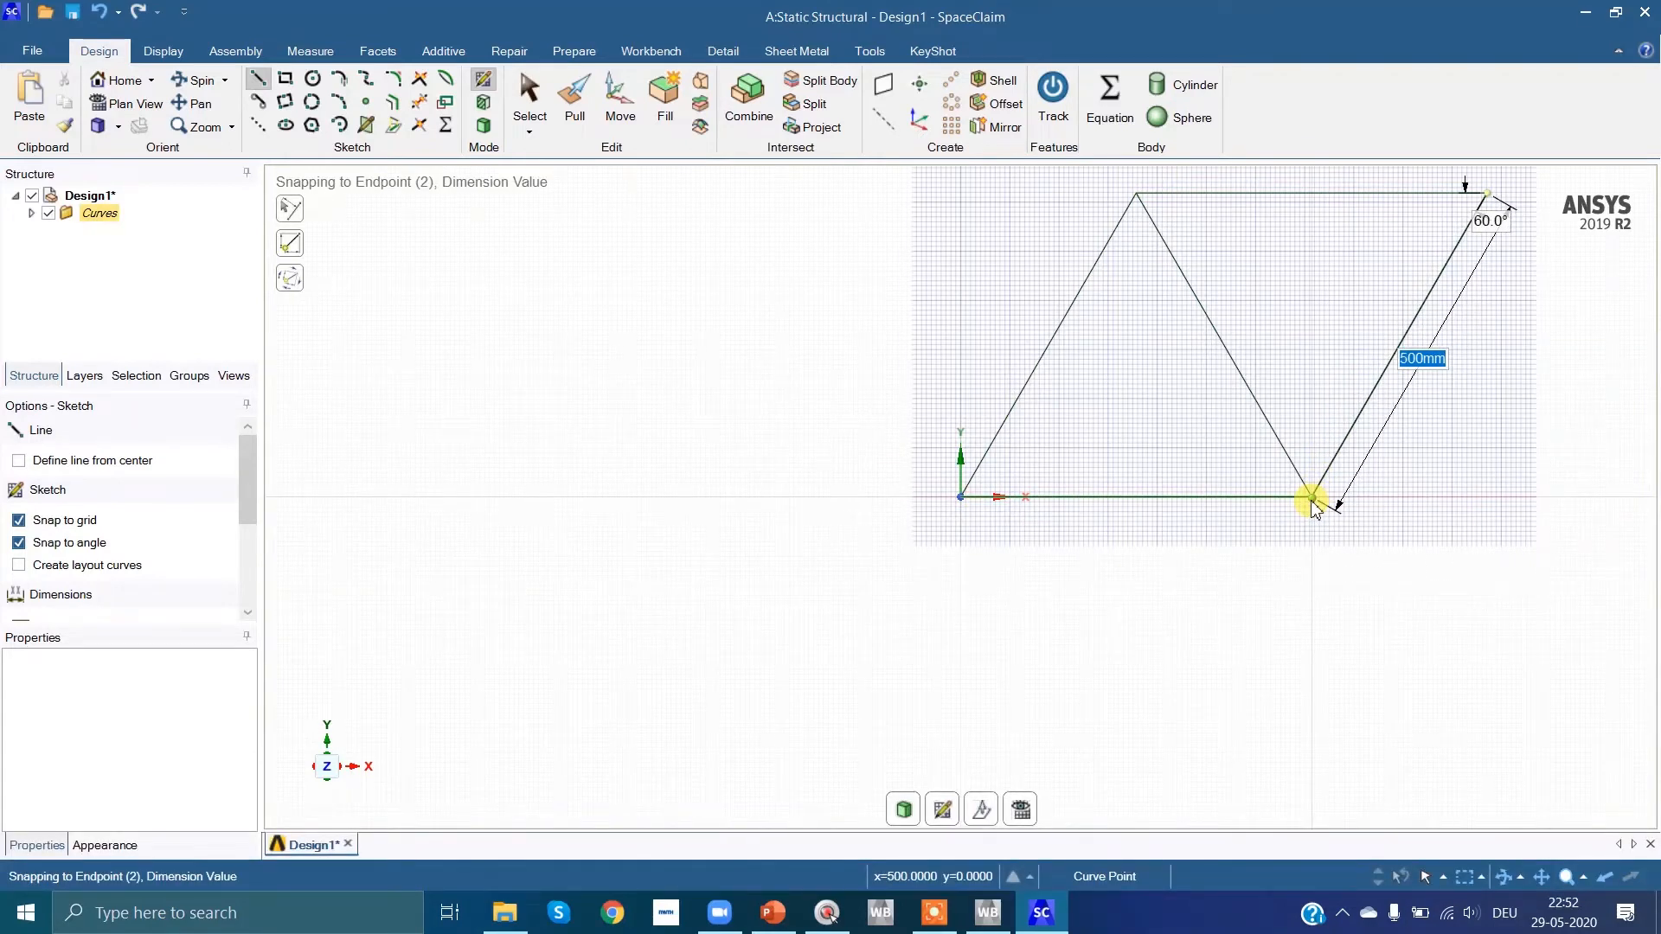
left_click(1312, 500)
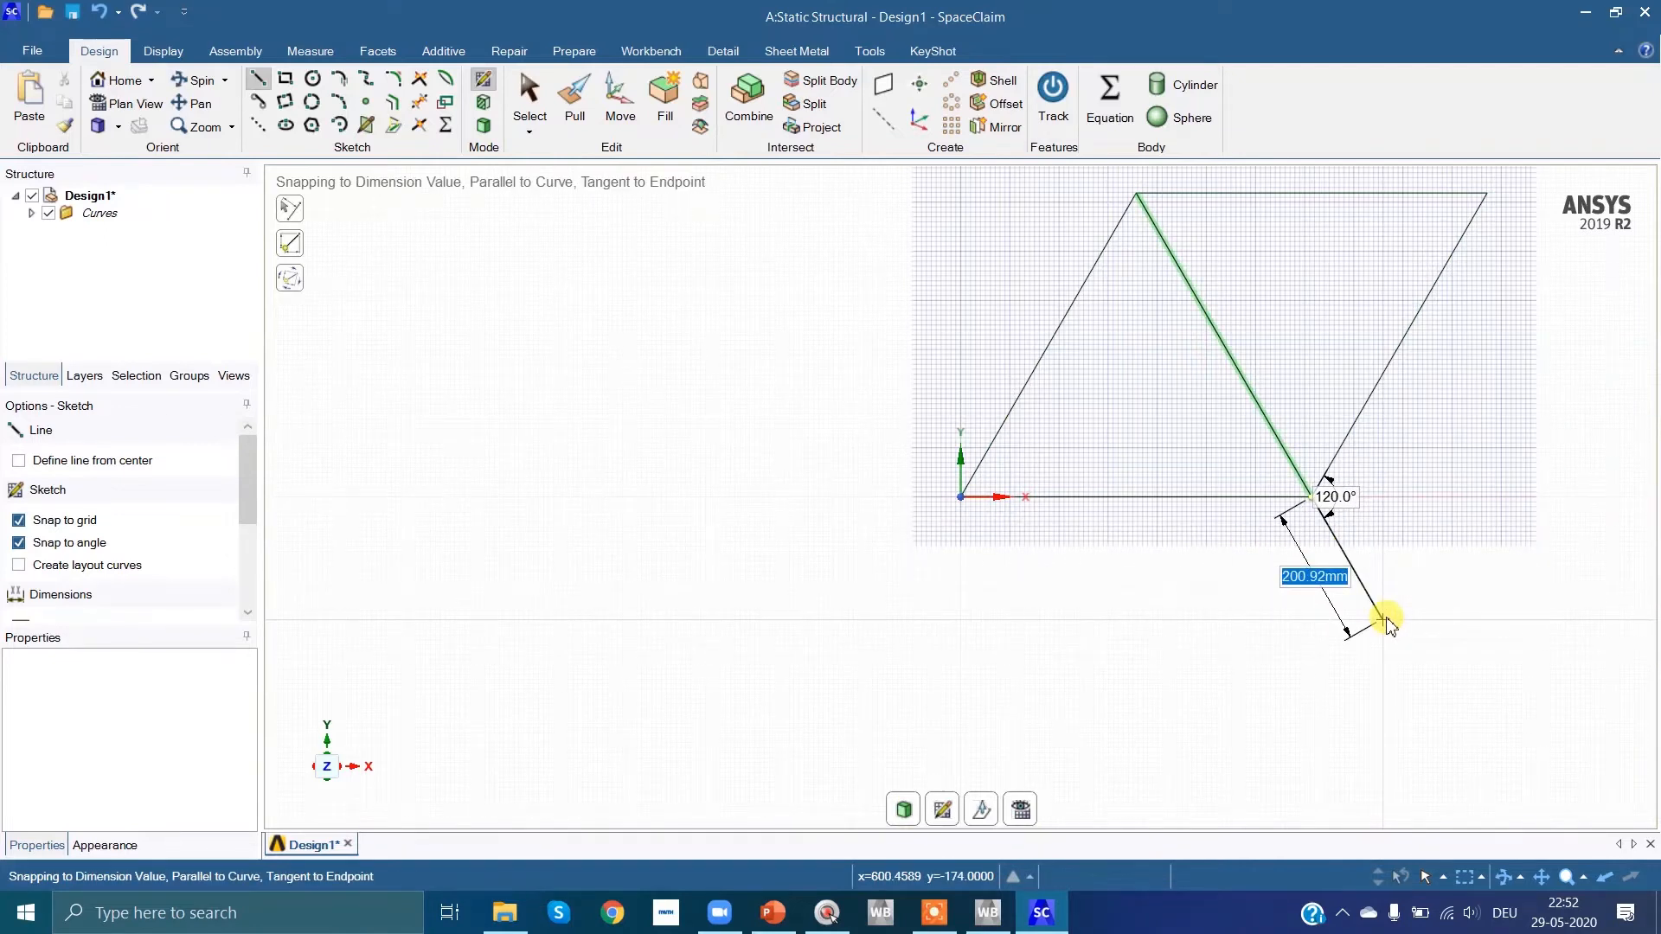
Step: Finish the truss sketch by ending the line chain and leaving the Line tool
key("Escape")
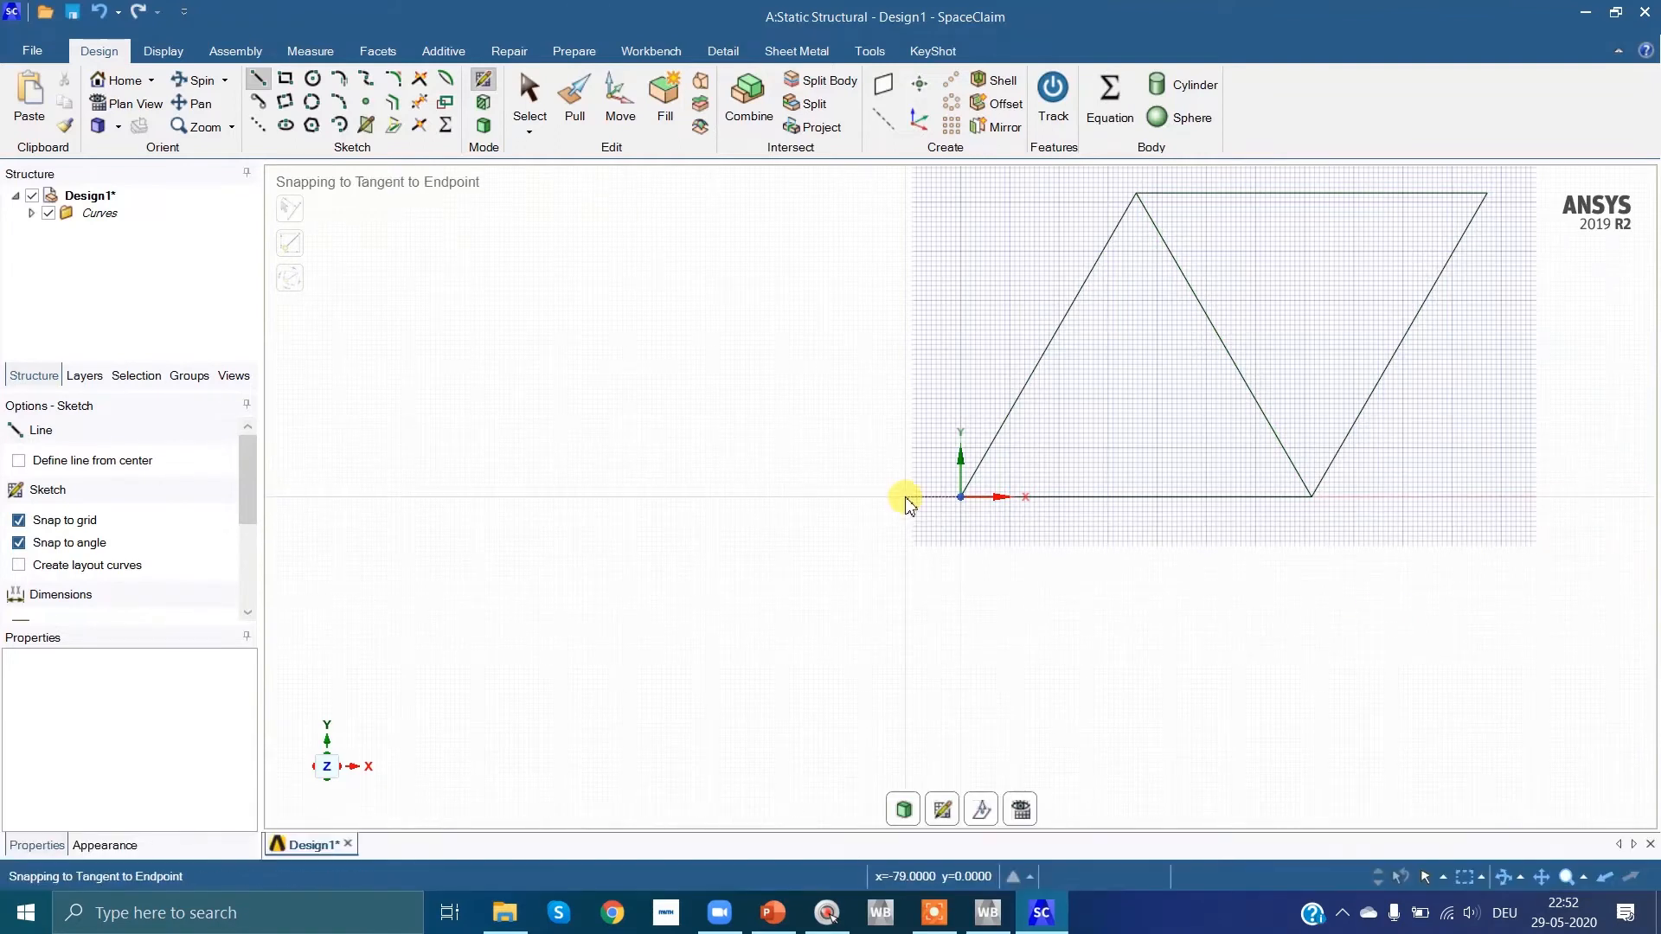
scroll(1406, 597, "down", 1)
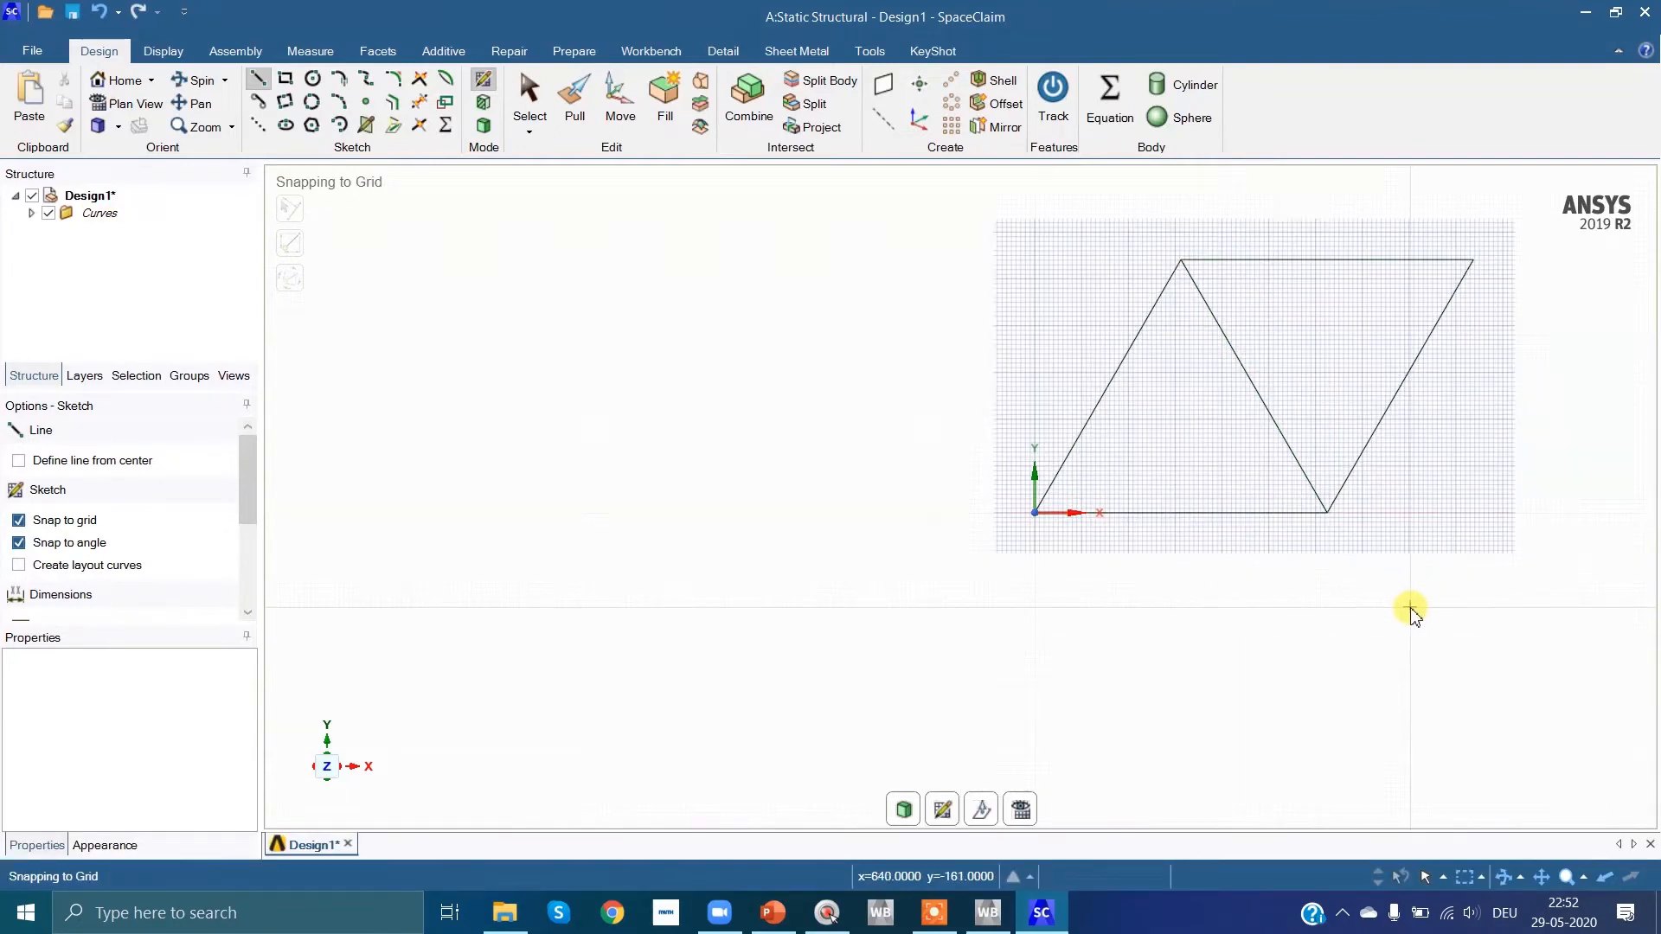
middle_click_drag(1409, 604, 1179, 641, "ctrl")
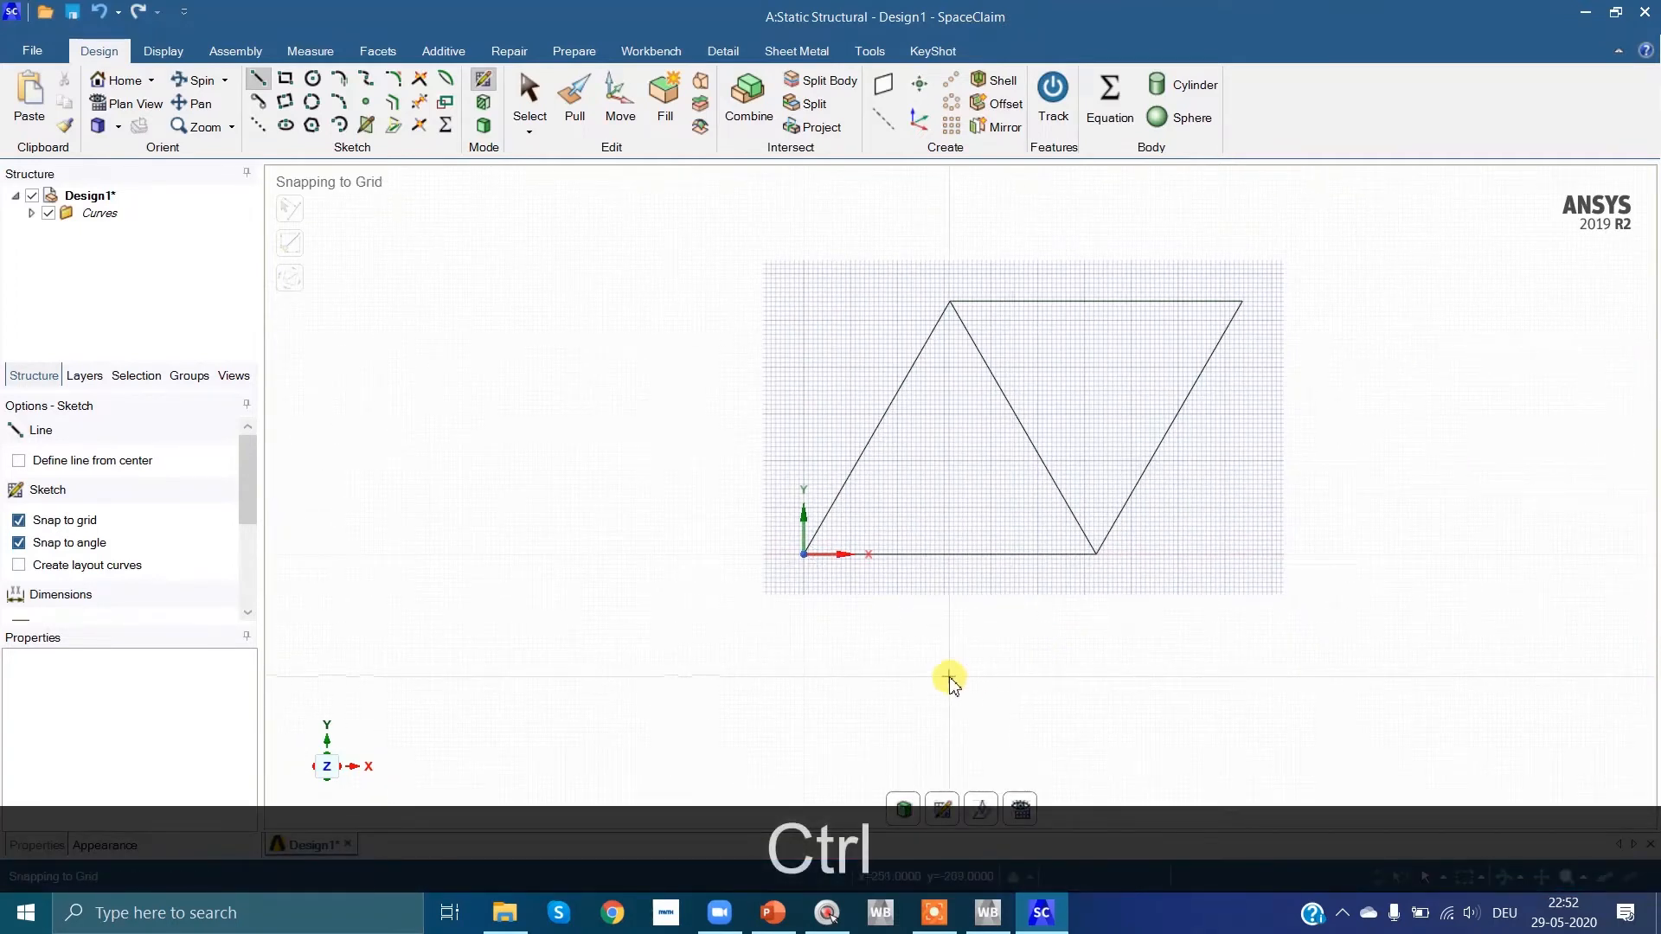
middle_click_drag(1036, 545, 981, 563, "ctrl")
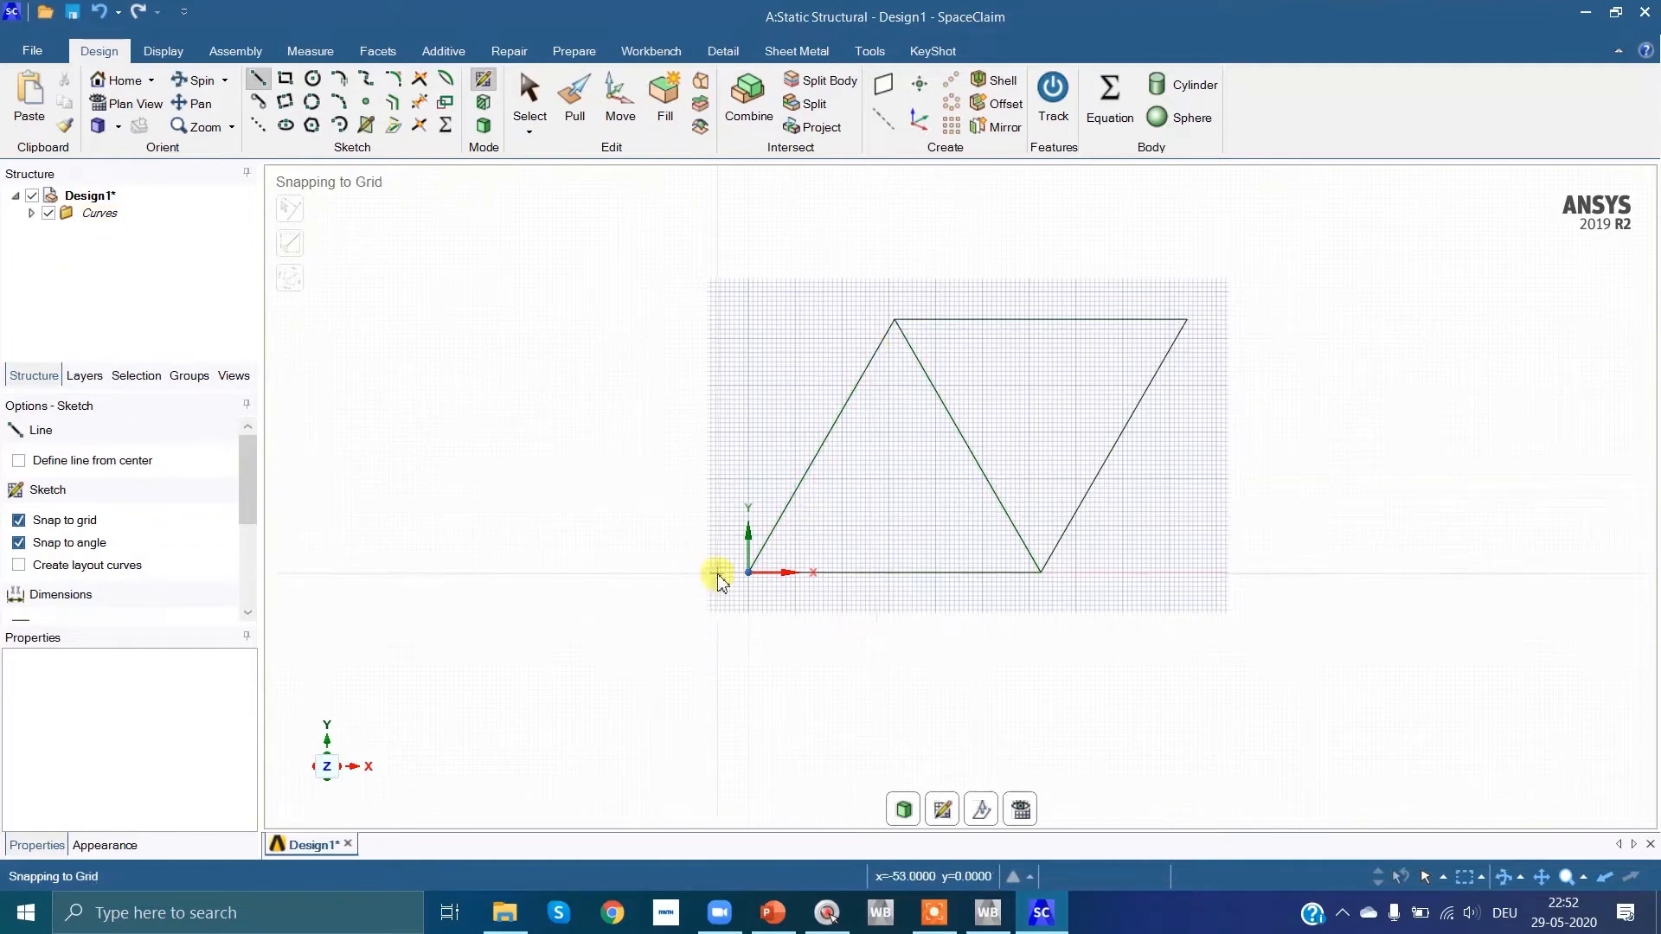
left_click(1040, 571)
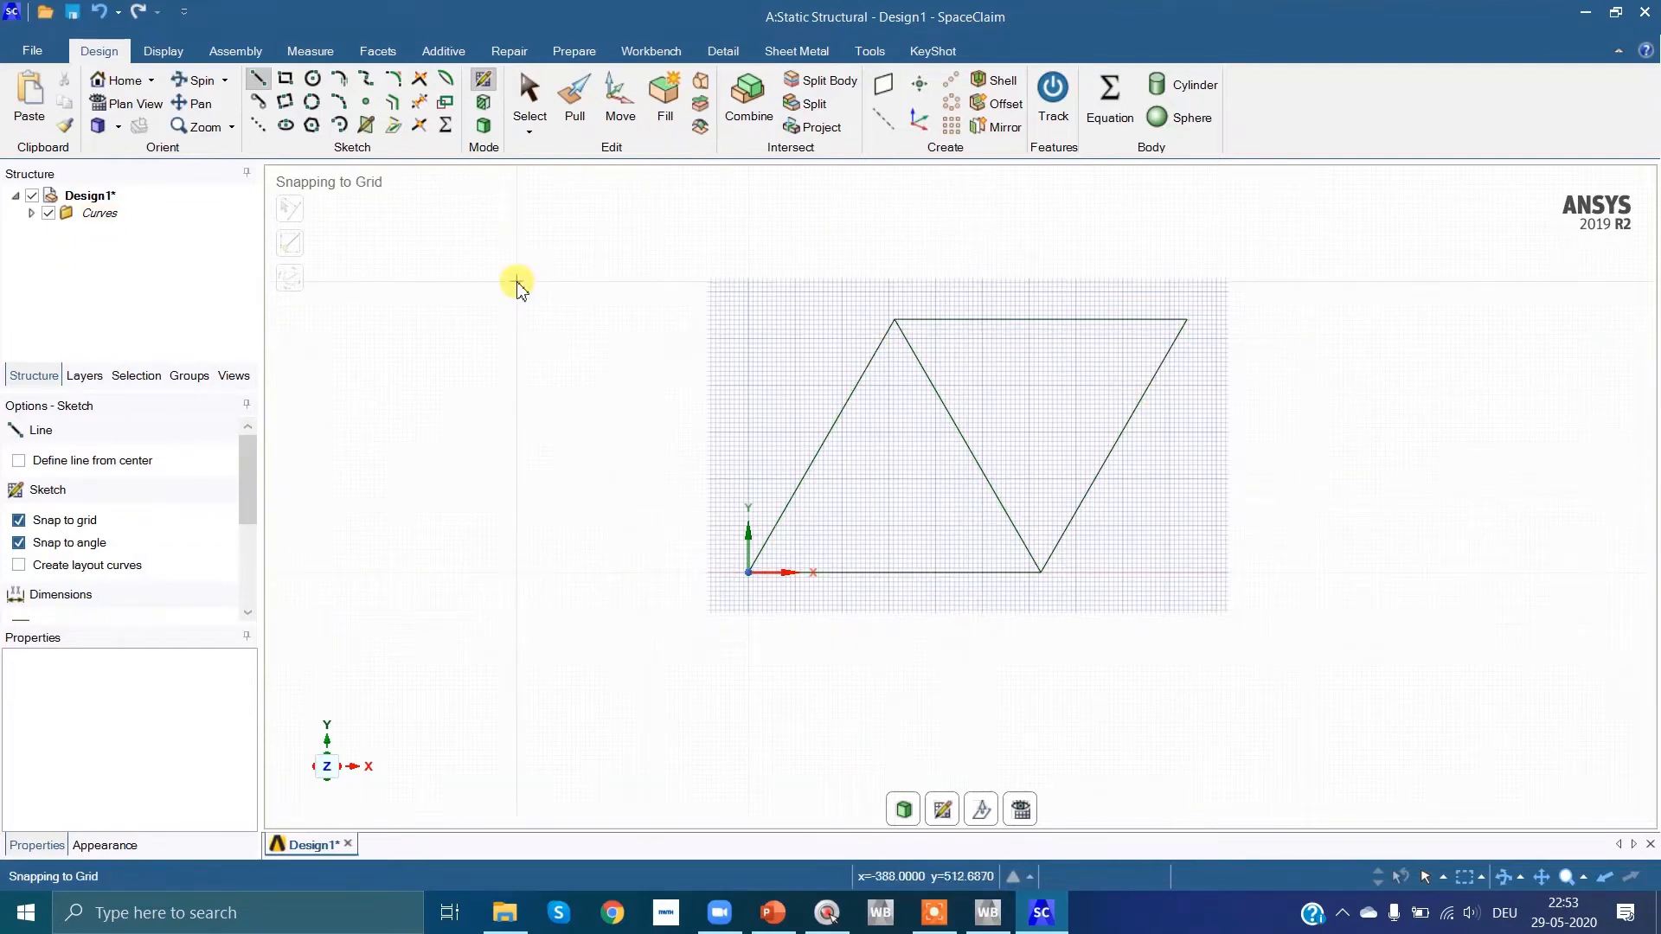
key("Escape")
key("Escape")
key("Escape")
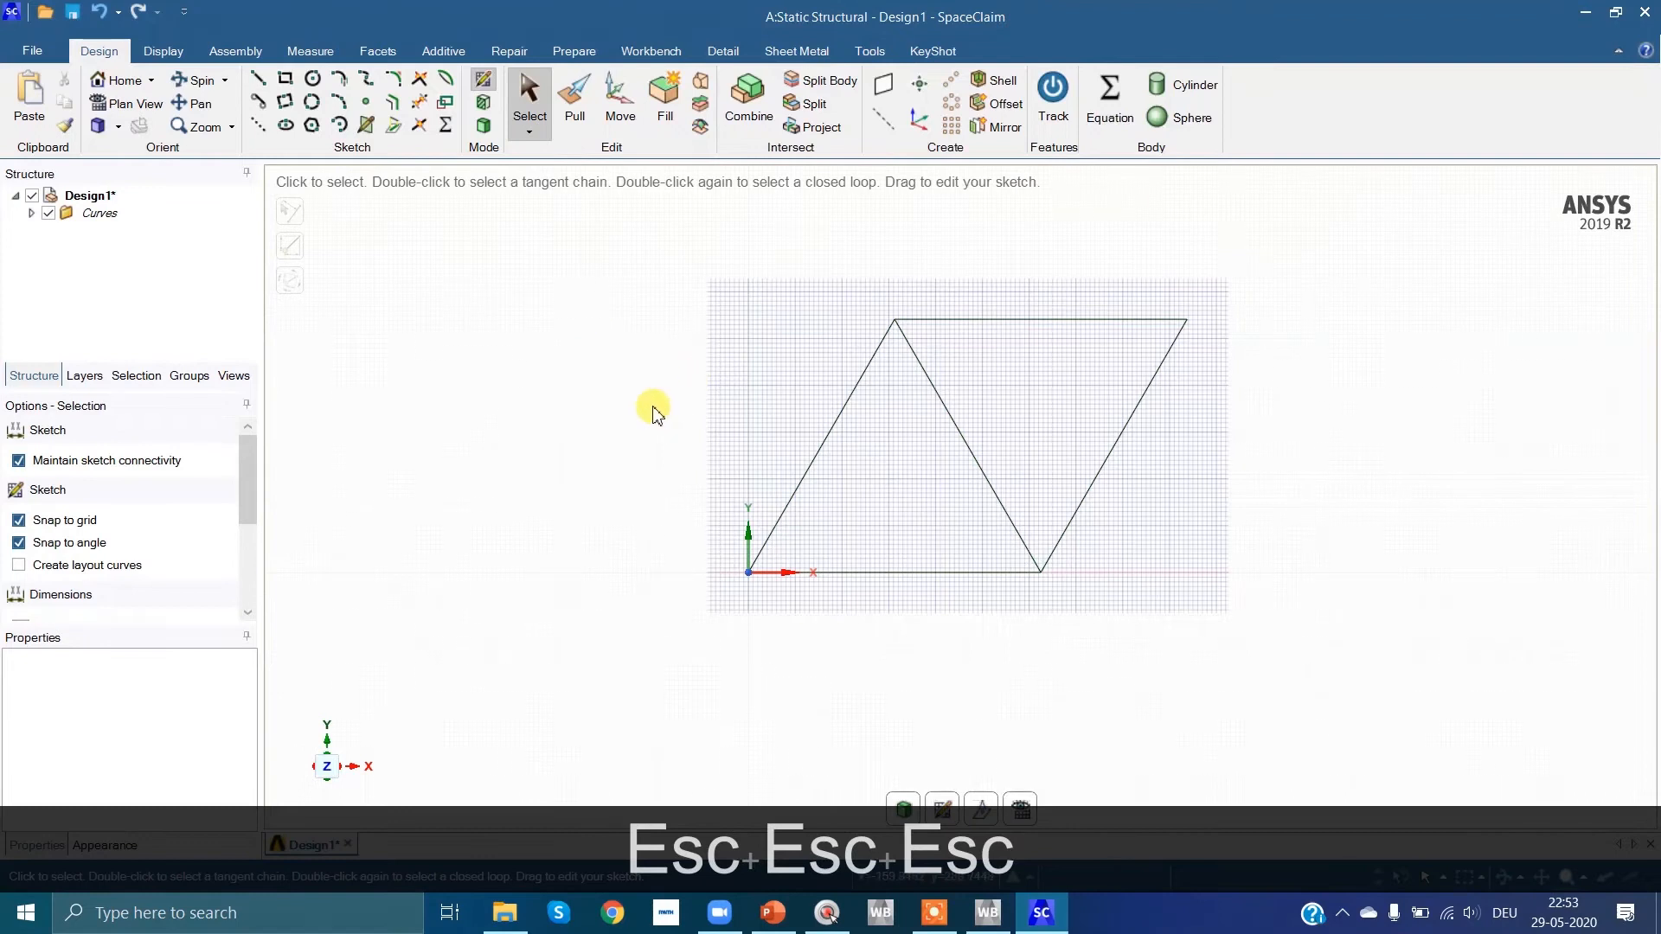
Step: Consult the task slide in PowerPoint, and back in SpaceClaim create beams with the solid Circle profile from all five truss lines
left_click(772, 913)
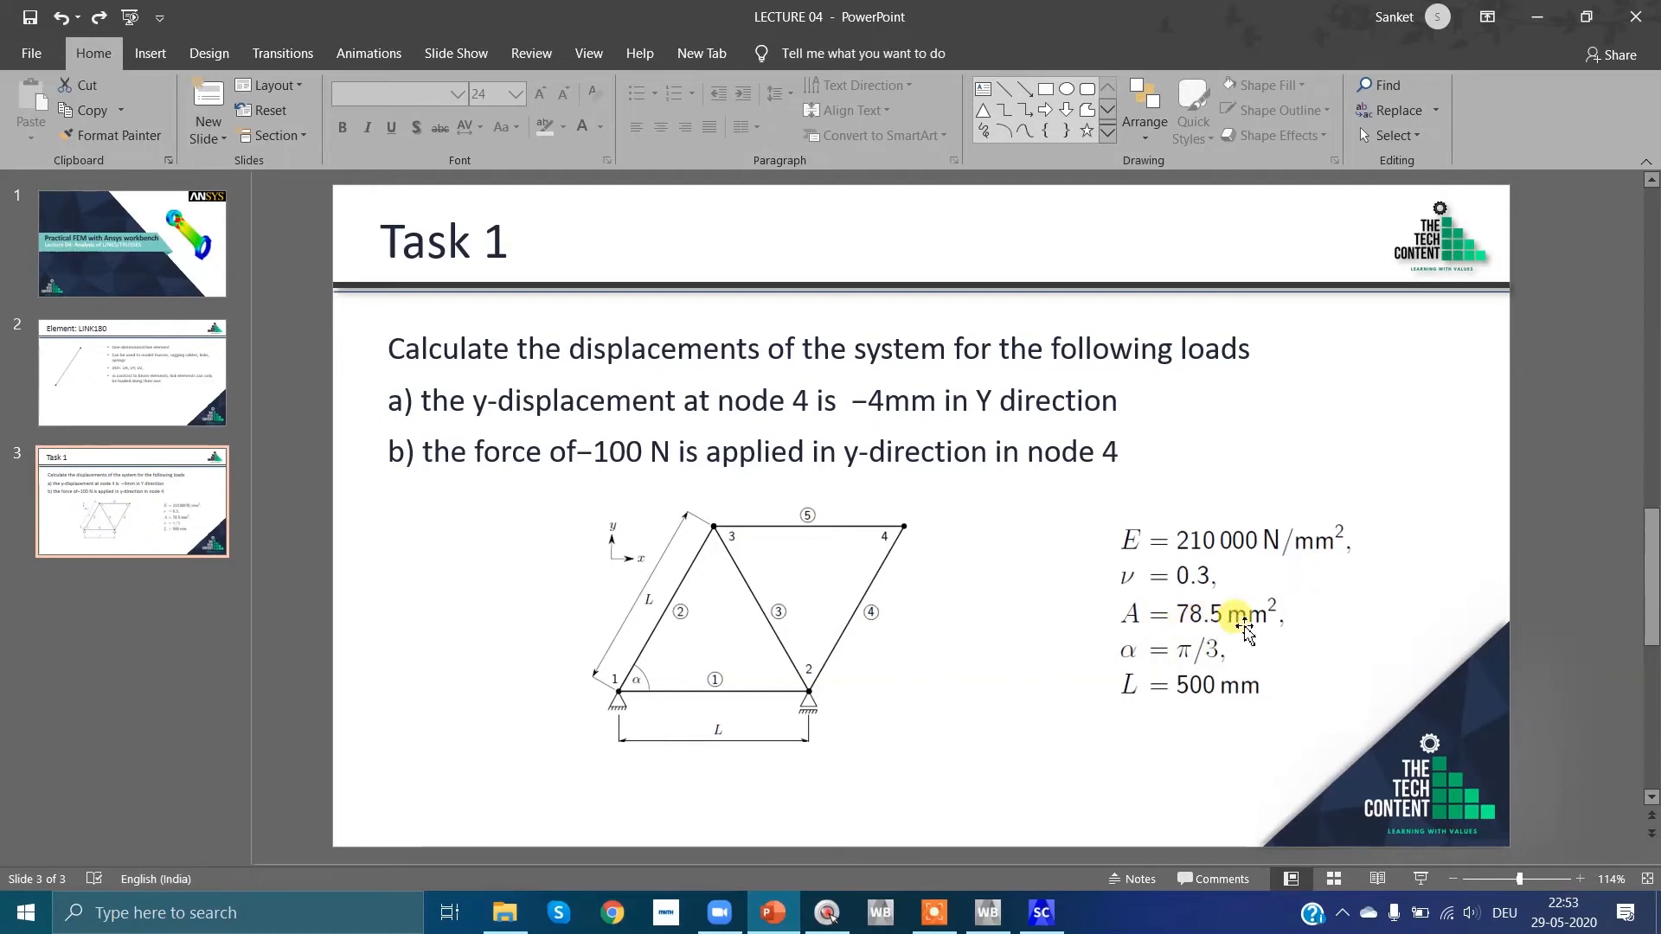
left_click(1040, 922)
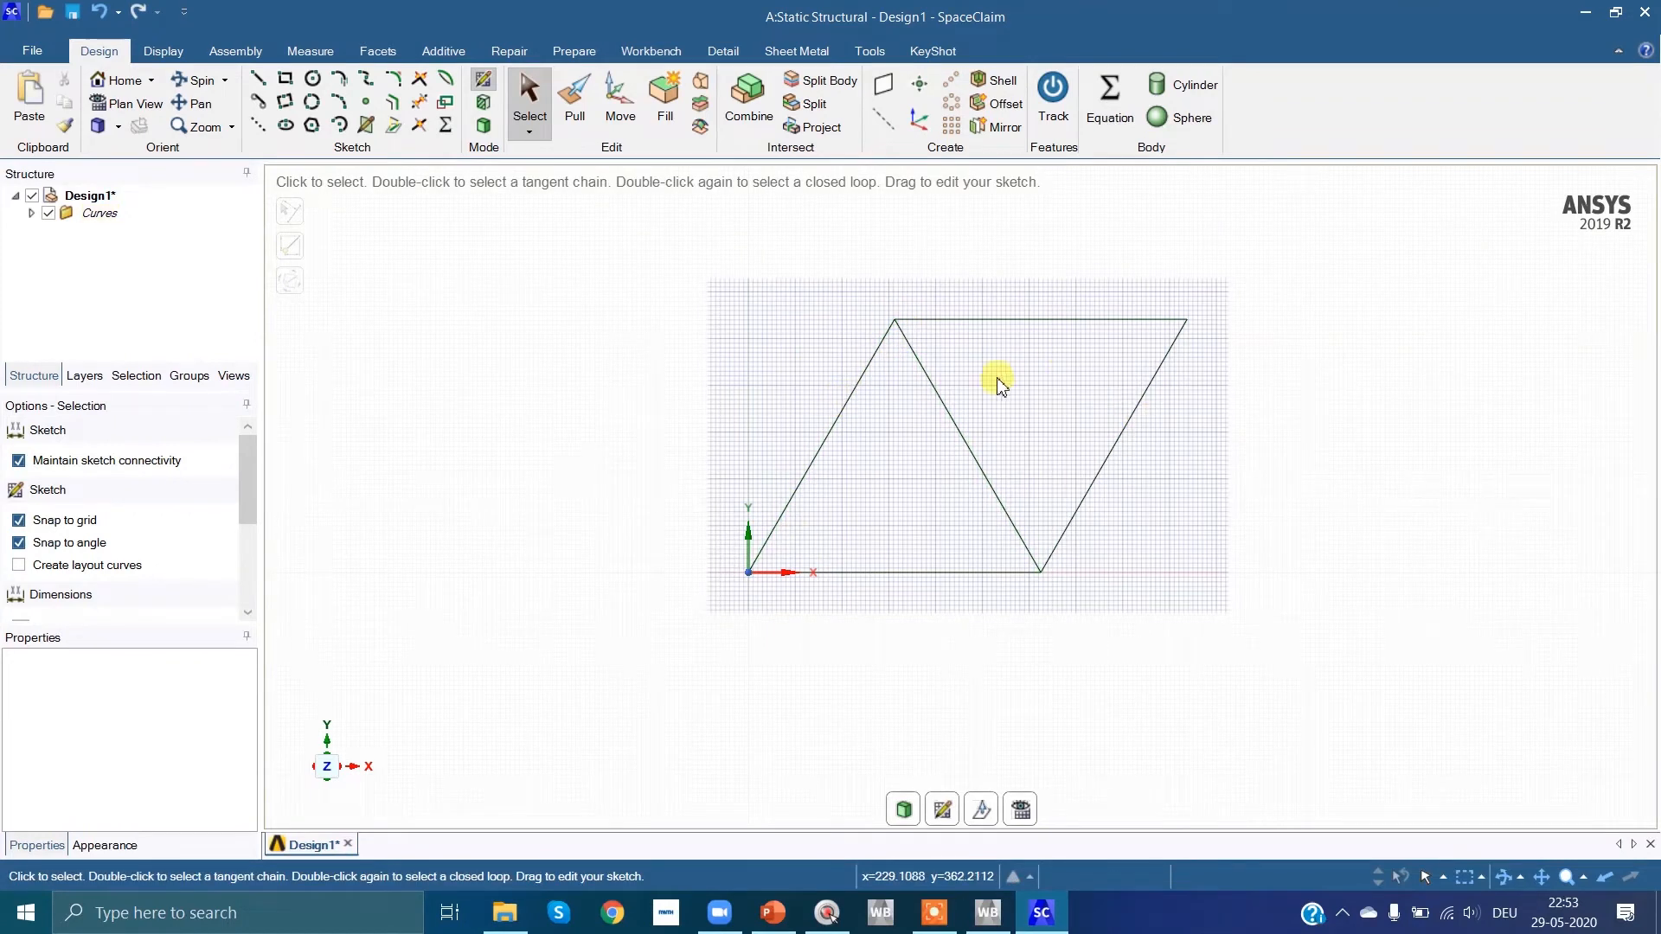
mouse_move(646, 254)
left_mouse_down()
mouse_move(857, 475)
mouse_move(1308, 713)
left_mouse_up()
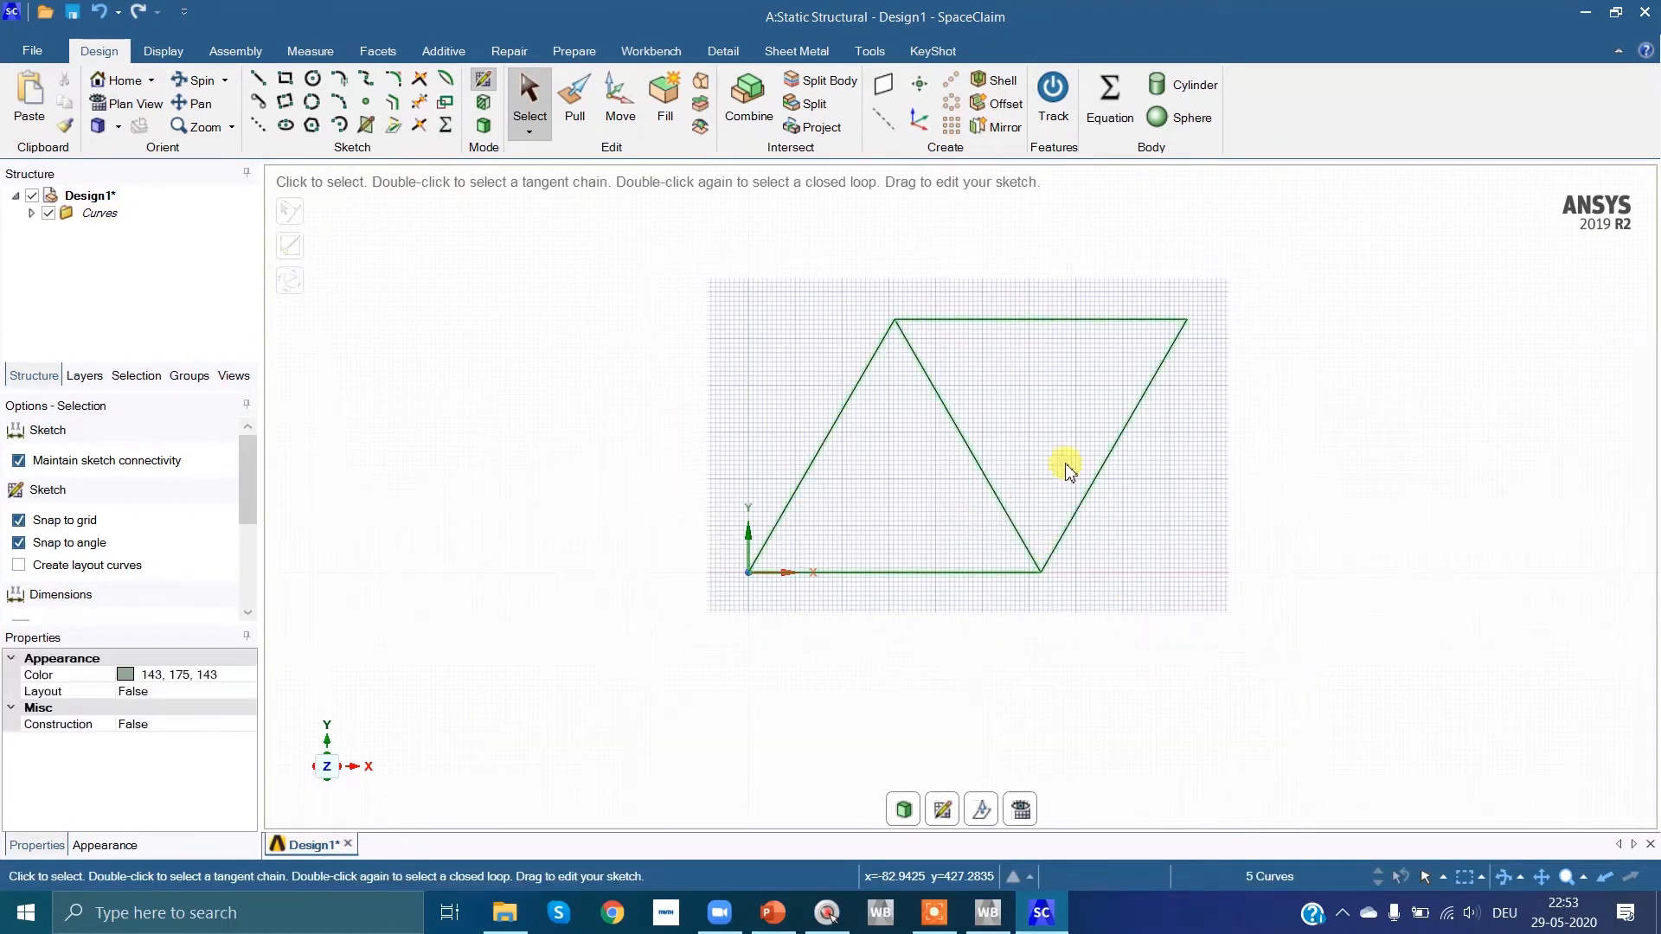
left_click(577, 52)
left_click(772, 128)
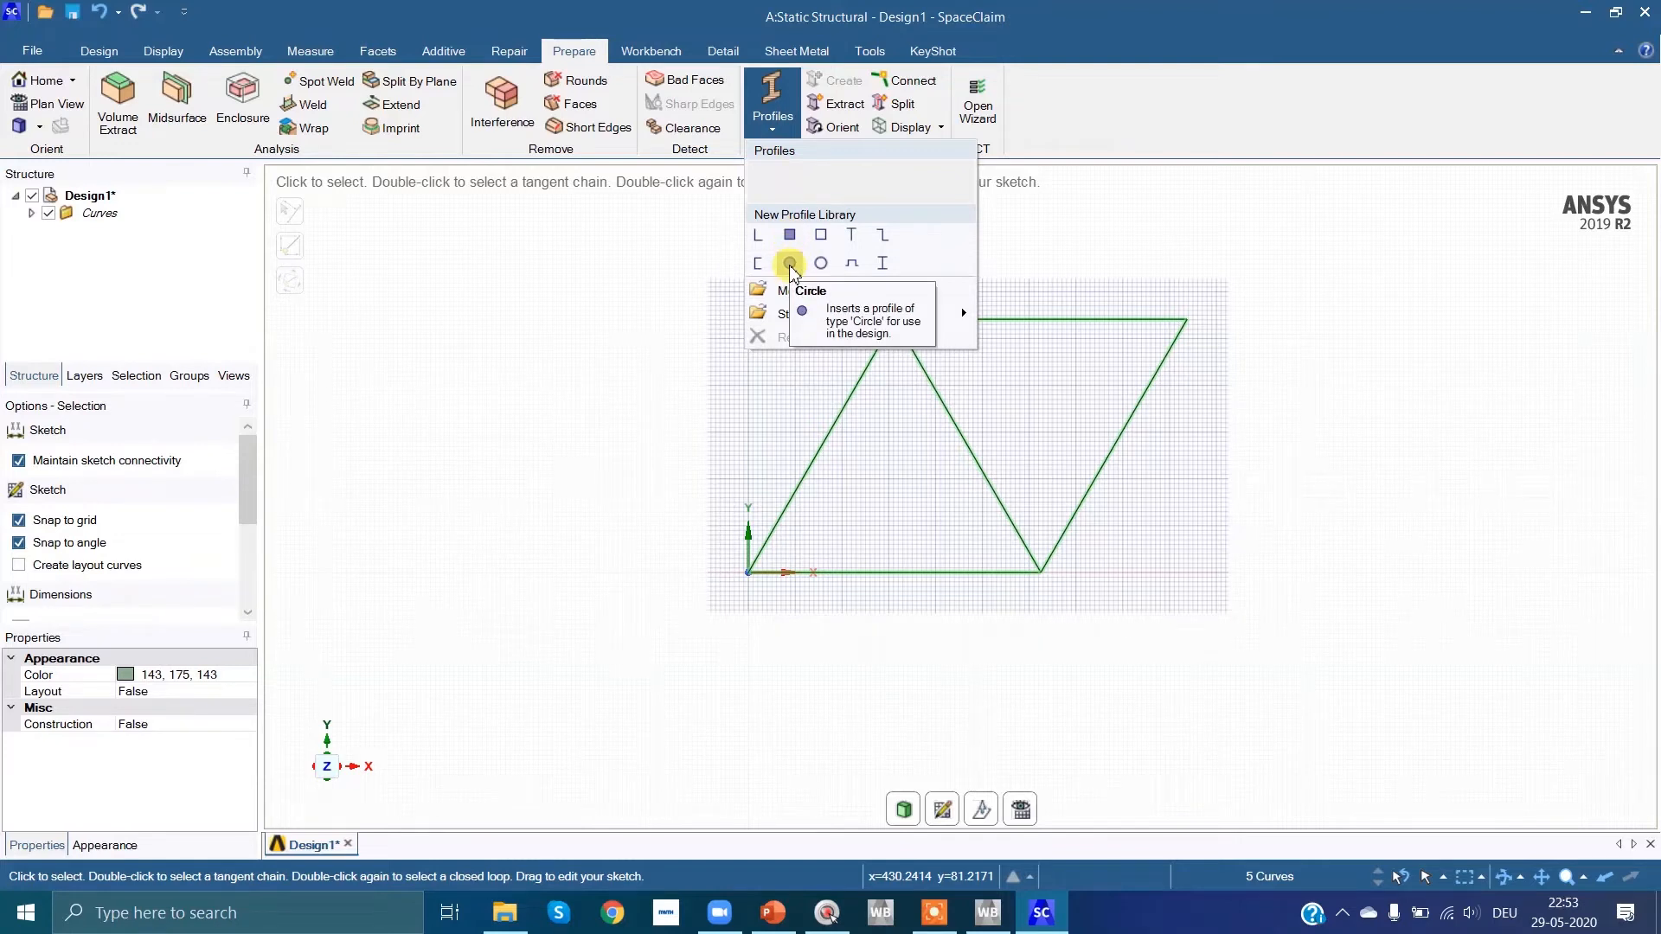
left_click(790, 268)
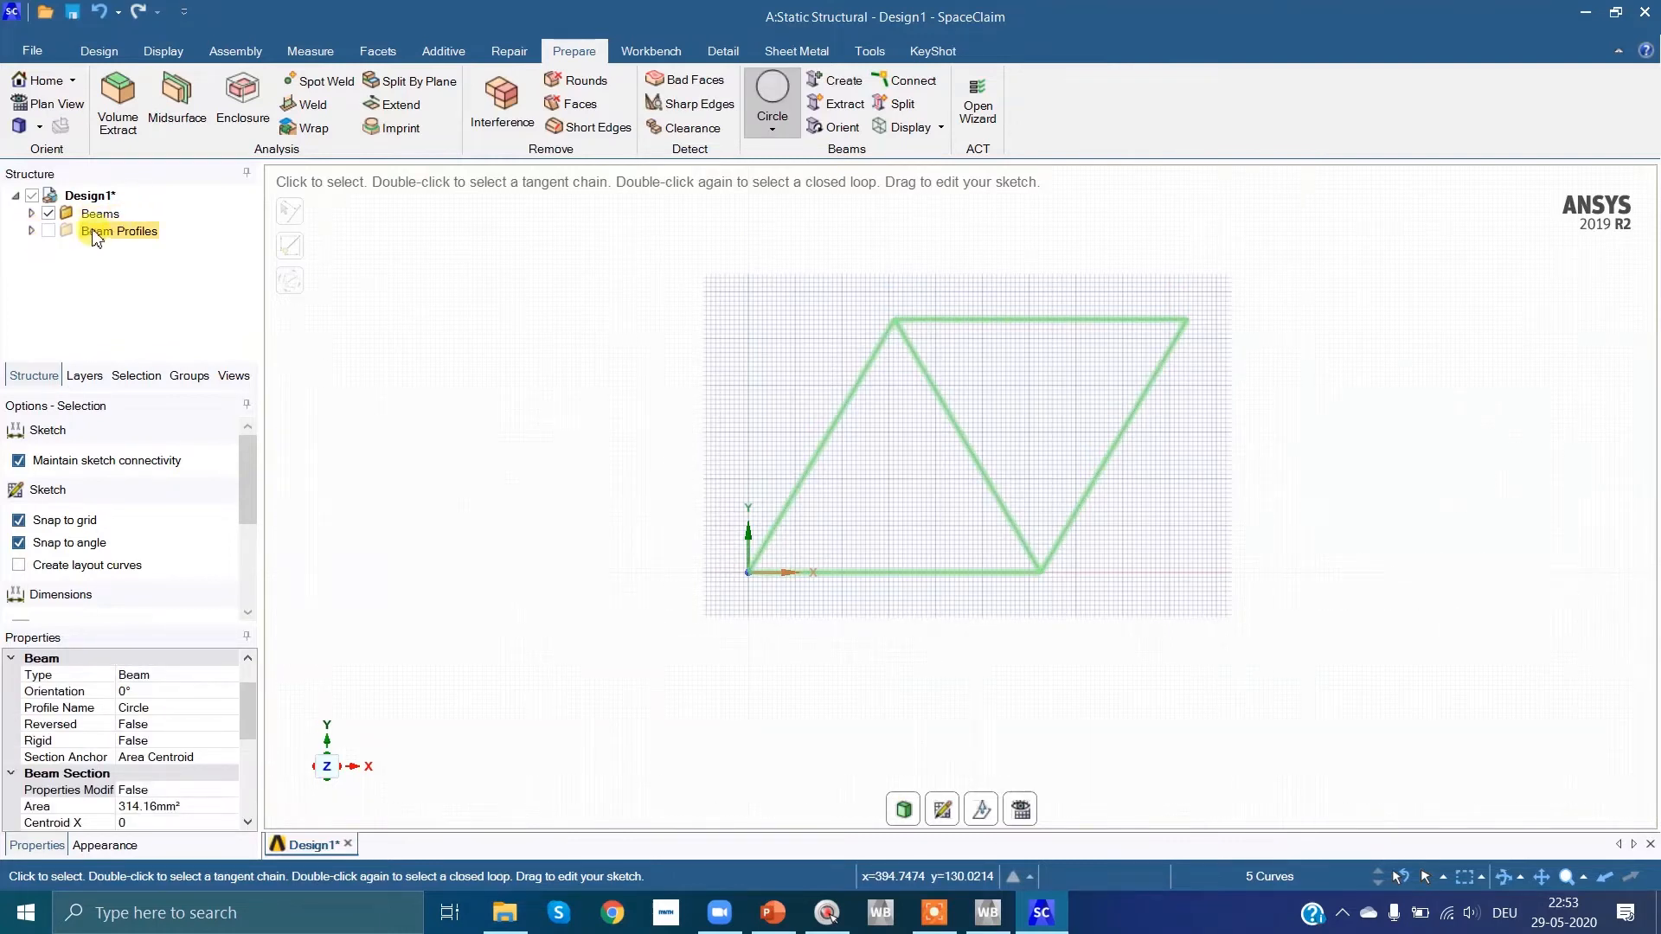
Step: Set the section area of the Circle beam profile to 78.5 mm²
left_click(32, 214)
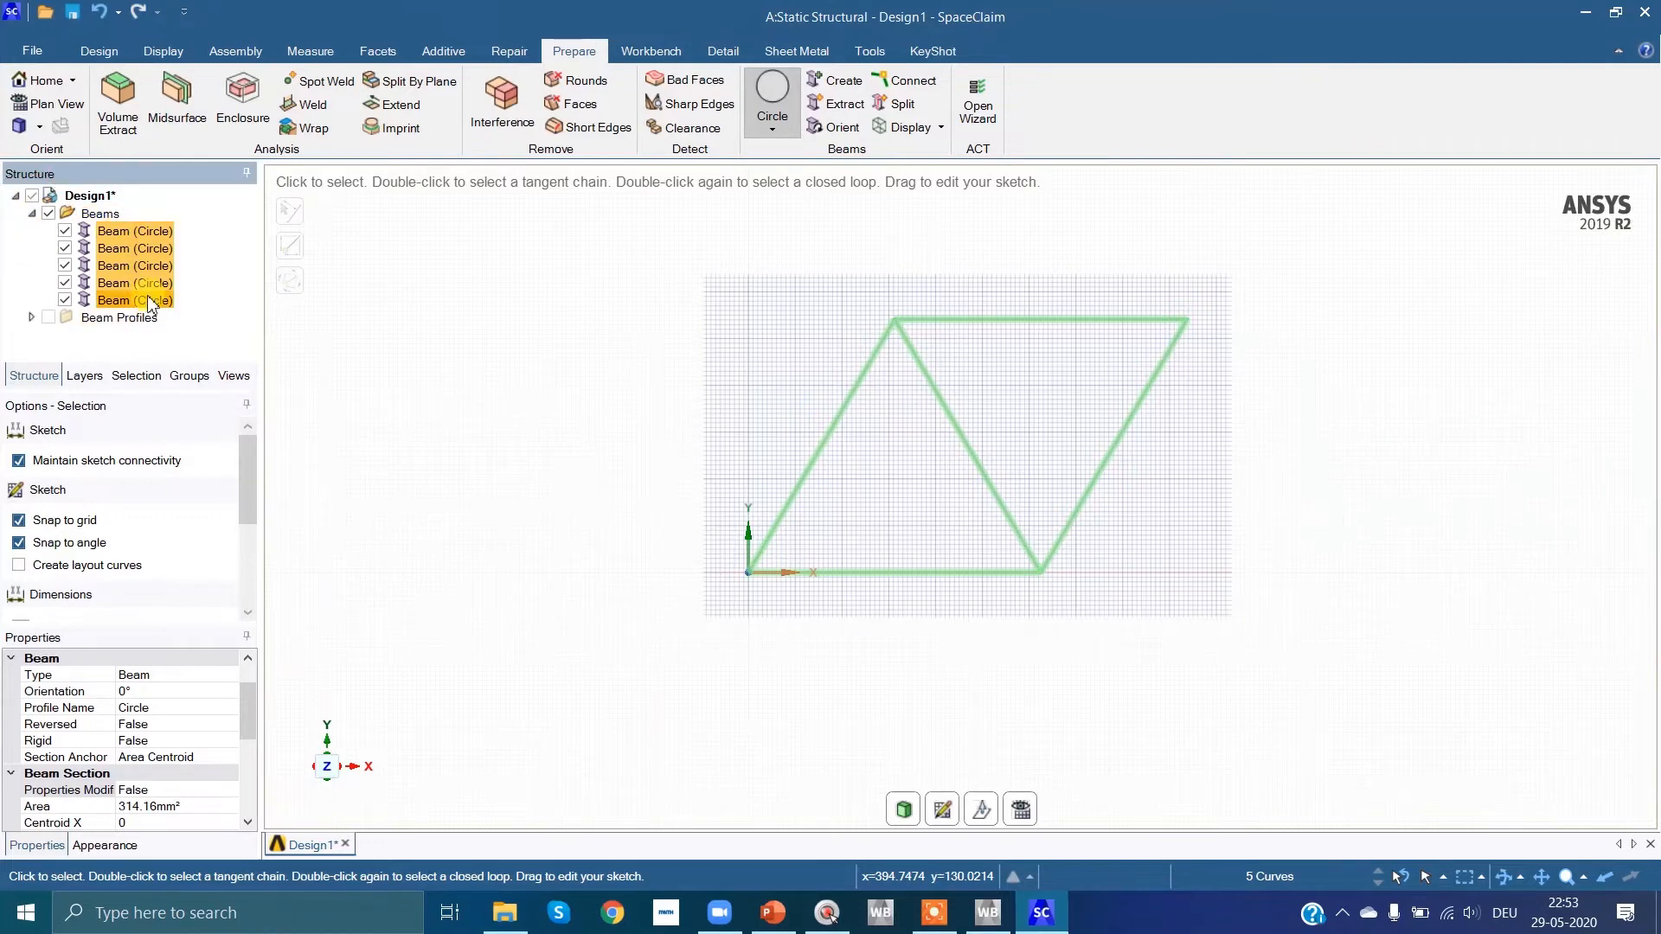
left_click(32, 213)
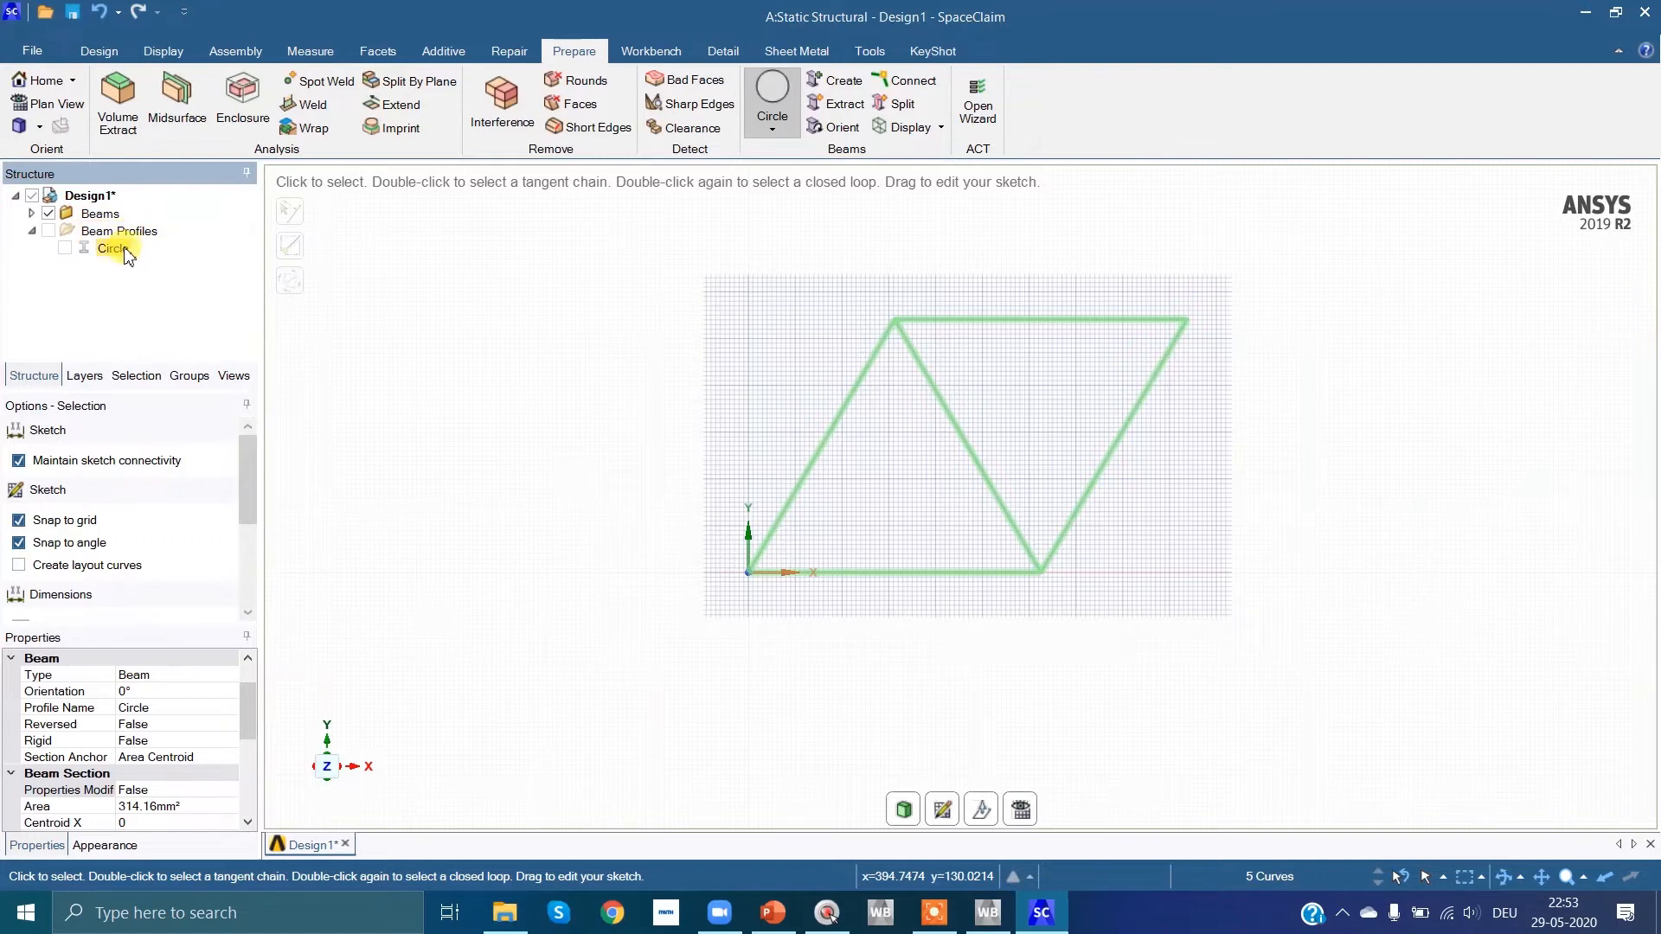
left_click(122, 251)
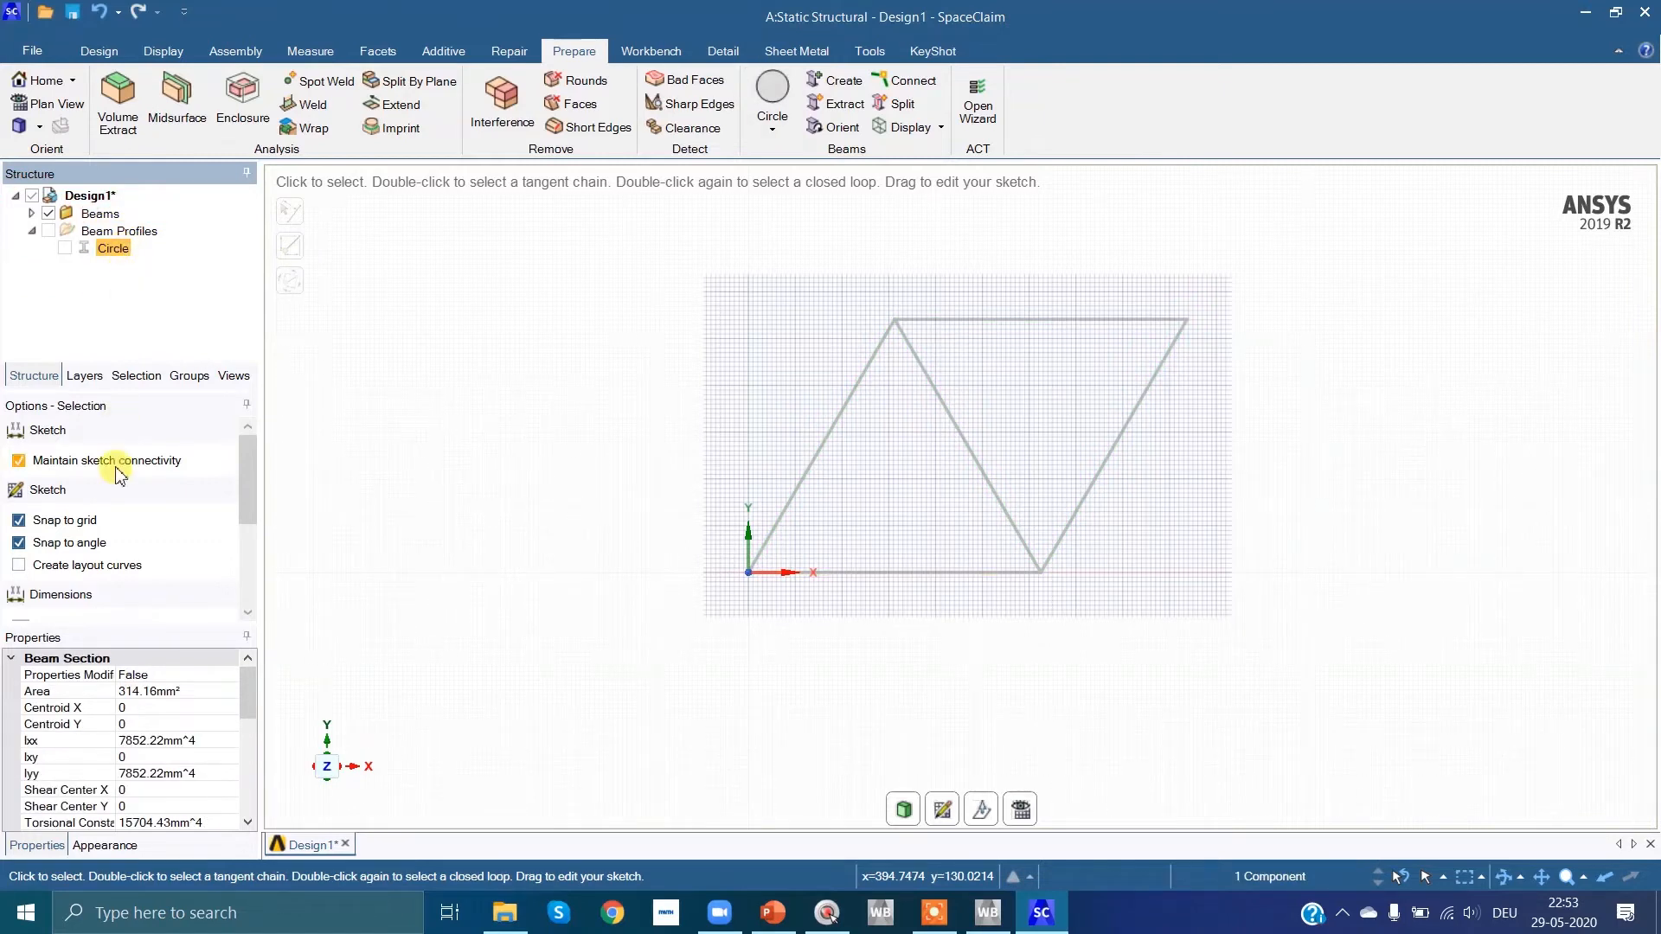
left_click(142, 693)
key("ctrl+a")
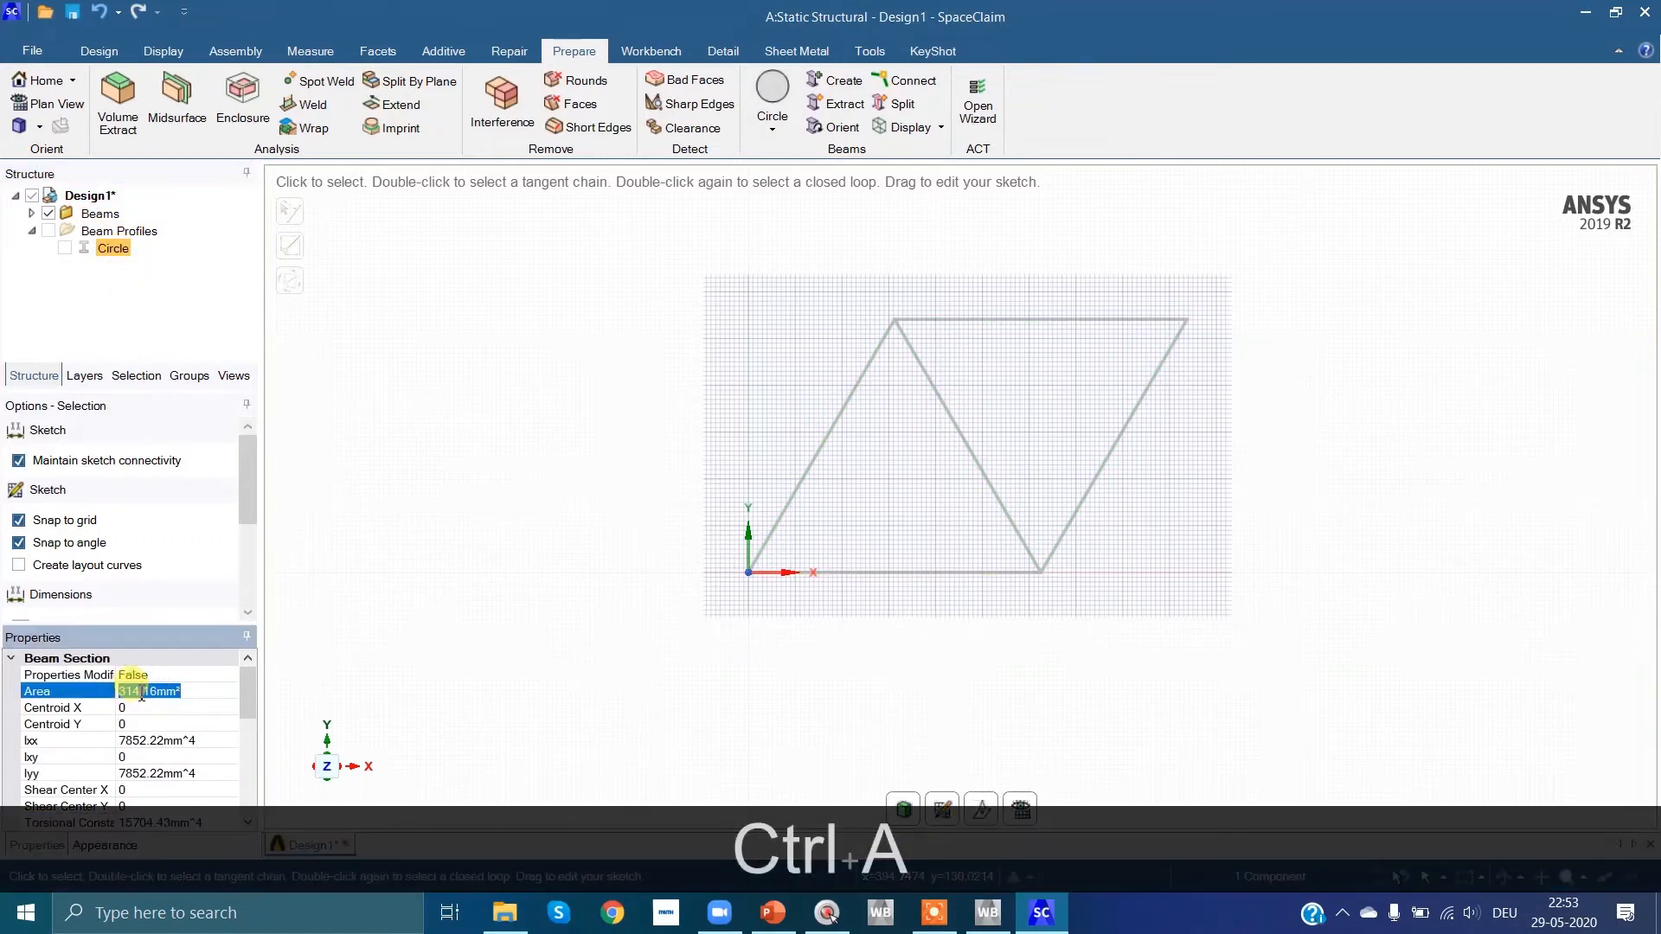
type("78")
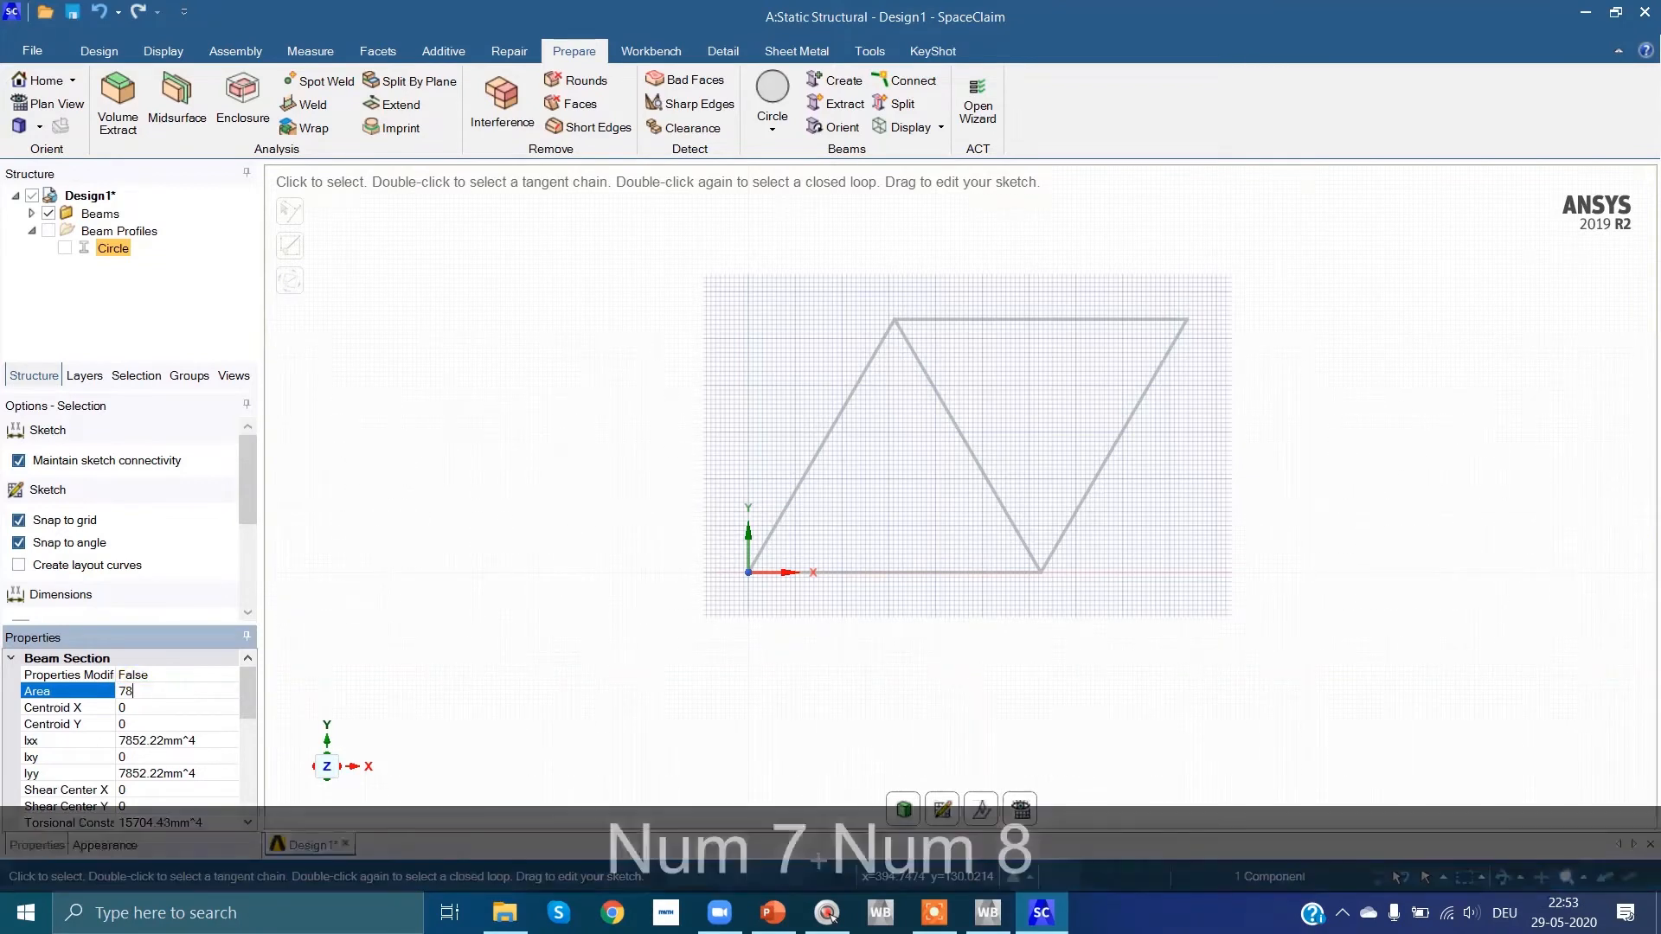
type(".5")
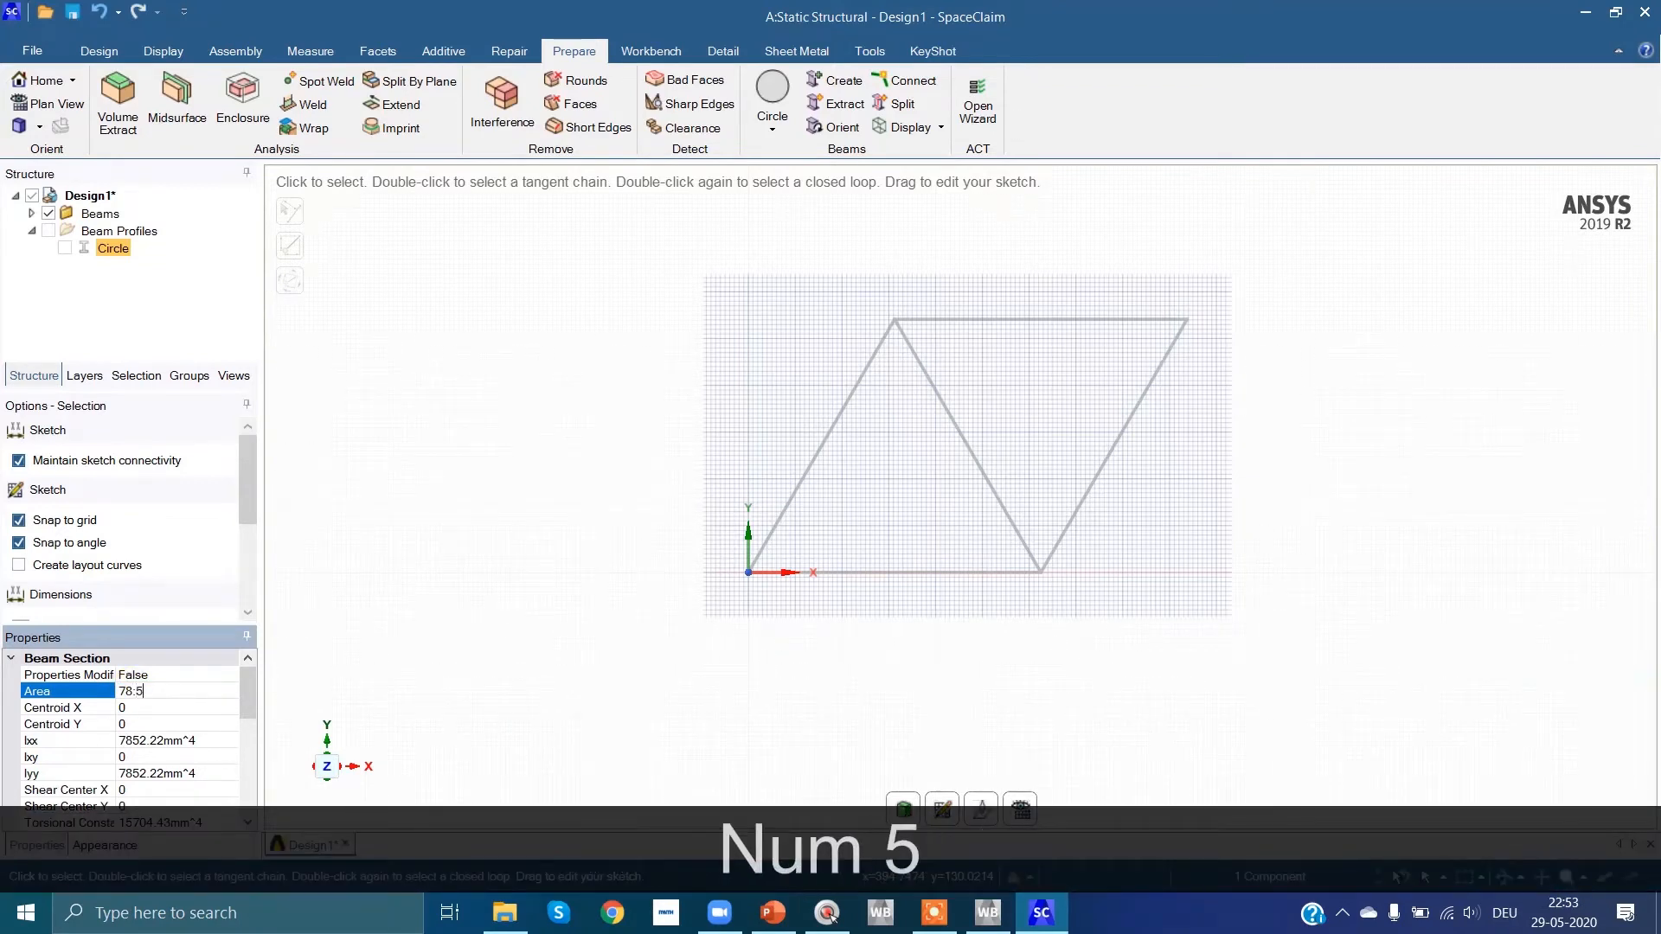
key("BackSpace")
key("BackSpace")
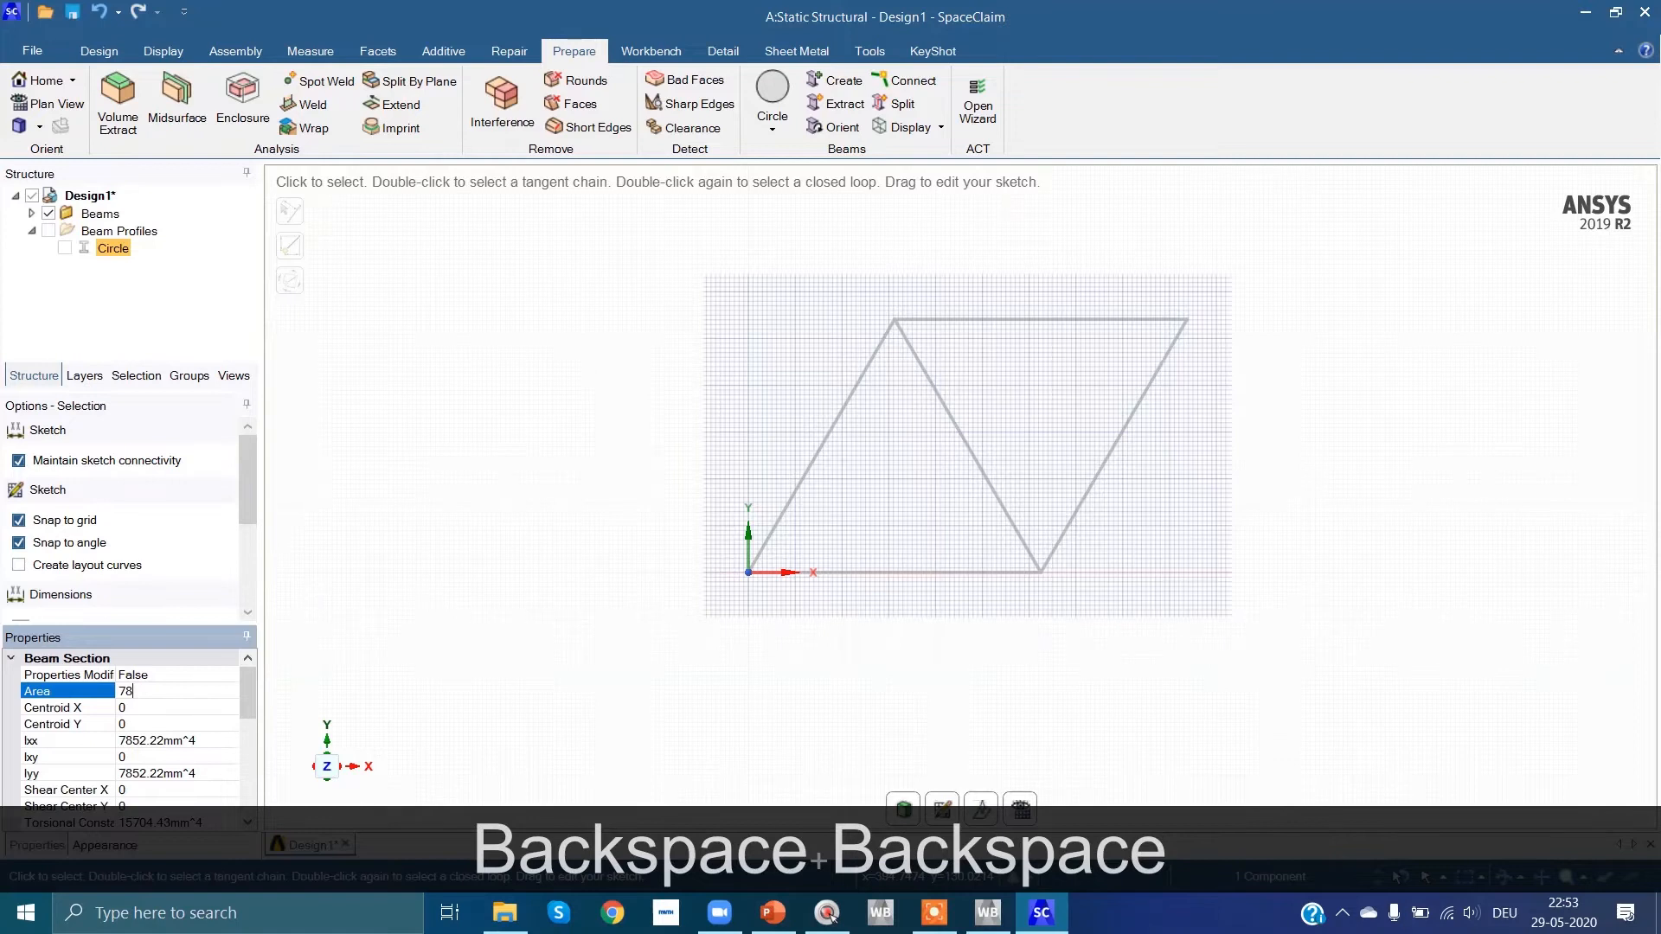
type(".5")
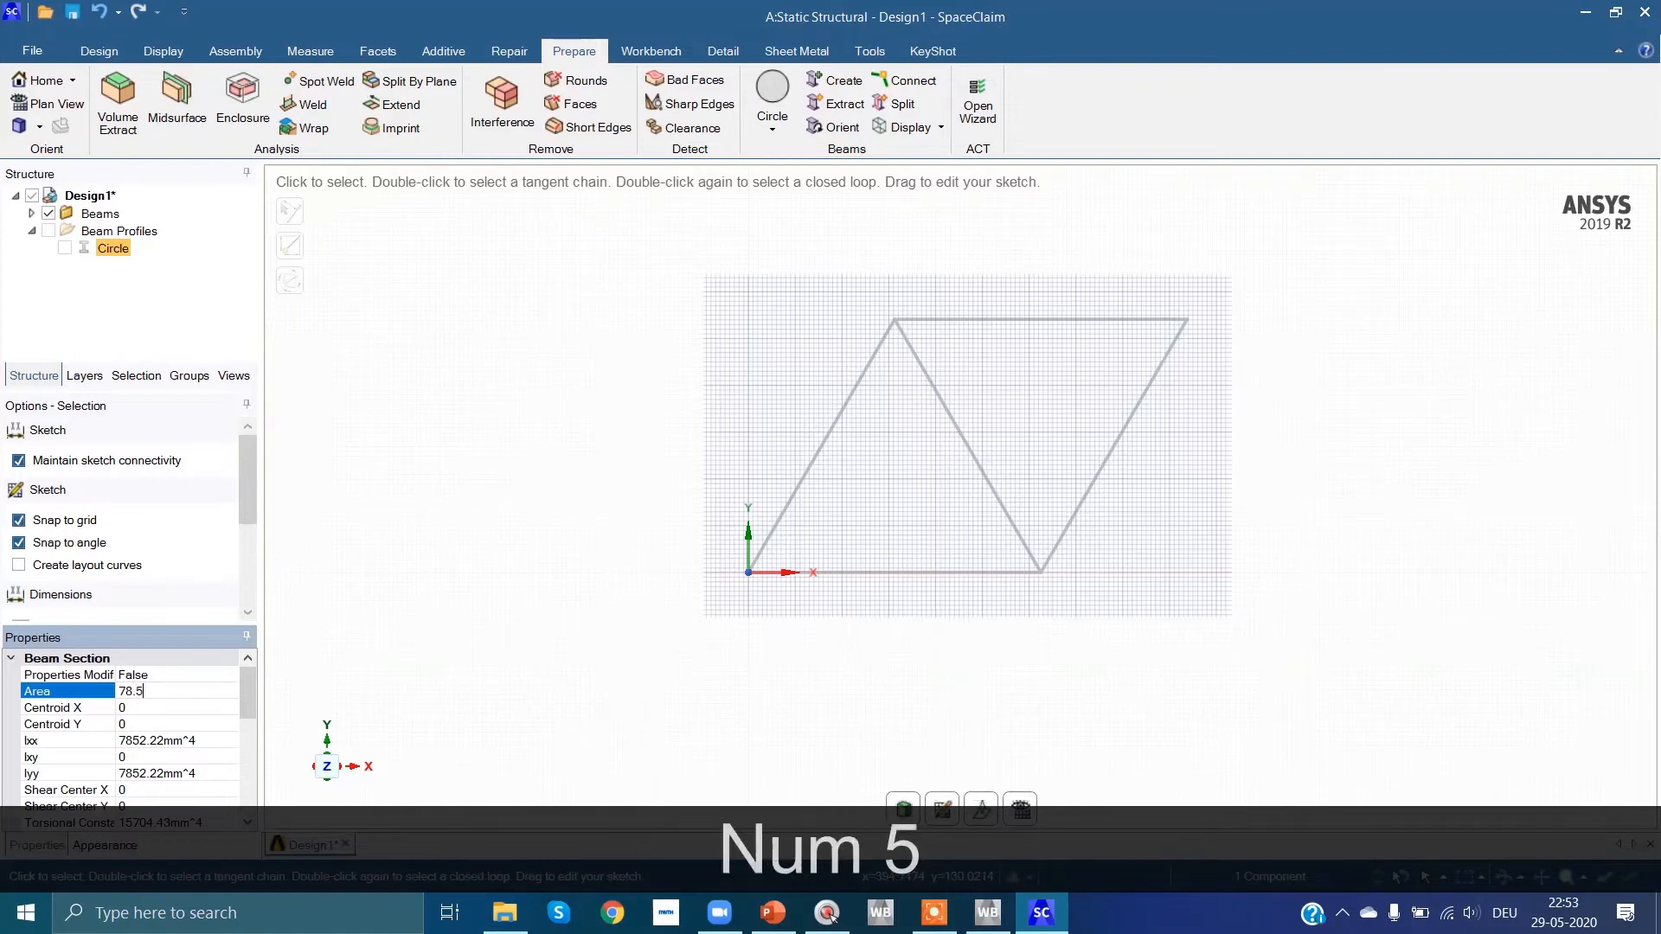
key("Return")
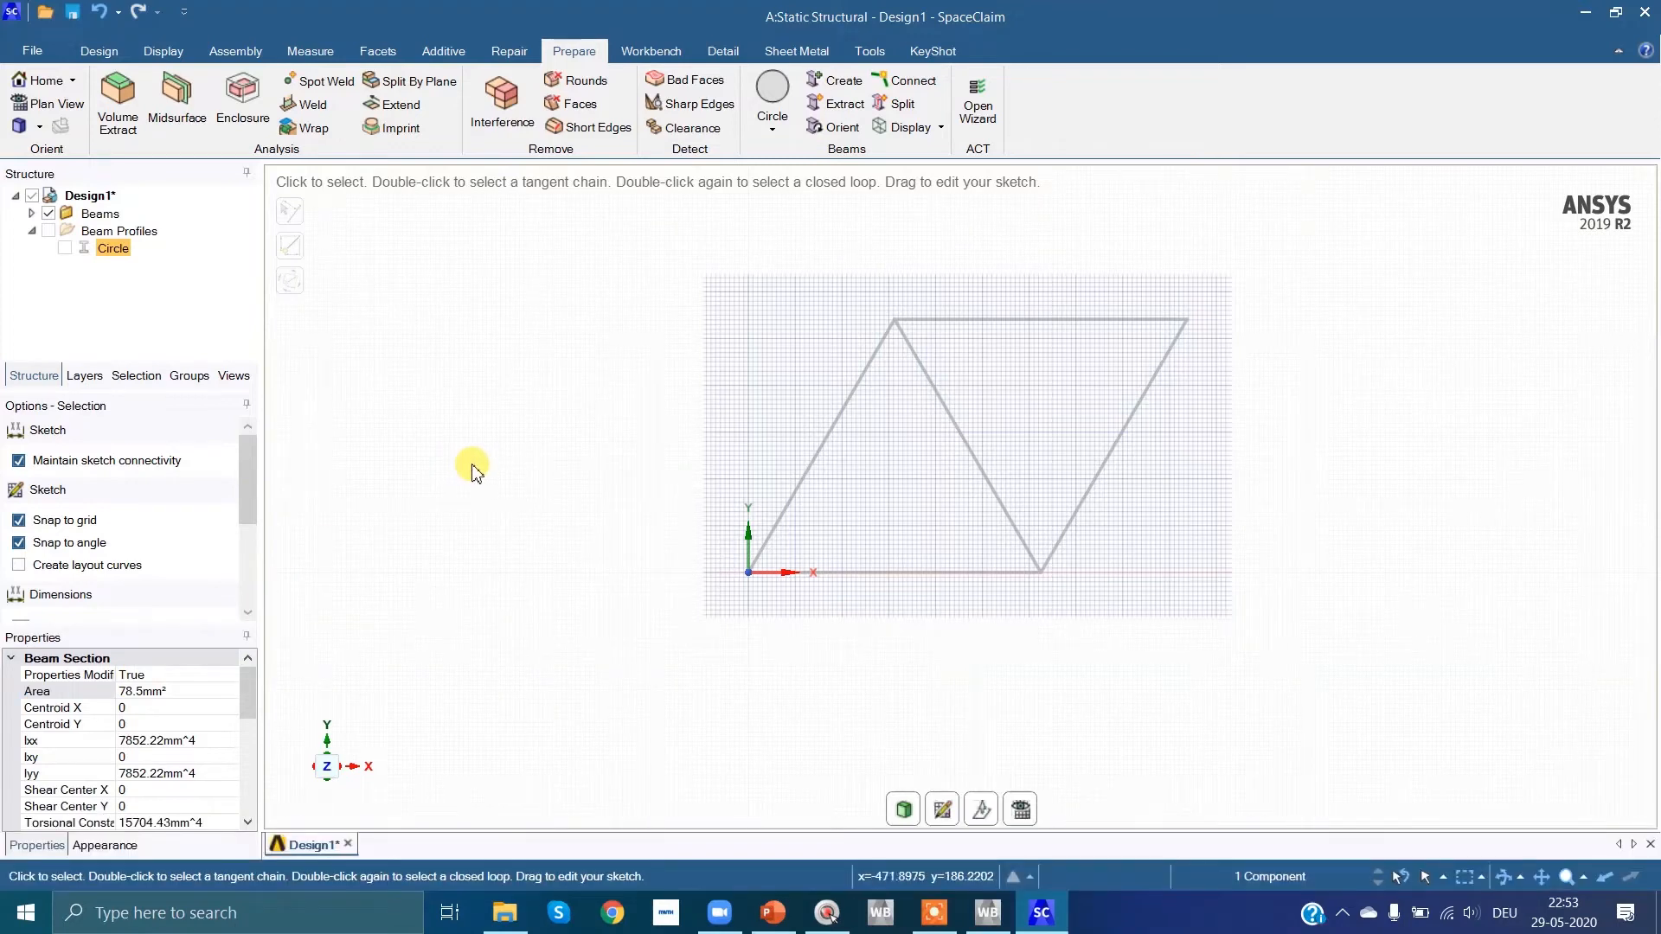
left_click(447, 420)
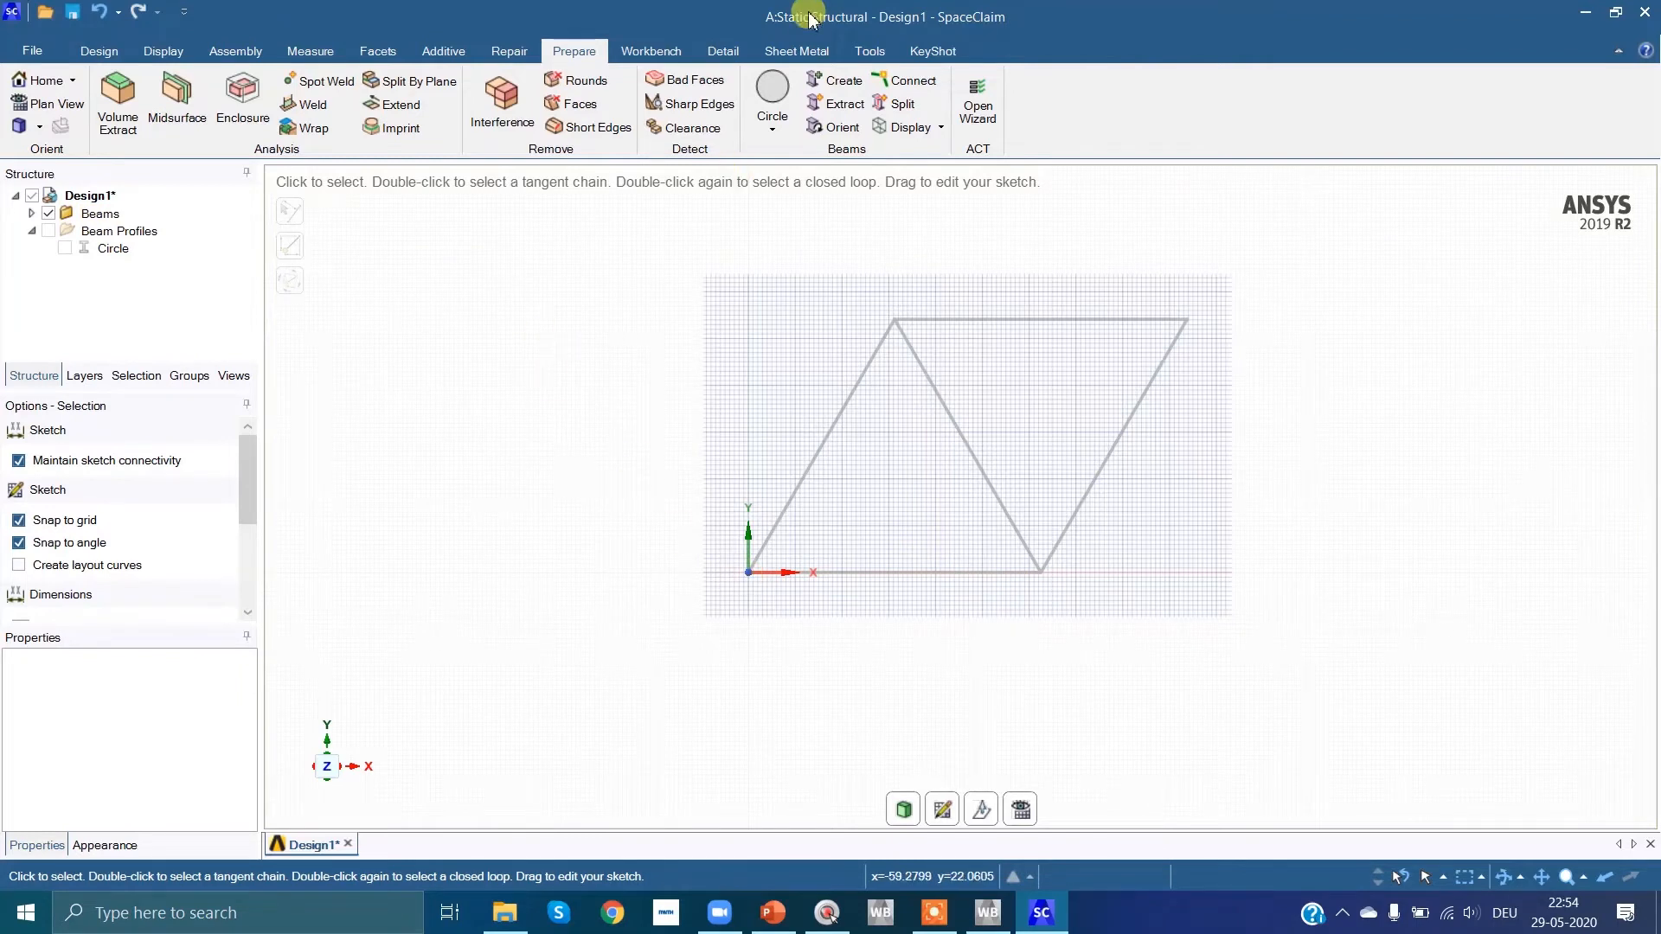
Step: Share all coincident topology between the truss beams, keeping the 0.2 mm coincidence tolerance
left_click(663, 52)
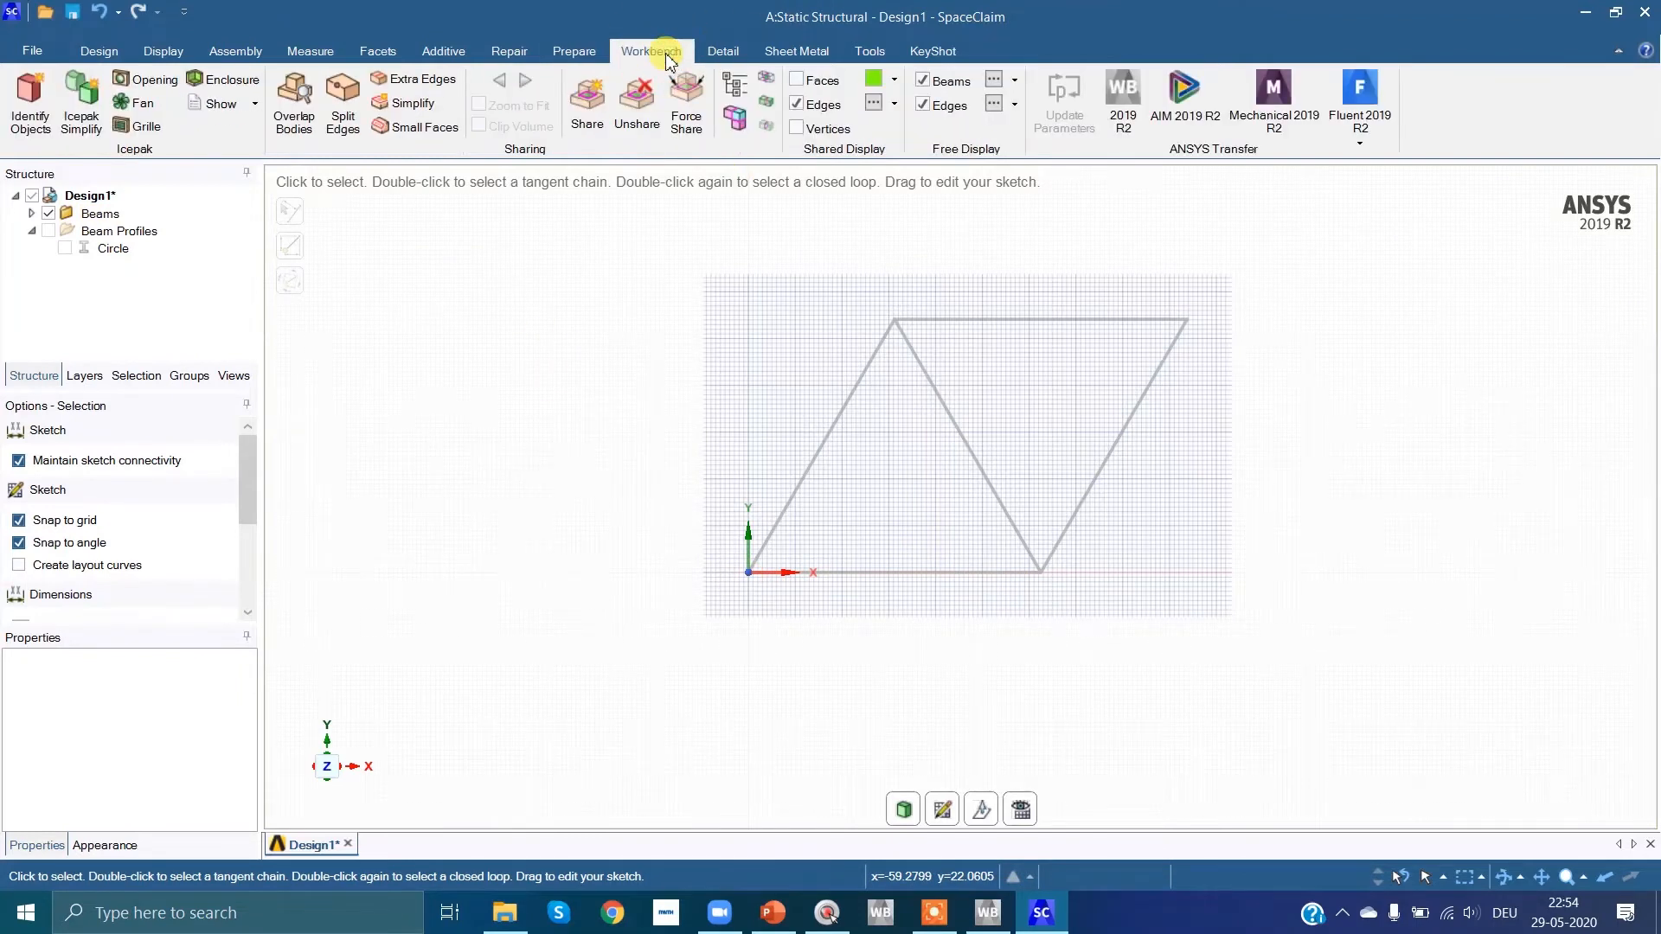
left_click(587, 107)
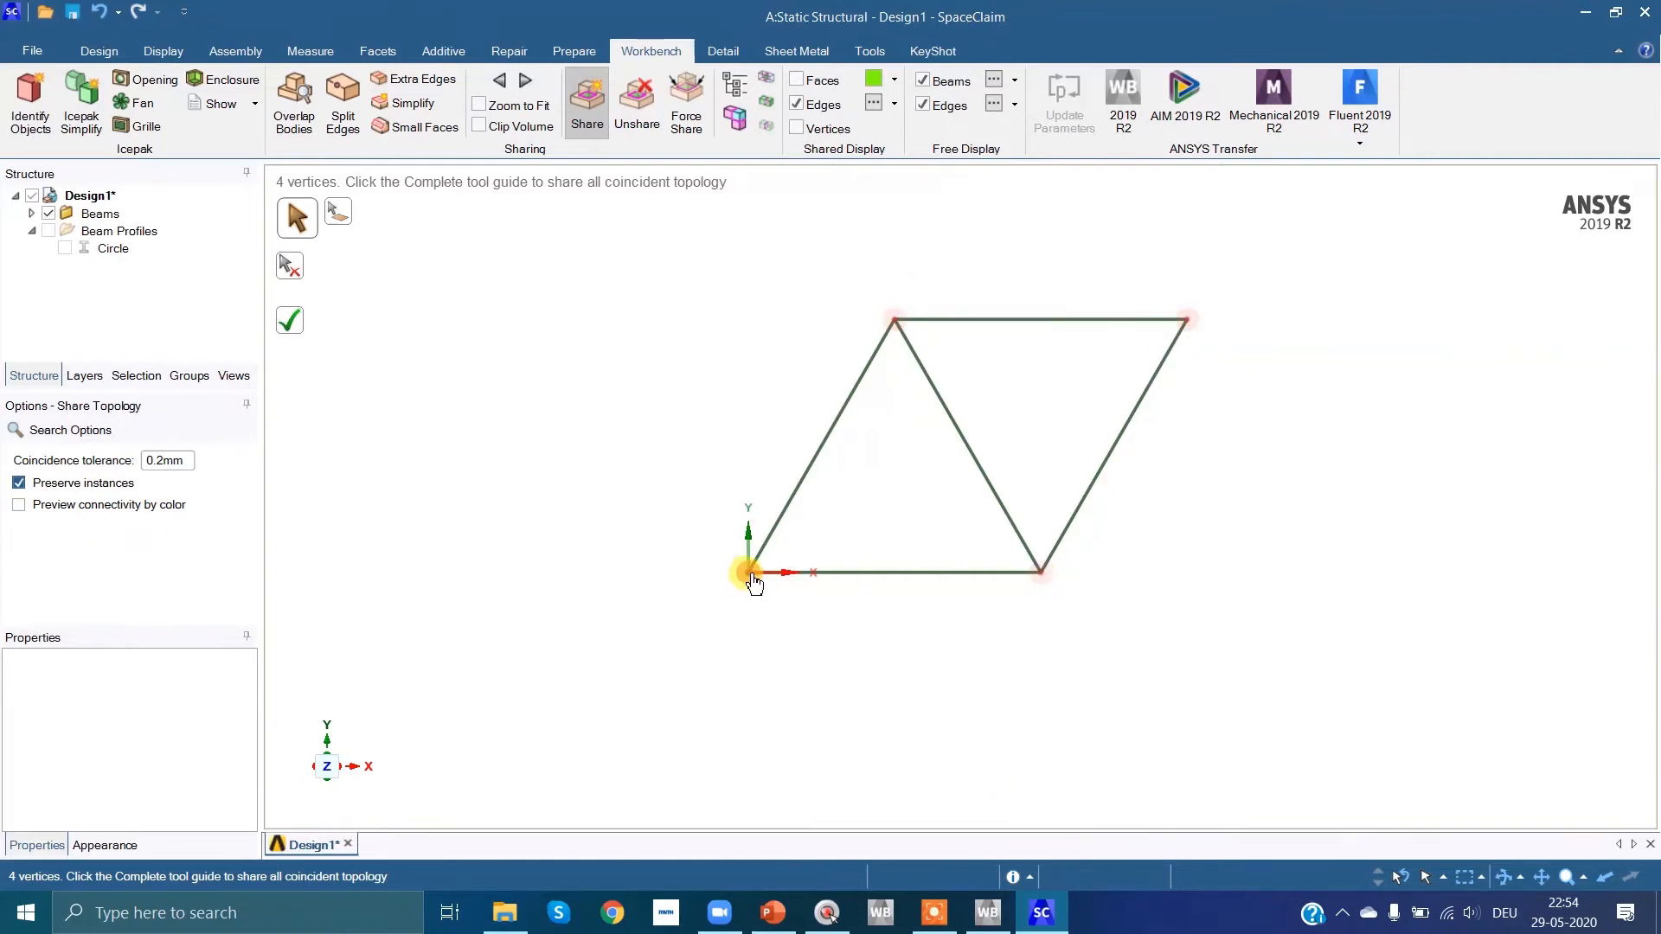
left_click(293, 326)
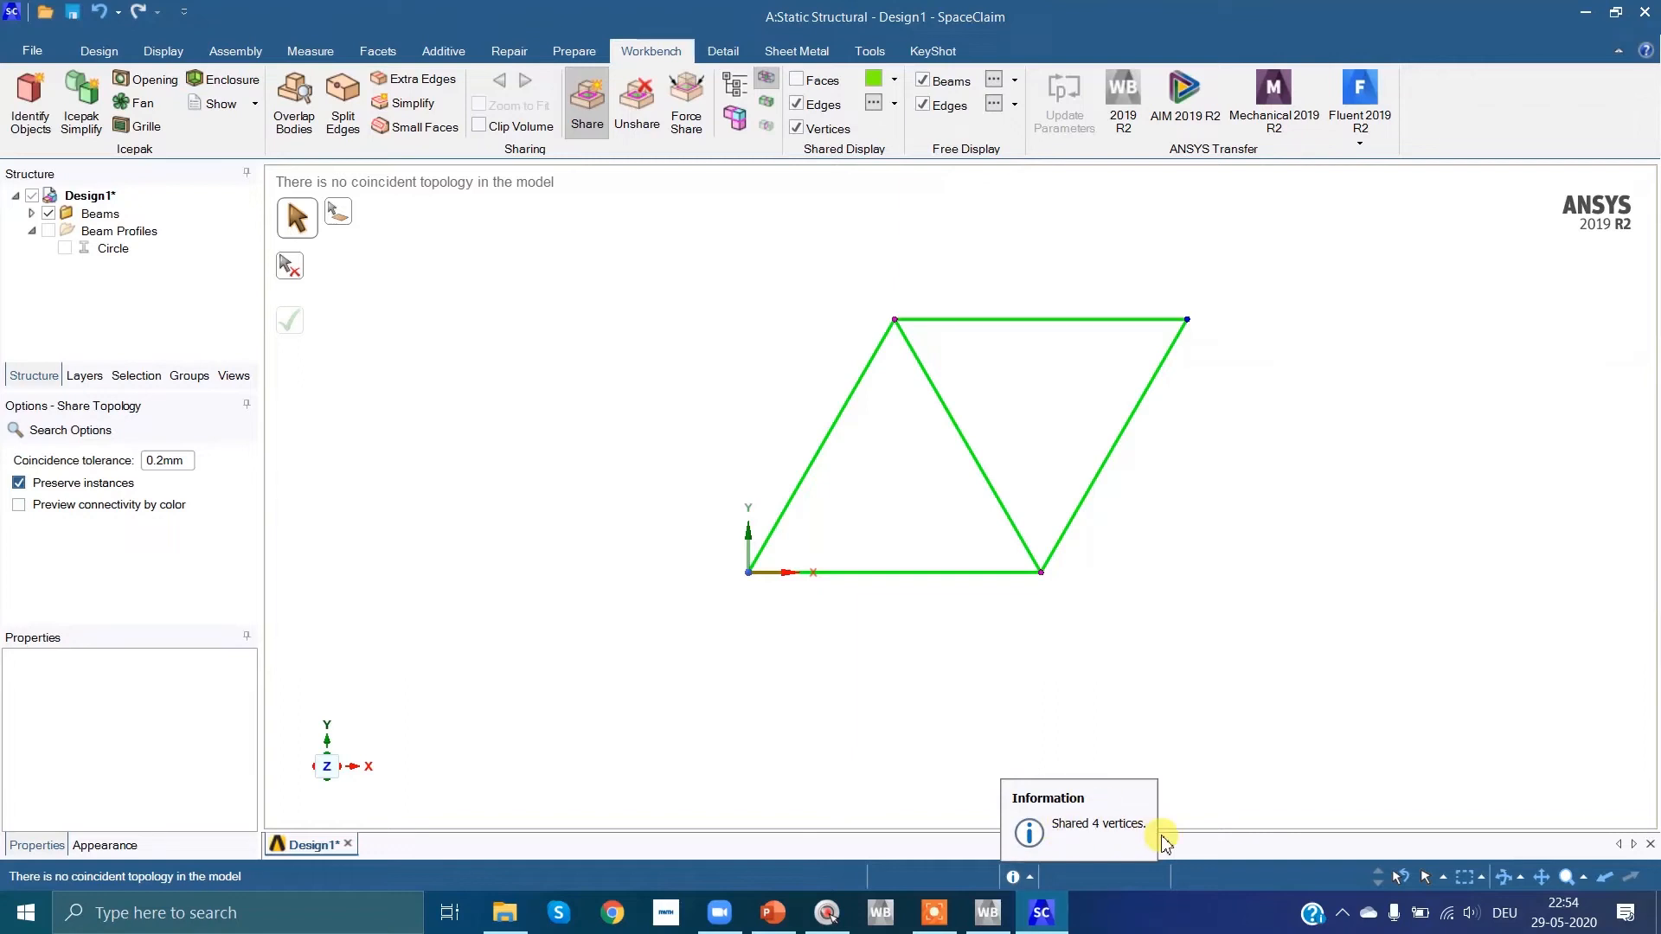
Step: Switch to the Workbench project schematic, open the Static Structural system's Model in Mechanical and dismiss the usage tips
left_click(1588, 13)
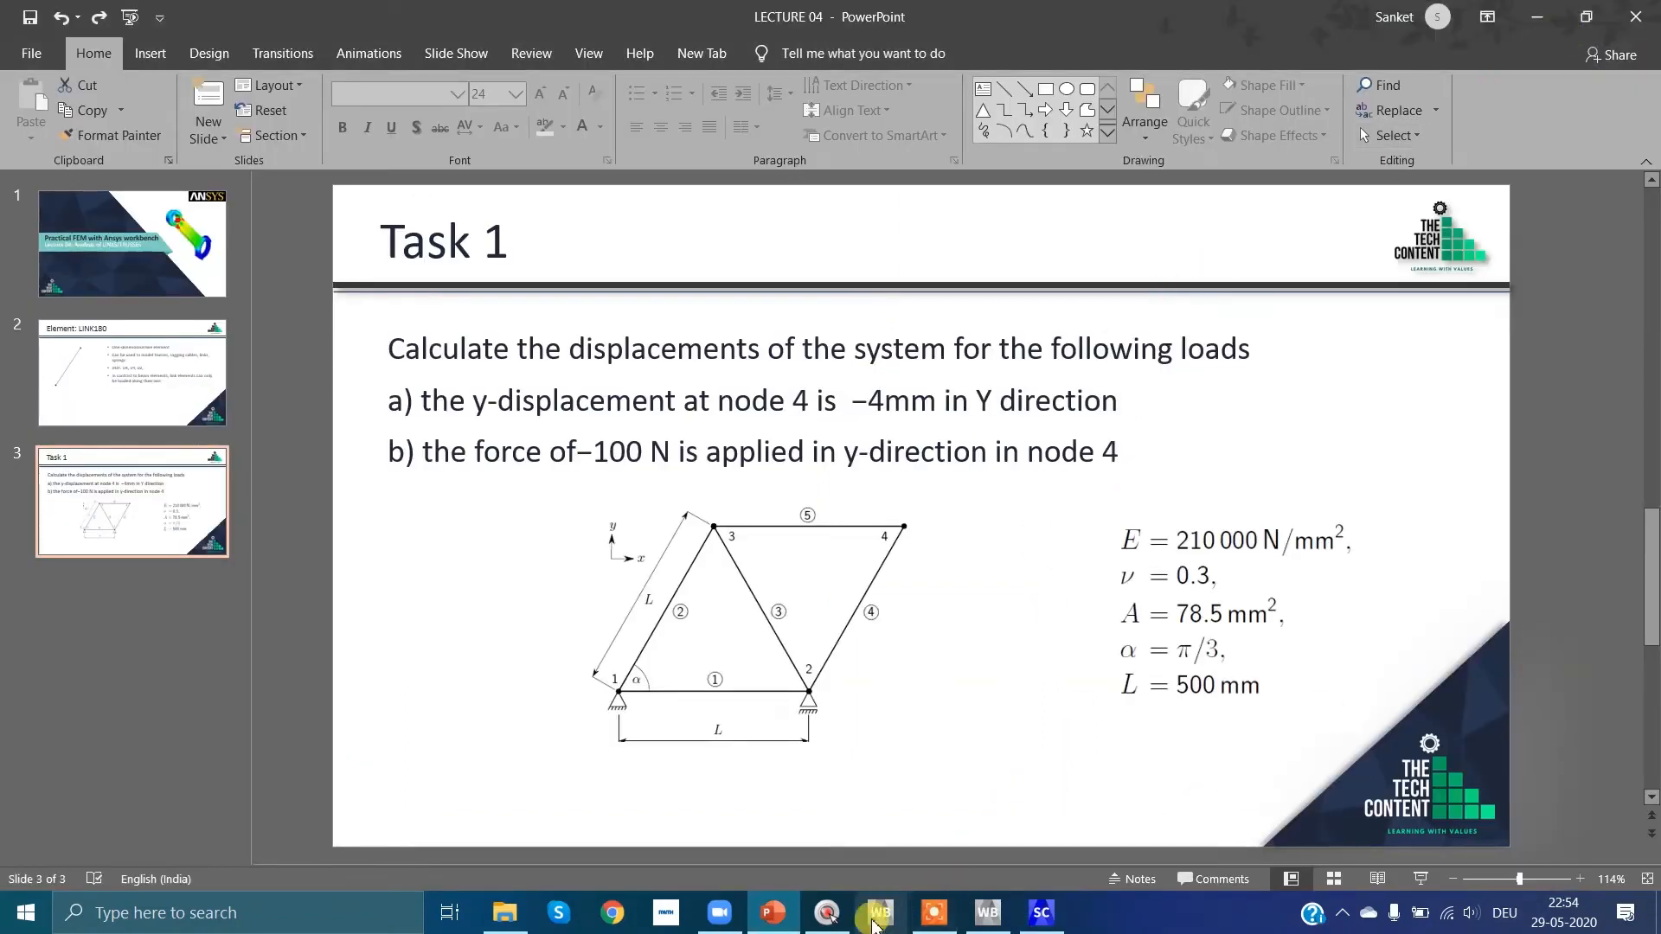
left_click(987, 912)
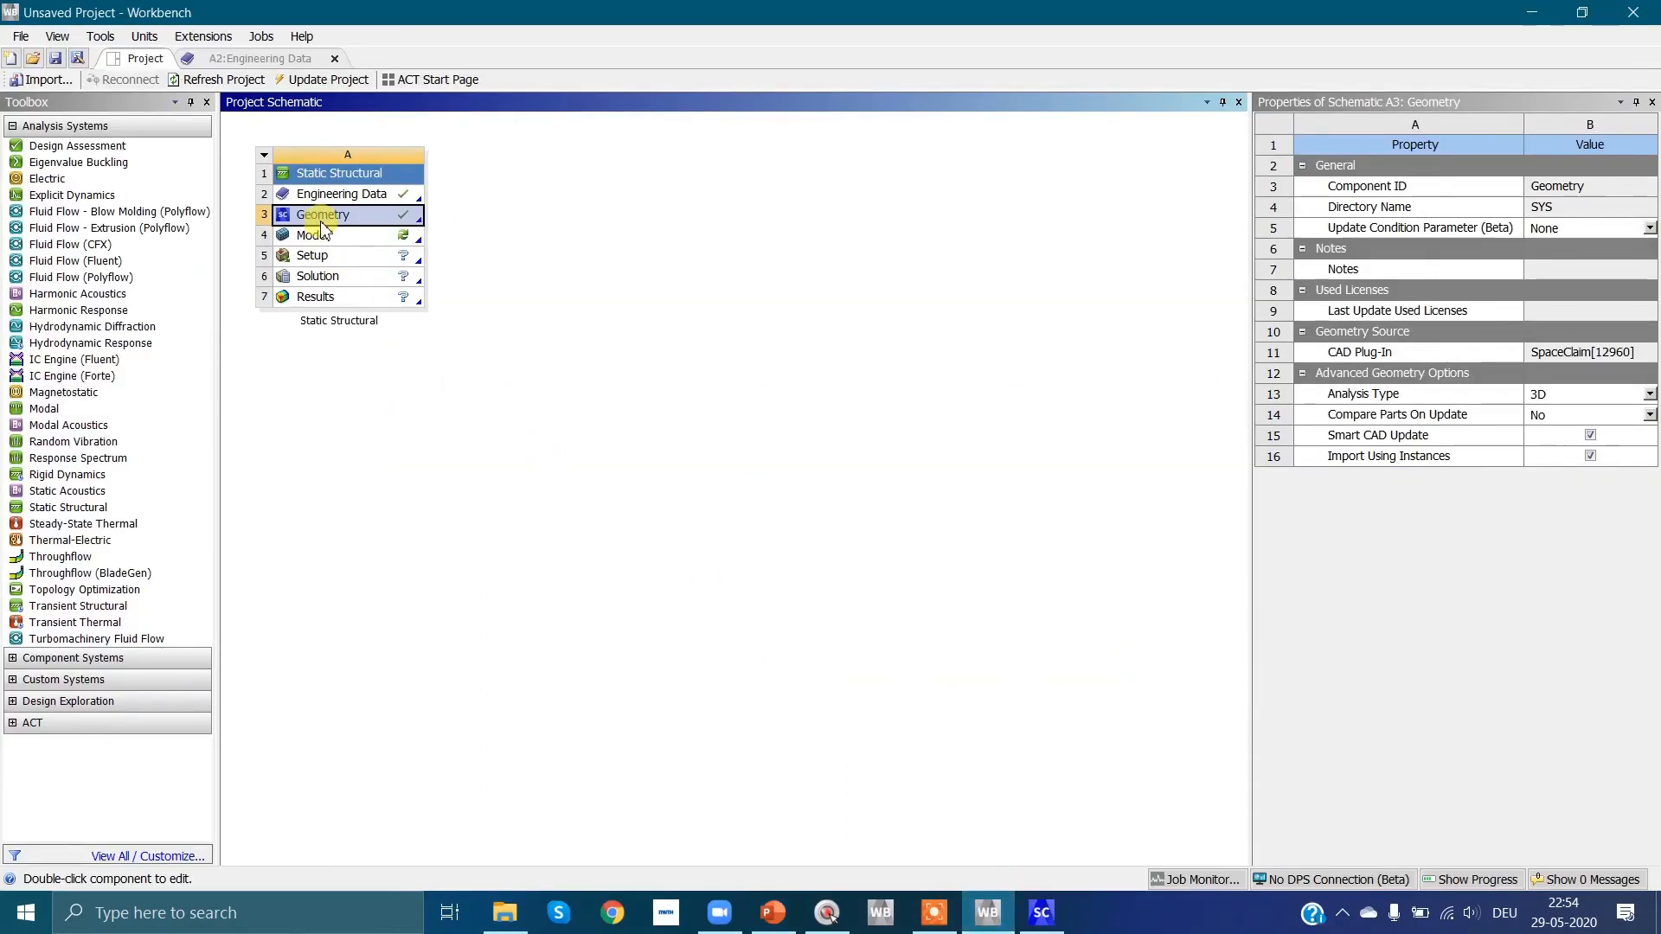
left_click(378, 242)
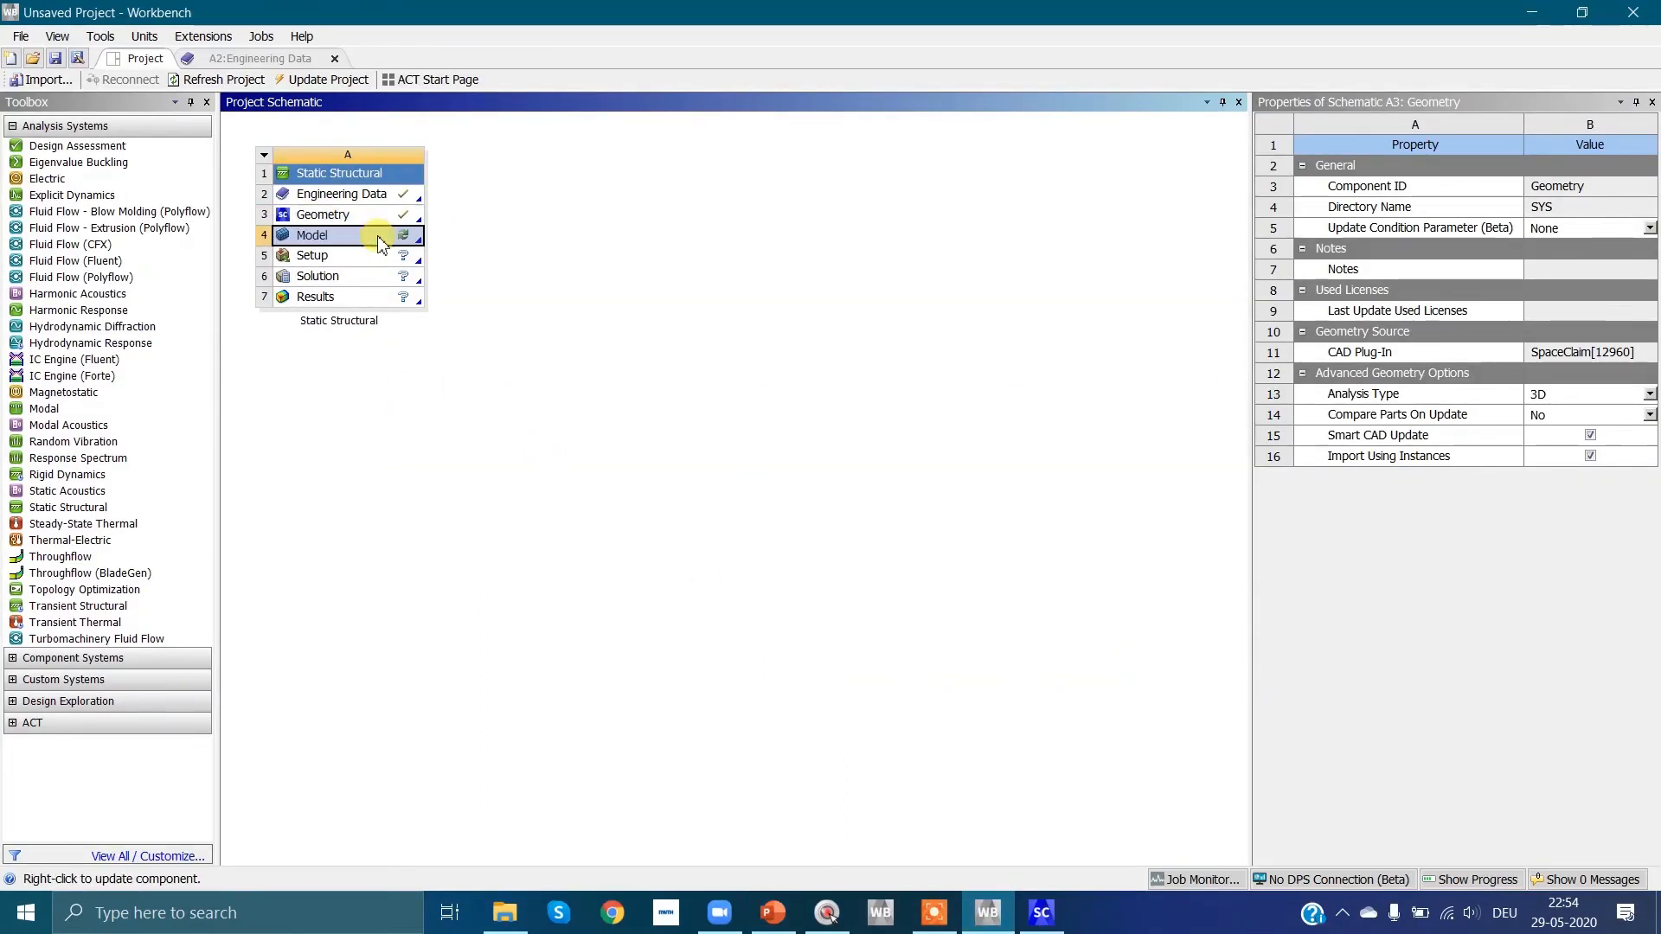
right_click(379, 243)
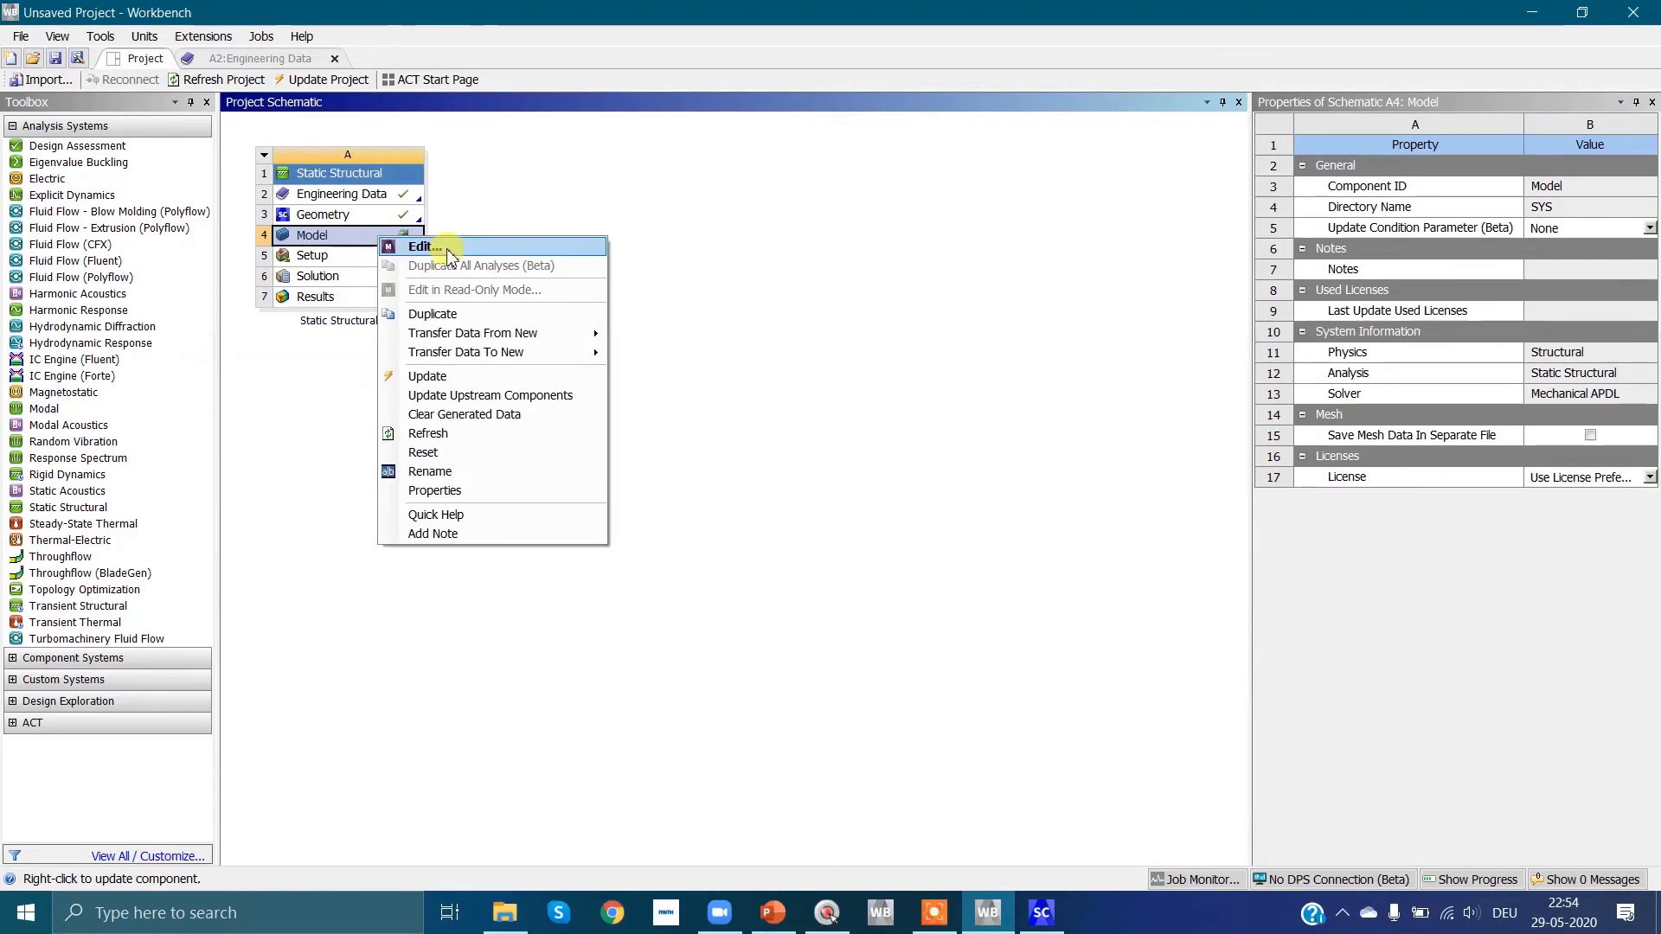
left_click(421, 246)
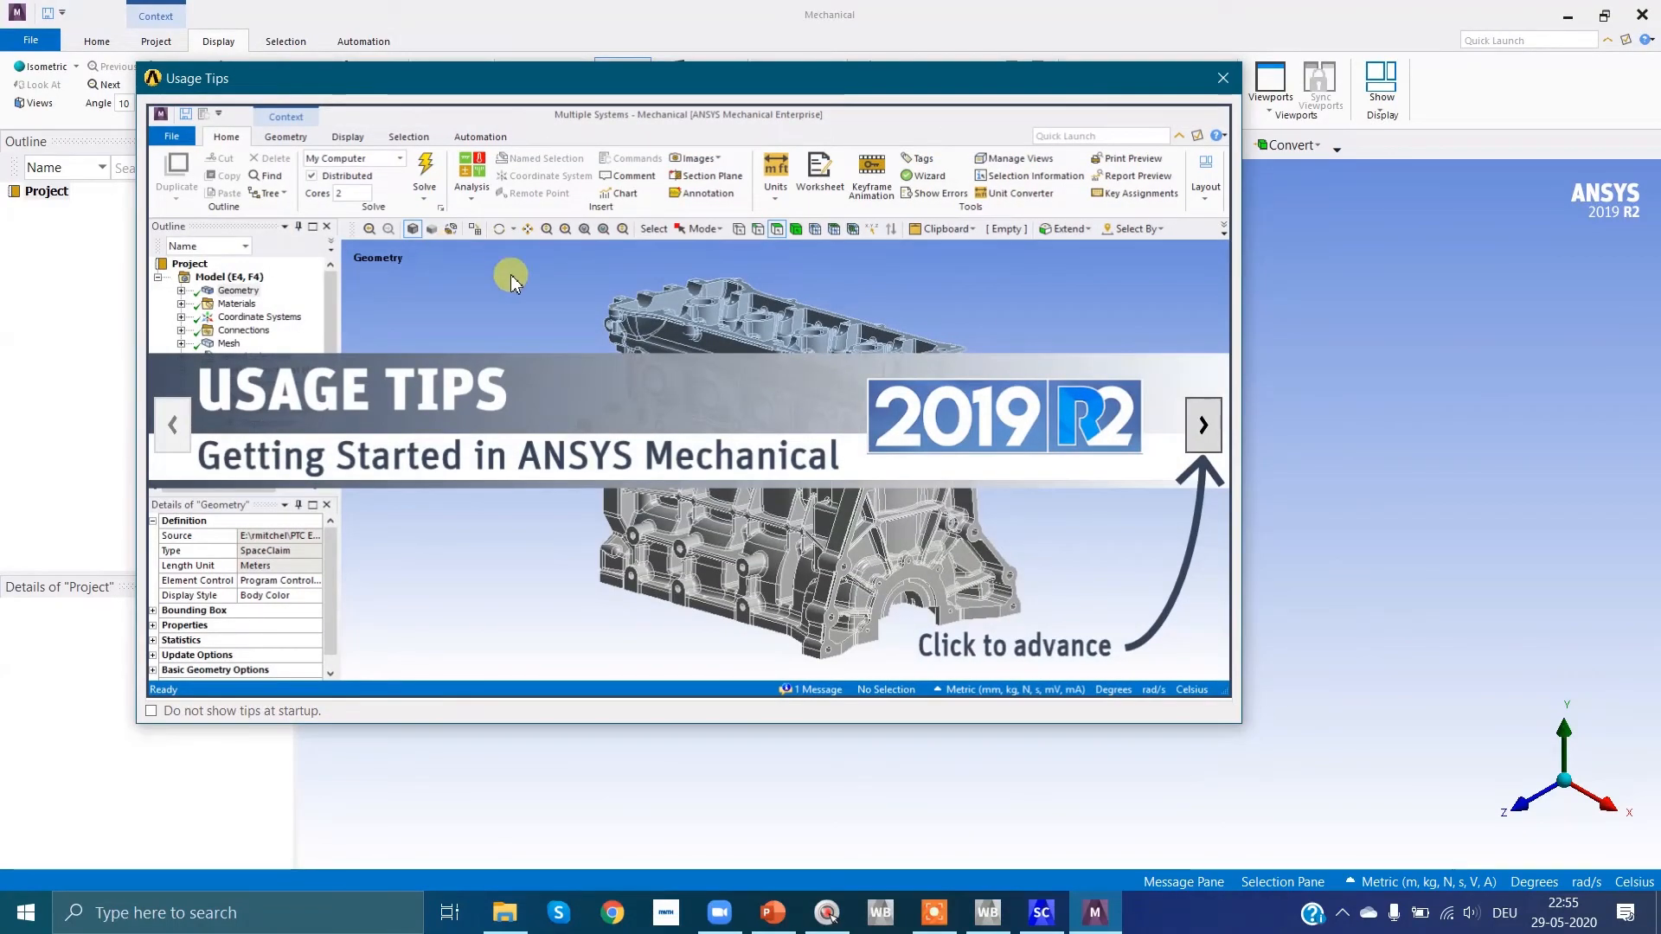
left_click(1222, 78)
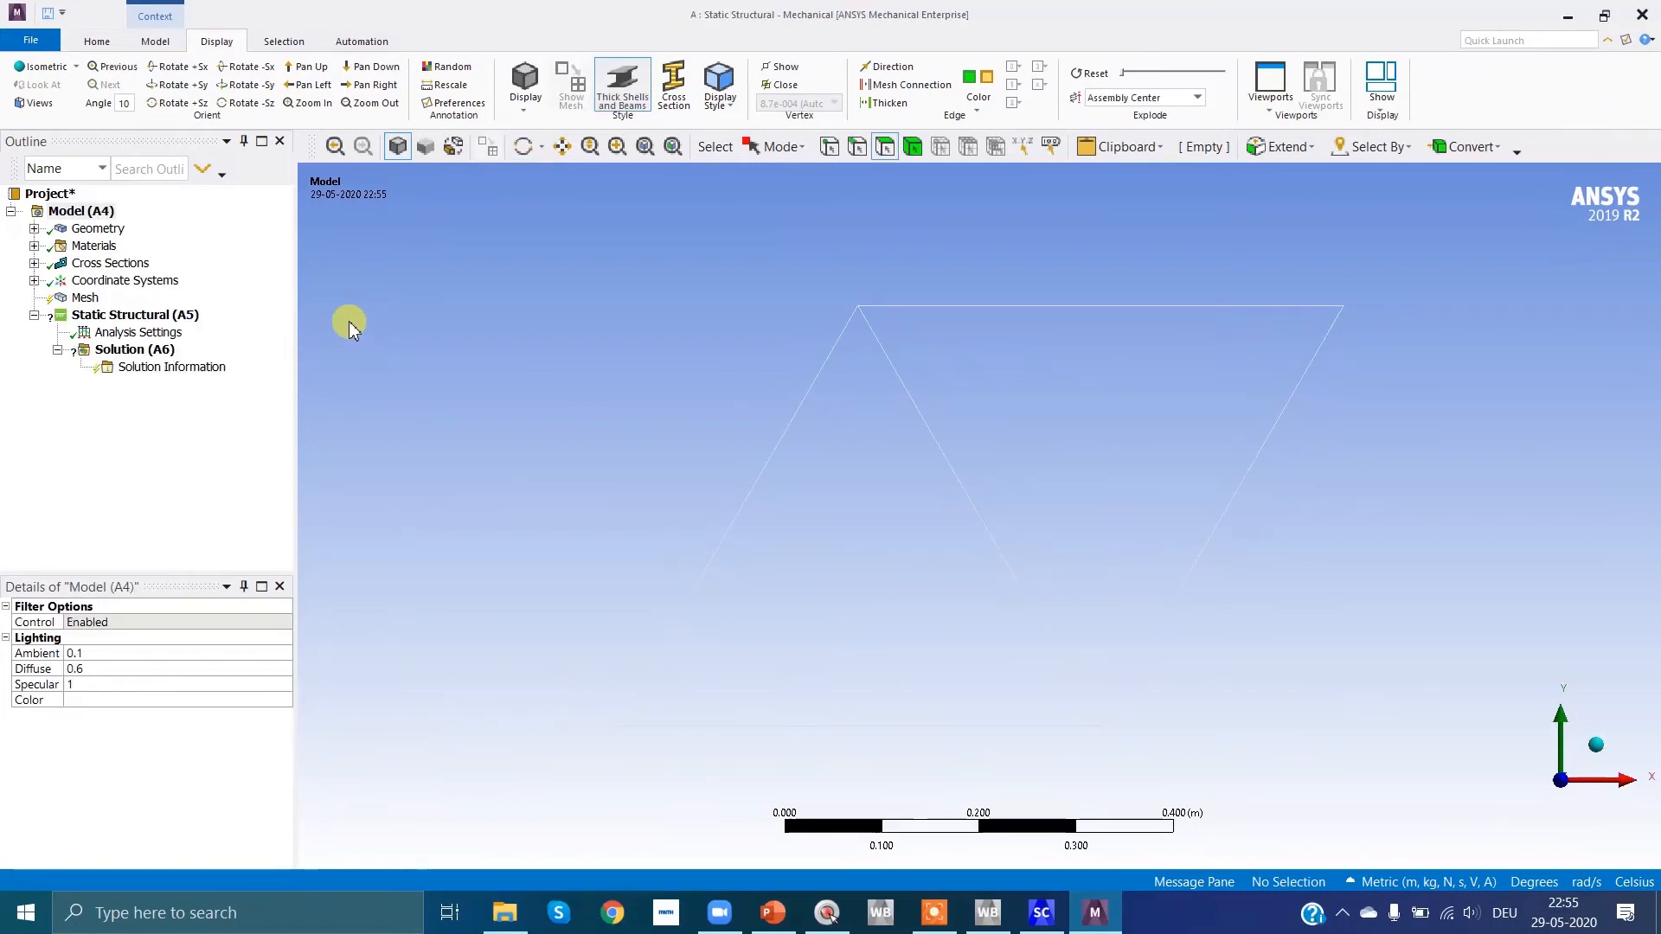
Step: Change the model type of the circular beam body under Geometry to Link/Truss
left_click(34, 229)
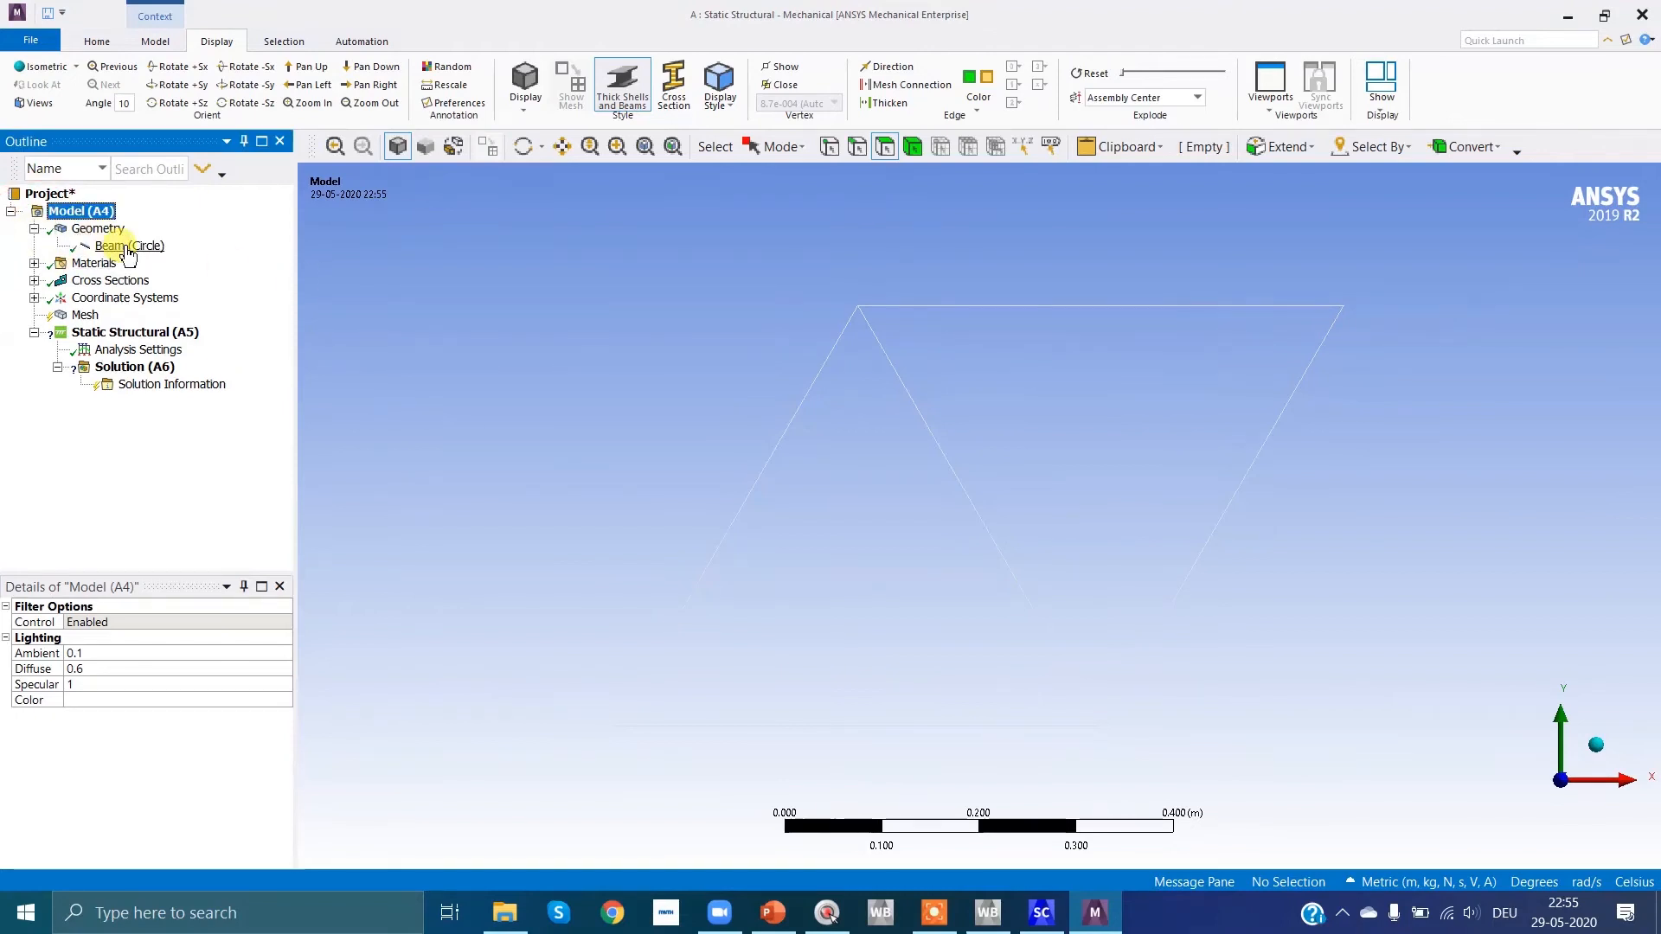
left_click(128, 247)
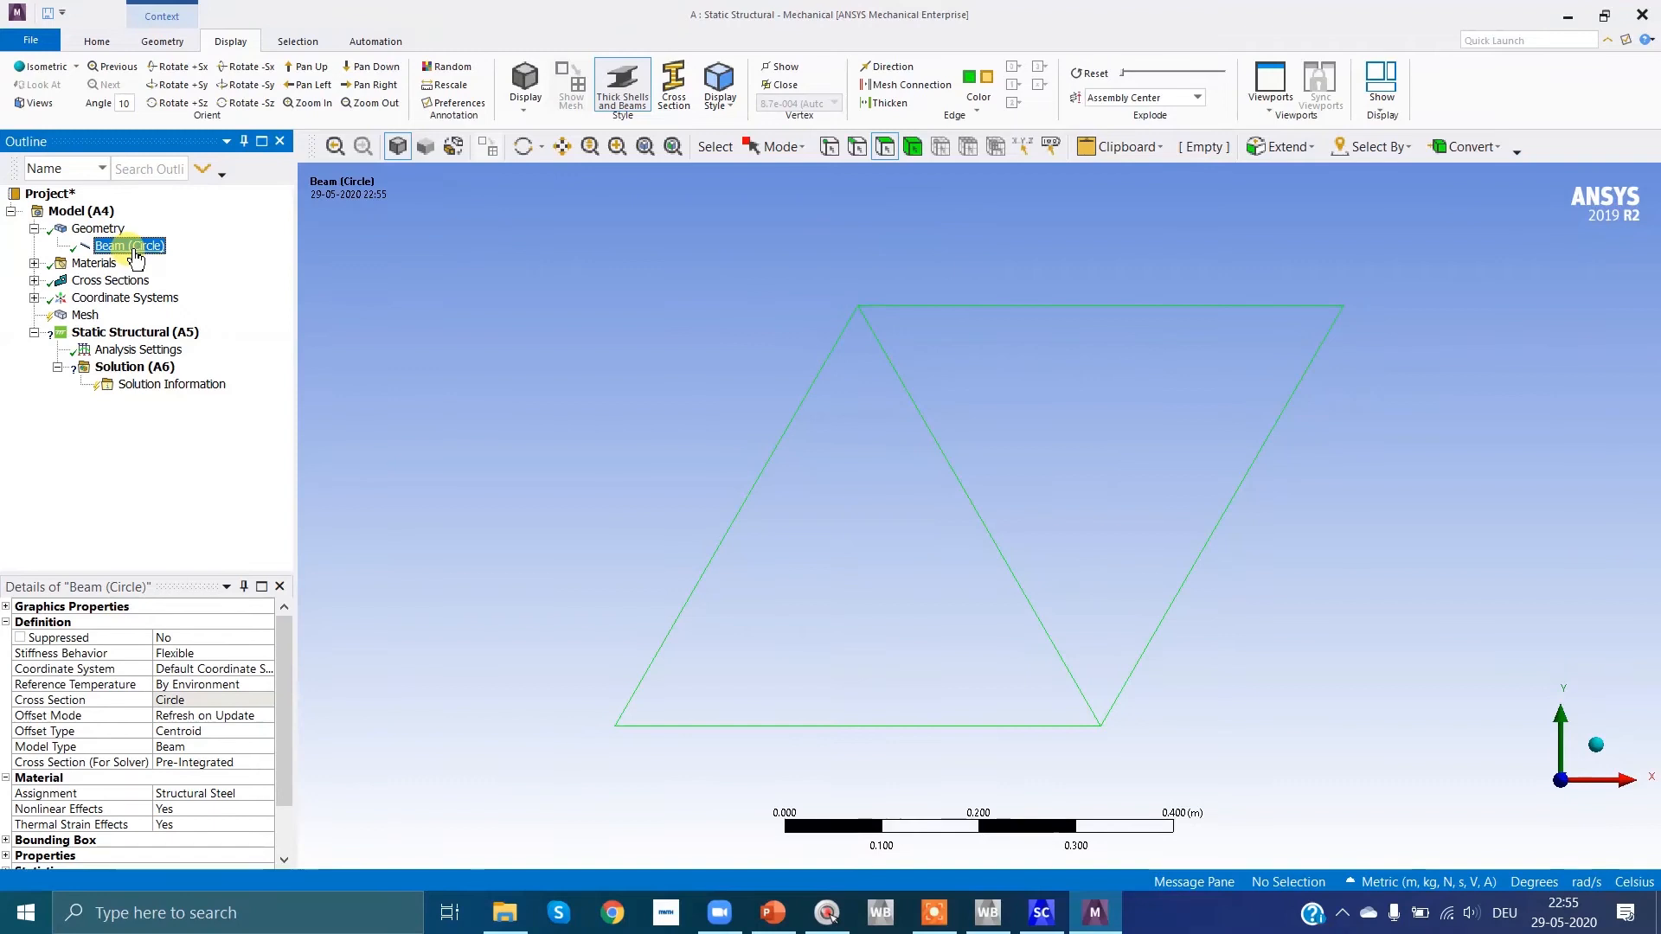
left_click(198, 747)
left_click(268, 749)
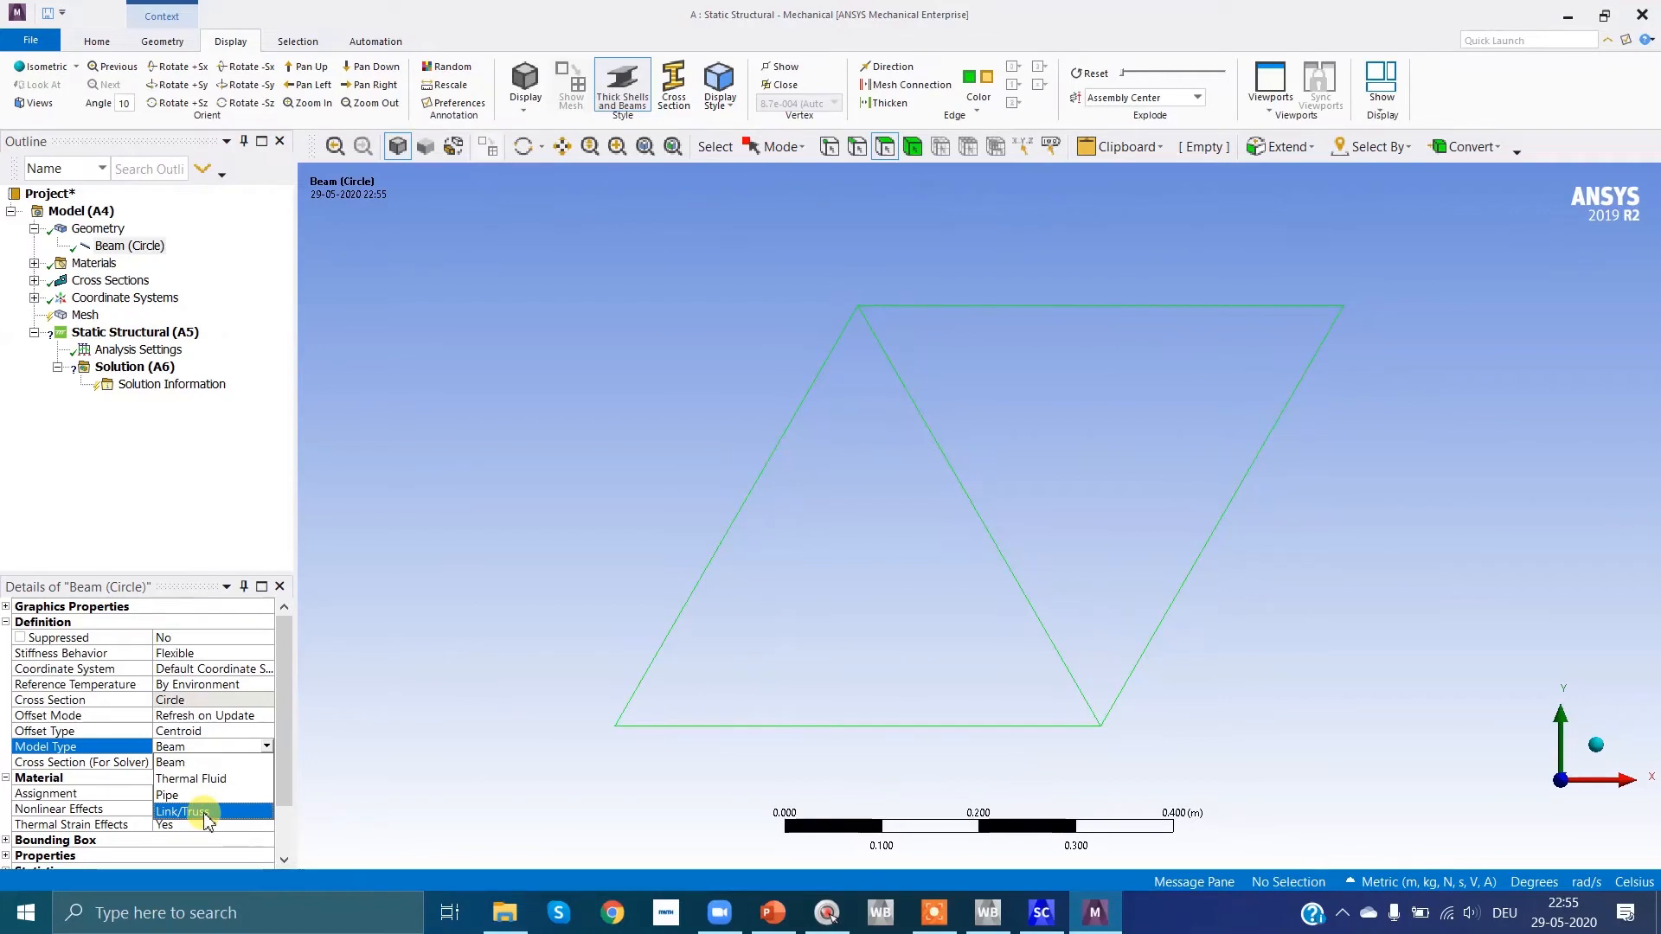
left_click(206, 813)
left_click(261, 749)
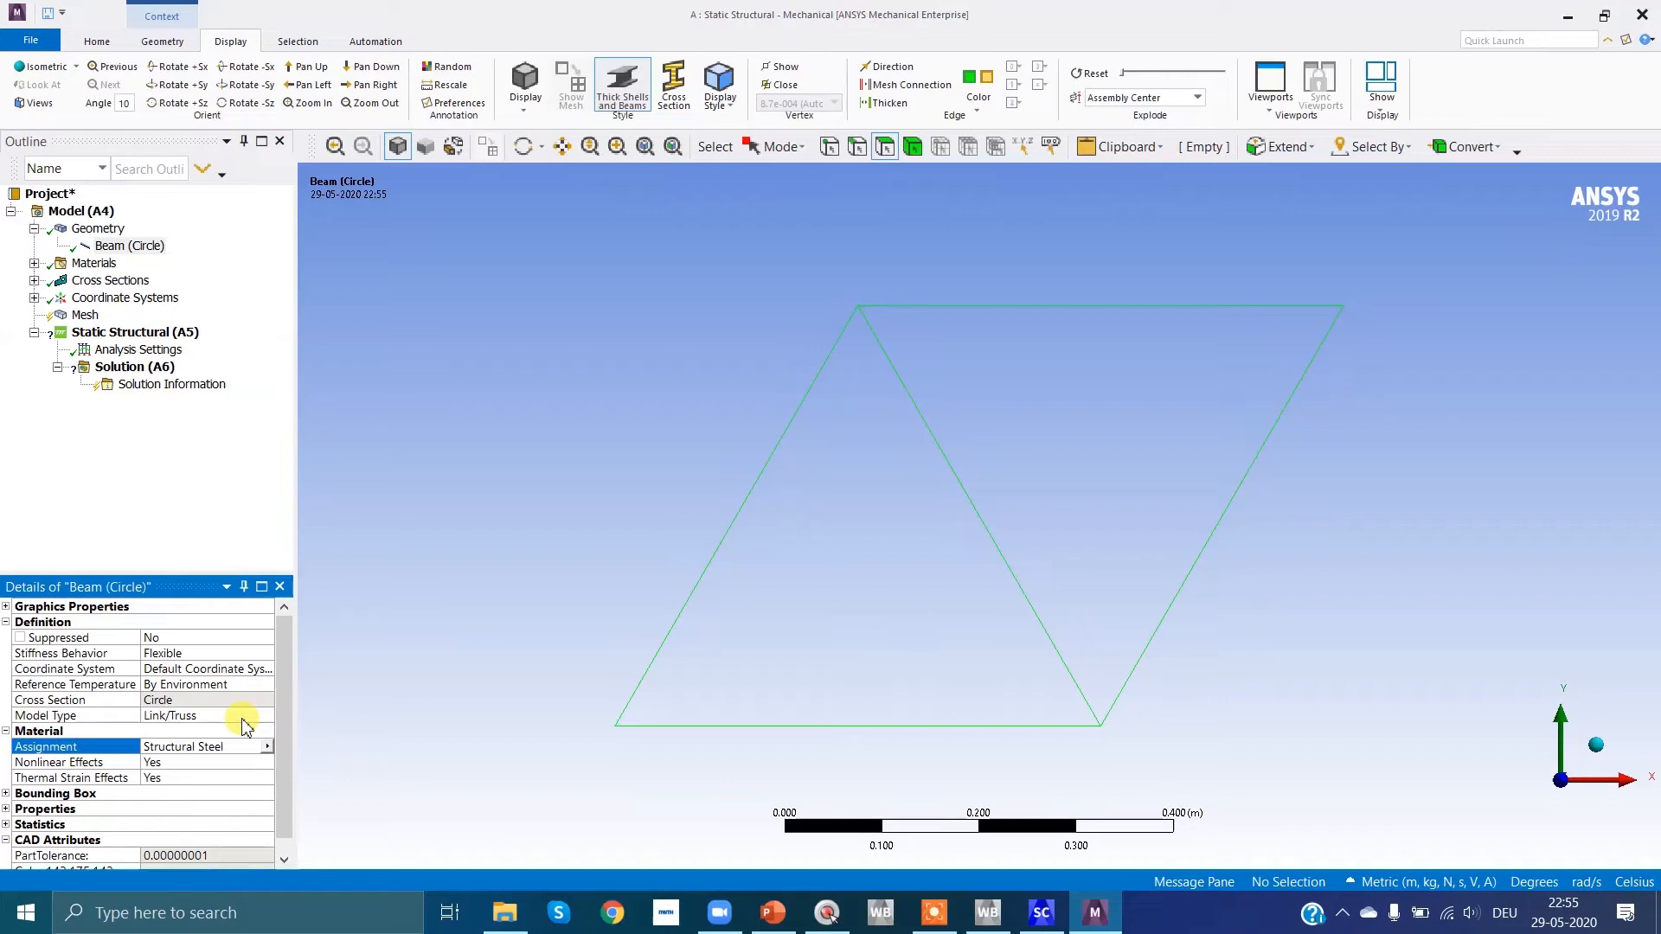
left_click(174, 437)
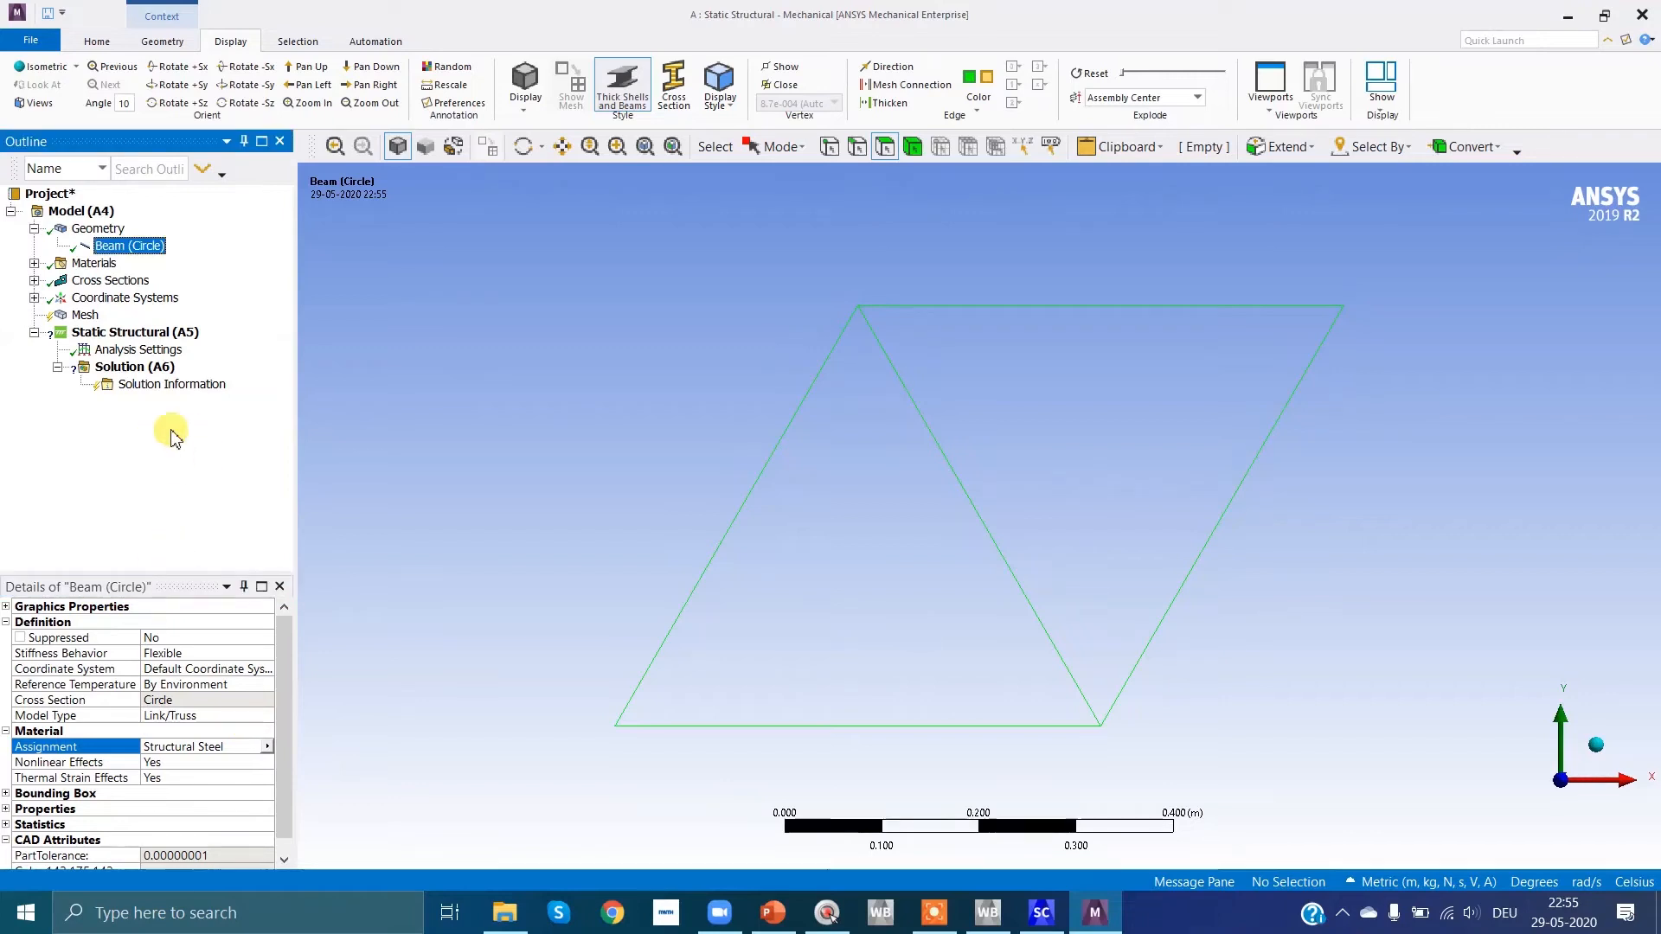
Step: Insert a Sizing control under Mesh in the model tree
left_click(86, 316)
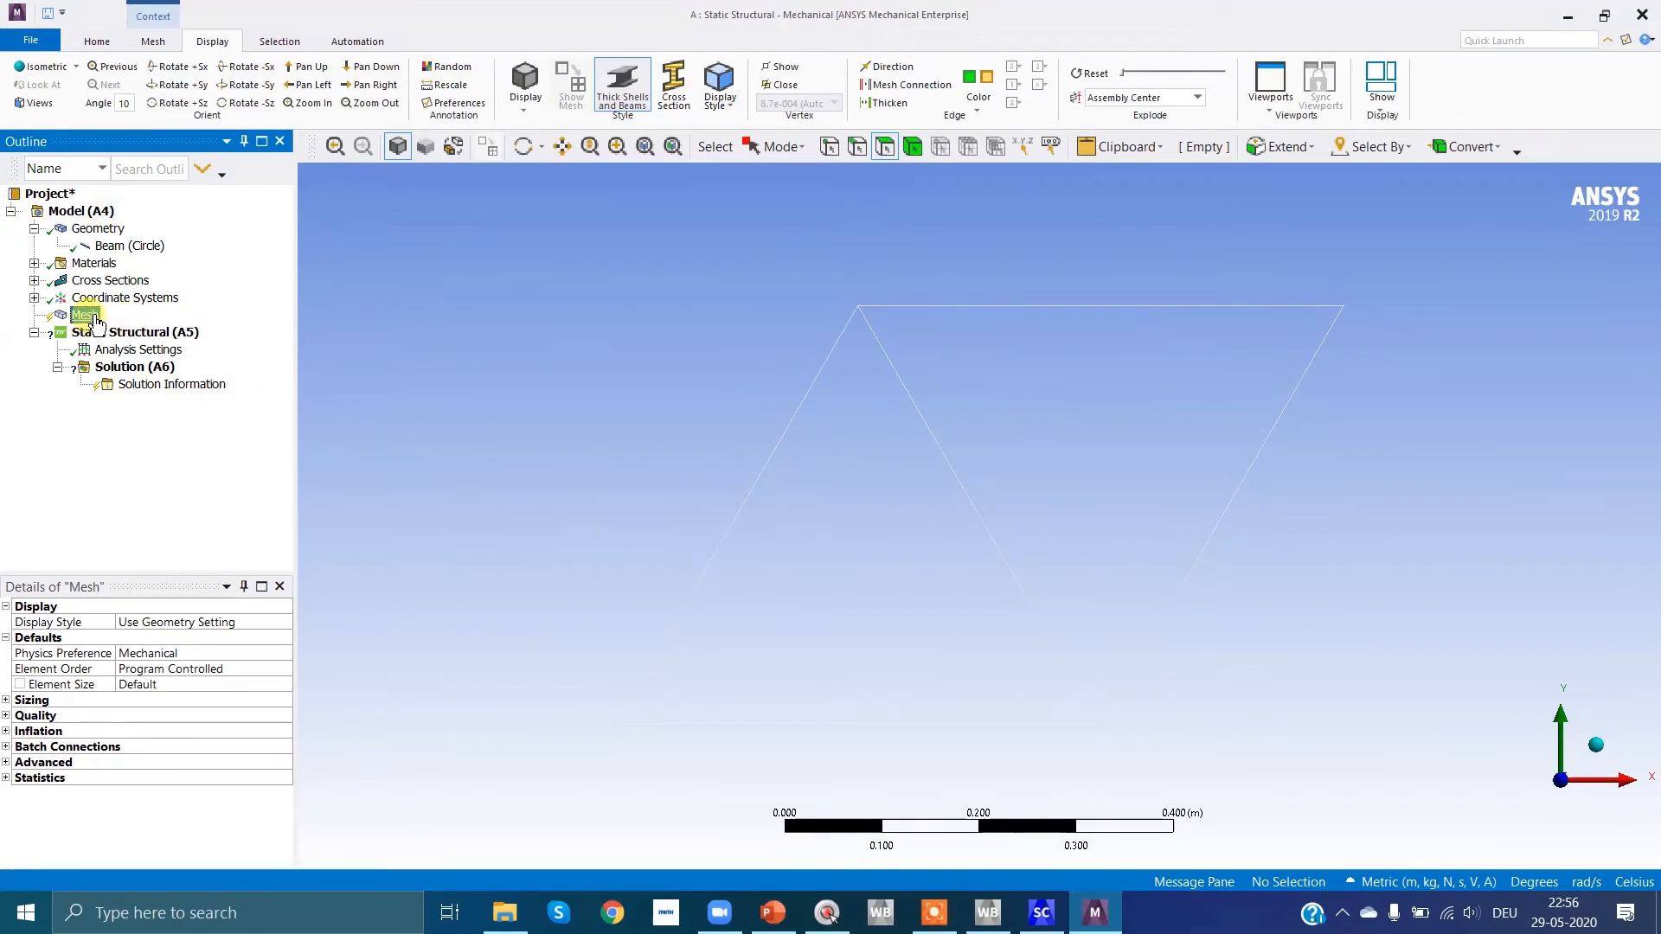
left_click(6, 700)
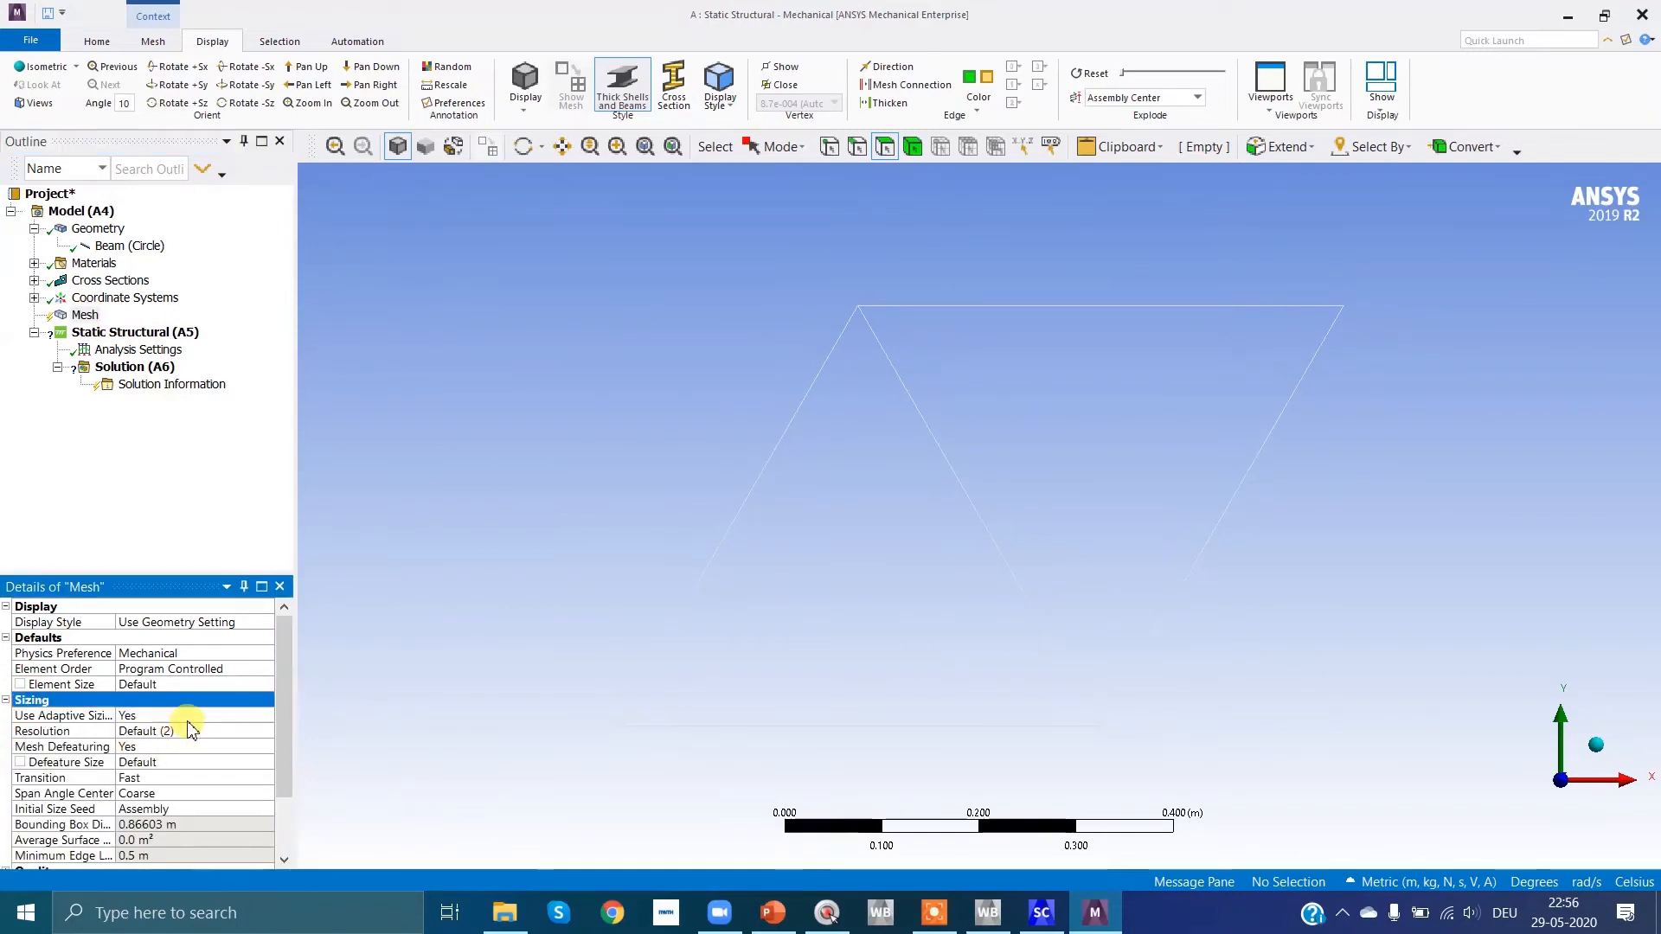
left_click(86, 316)
right_click(87, 317)
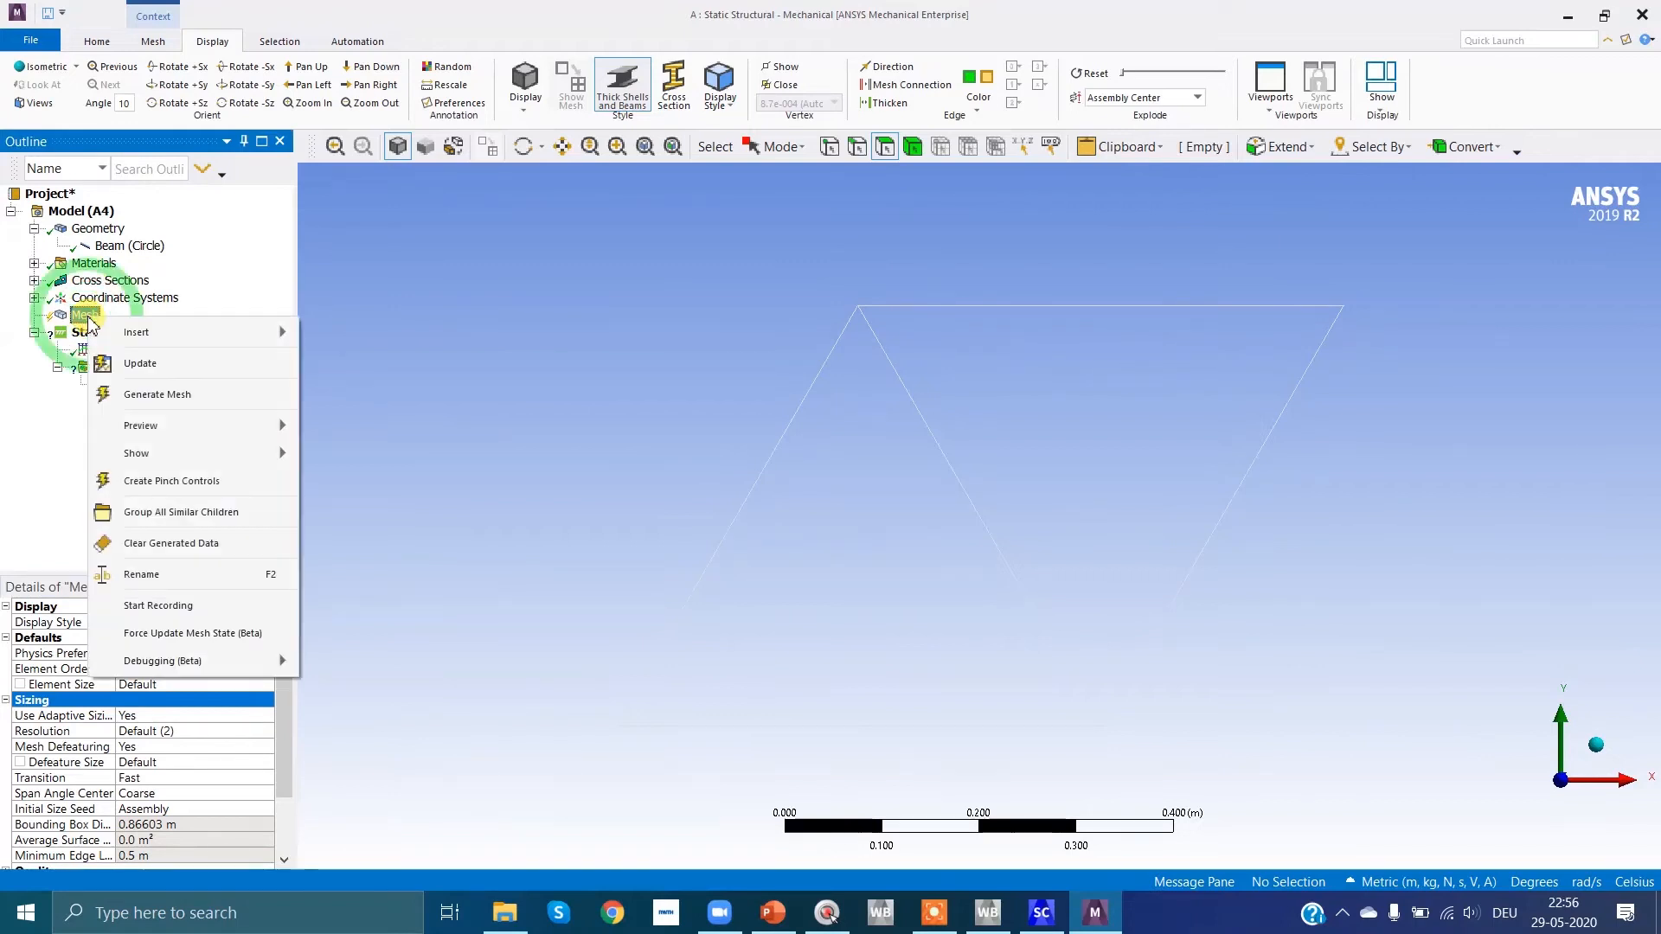
left_click(199, 337)
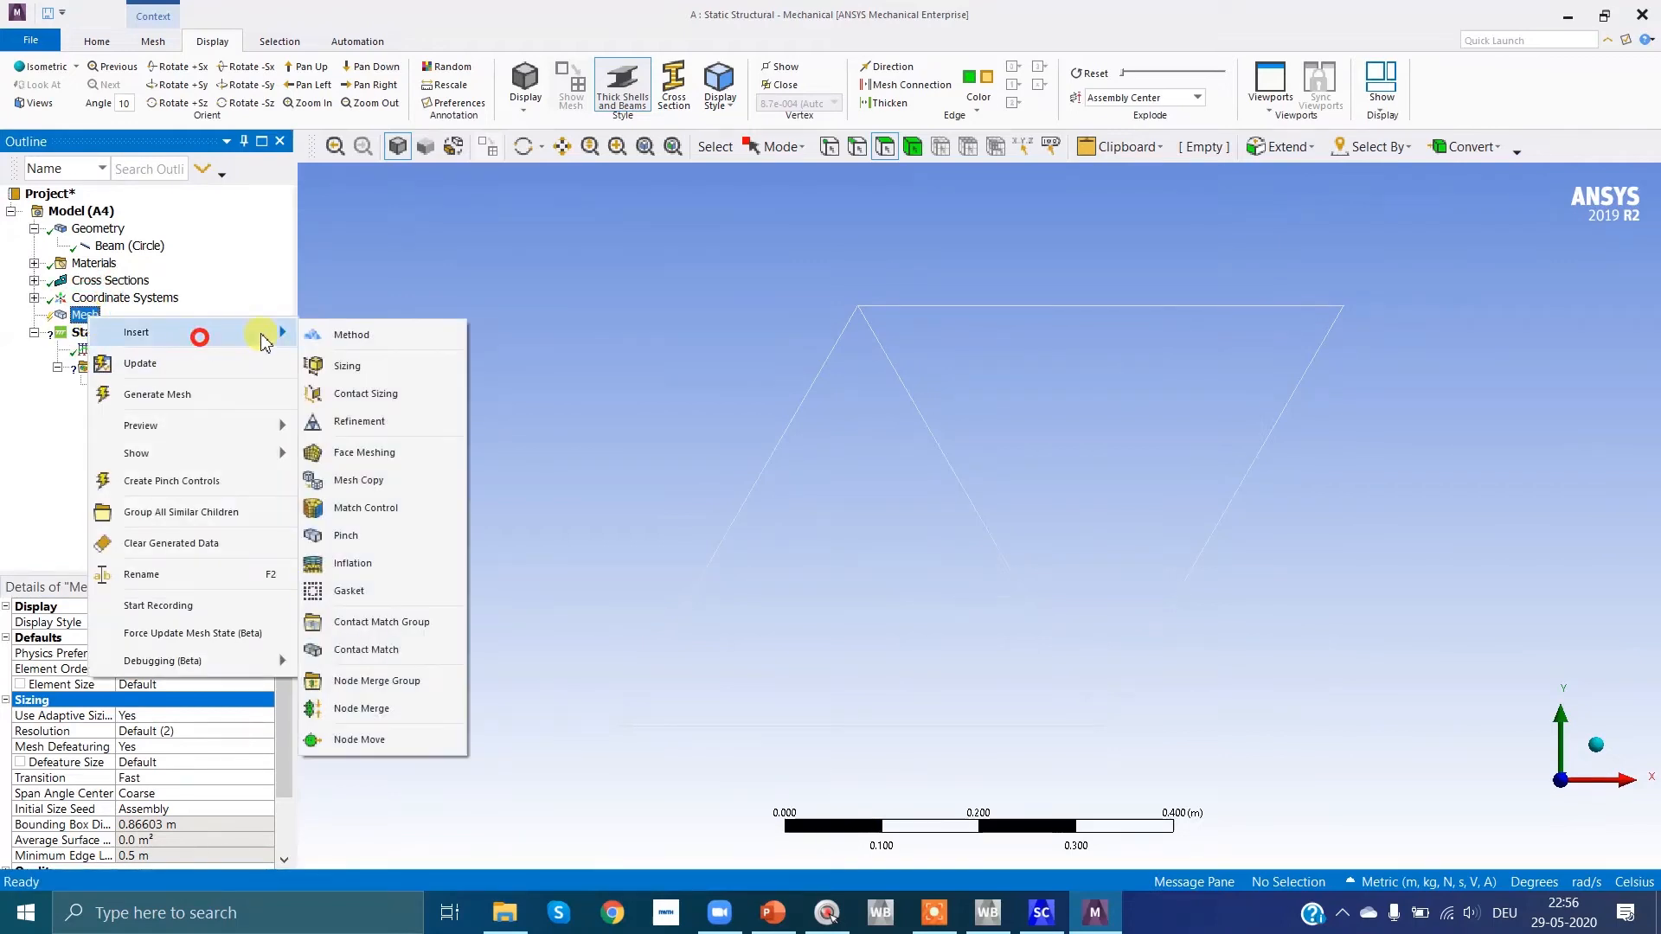
left_click(350, 368)
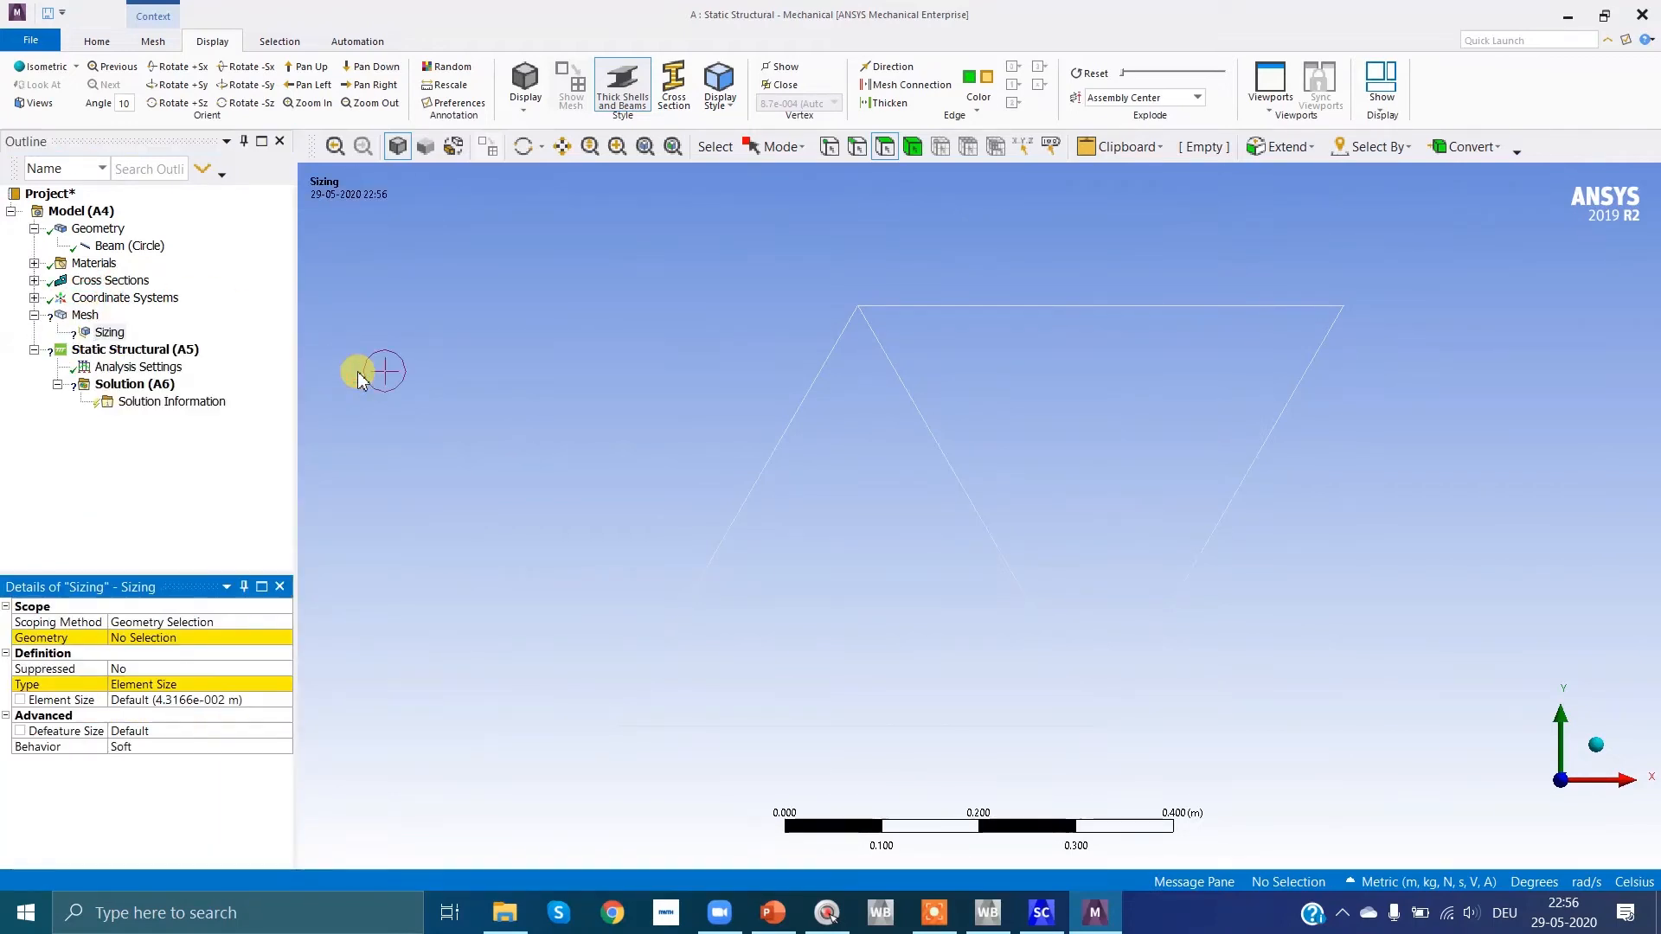
Step: Scope the mesh sizing to the whole truss body and set its element size to 500 m
left_click(152, 639)
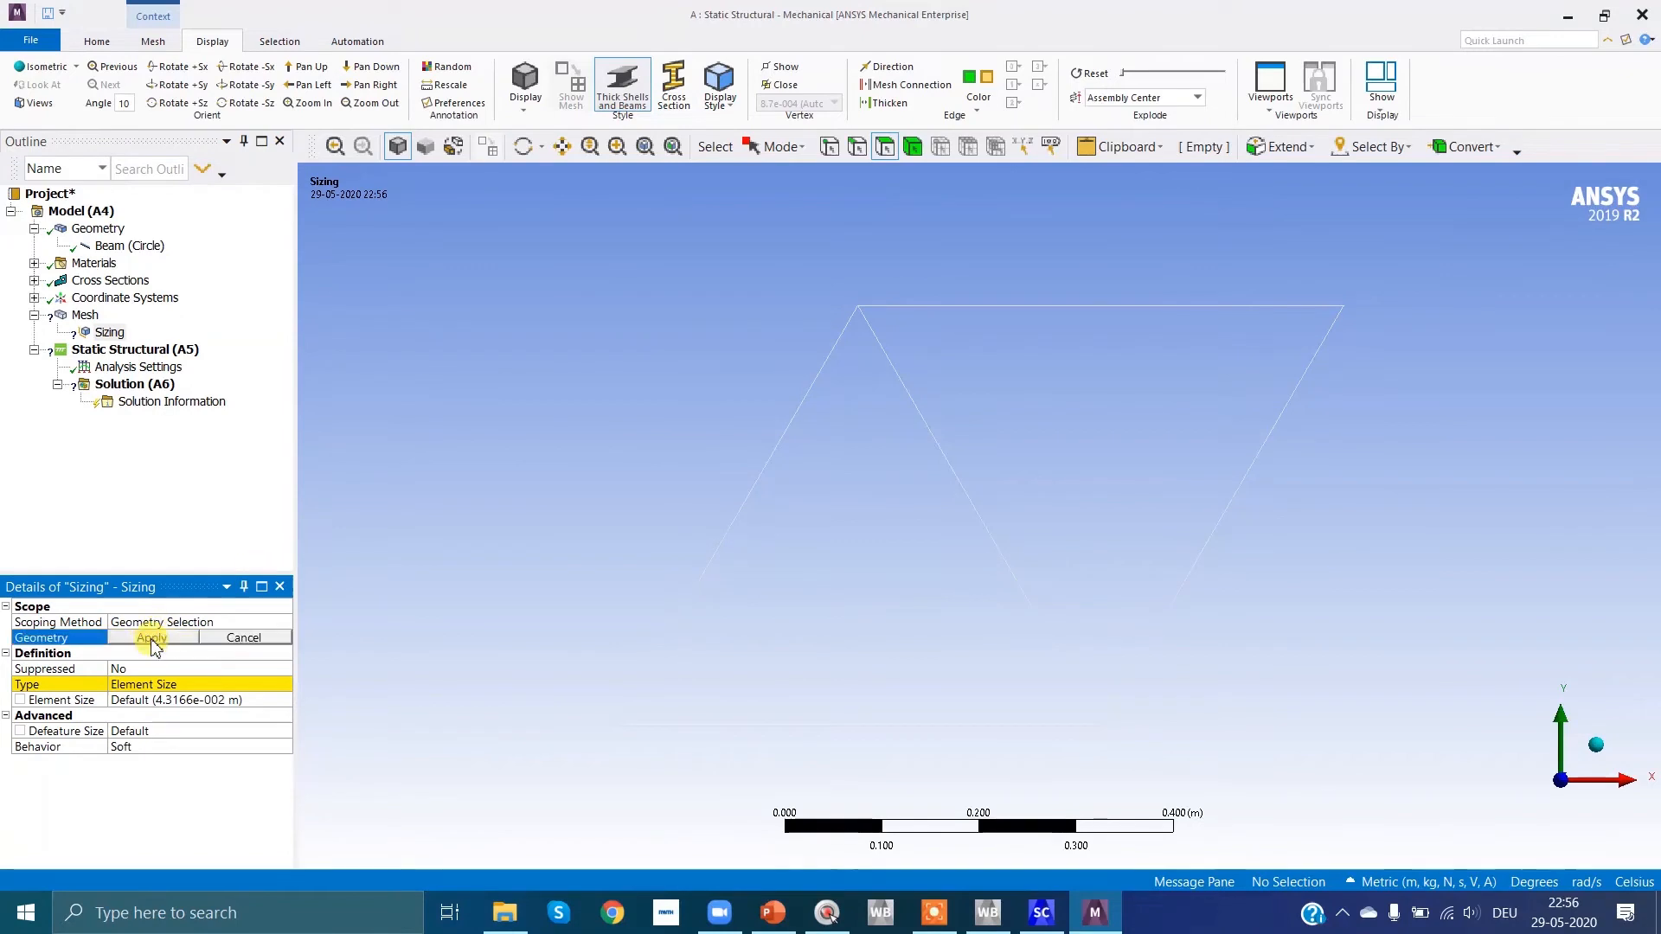
left_click(912, 147)
left_click(1323, 606)
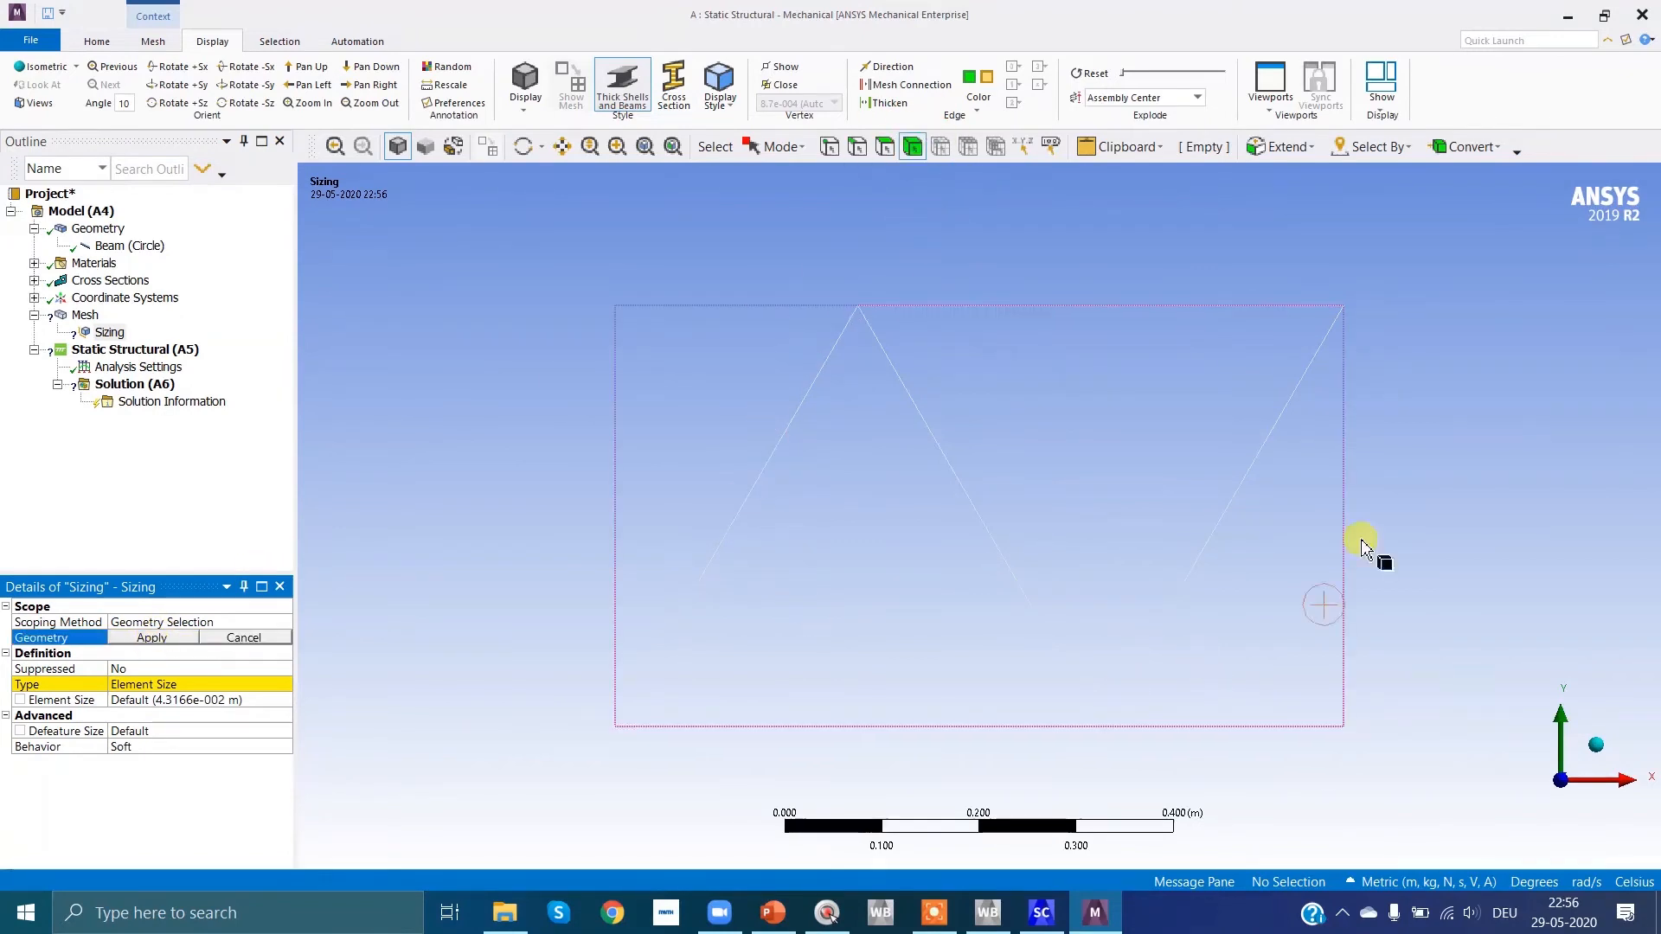
left_click(870, 329)
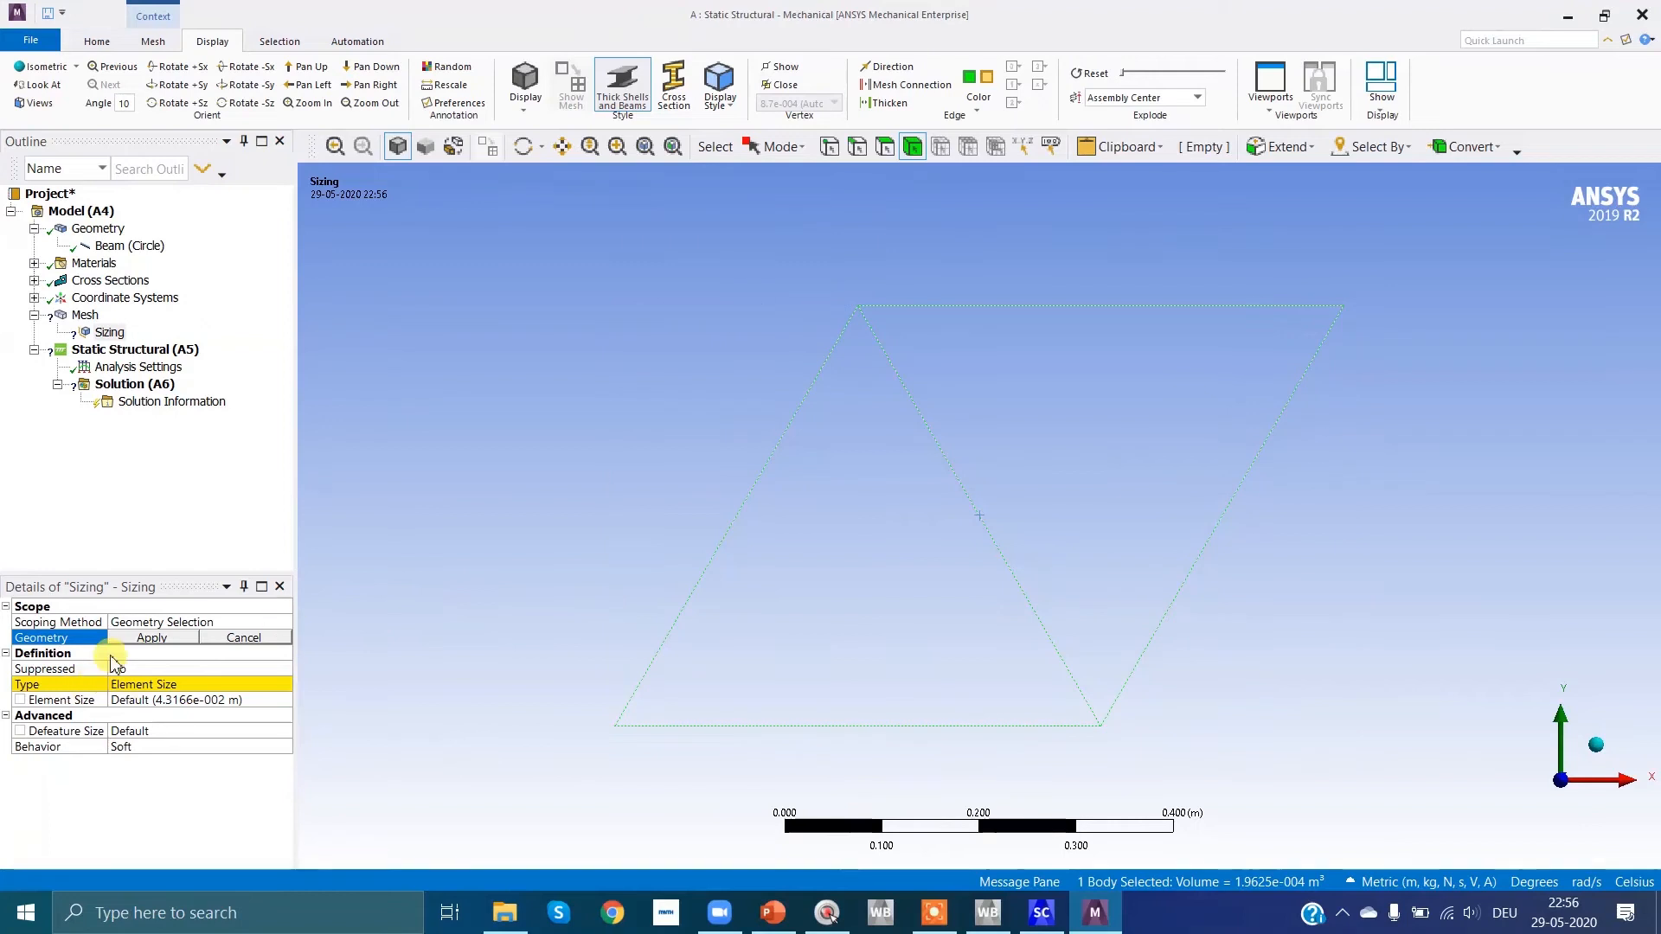
left_click(215, 701)
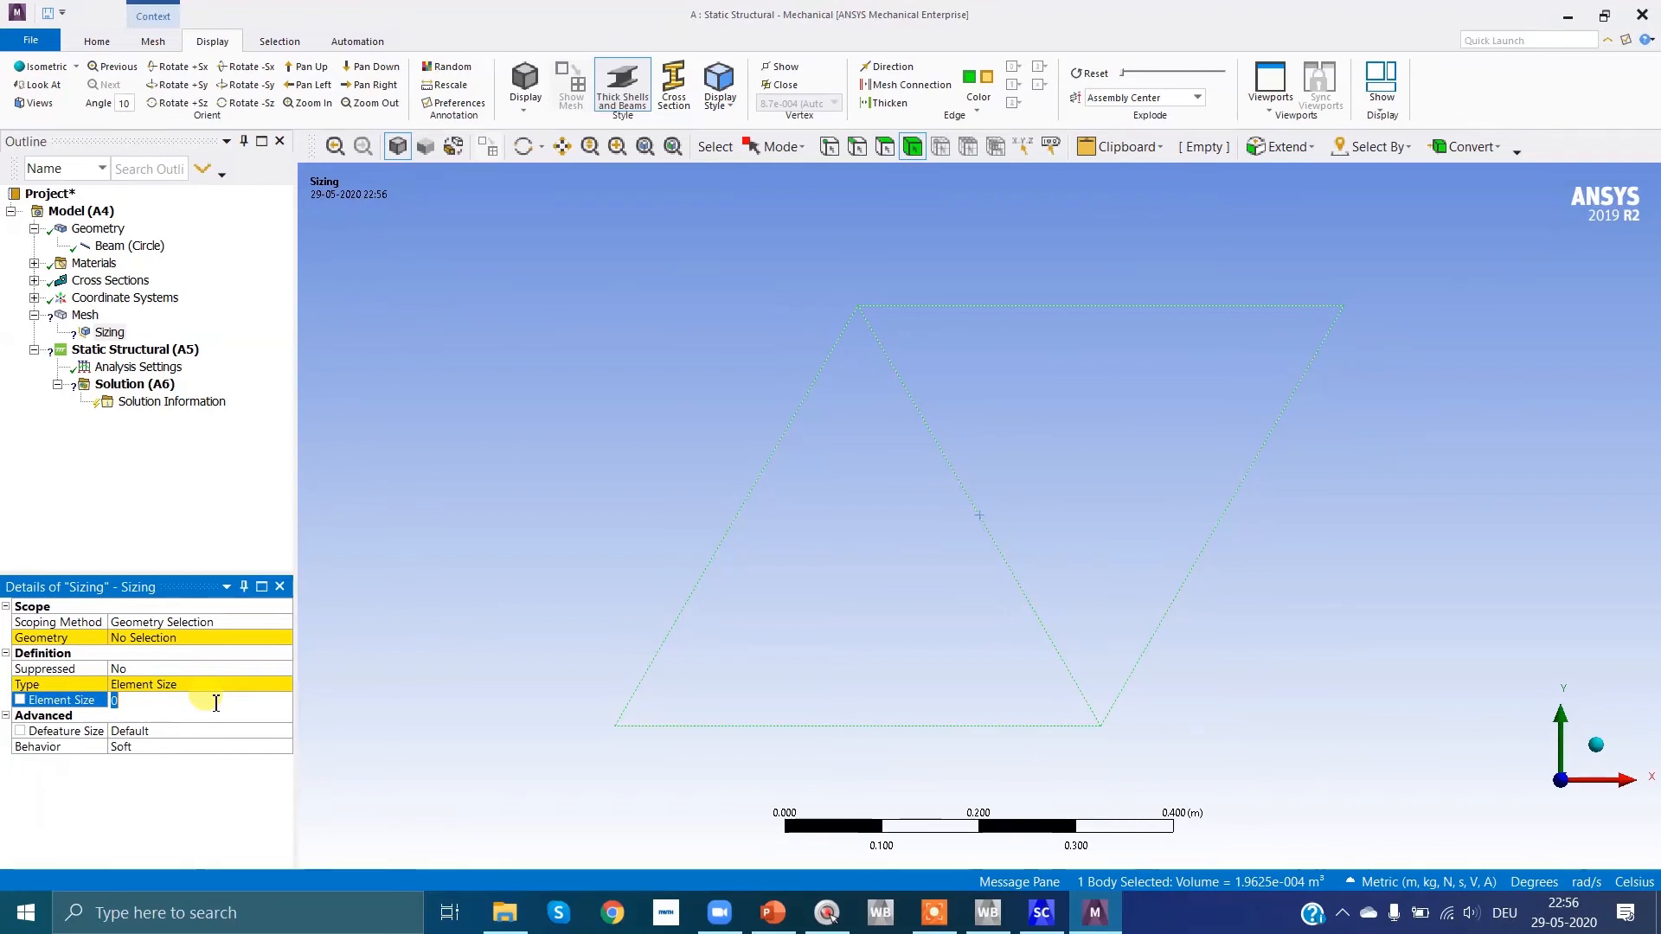
type("500")
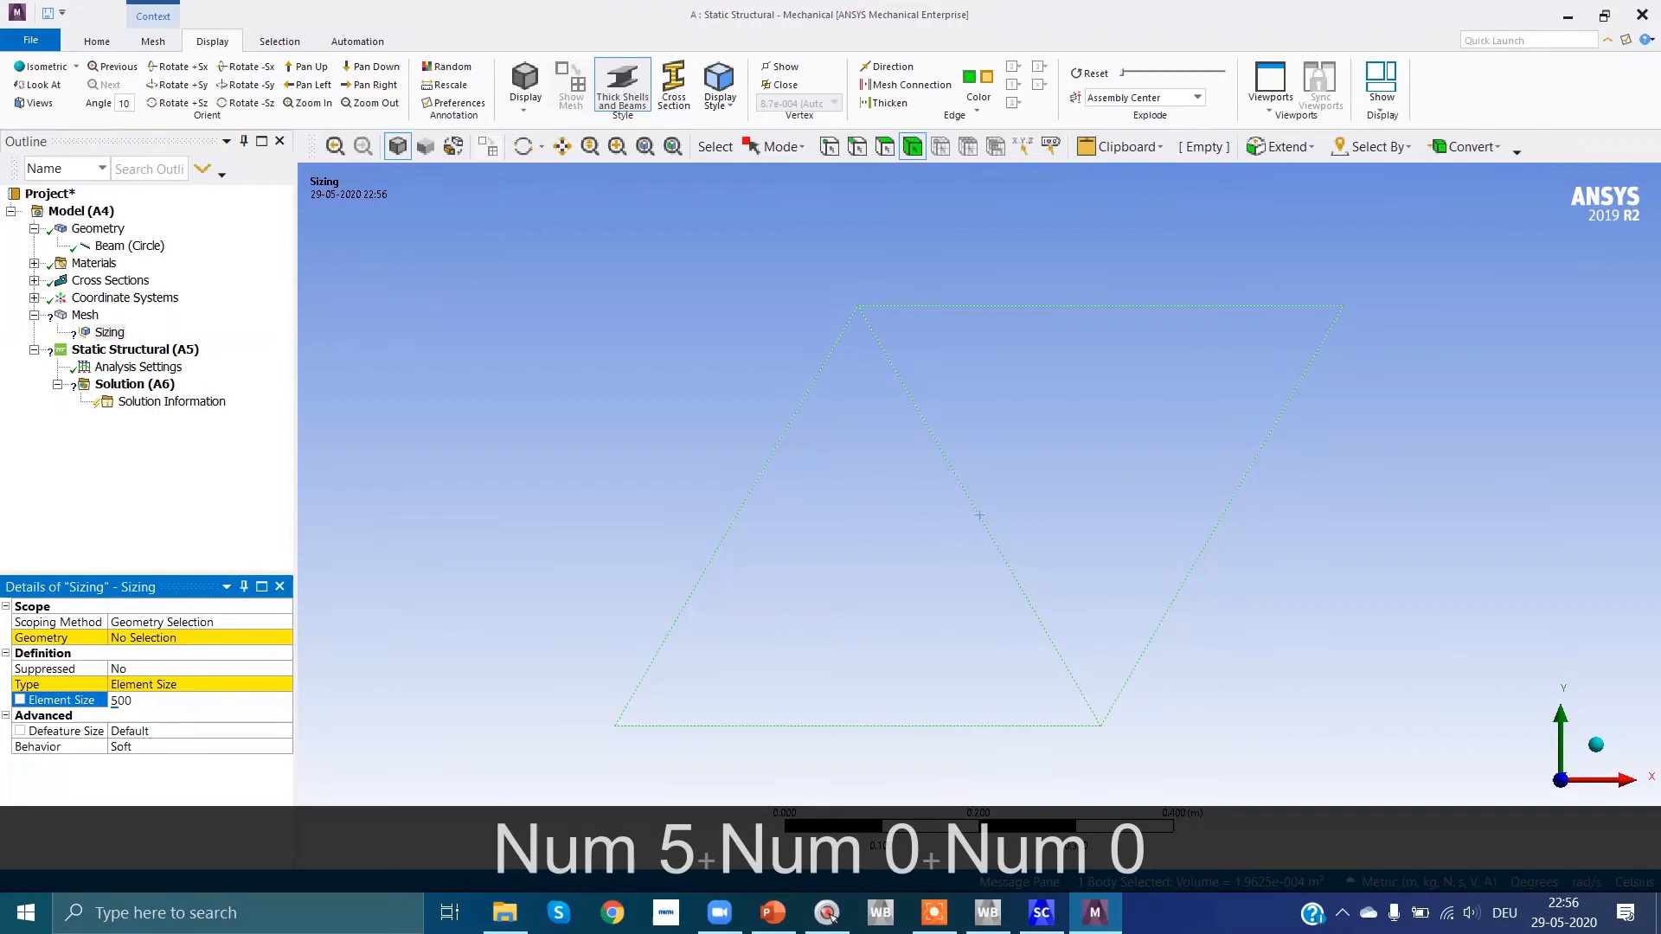
key("Return")
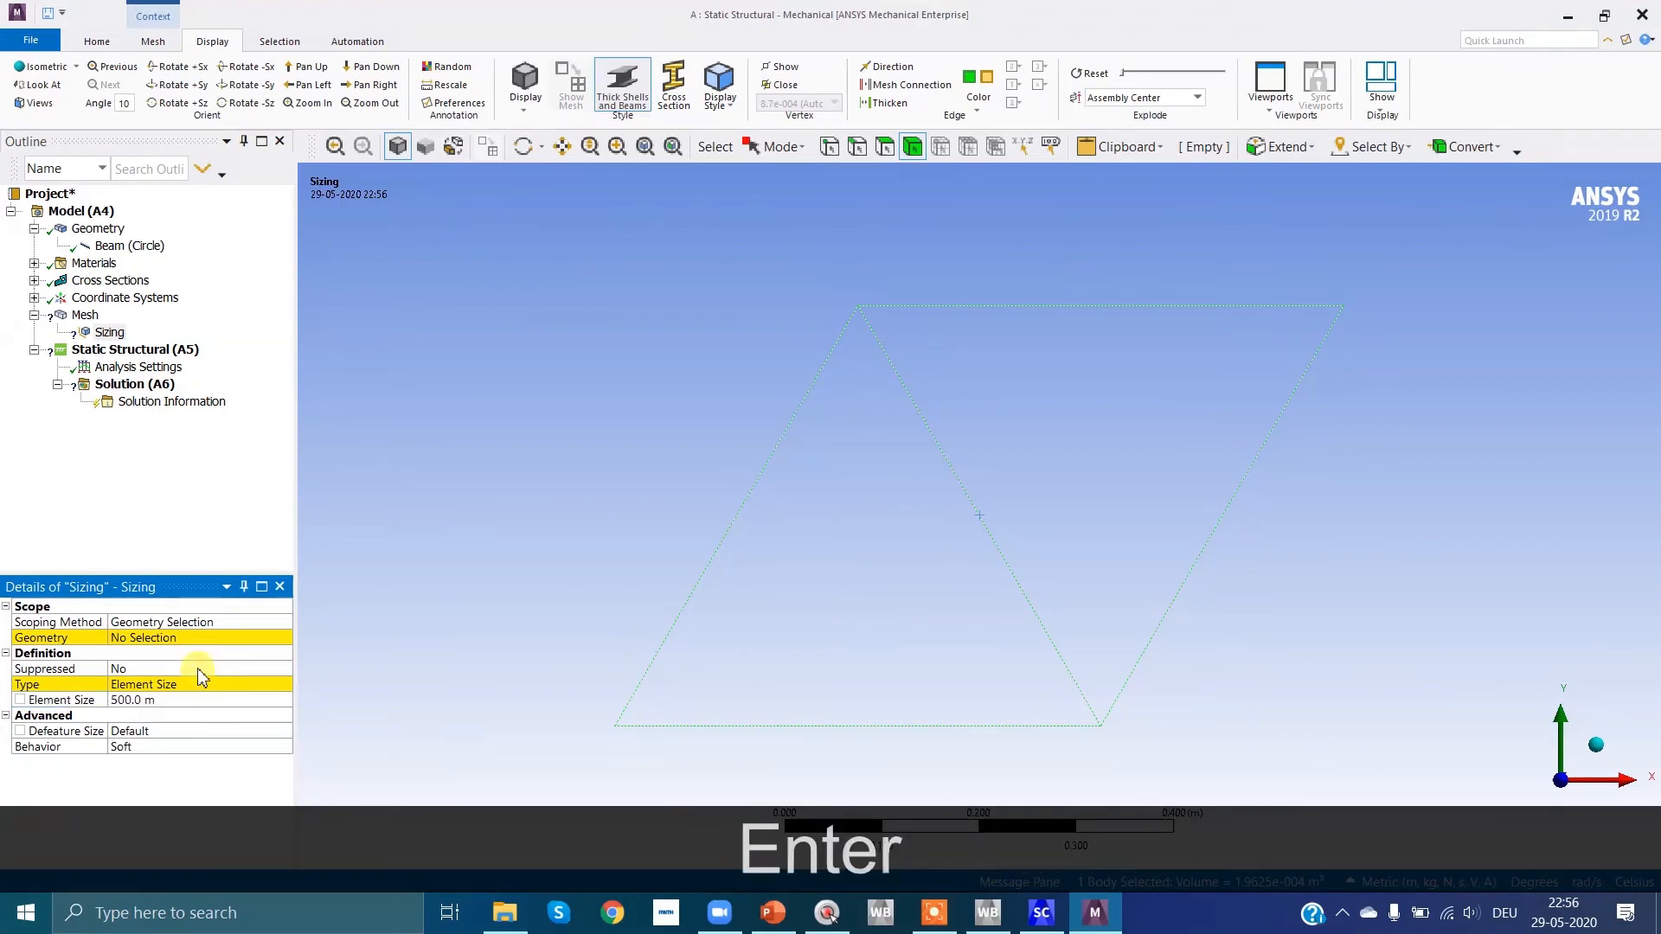
left_click(178, 637)
left_click(169, 637)
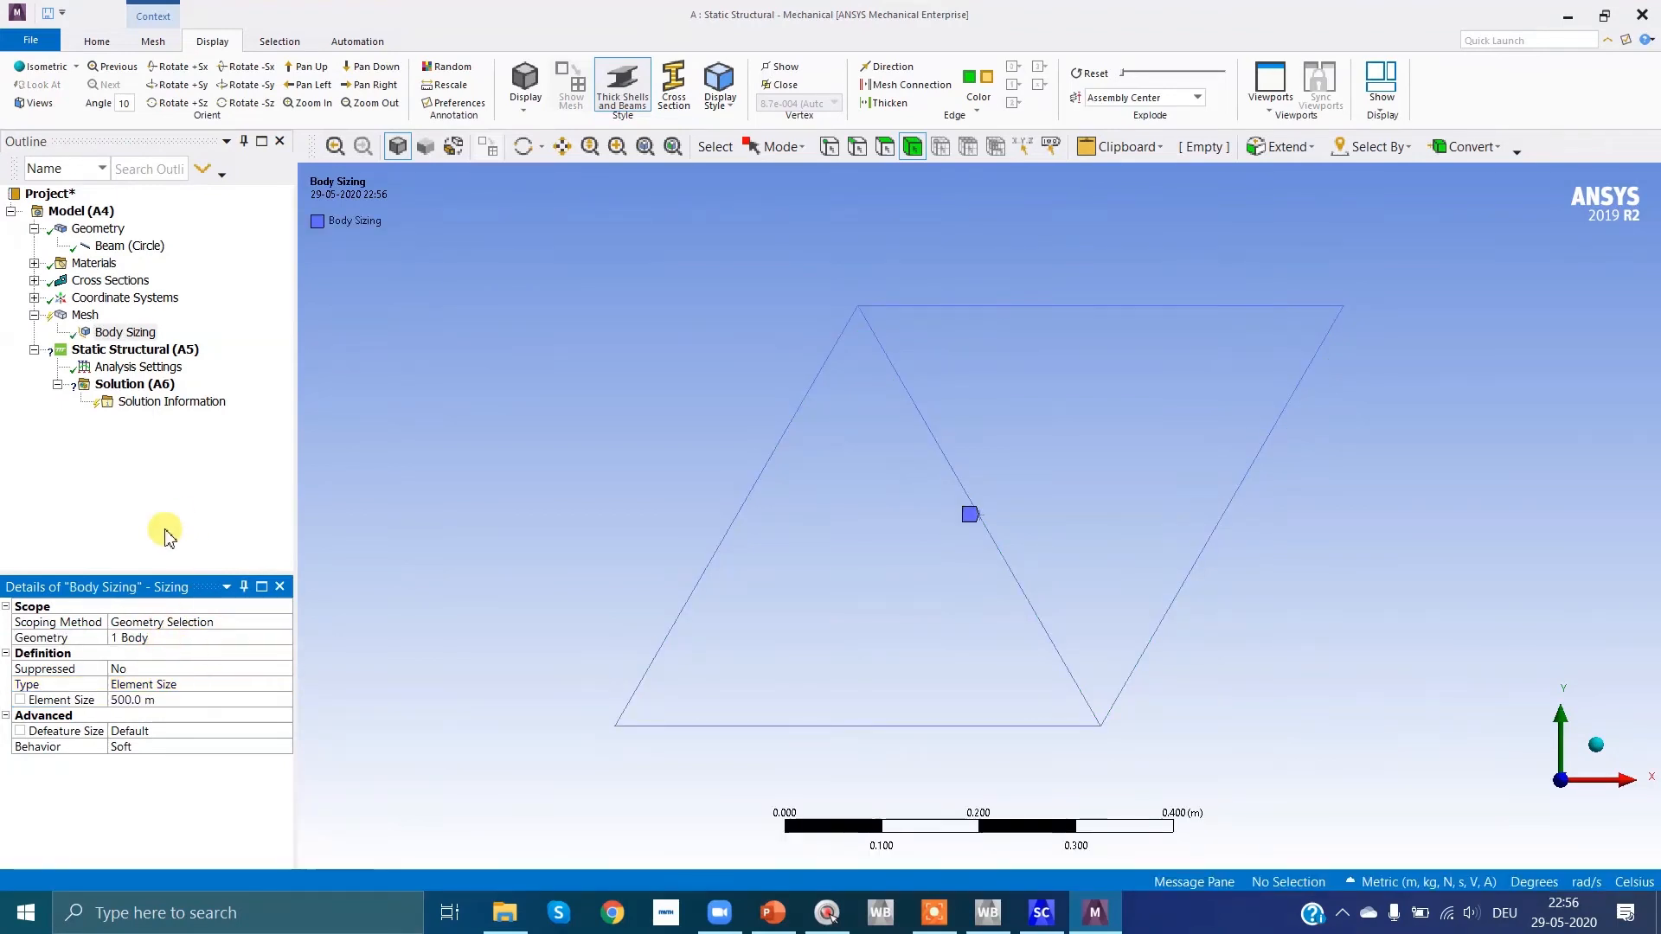
Step: Add a Fixed Support under Static Structural on the truss vertex at the origin (node 1)
left_click(138, 350)
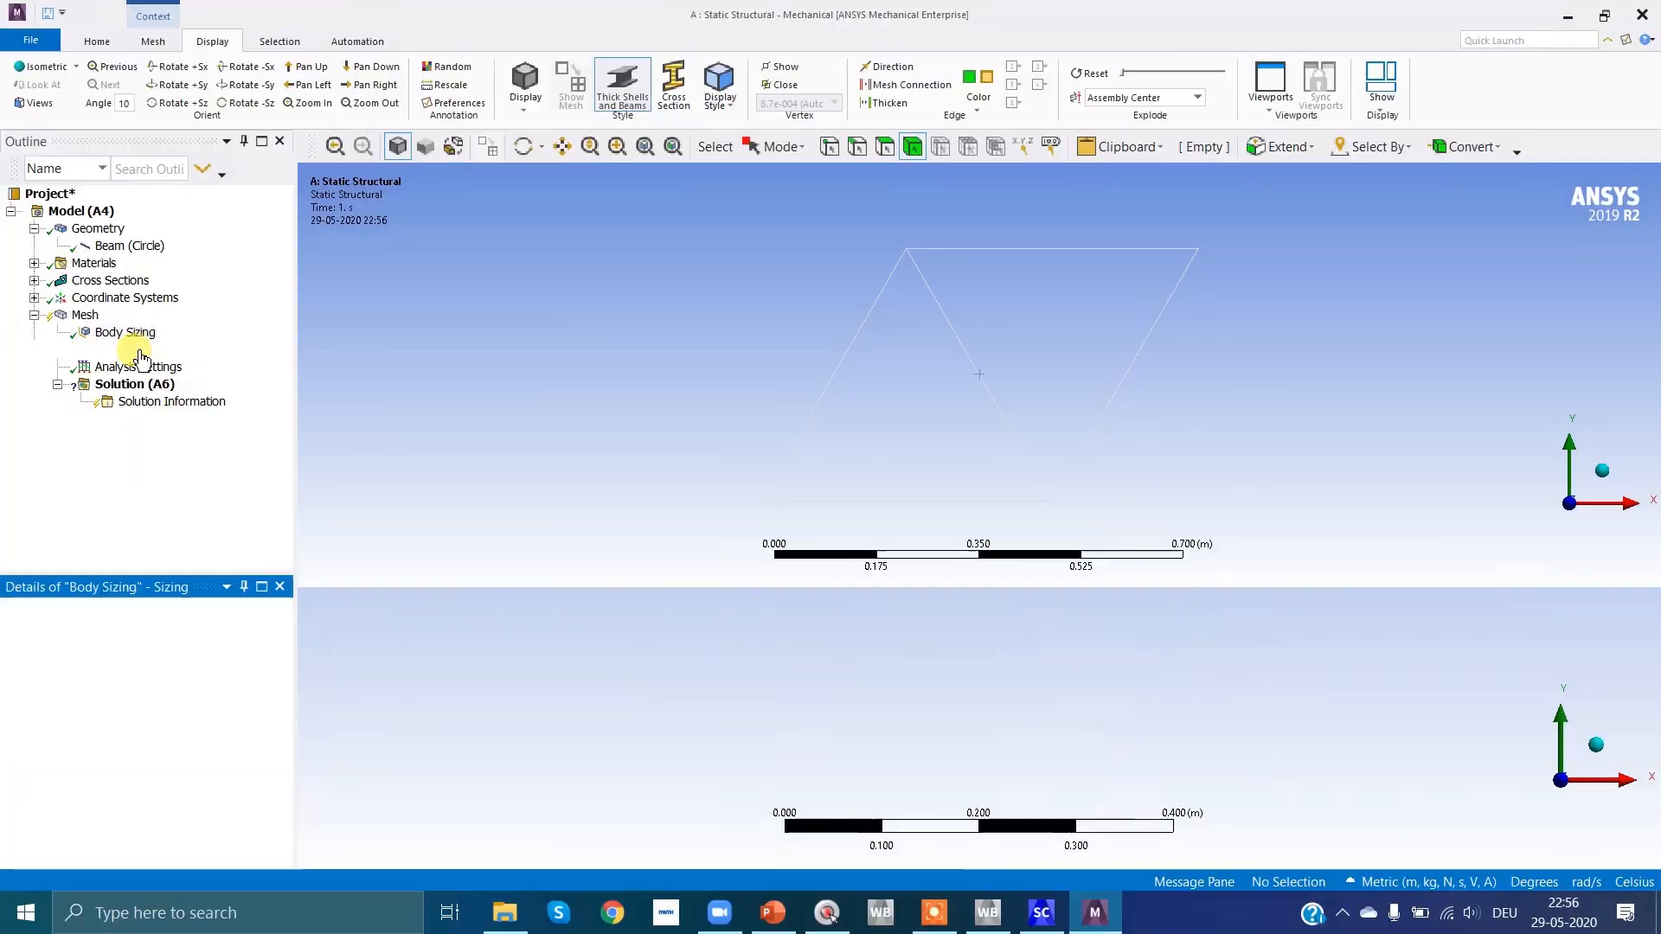
right_click(140, 351)
mouse_move(227, 373)
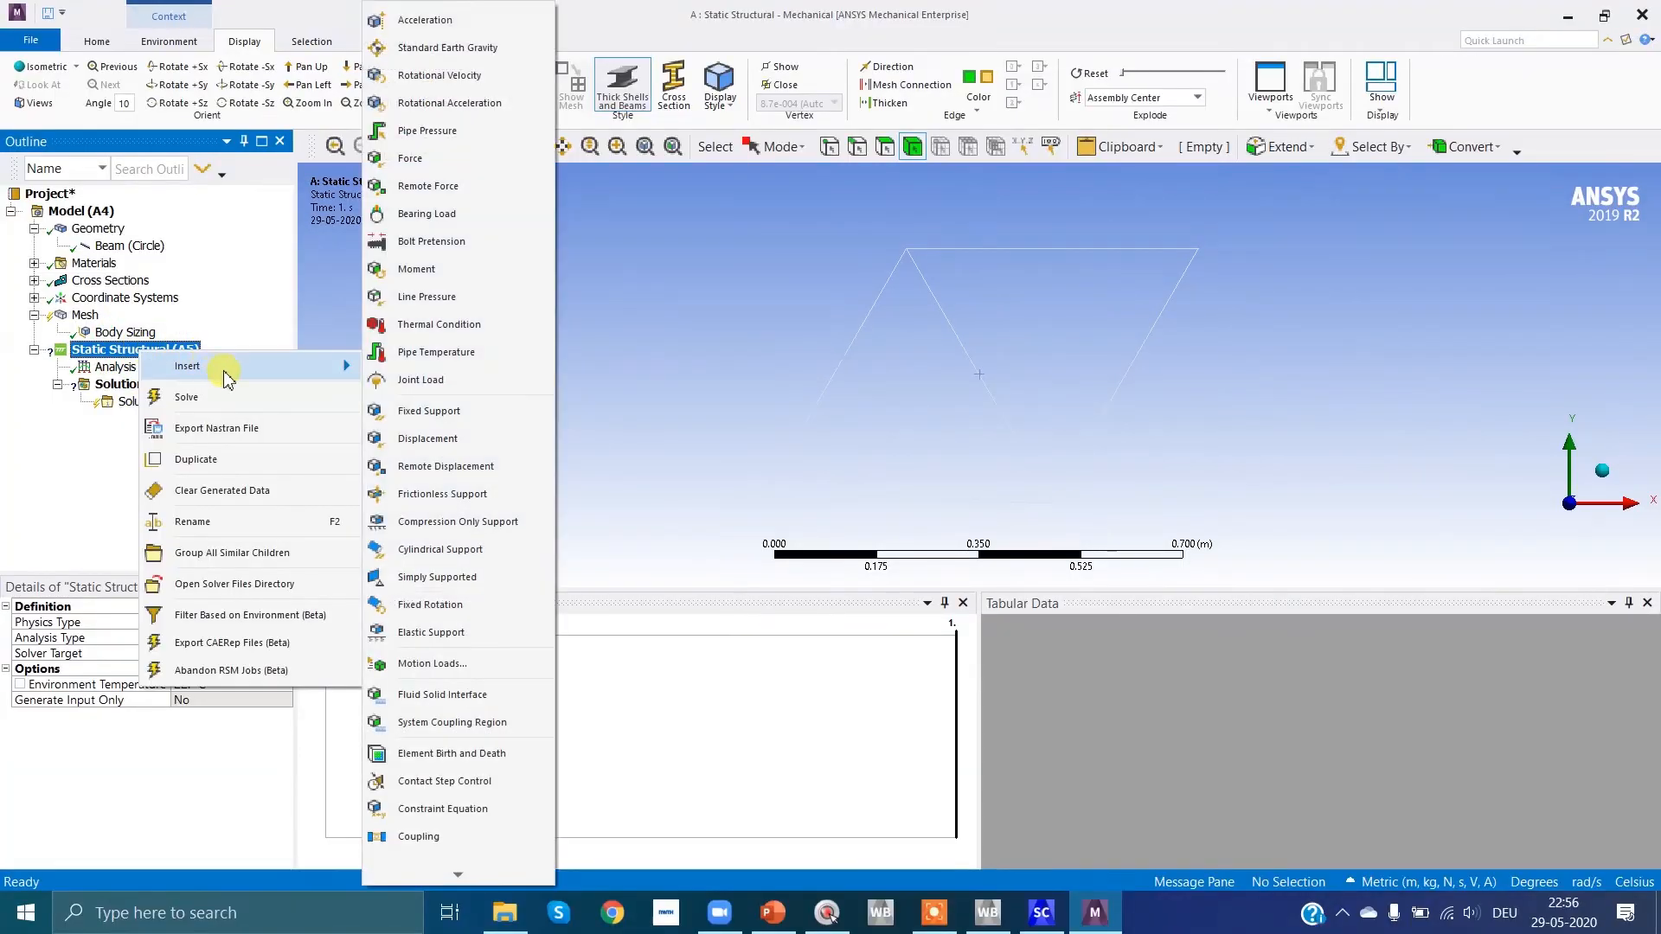
left_click(431, 413)
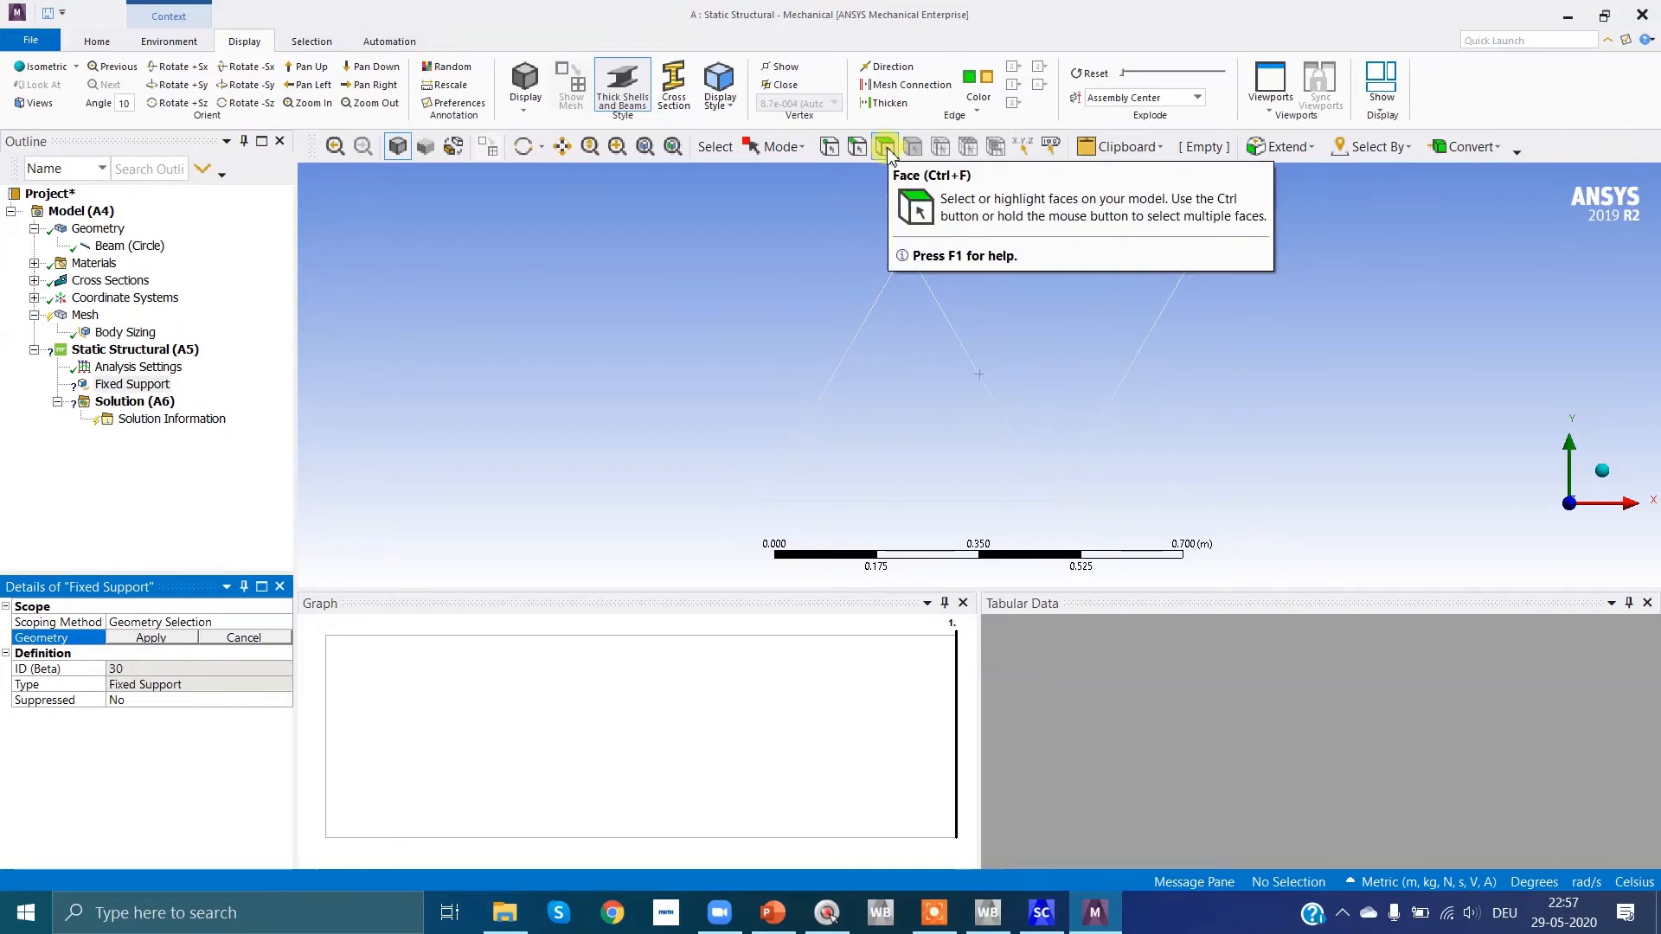
left_click(832, 150)
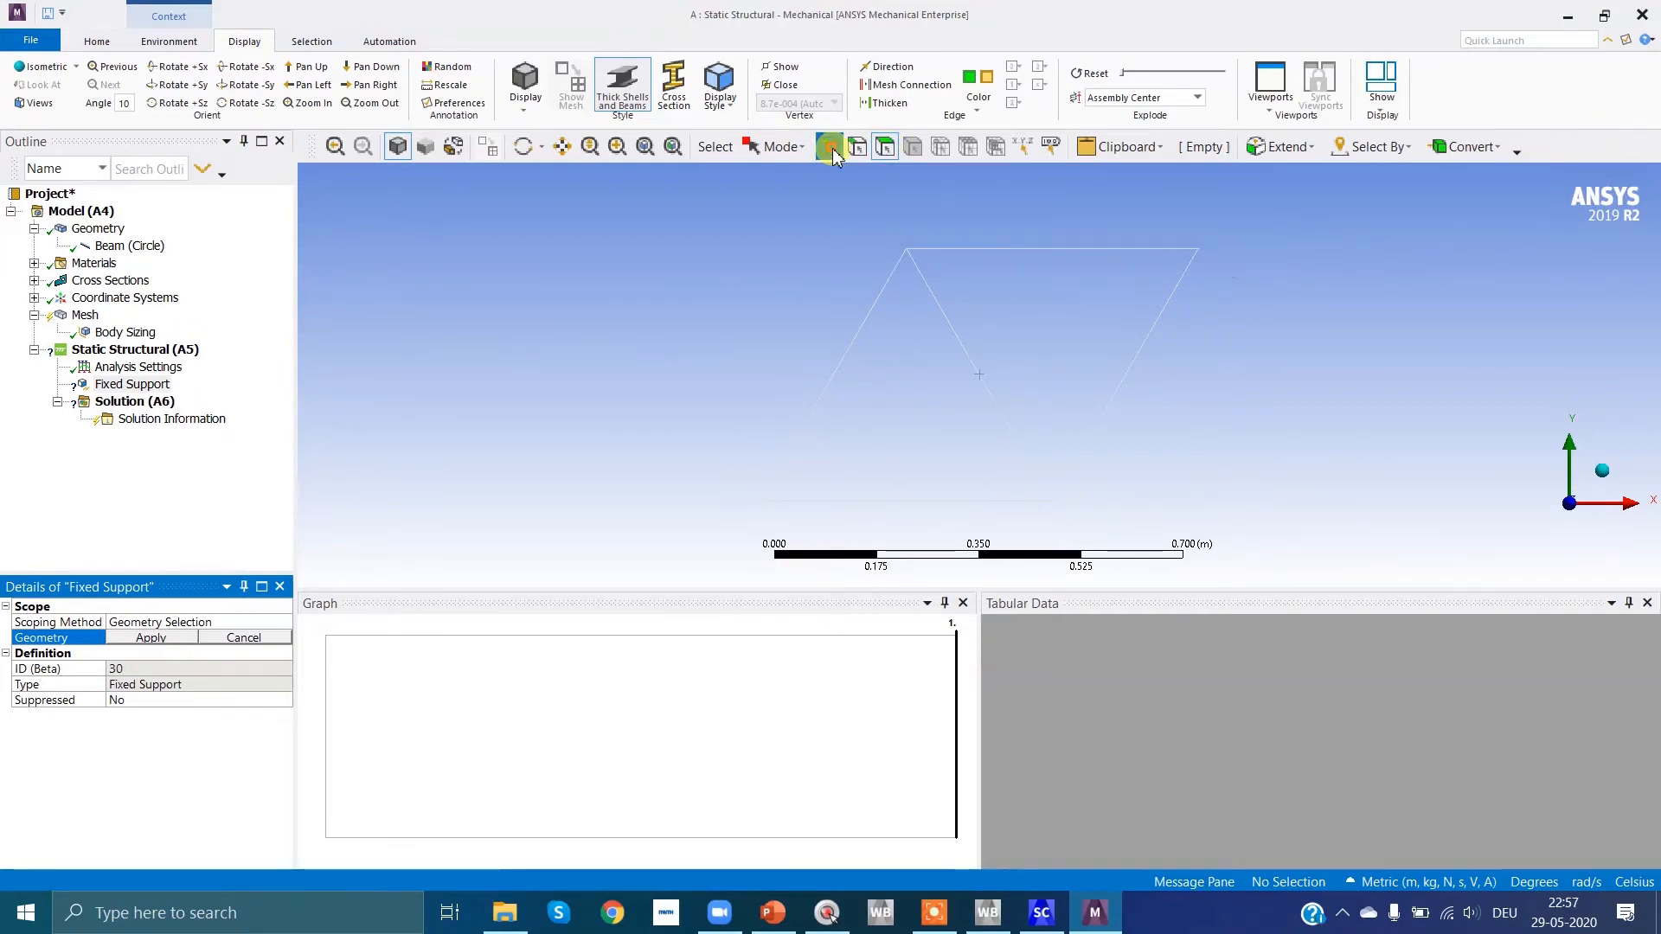
left_click(761, 501)
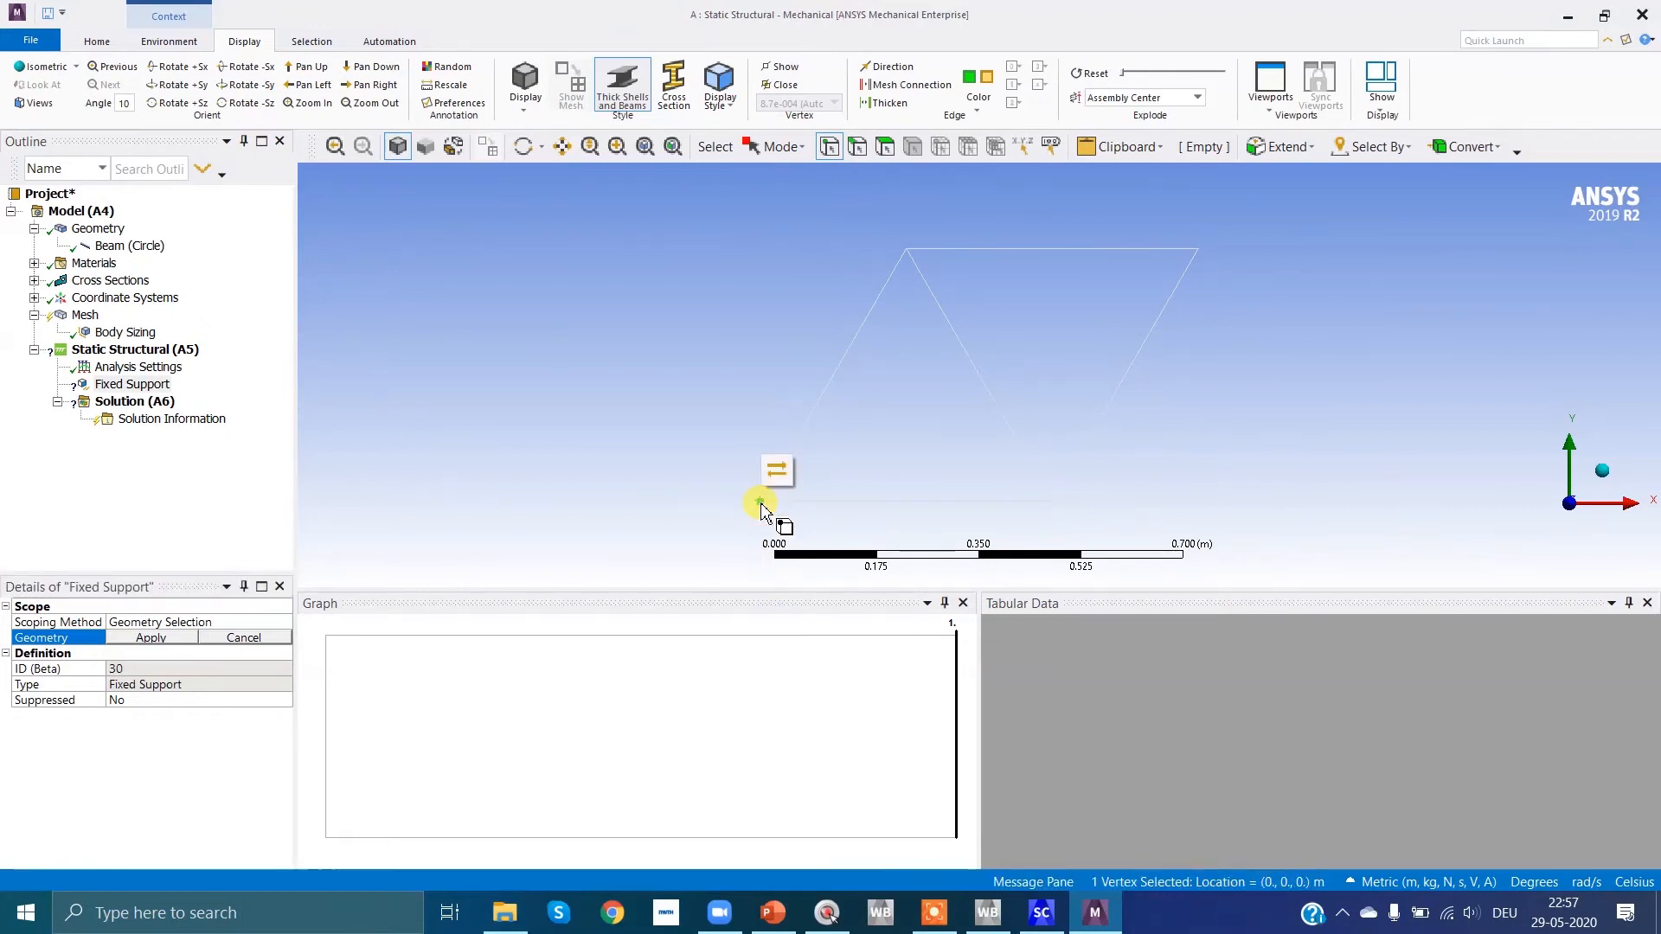
left_click(158, 637)
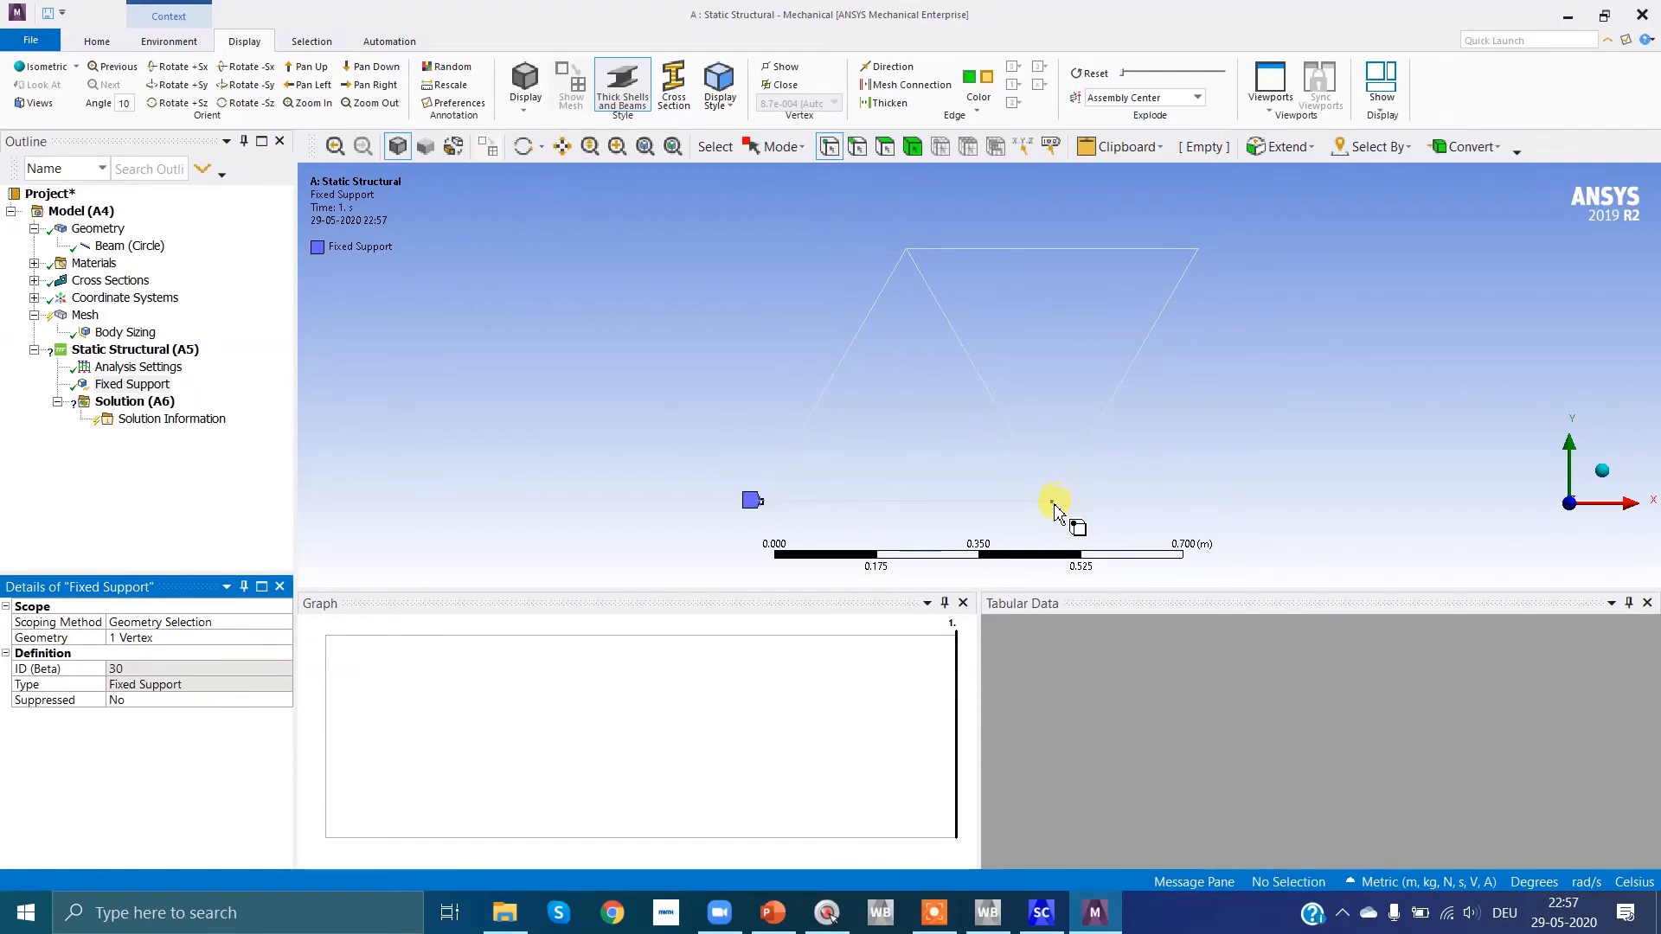
Step: Check the supports on the Task 1 slide in PowerPoint, return to Mechanical and insert a Displacement under Static Structural
left_click(772, 913)
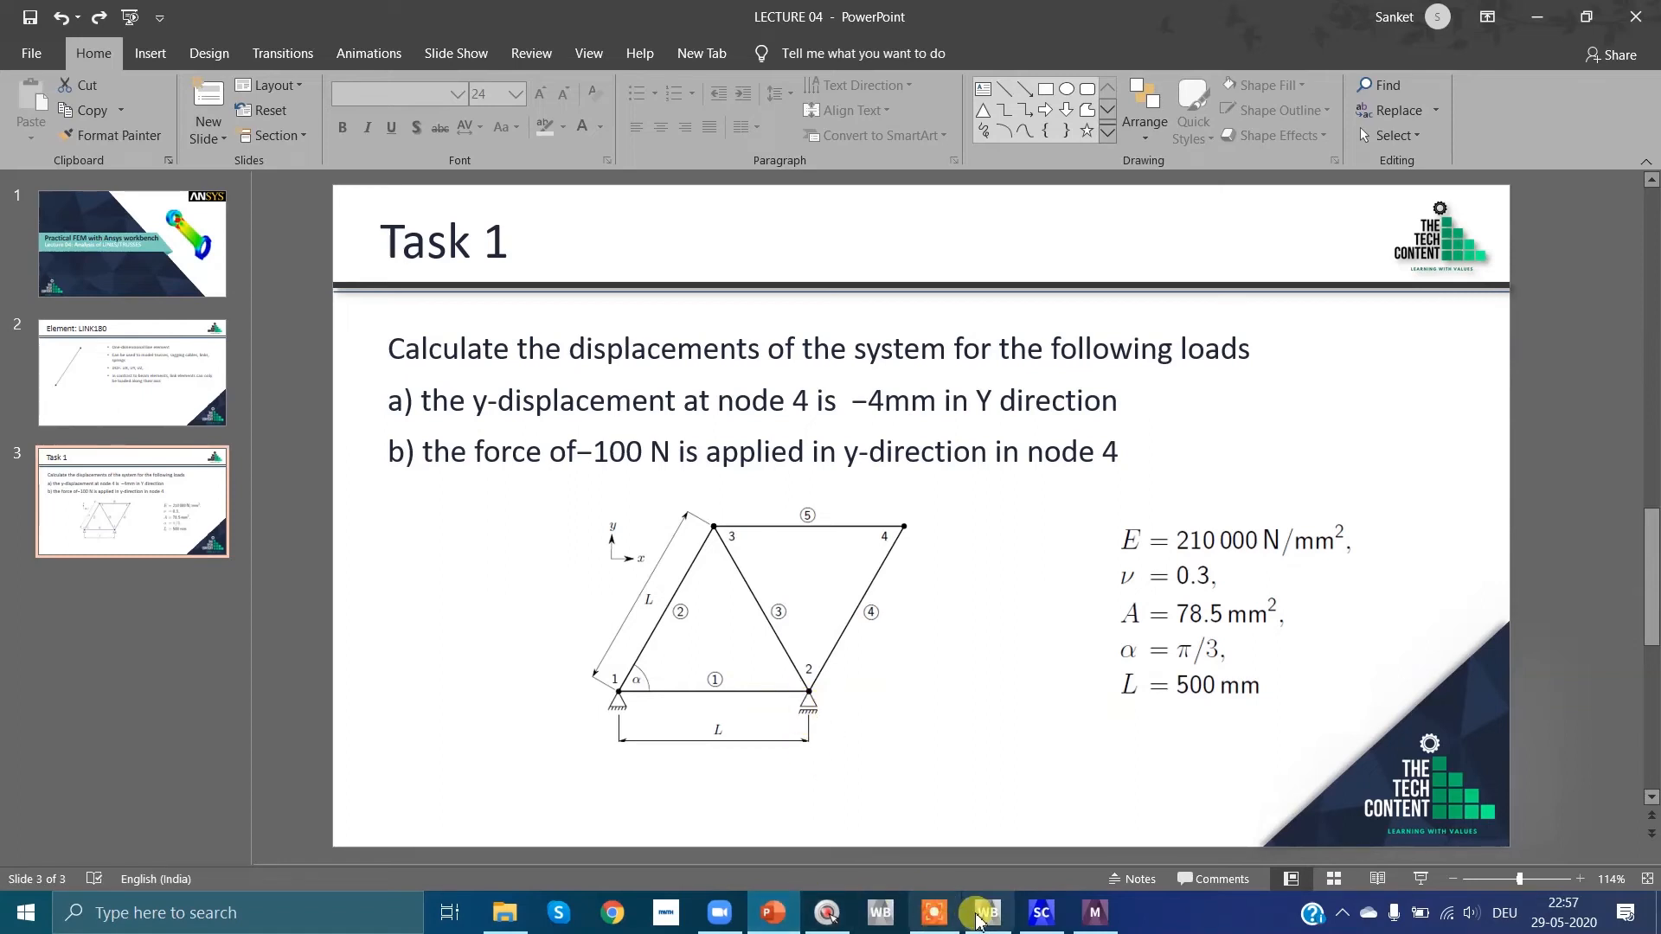
left_click(1095, 912)
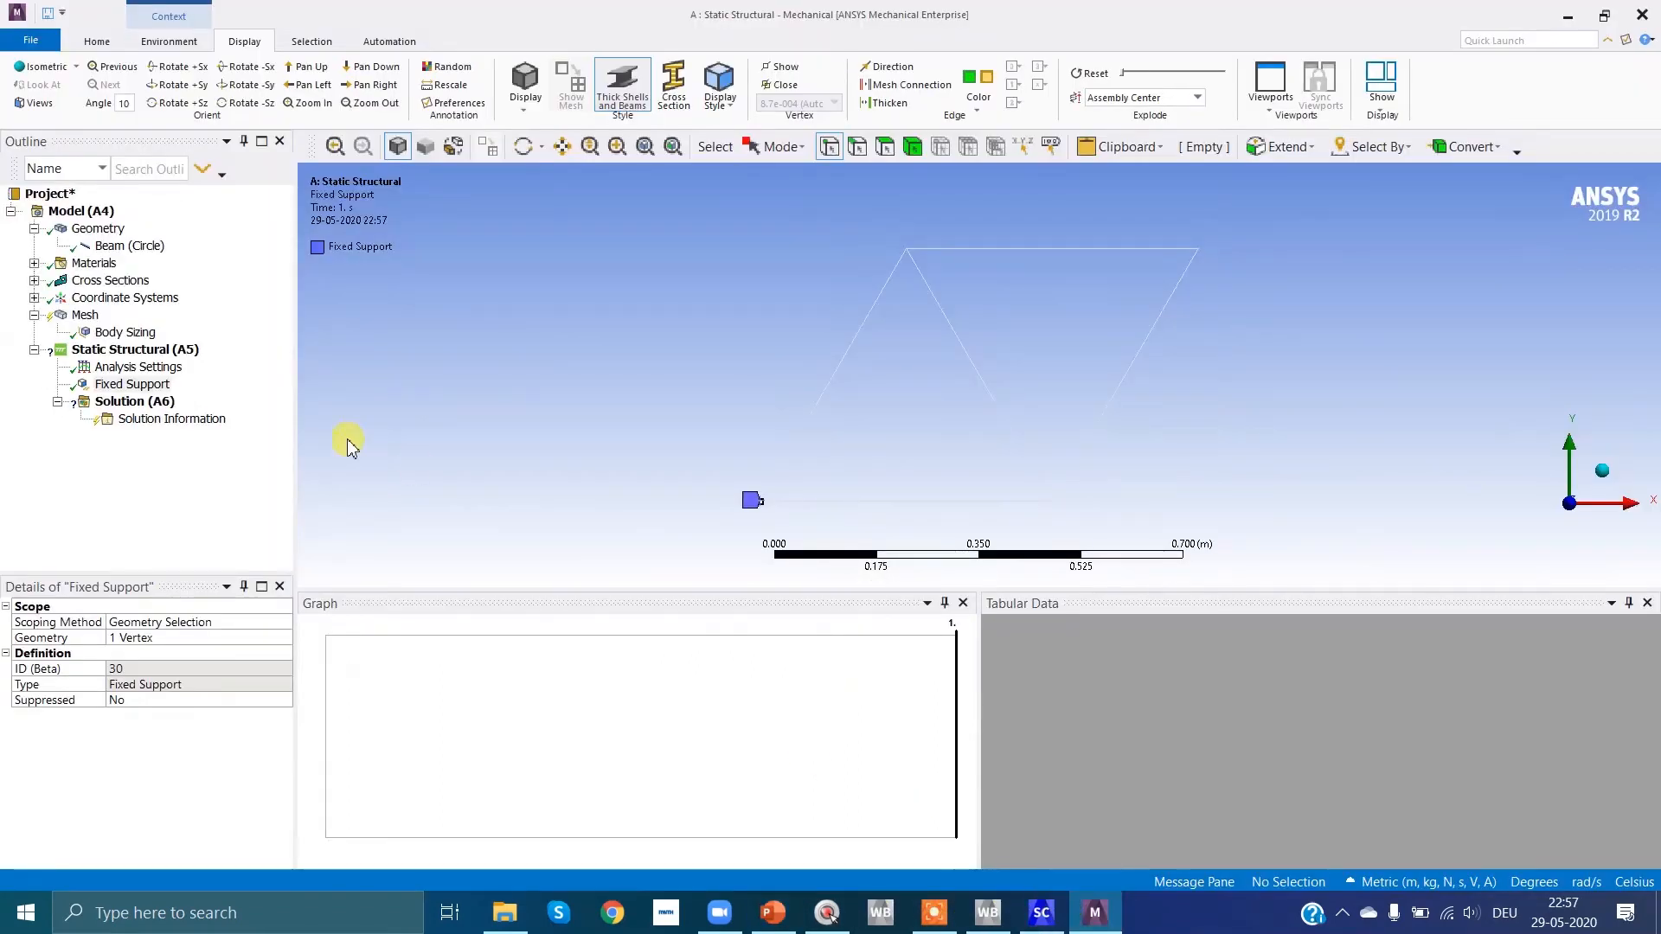
left_click(125, 349)
right_click(134, 350)
mouse_move(178, 367)
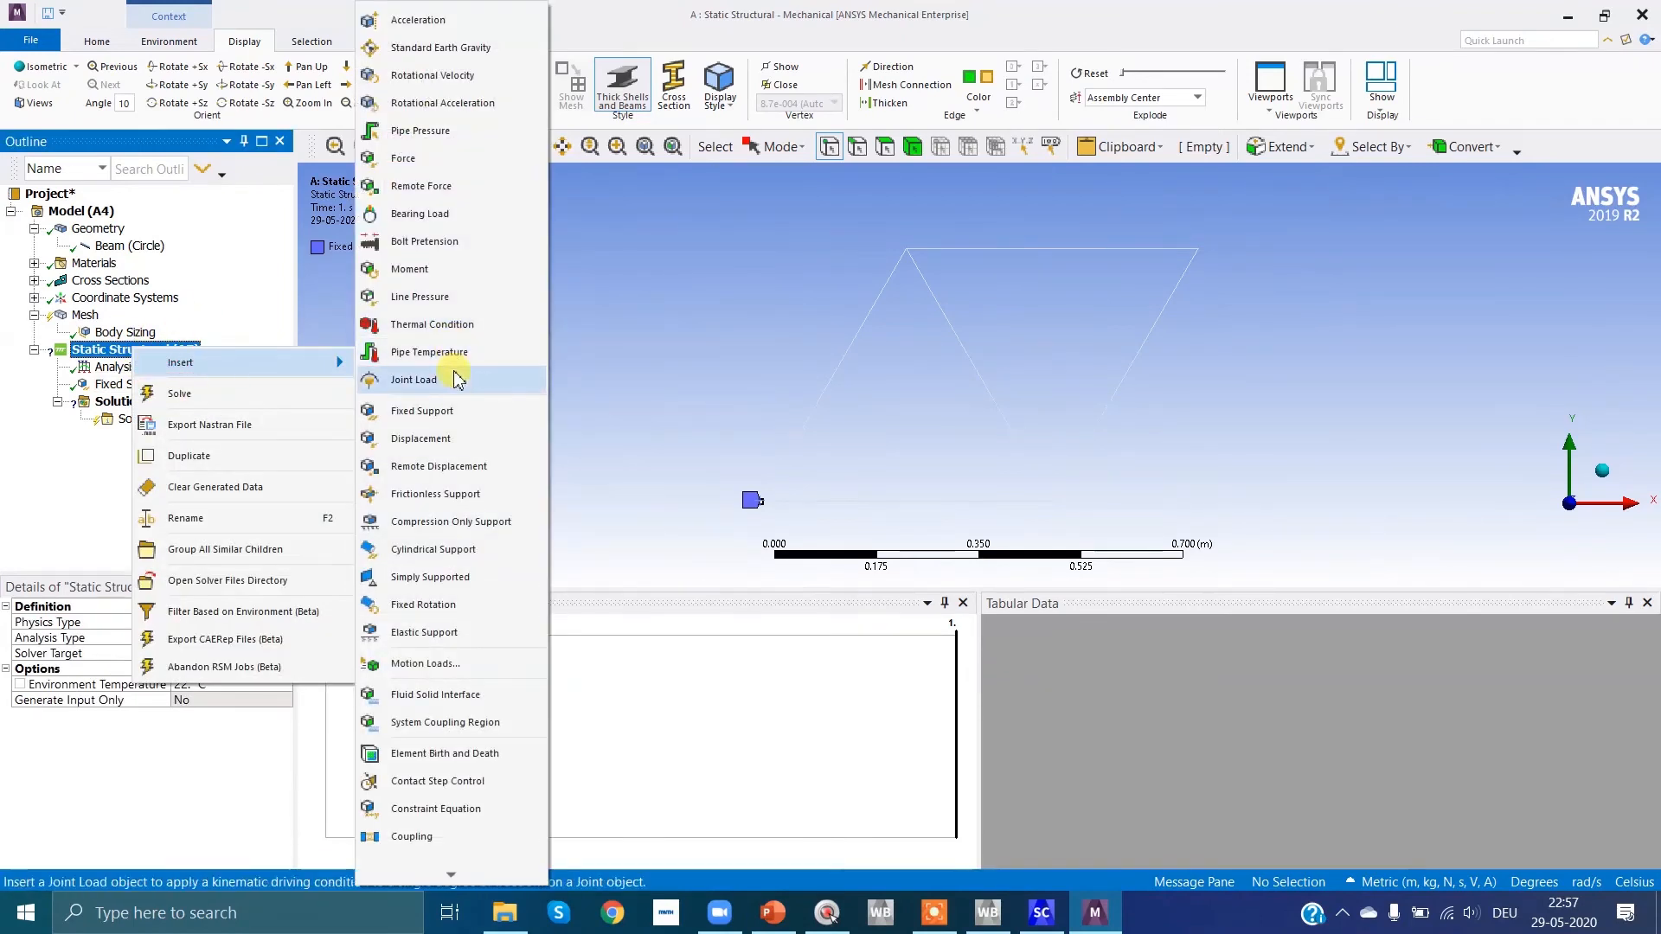
left_click(430, 439)
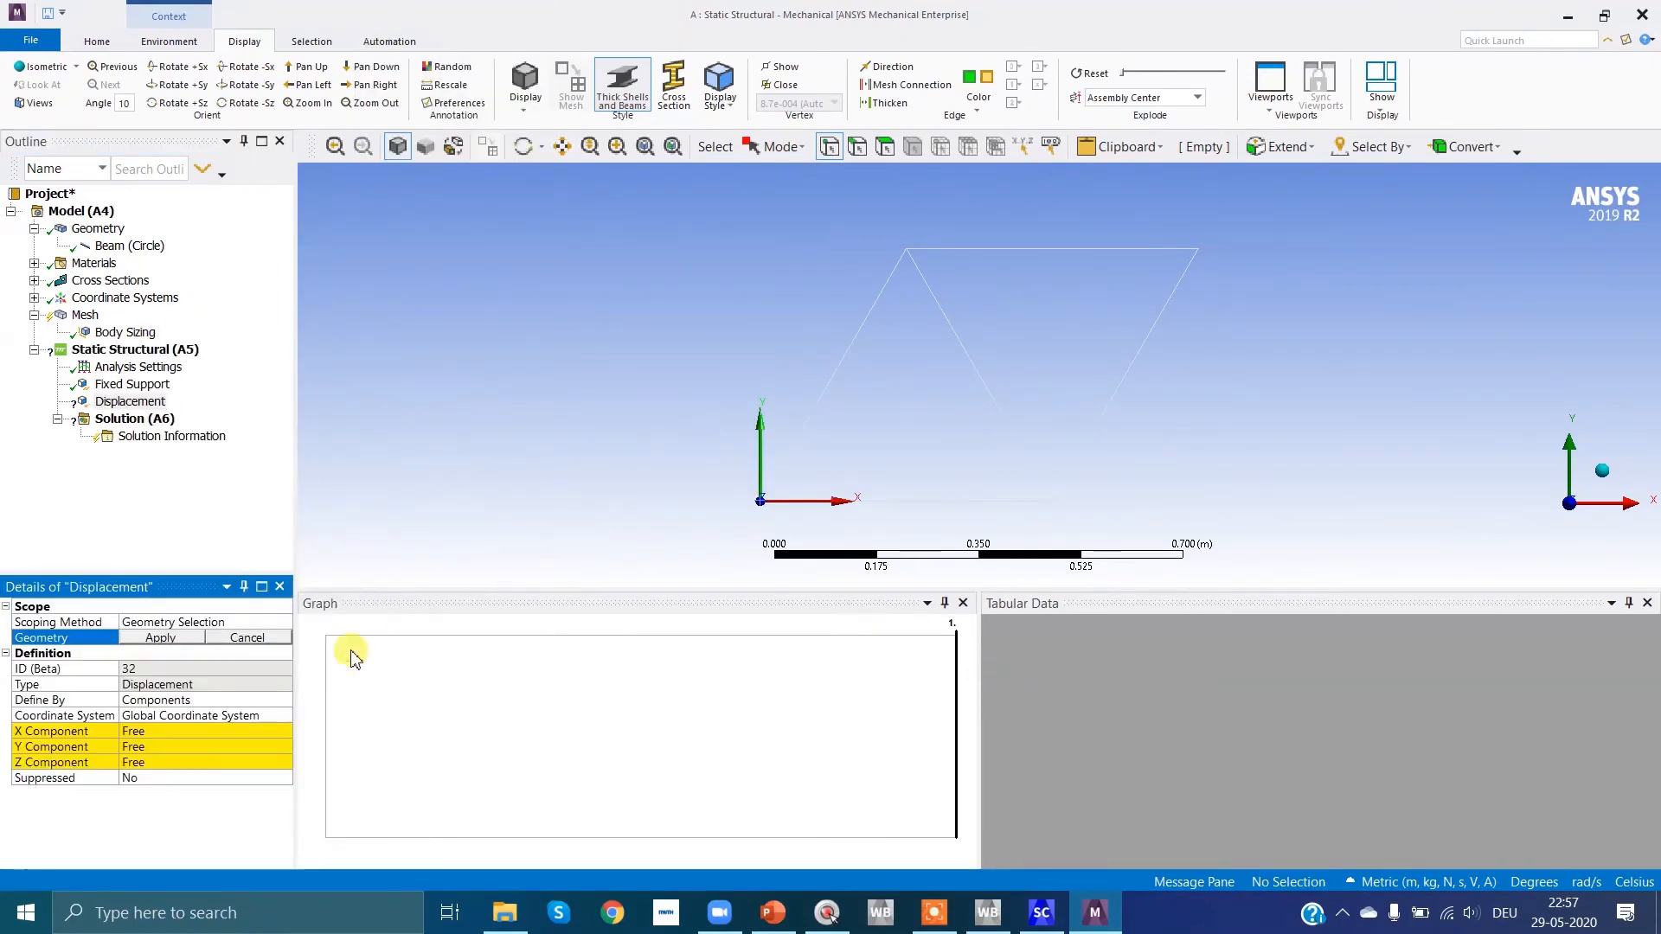
Step: Scope the displacement to the lower-right truss vertex (node 2), with Y and Z components 0 m and X free
left_click(1051, 504)
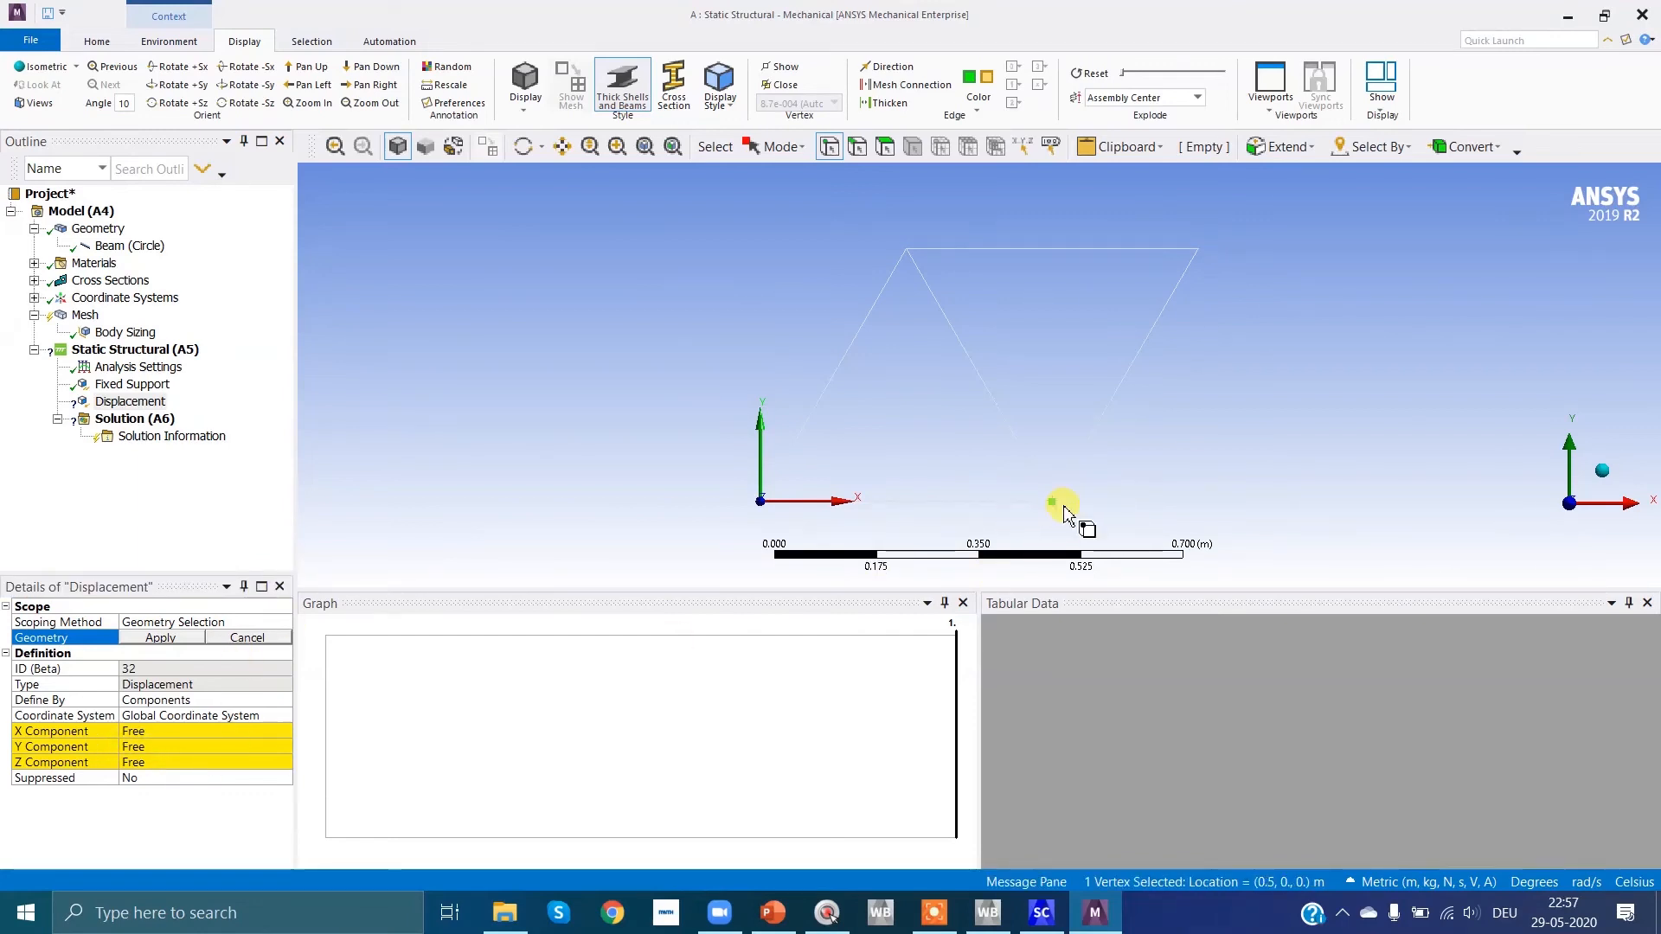
left_click(143, 748)
type("0")
left_click(152, 762)
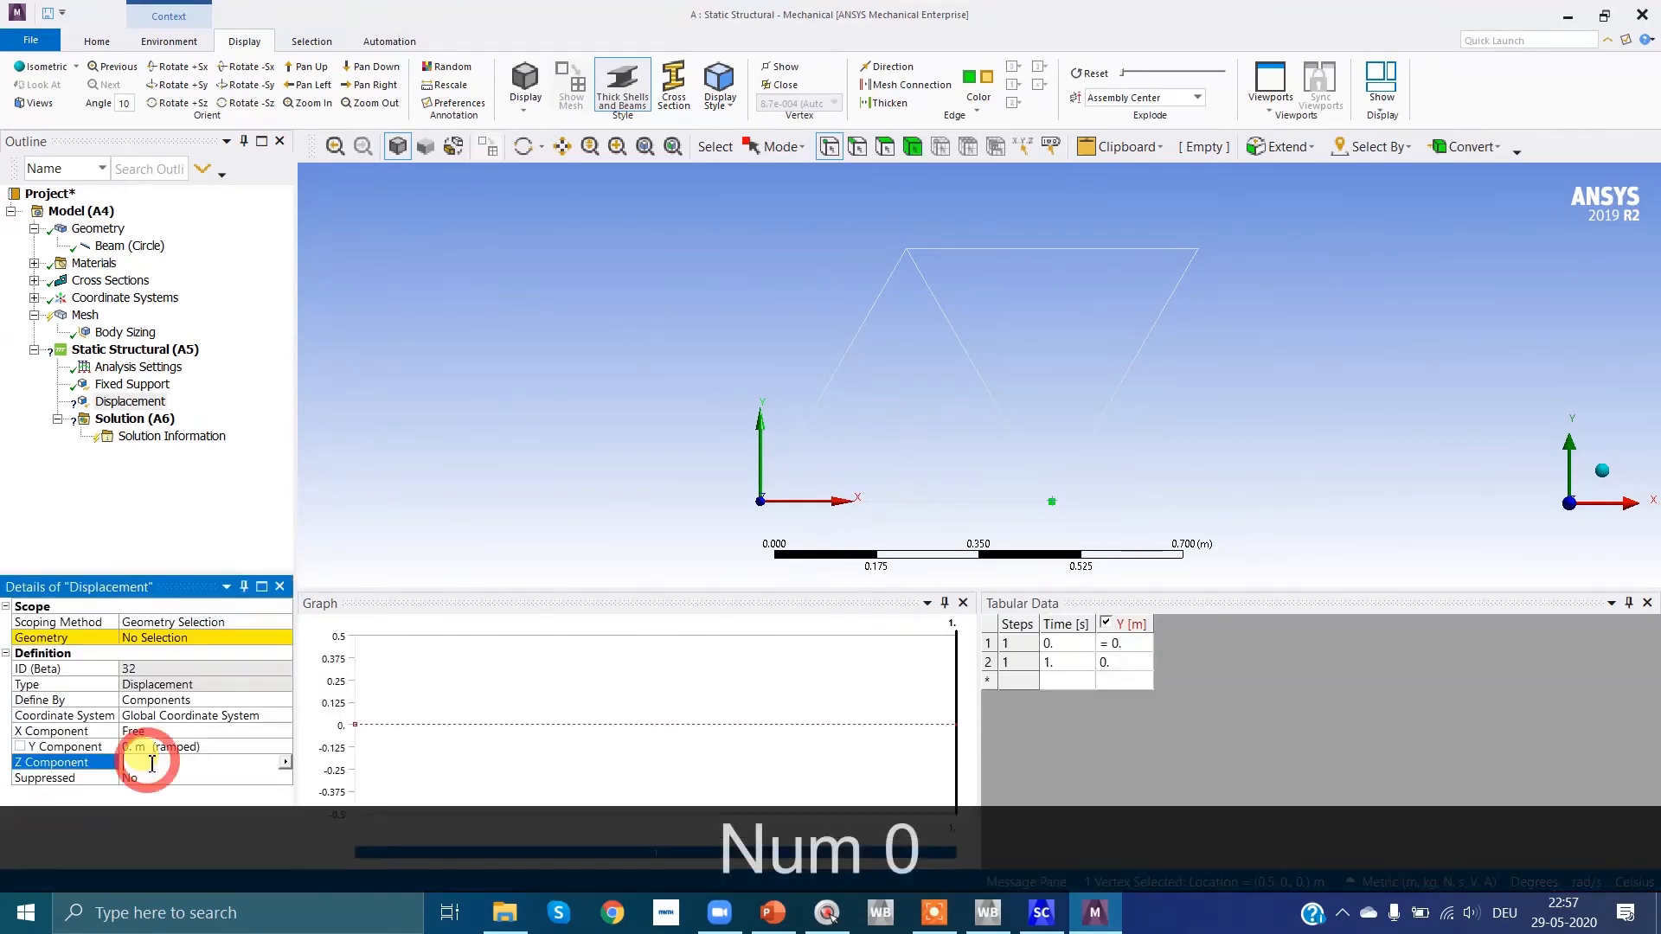
key("Return")
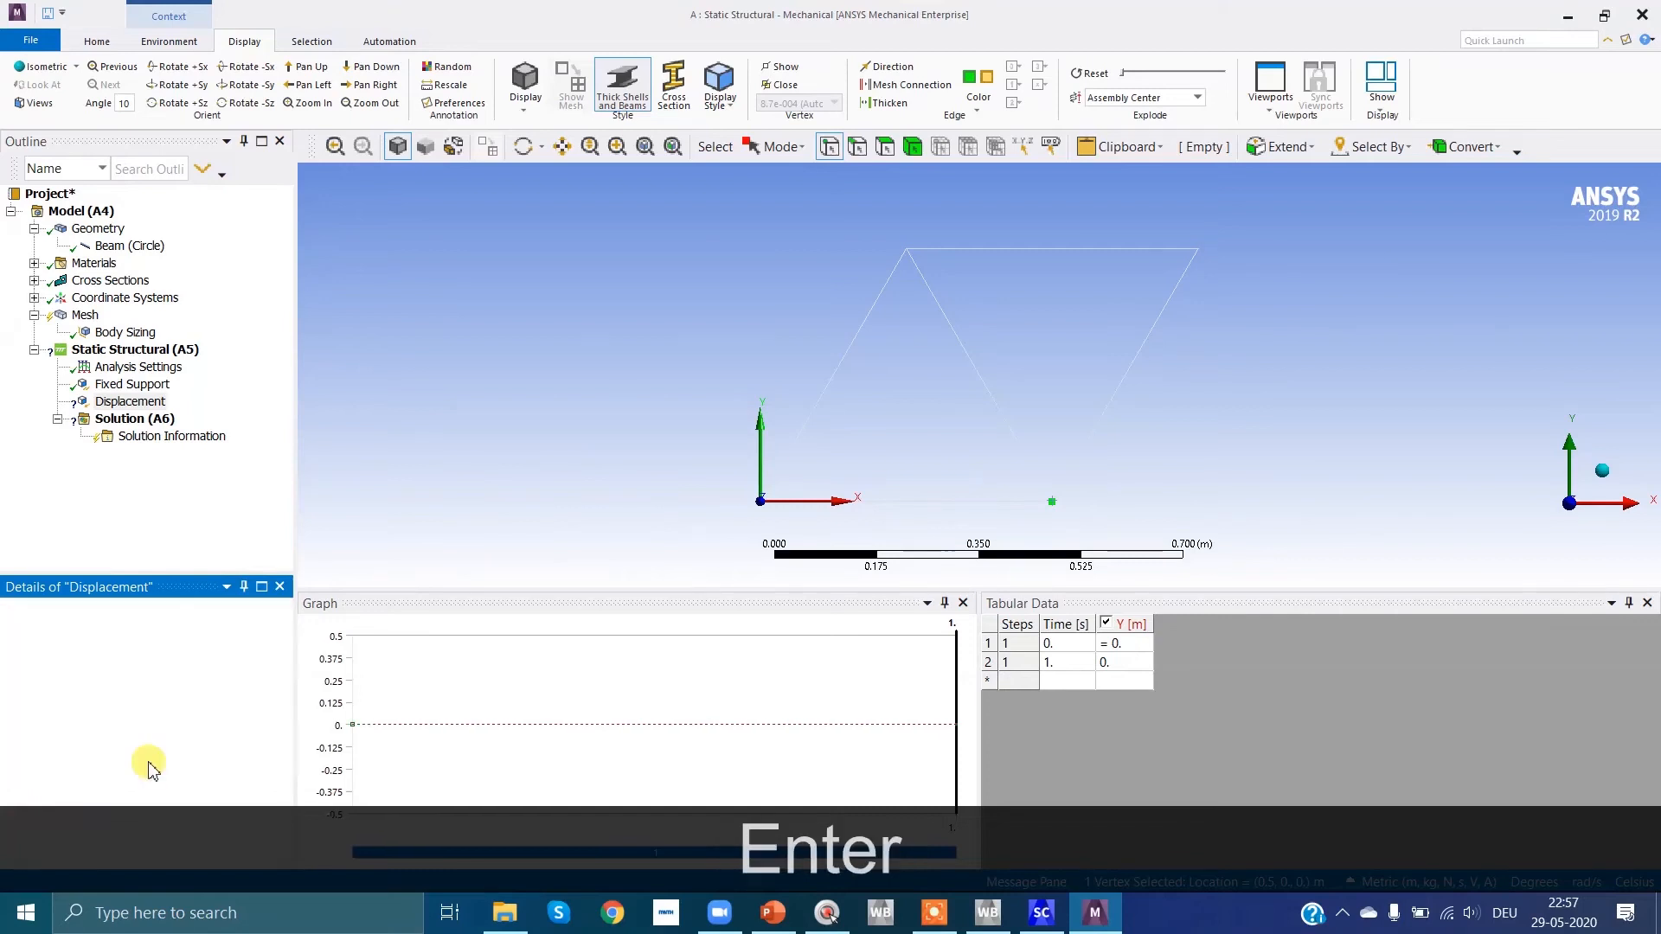
left_click(152, 640)
left_click(150, 638)
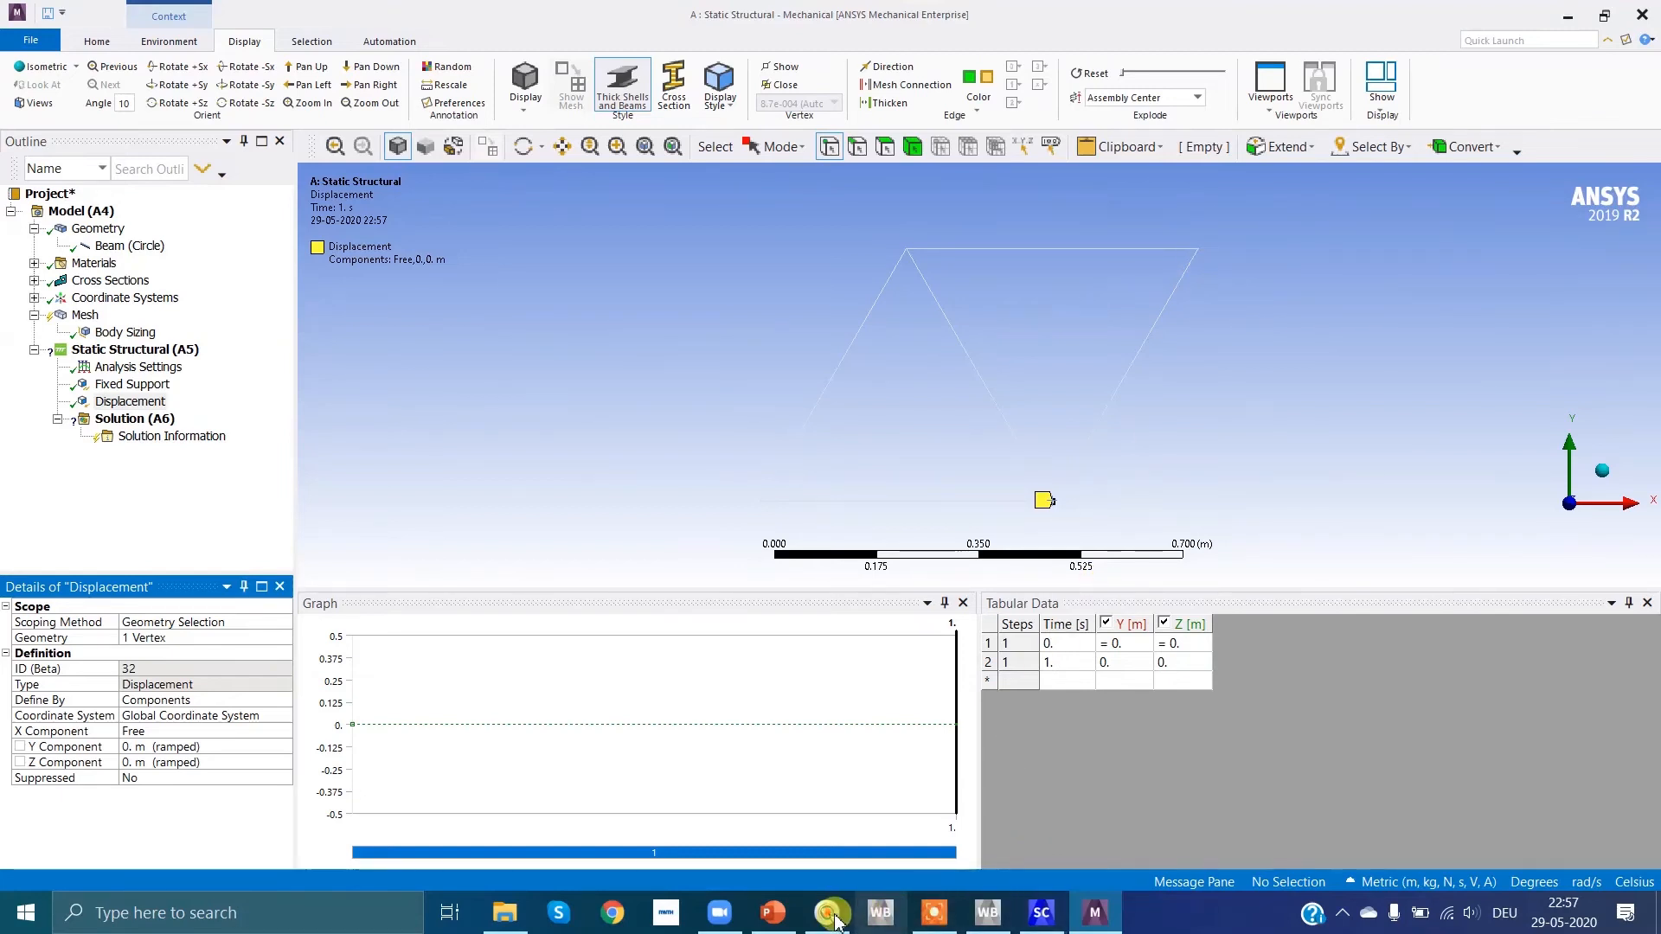
Step: Check the node 4 load on the PowerPoint slide, return to Mechanical and insert a second Displacement under Static Structural
left_click(772, 912)
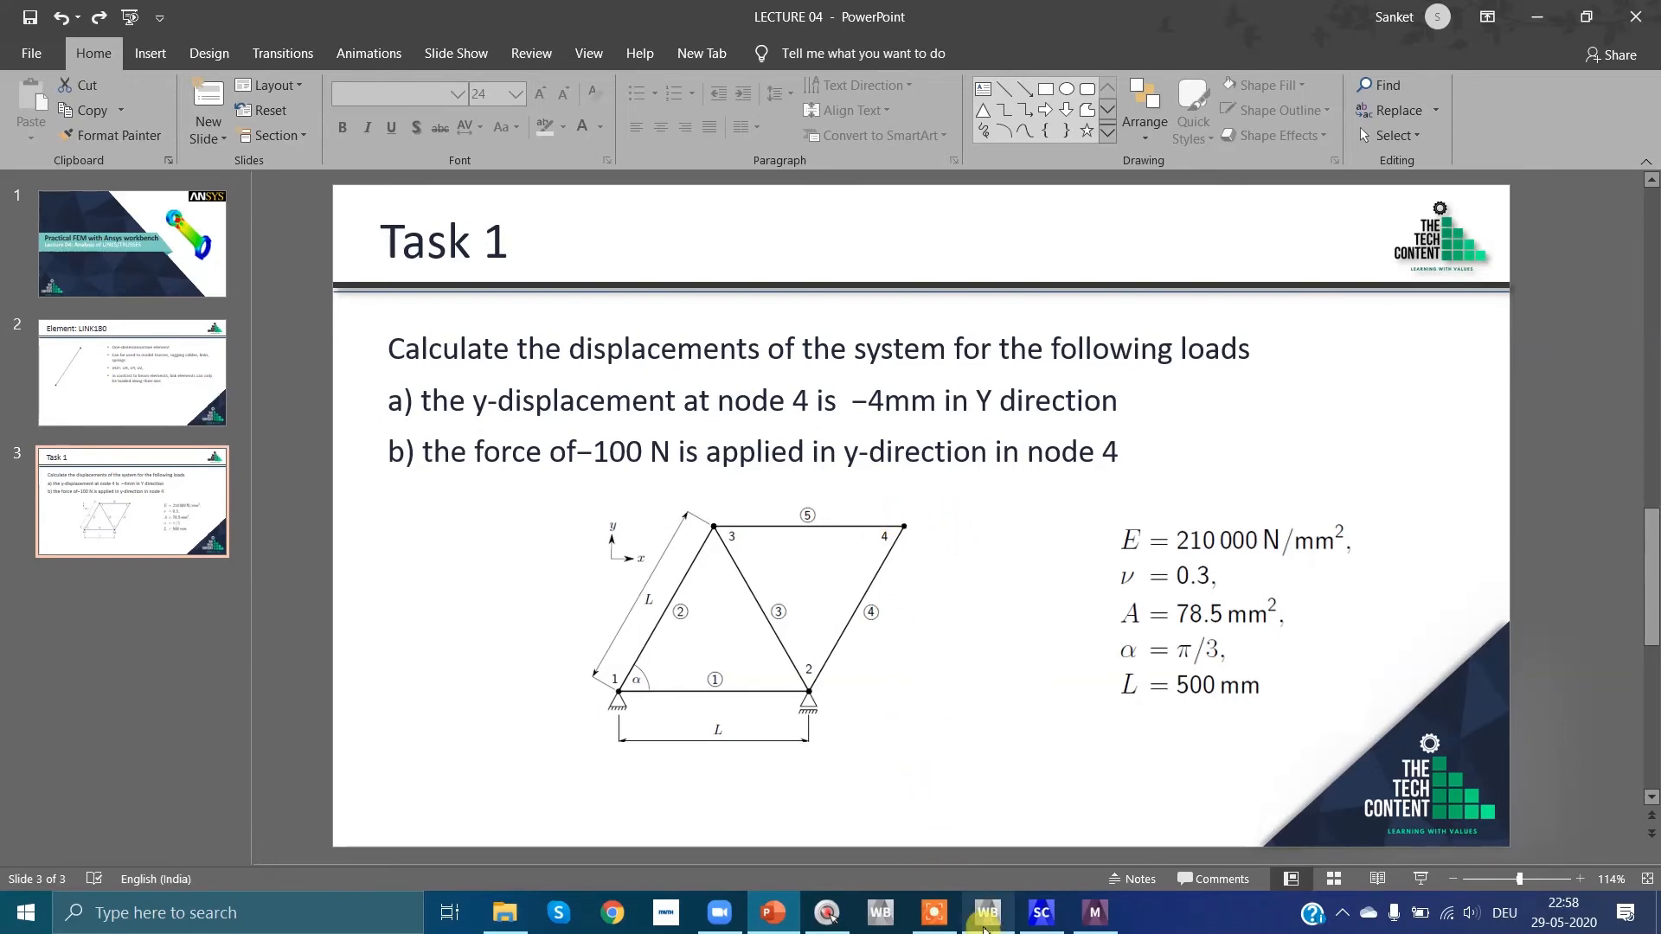
left_click(1098, 919)
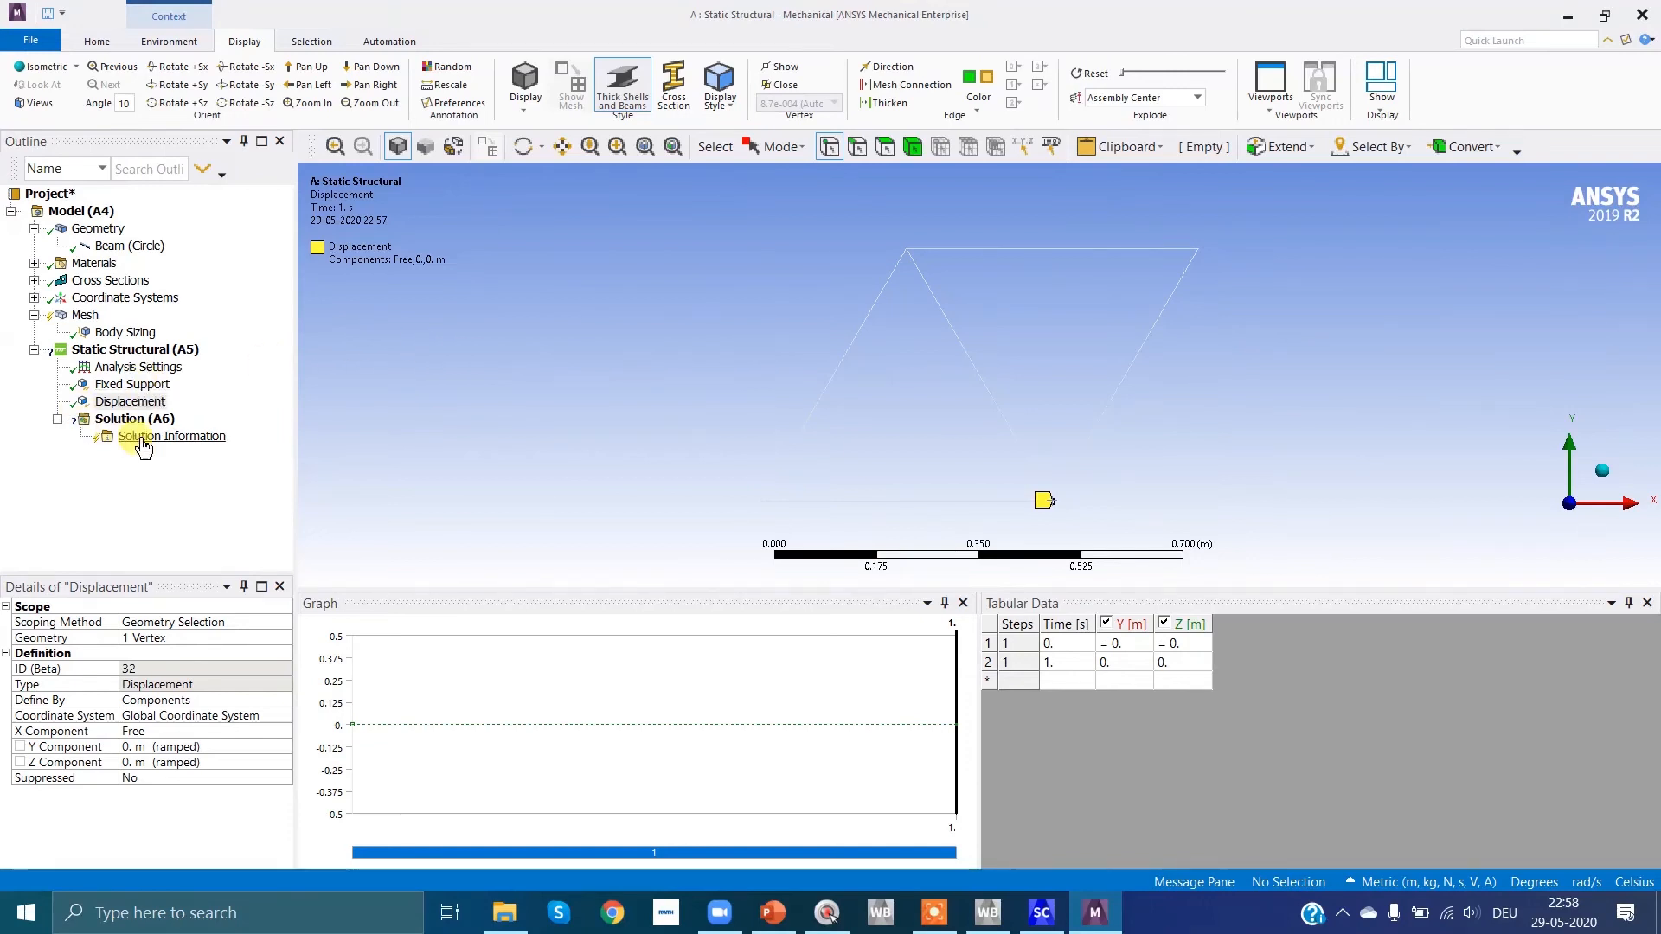
left_click(161, 352)
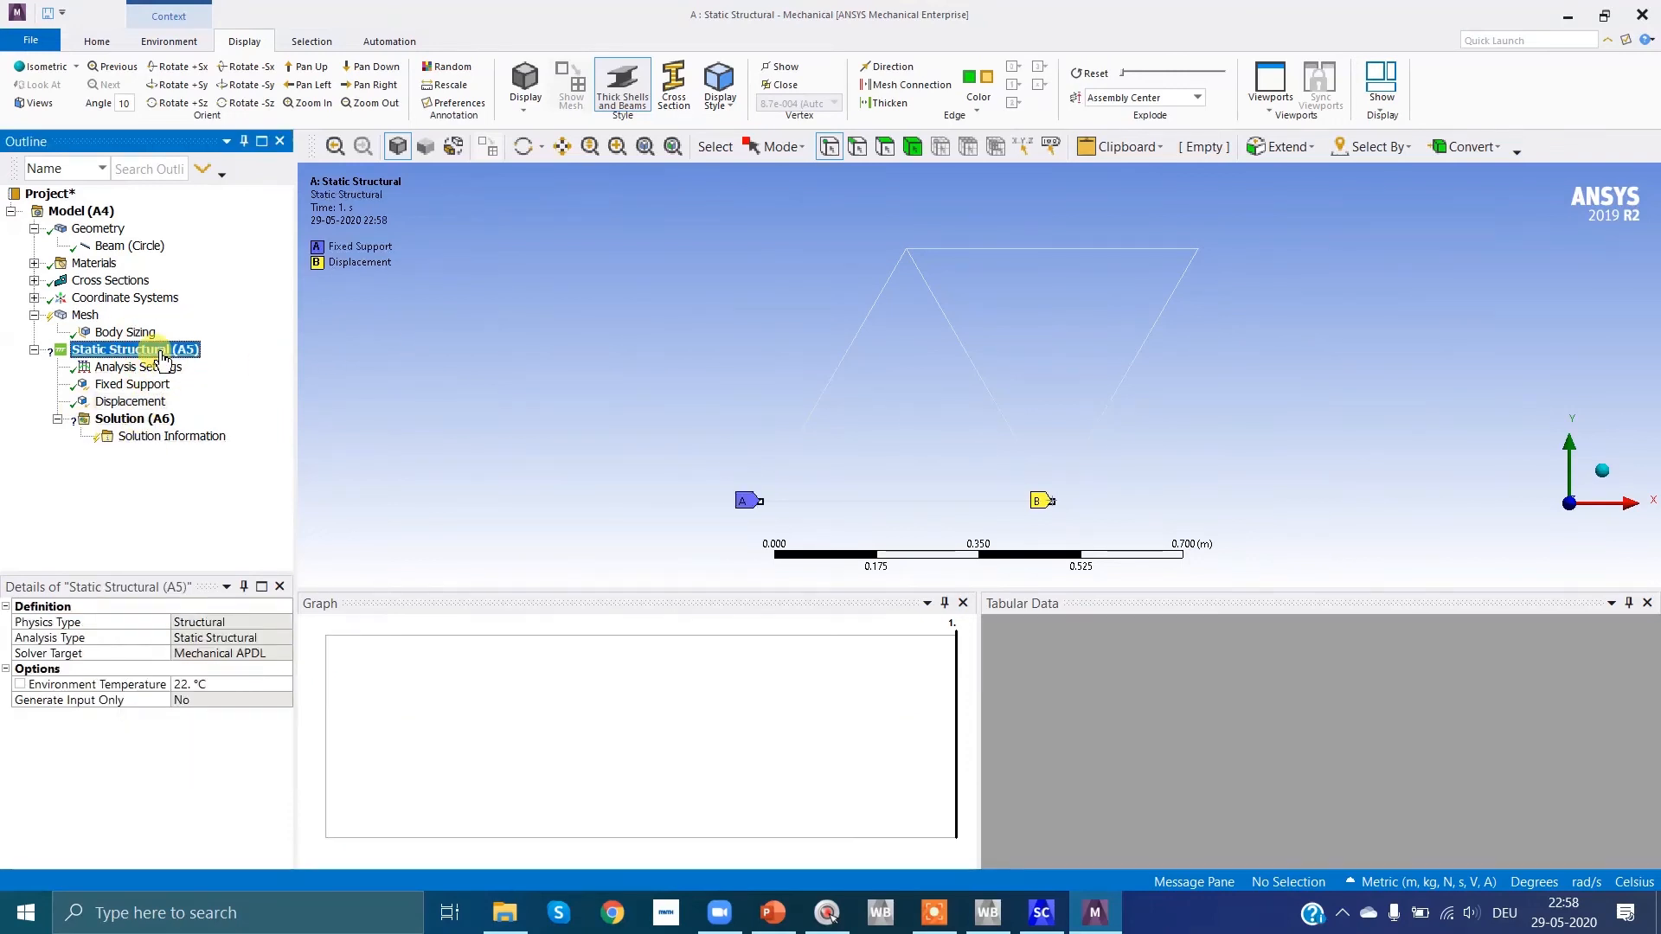
right_click(163, 354)
mouse_move(206, 365)
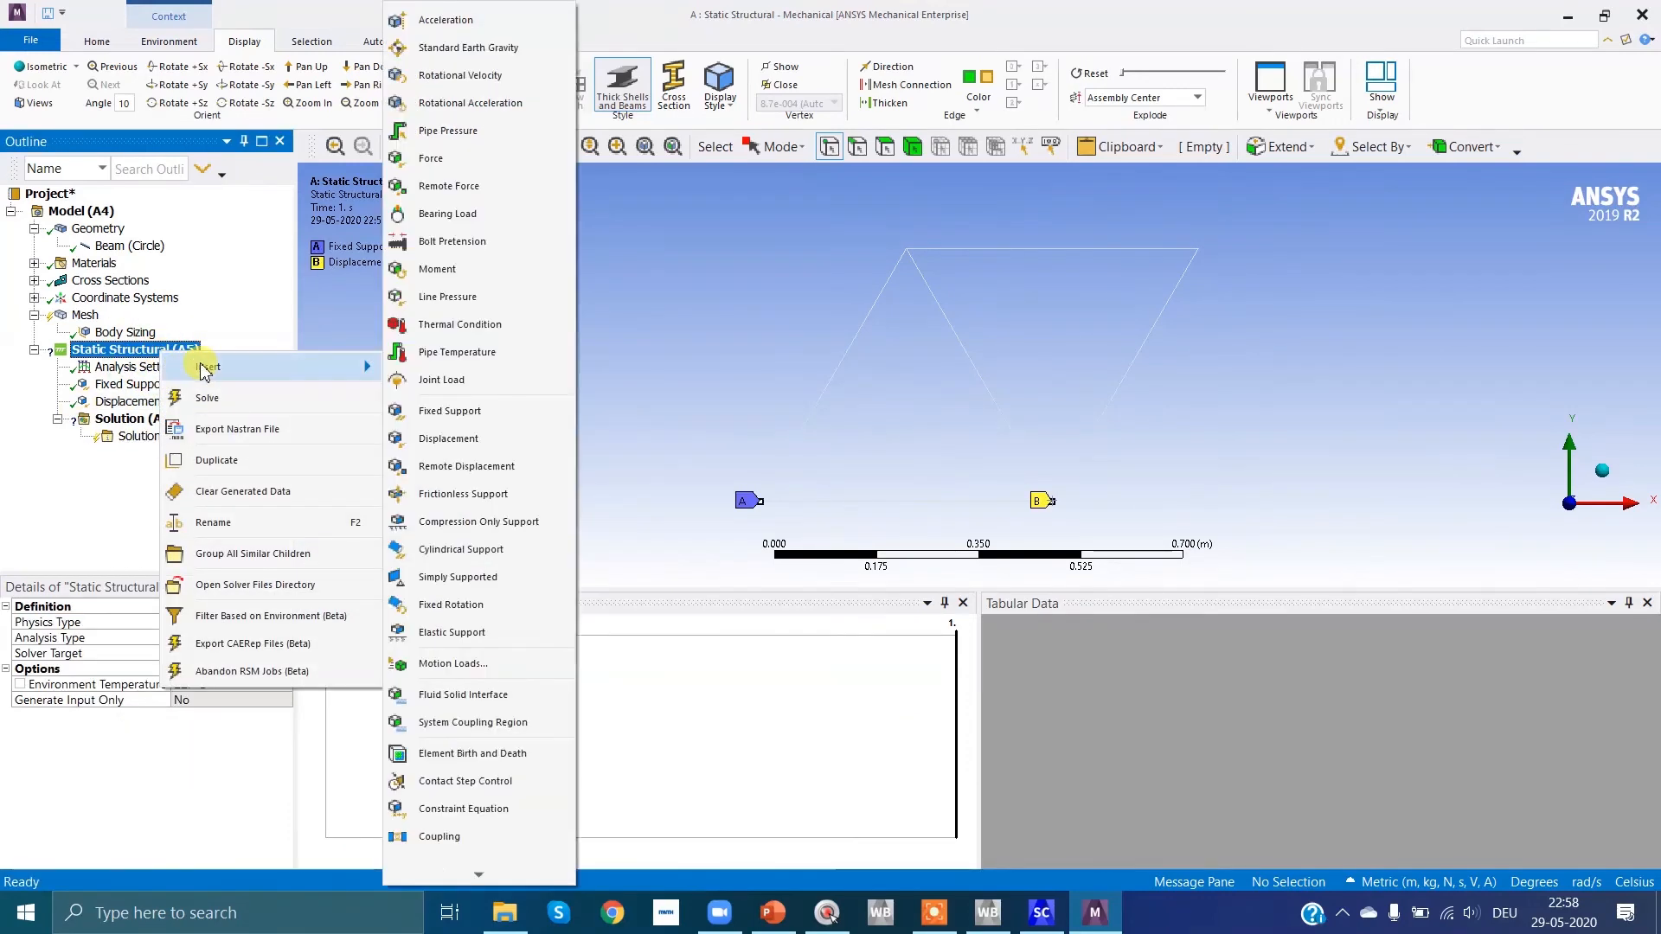
left_click(484, 439)
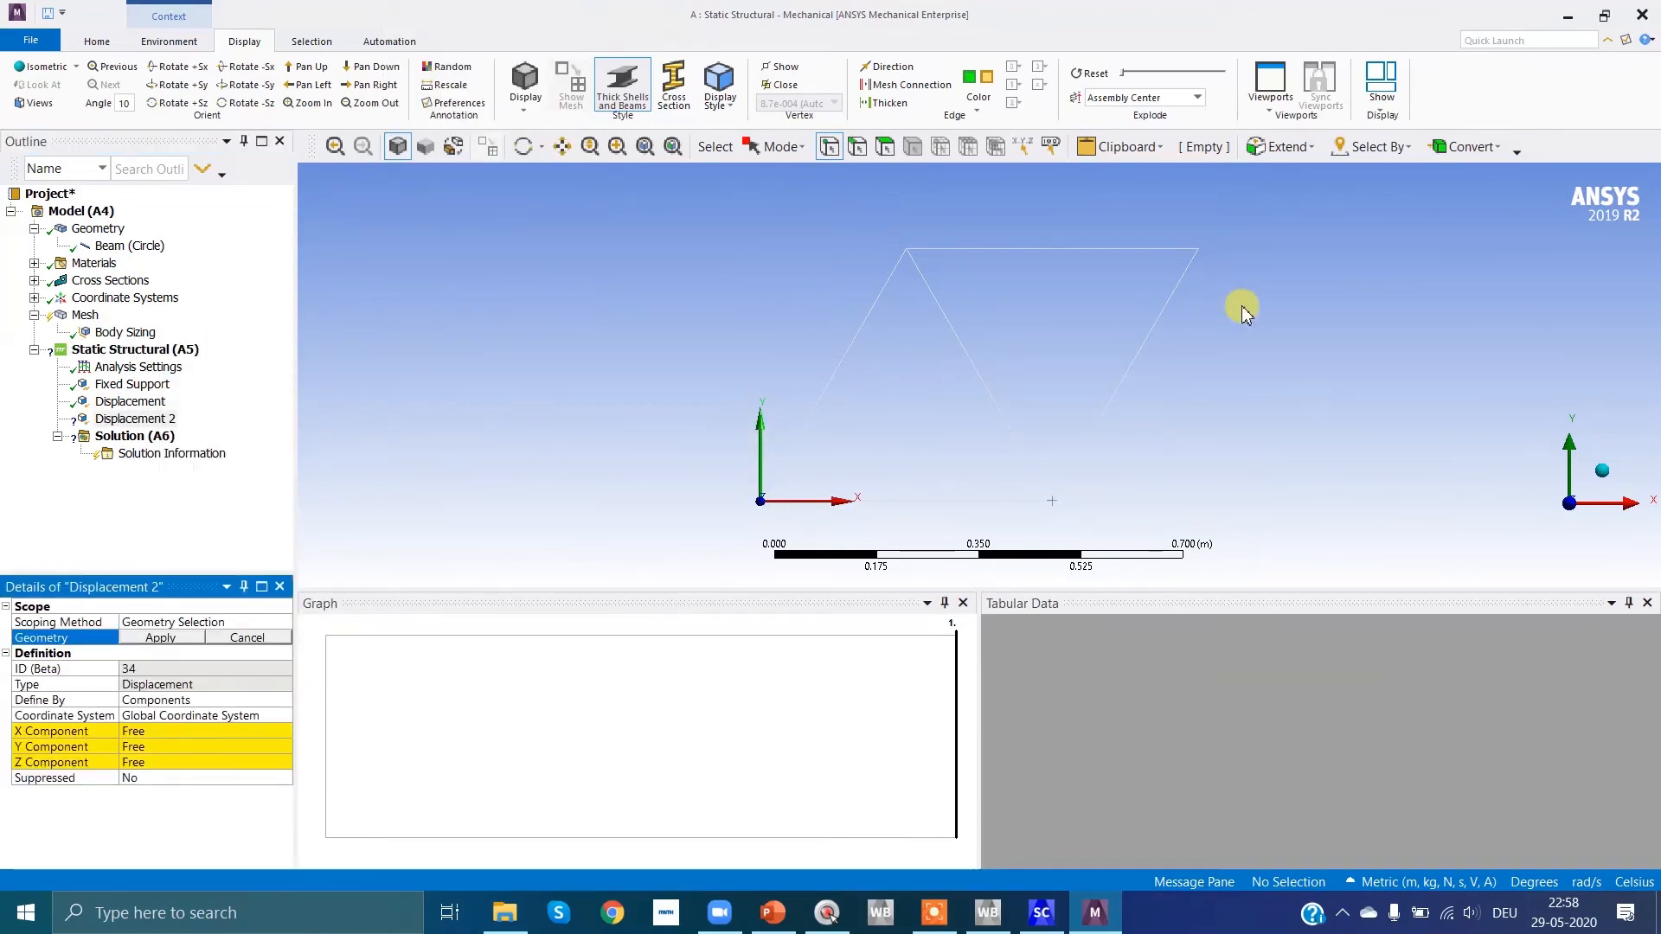
Step: Select the truss's upper-right vertex (node 4) and set the second displacement's Y component to -0.004 m
left_click(1199, 250)
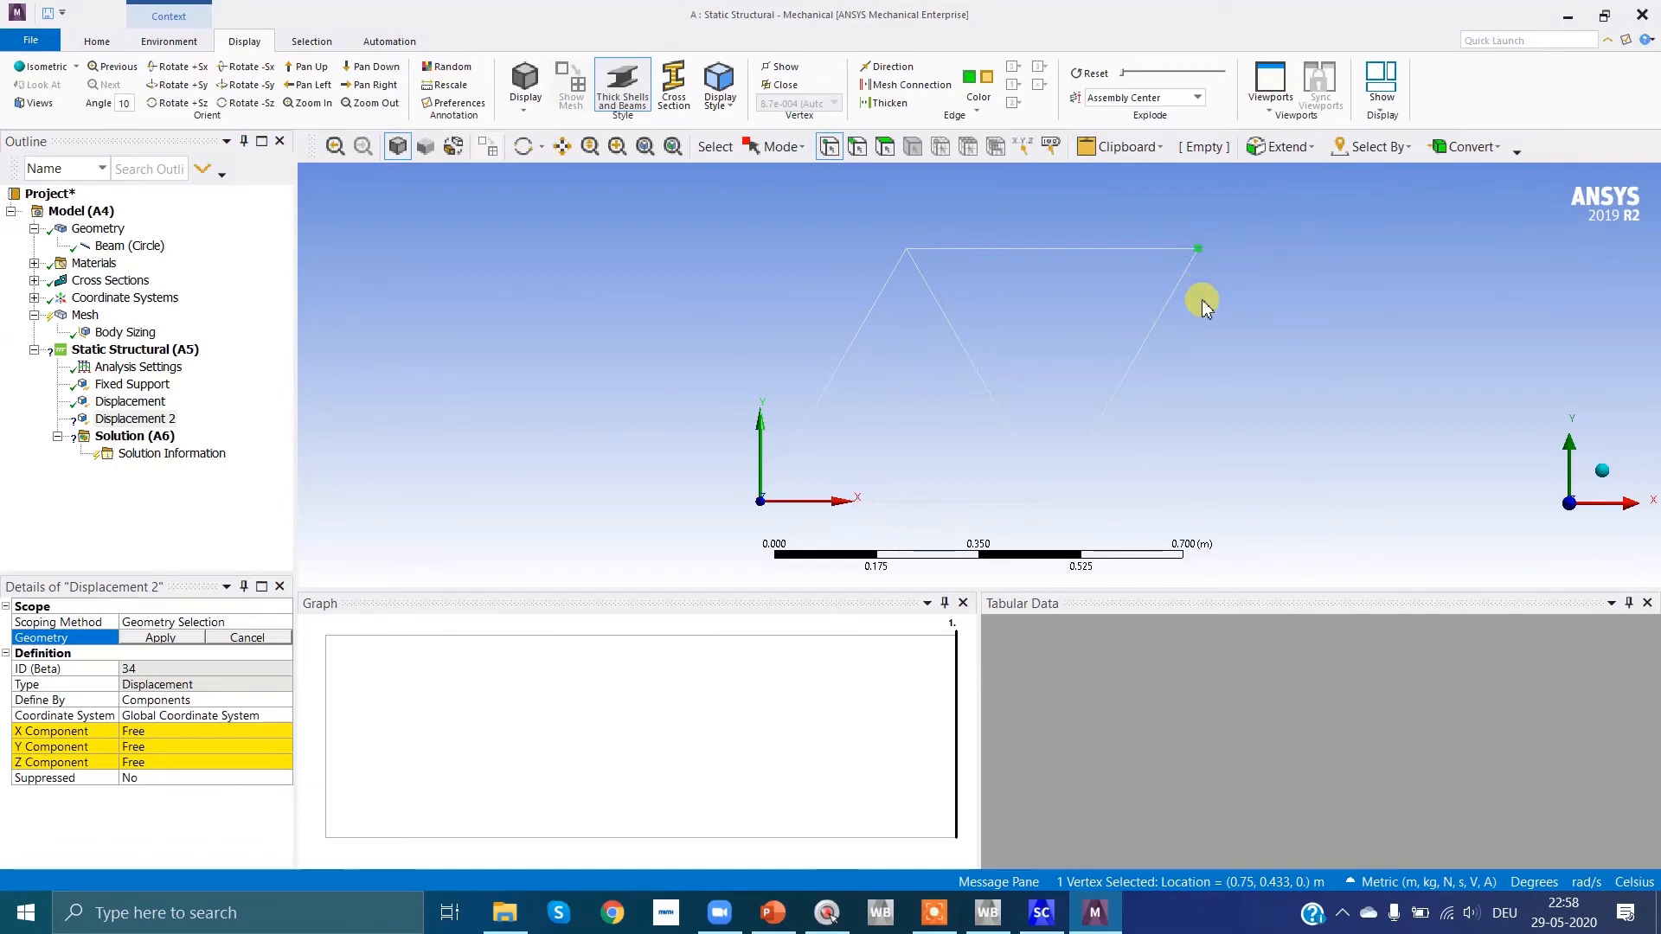
left_click(136, 747)
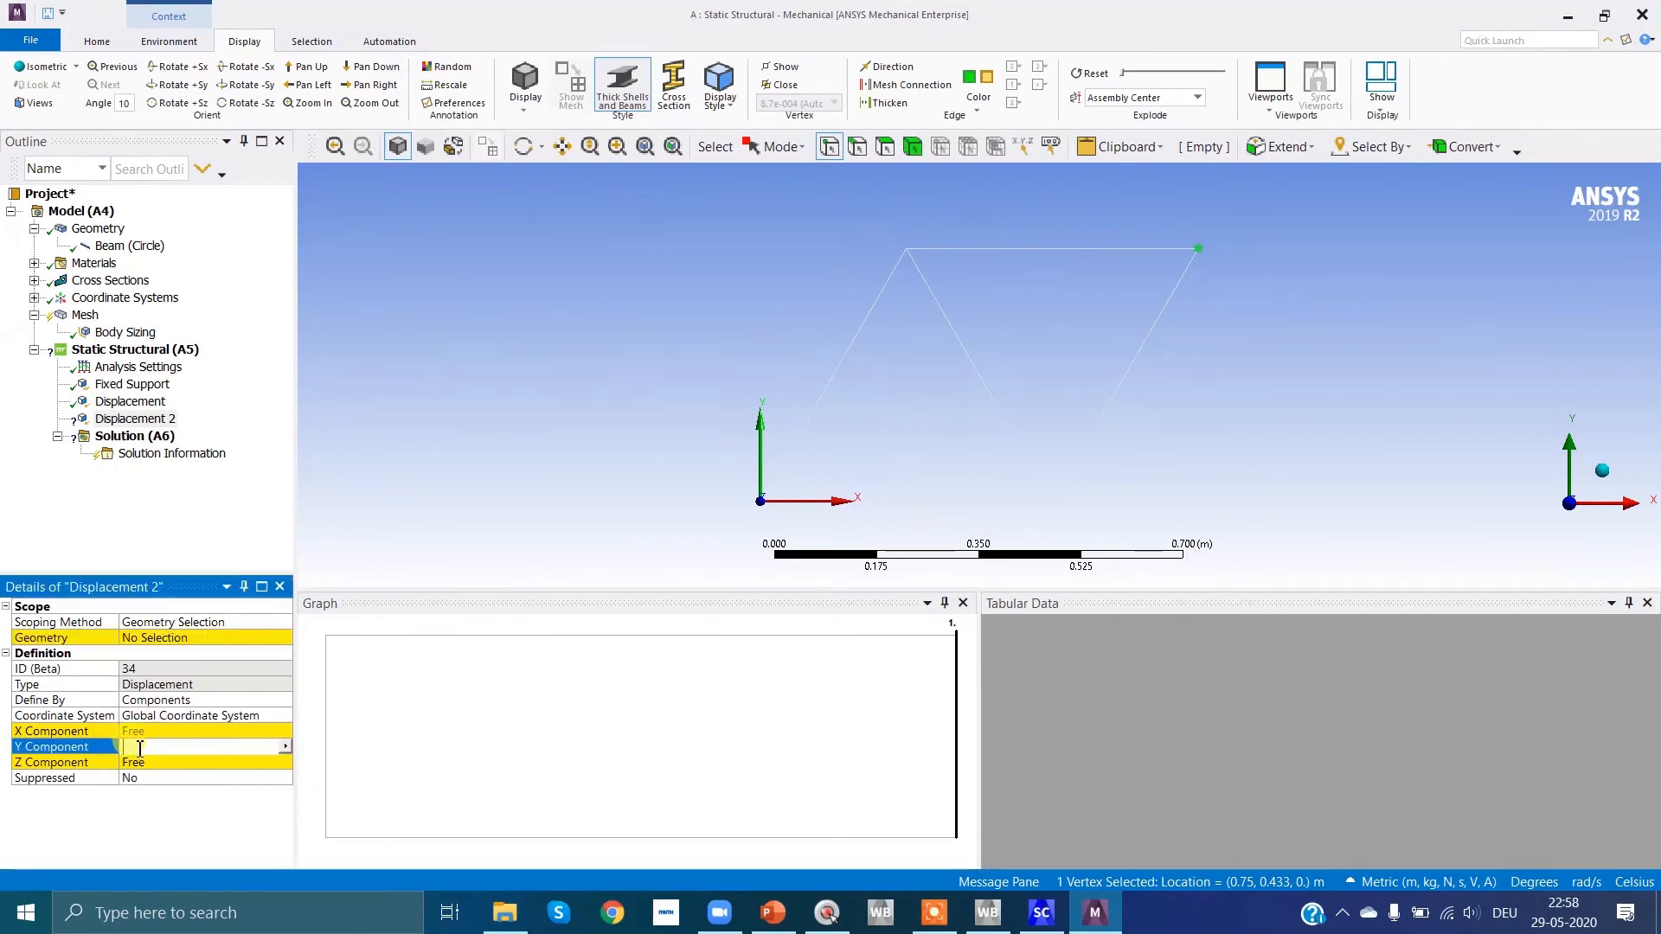
type("-0.")
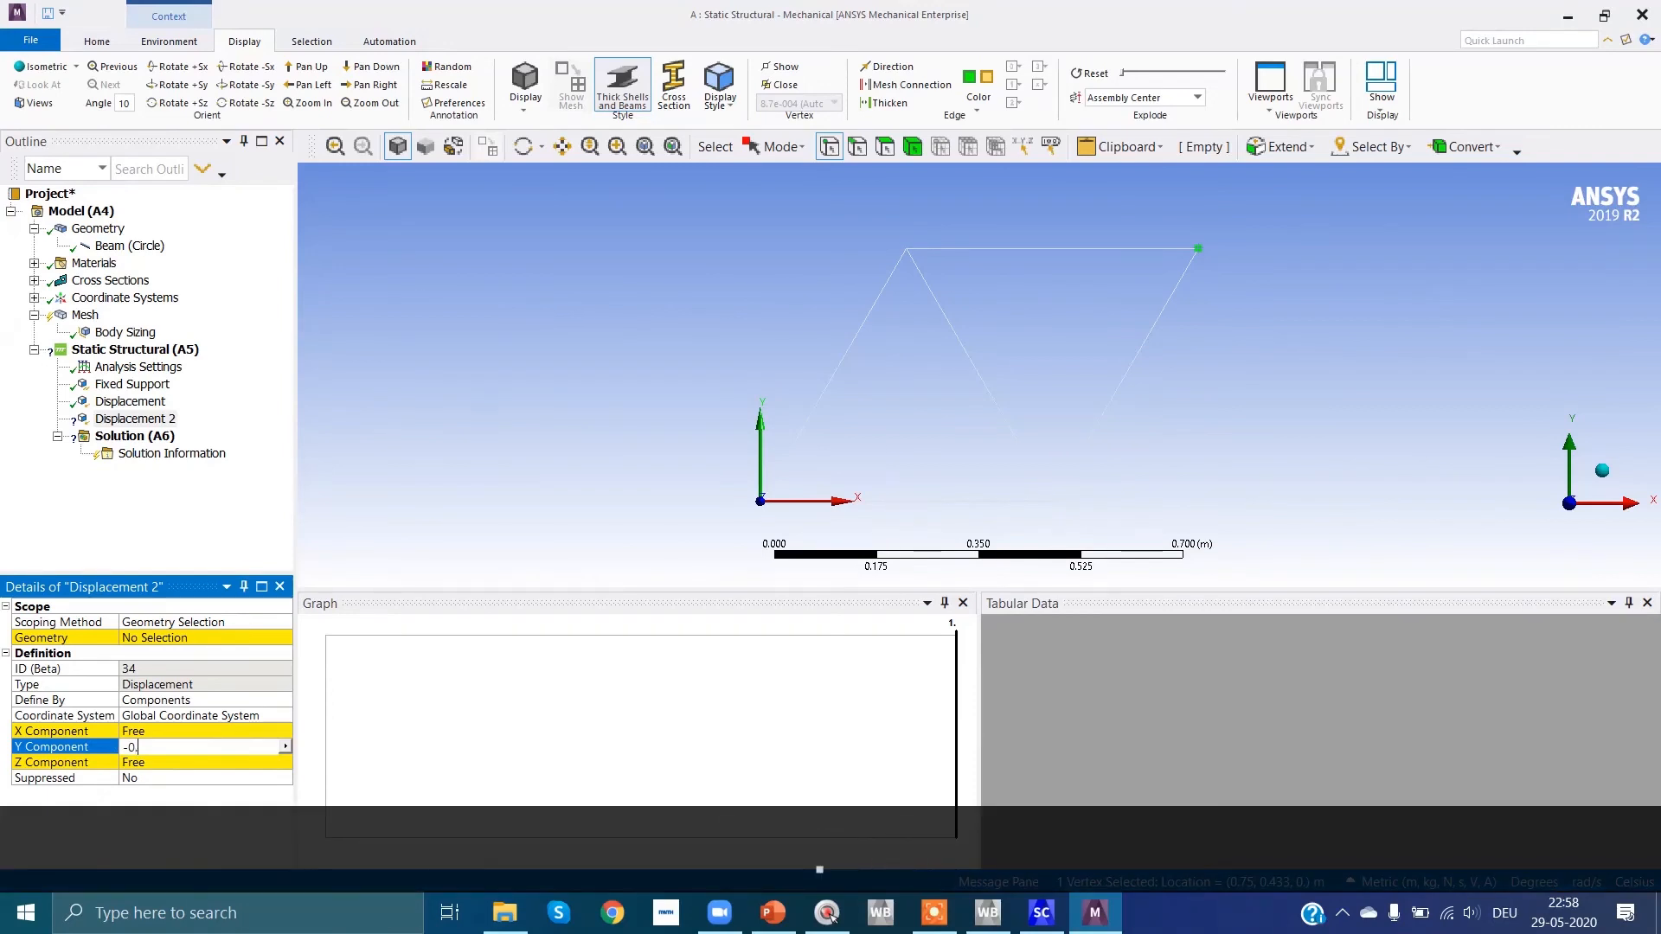
type("004")
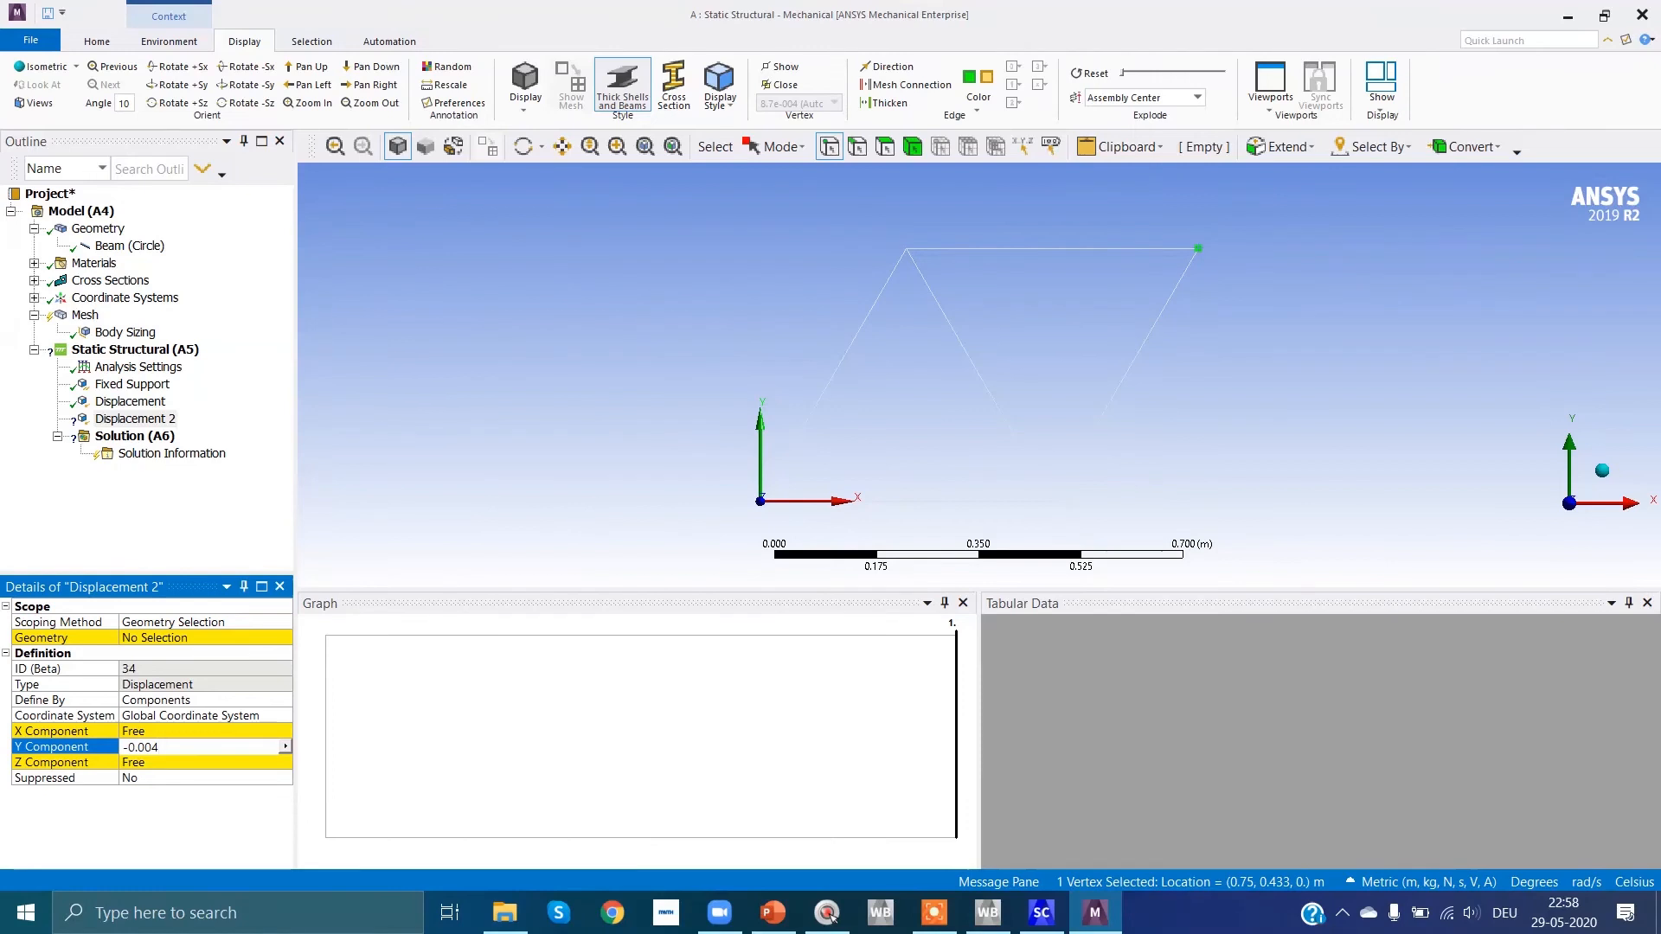
key("Return")
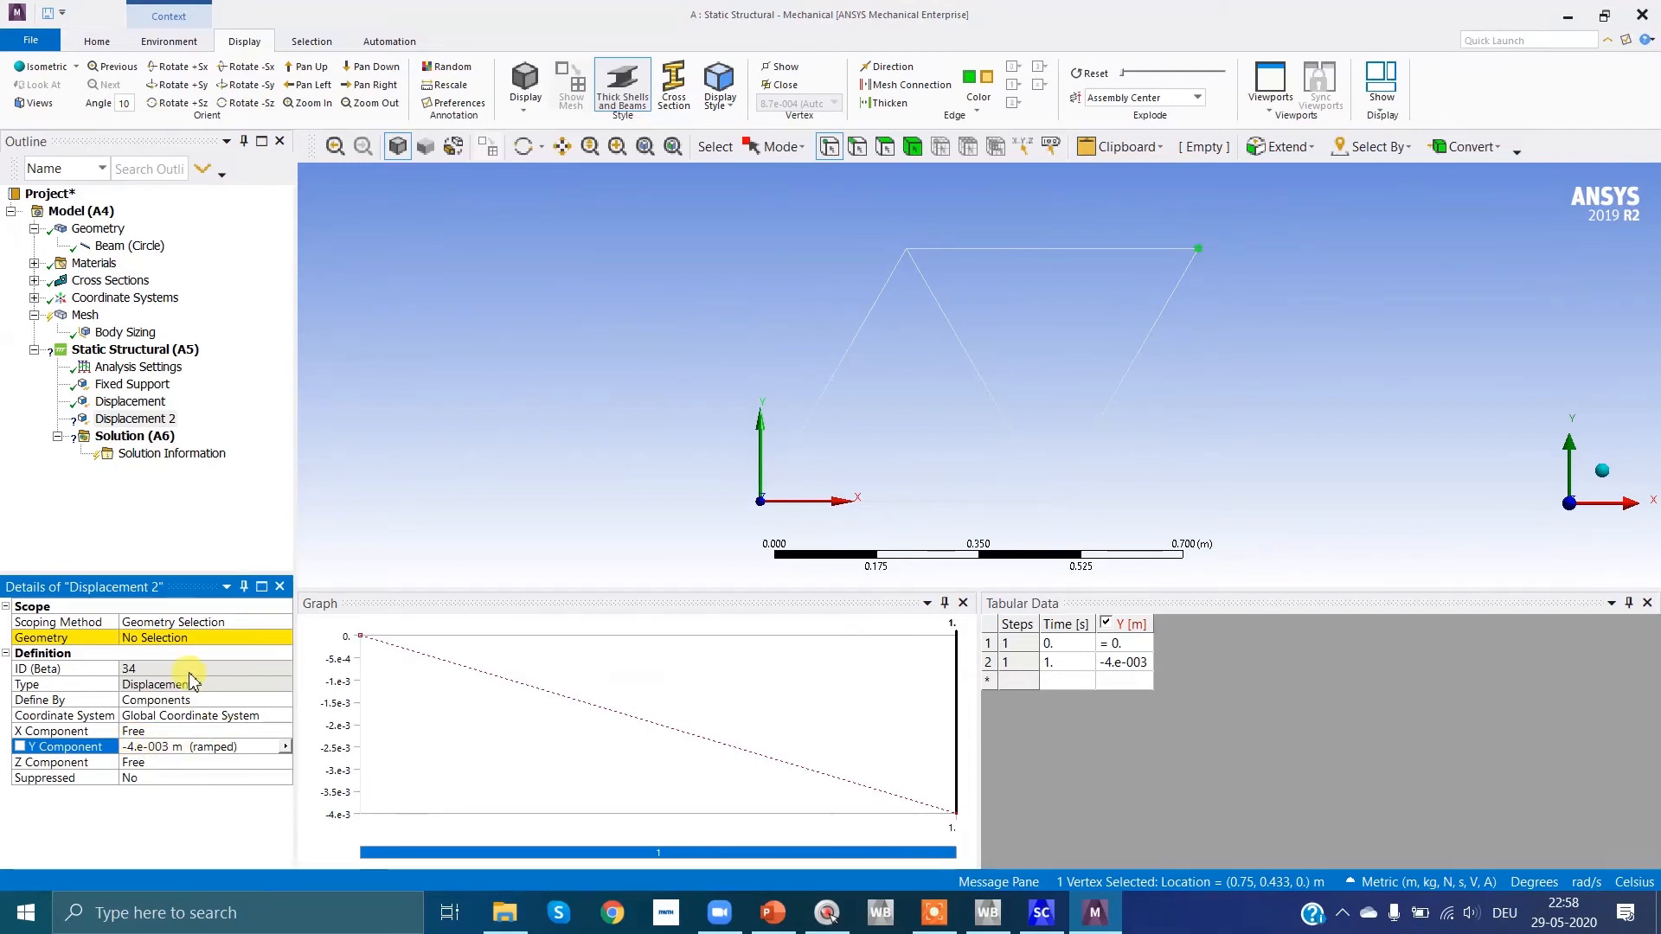
Step: Check the loads on the Task 1 slide in PowerPoint, return to Mechanical and insert a Force on node 4 under Static Structural
left_click(160, 350)
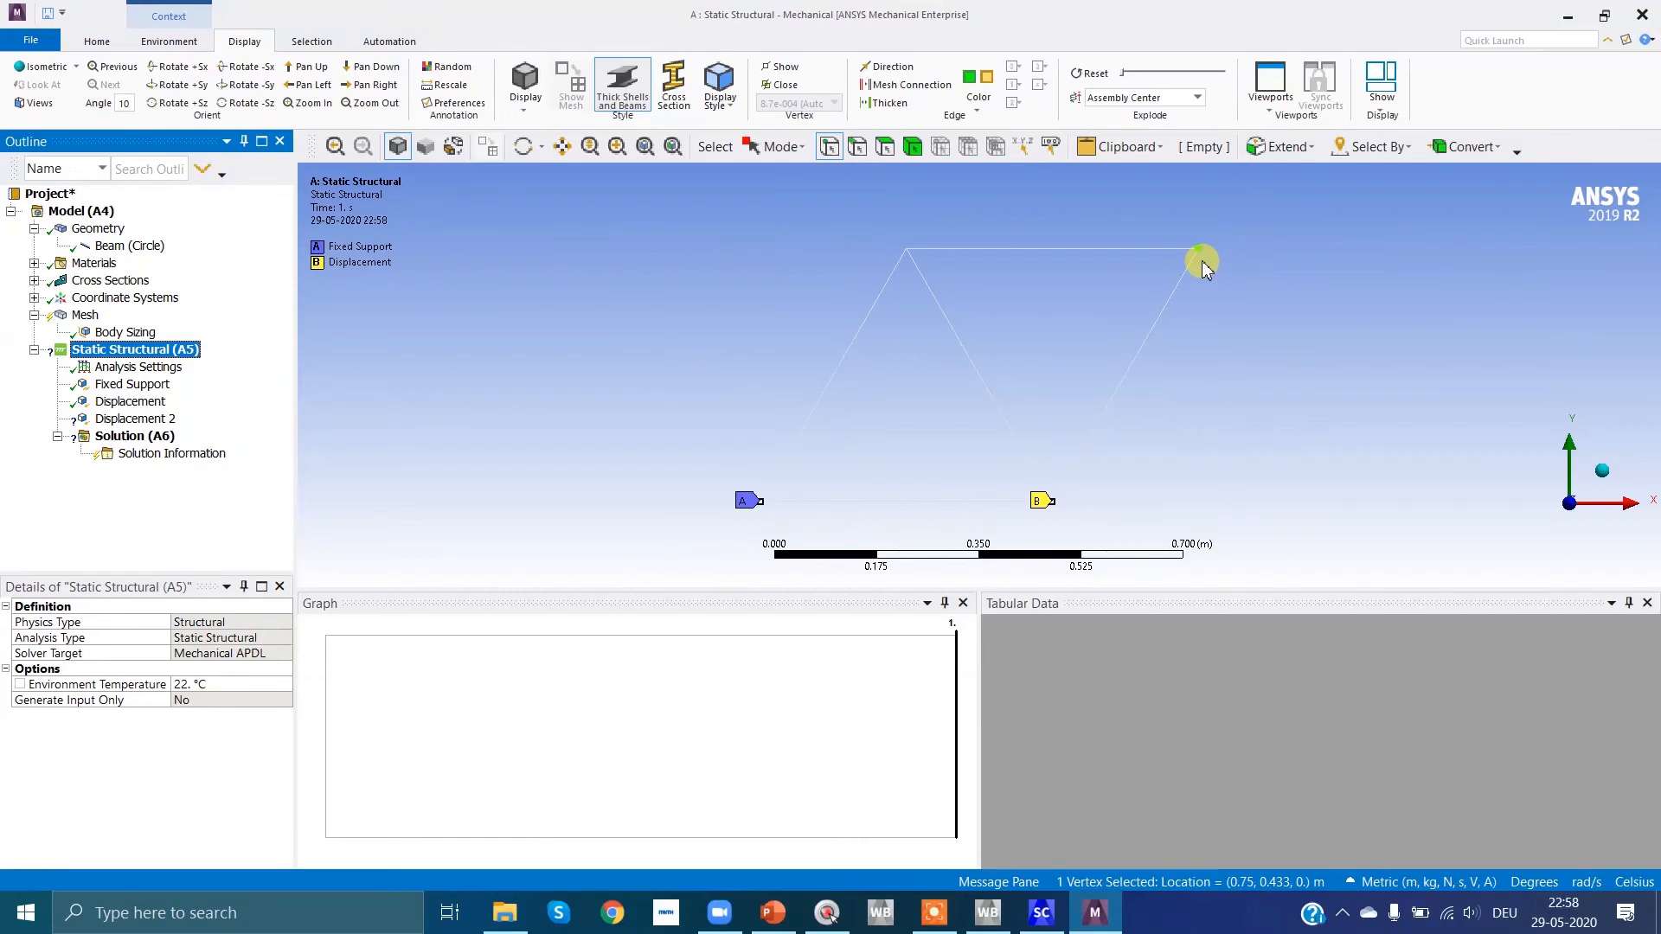
left_click(796, 924)
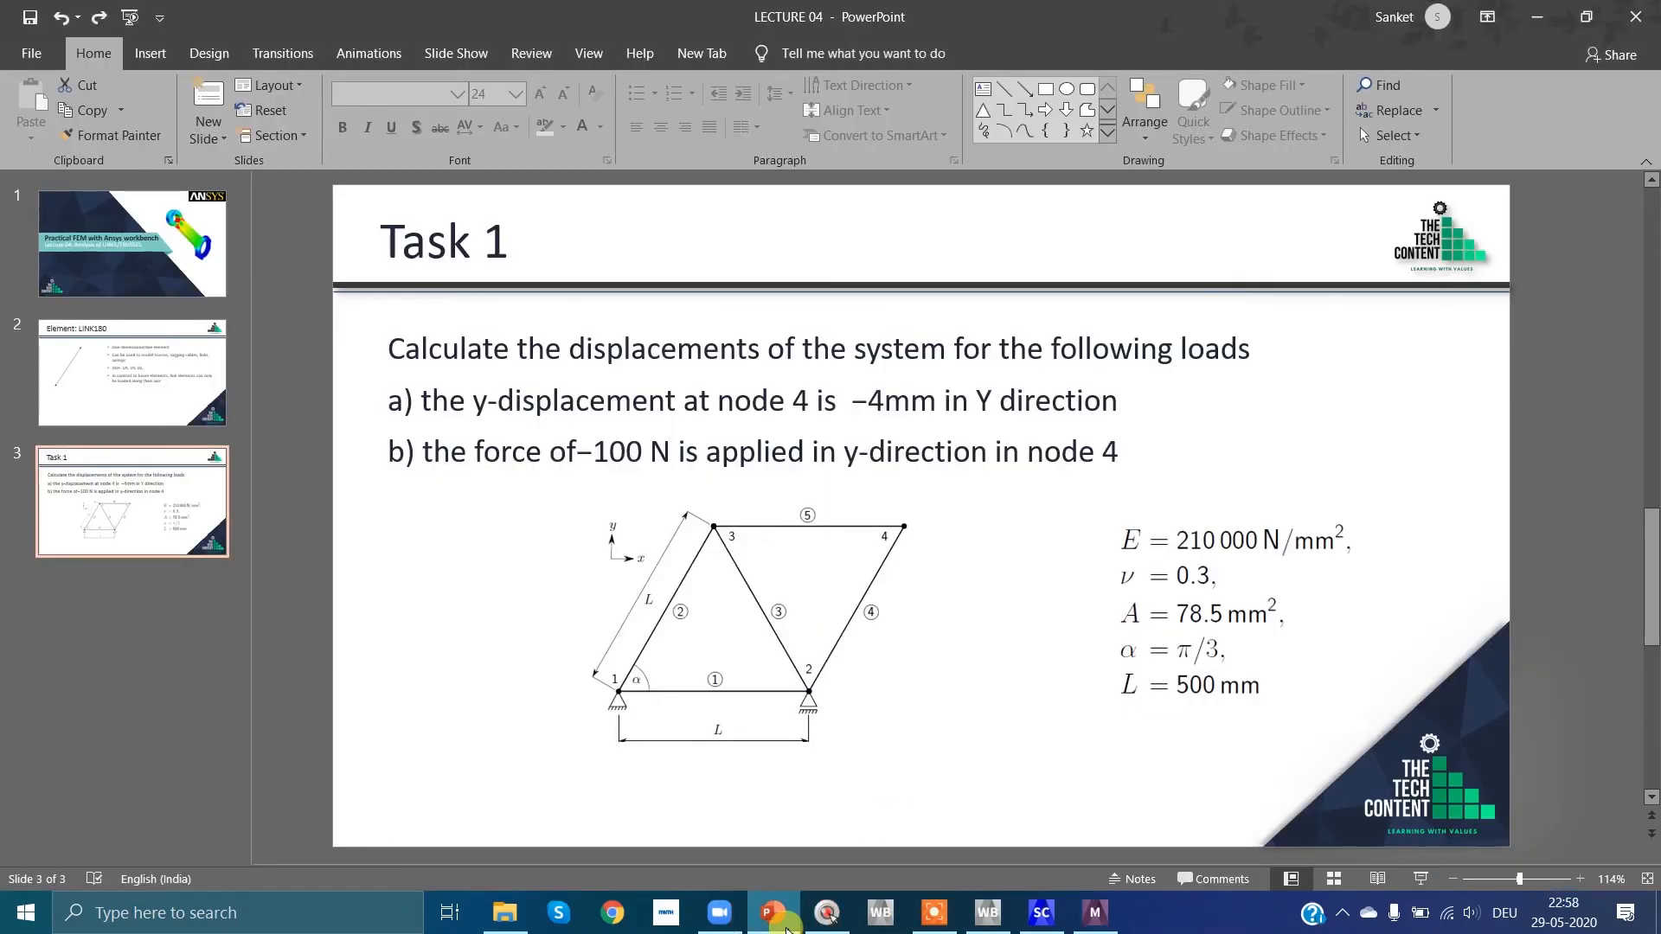
left_click(773, 914)
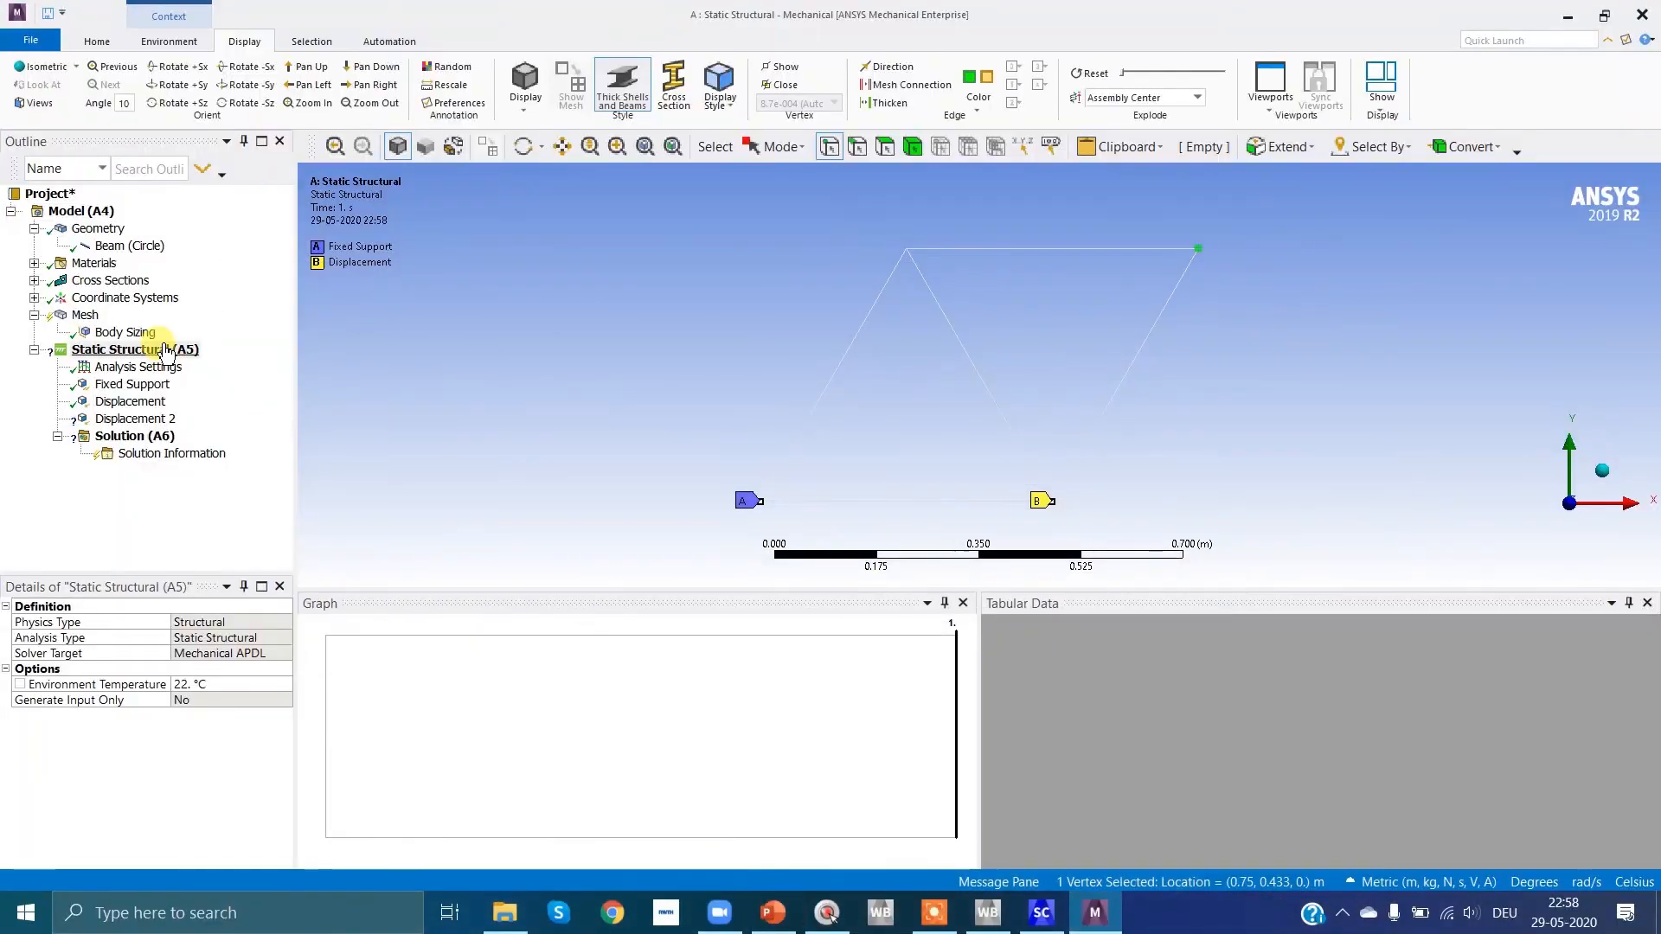
left_click(165, 350)
right_click(165, 350)
mouse_move(235, 361)
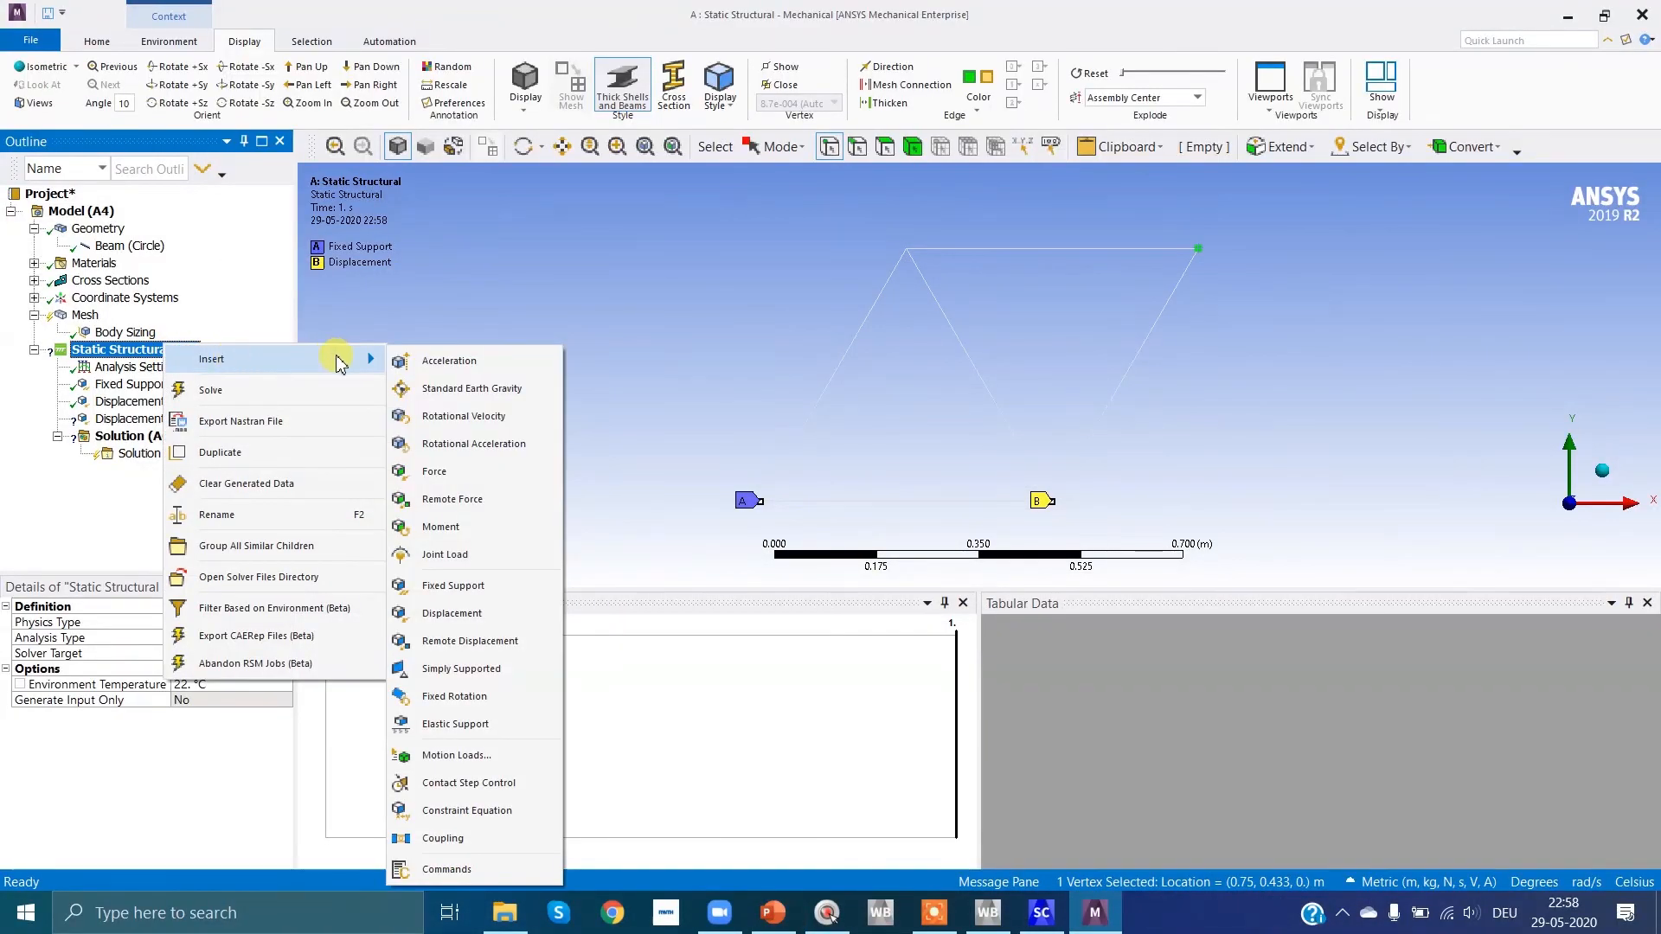
left_click(437, 471)
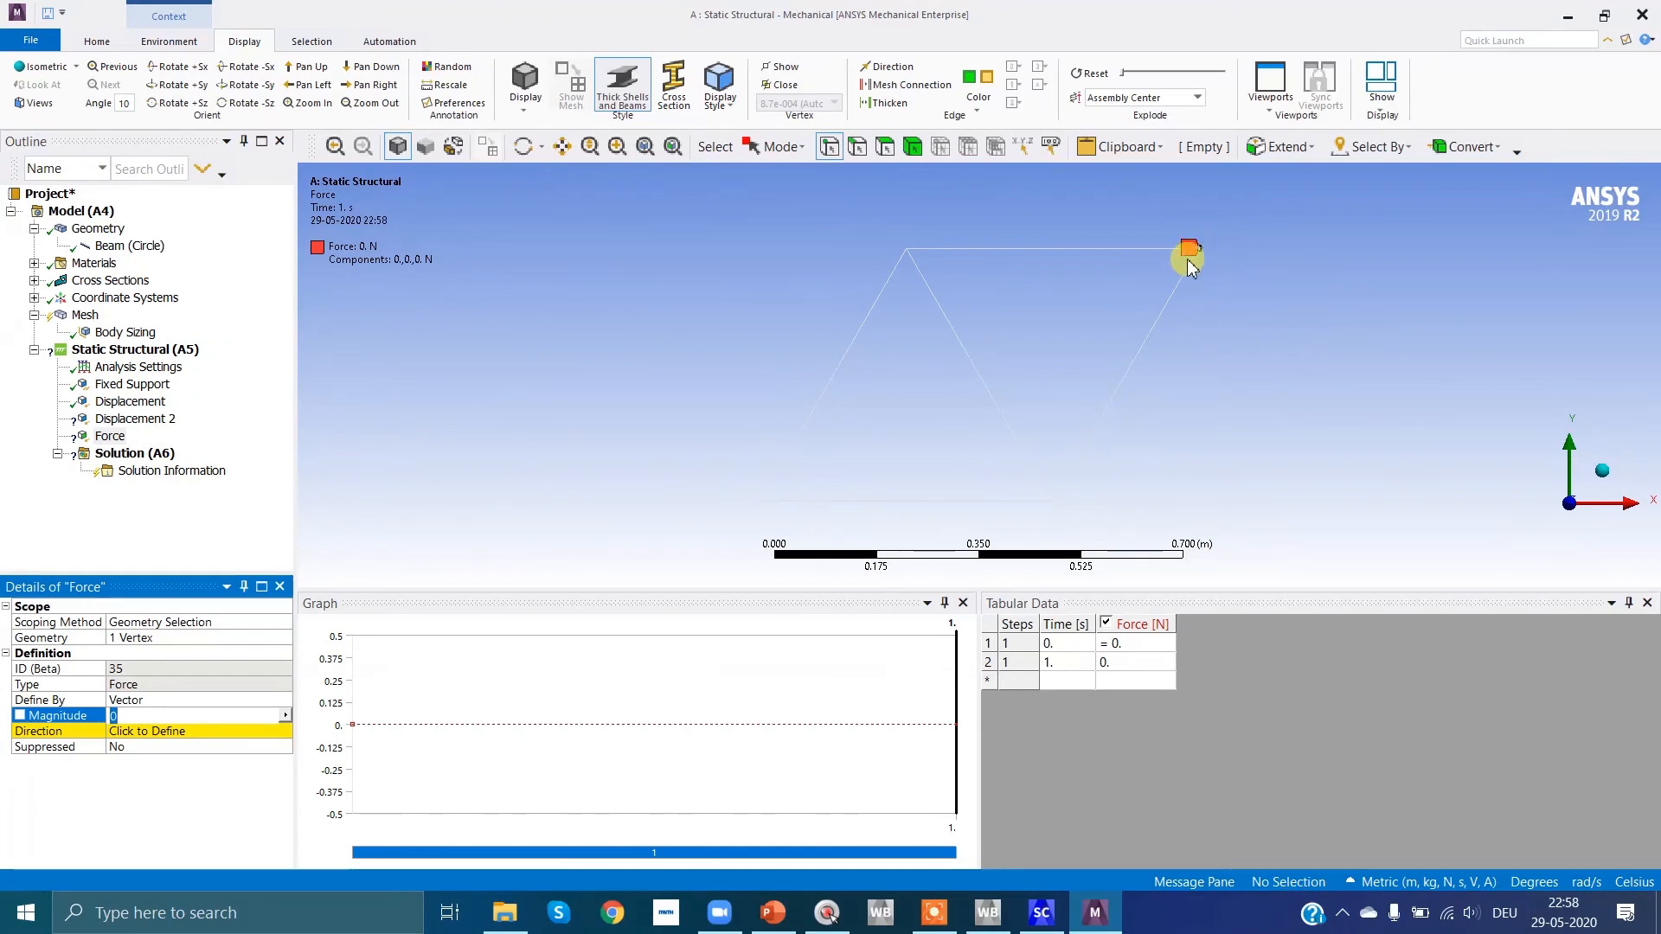
Step: Define the node 4 force by Components and set its Y component to -100 N
left_click(144, 702)
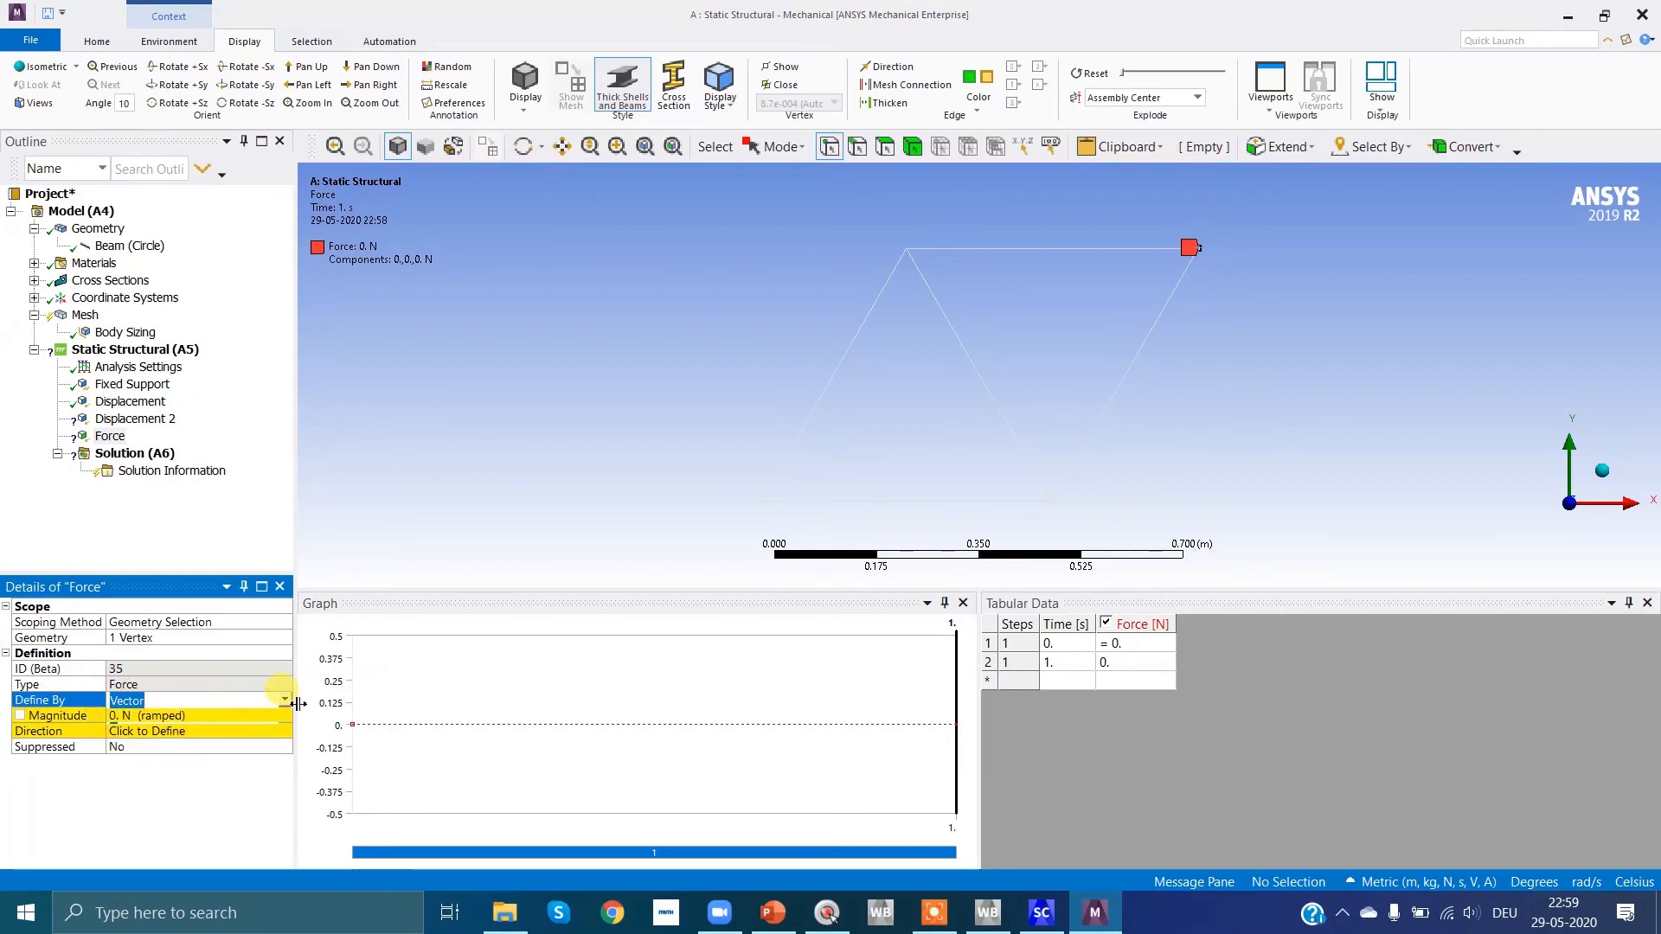
left_click(285, 700)
left_click(241, 716)
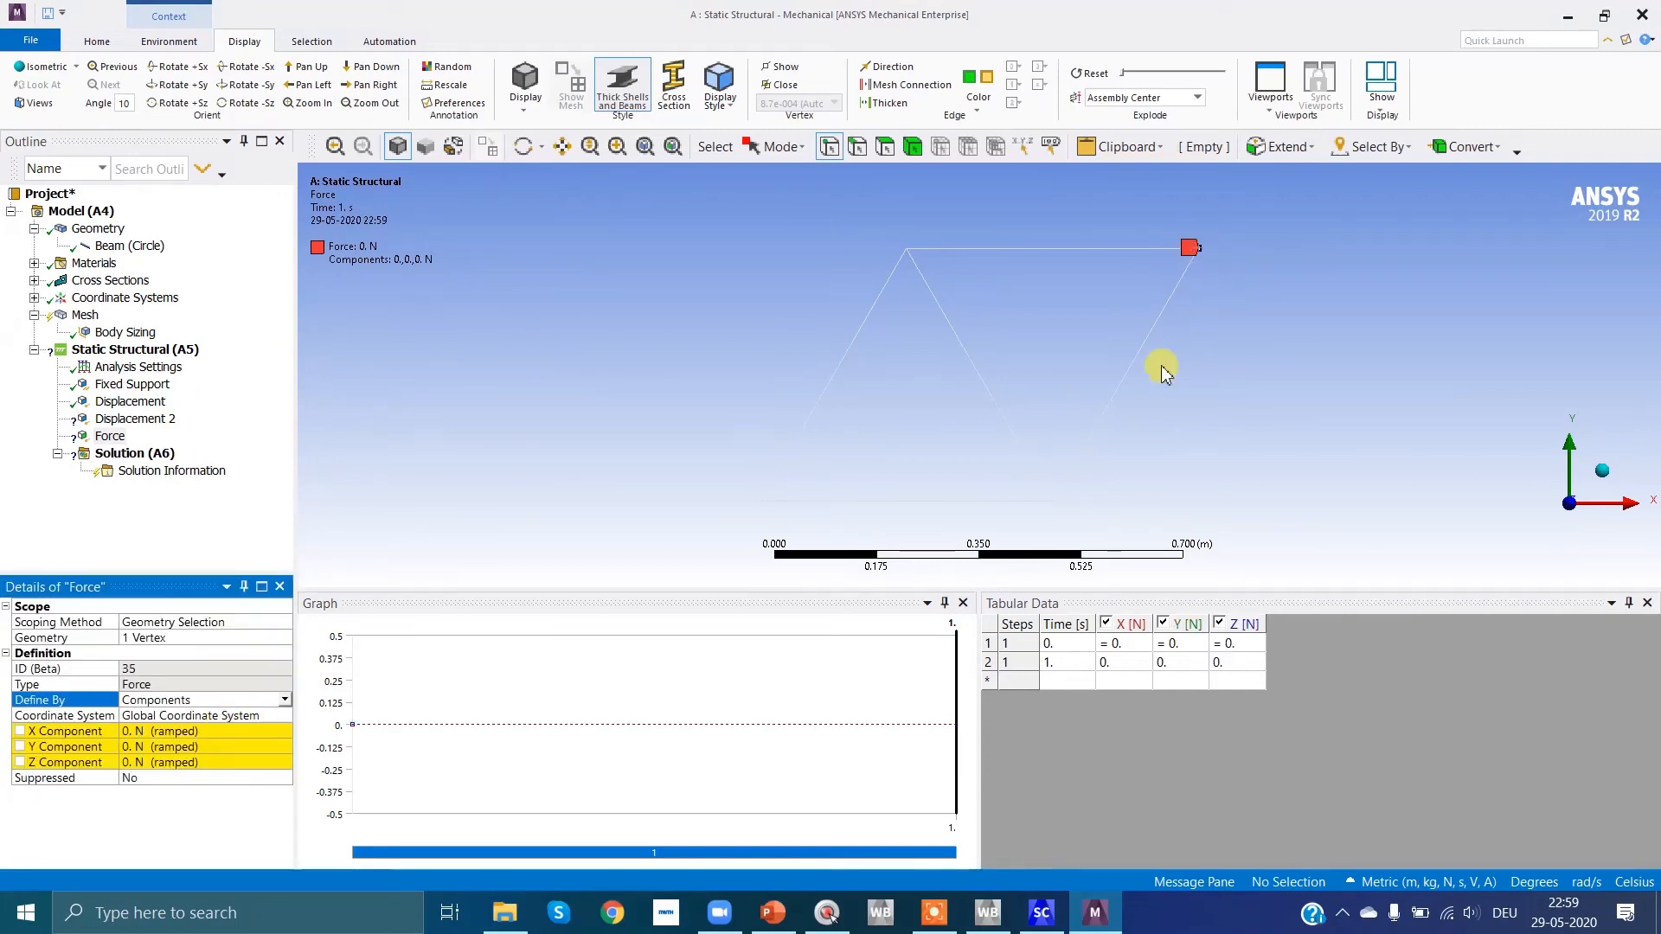
left_click(183, 747)
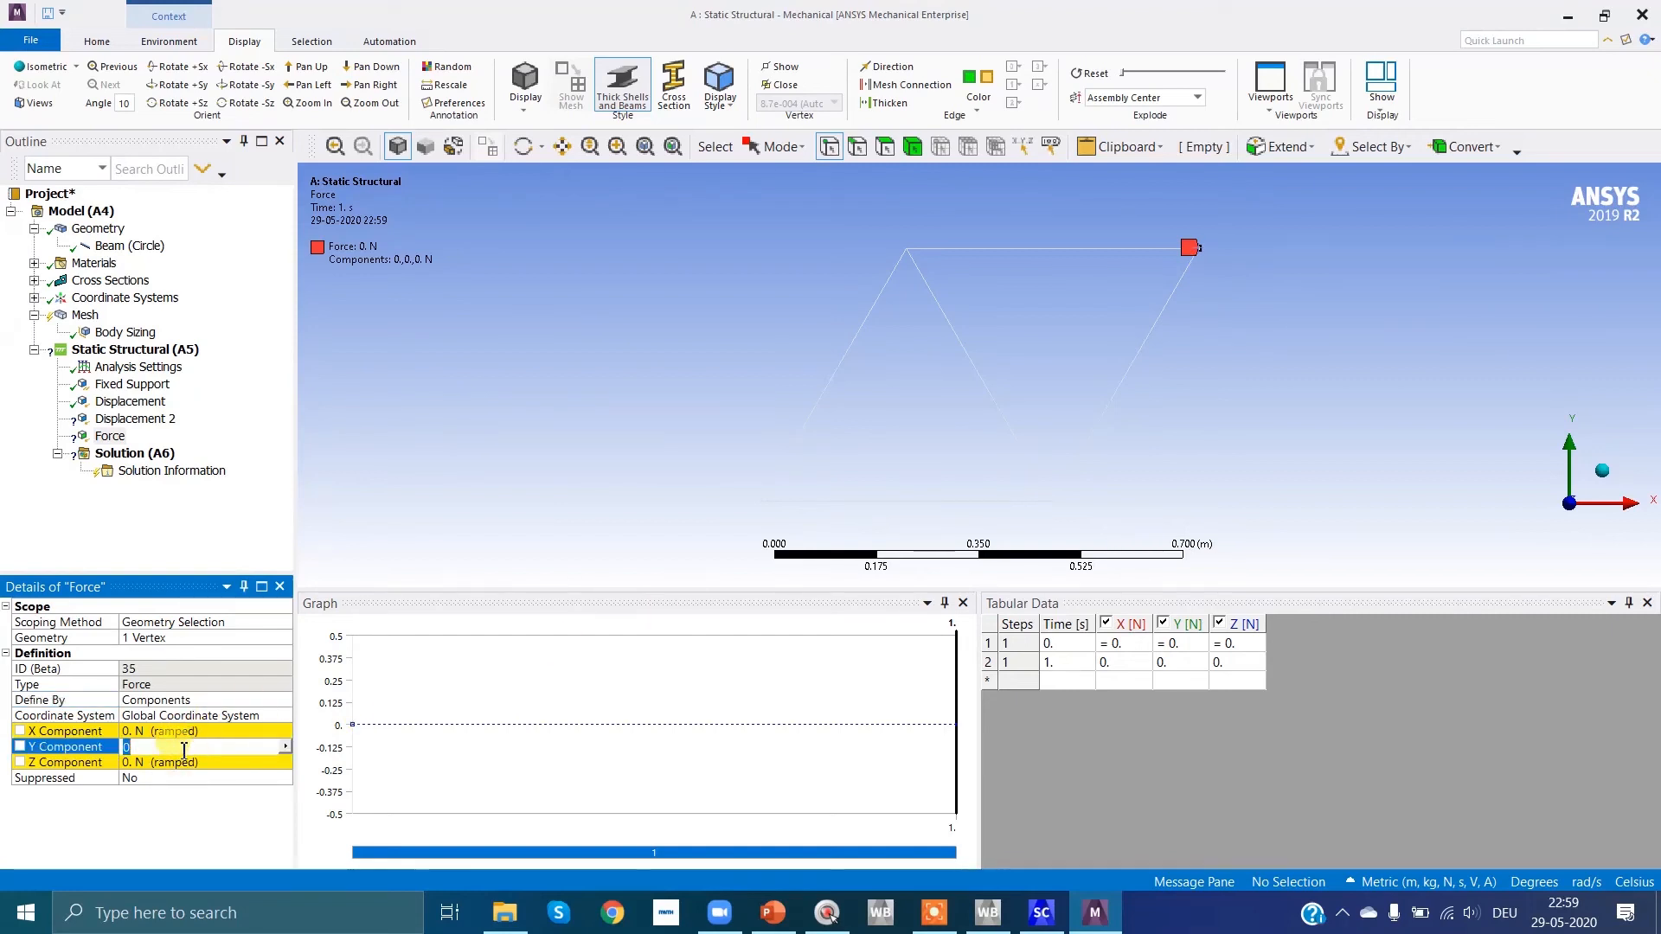
type("-")
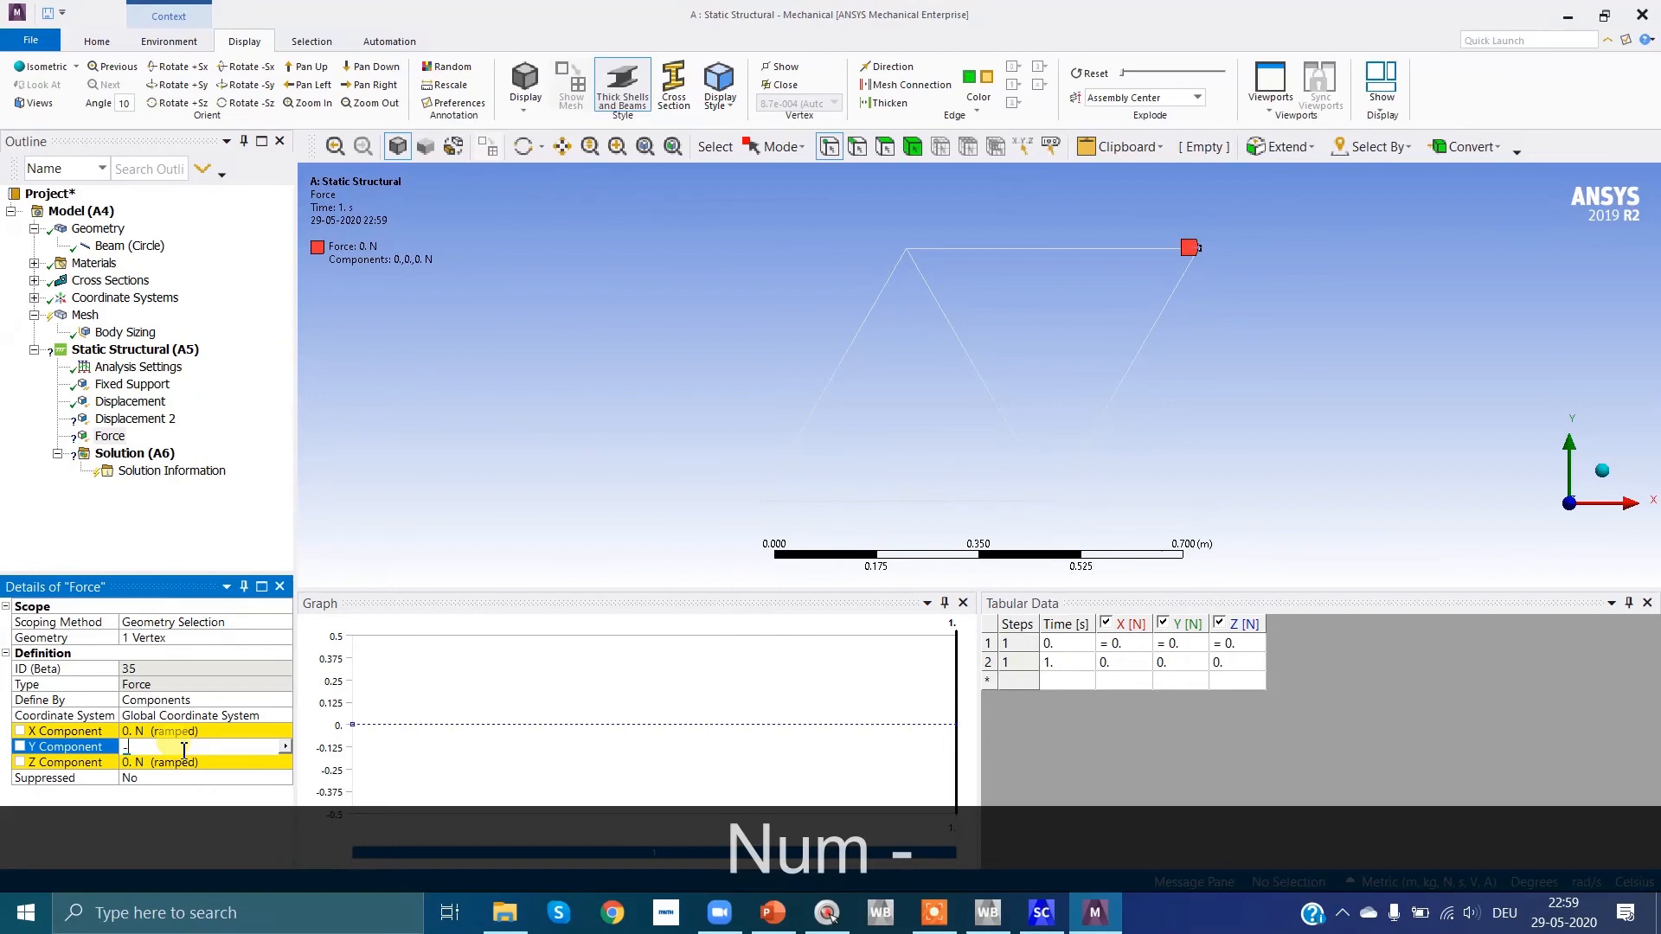
type("100")
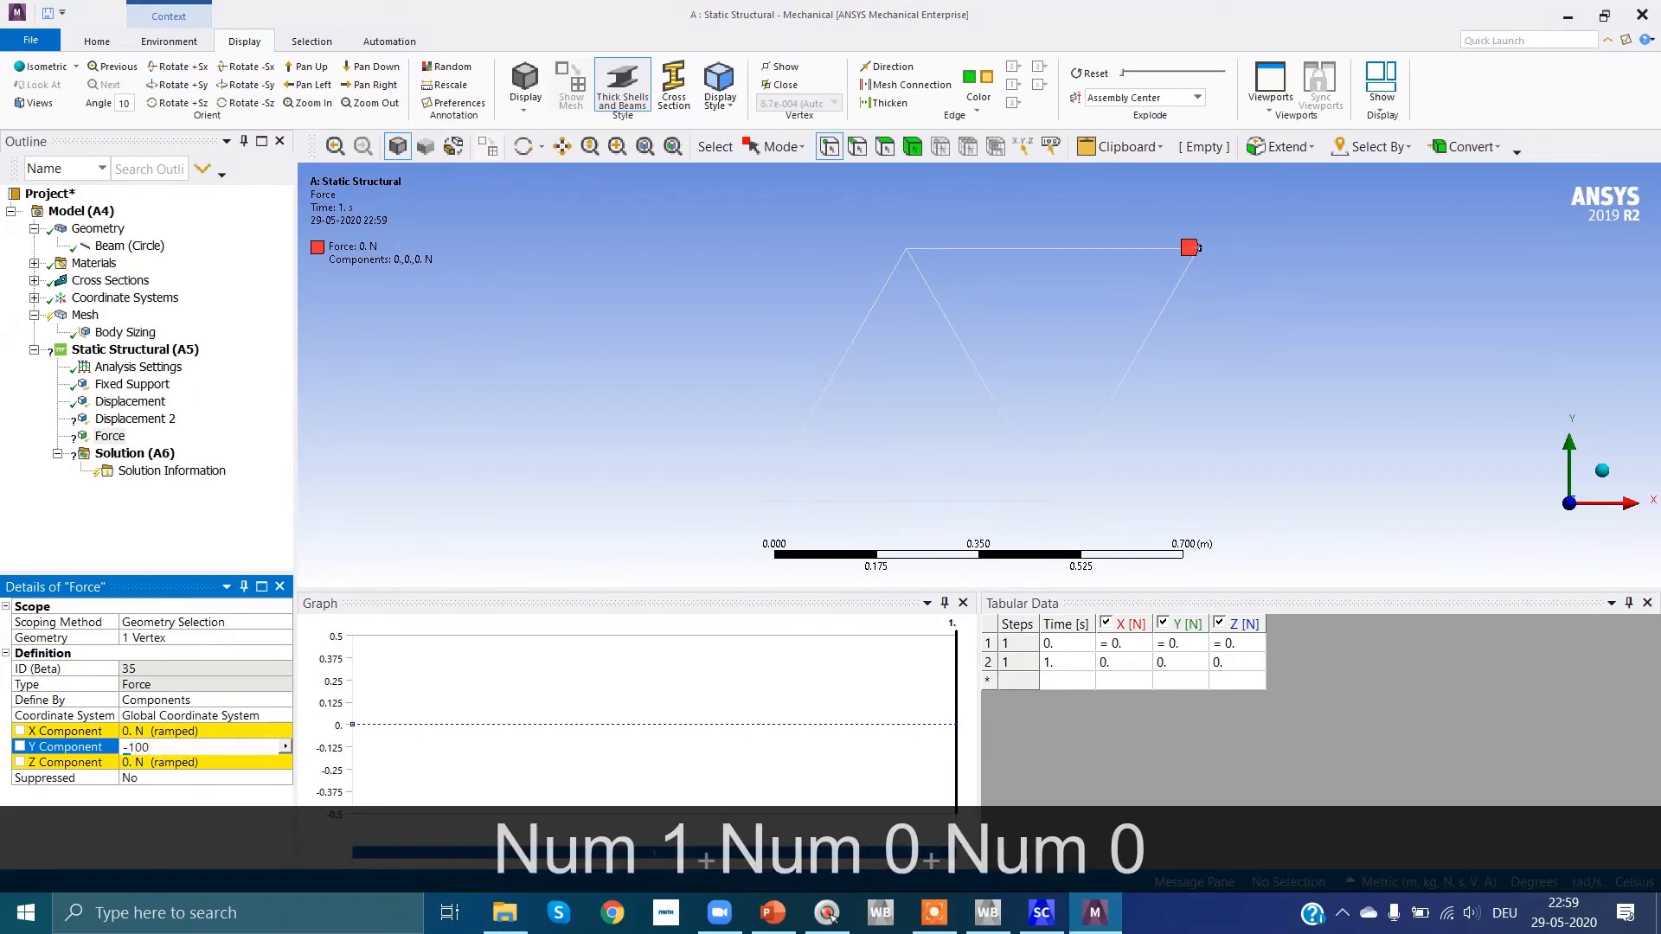
key("Return")
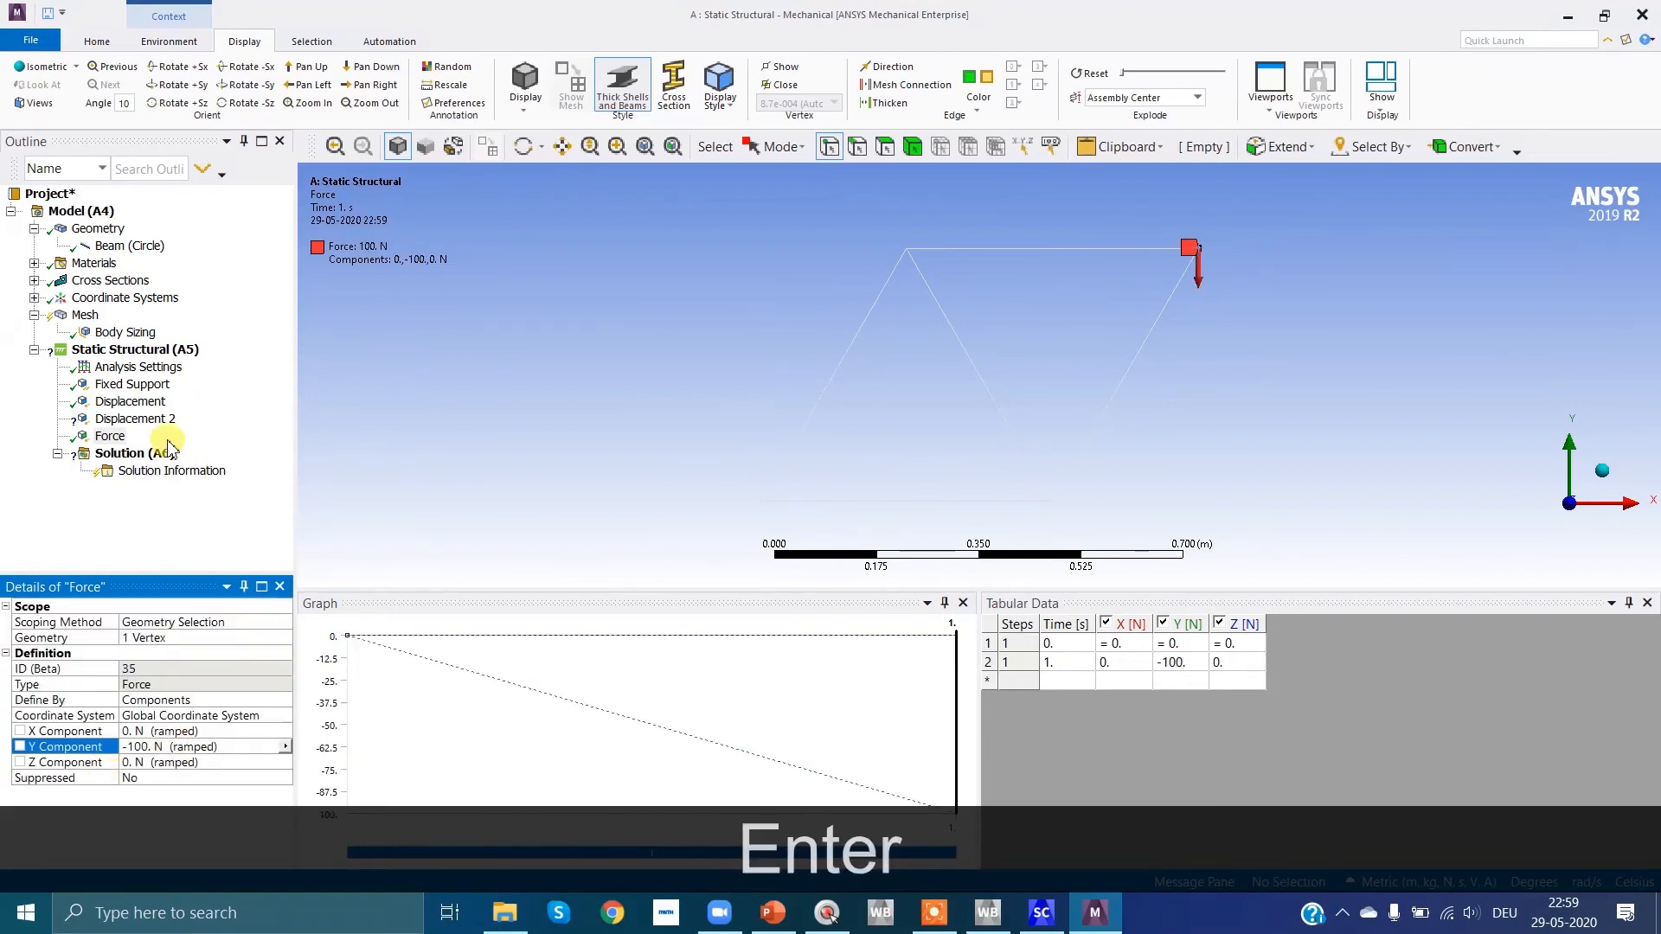
Step: Scope Displacement 2 to the truss's upper-right vertex (node 4)
left_click(136, 419)
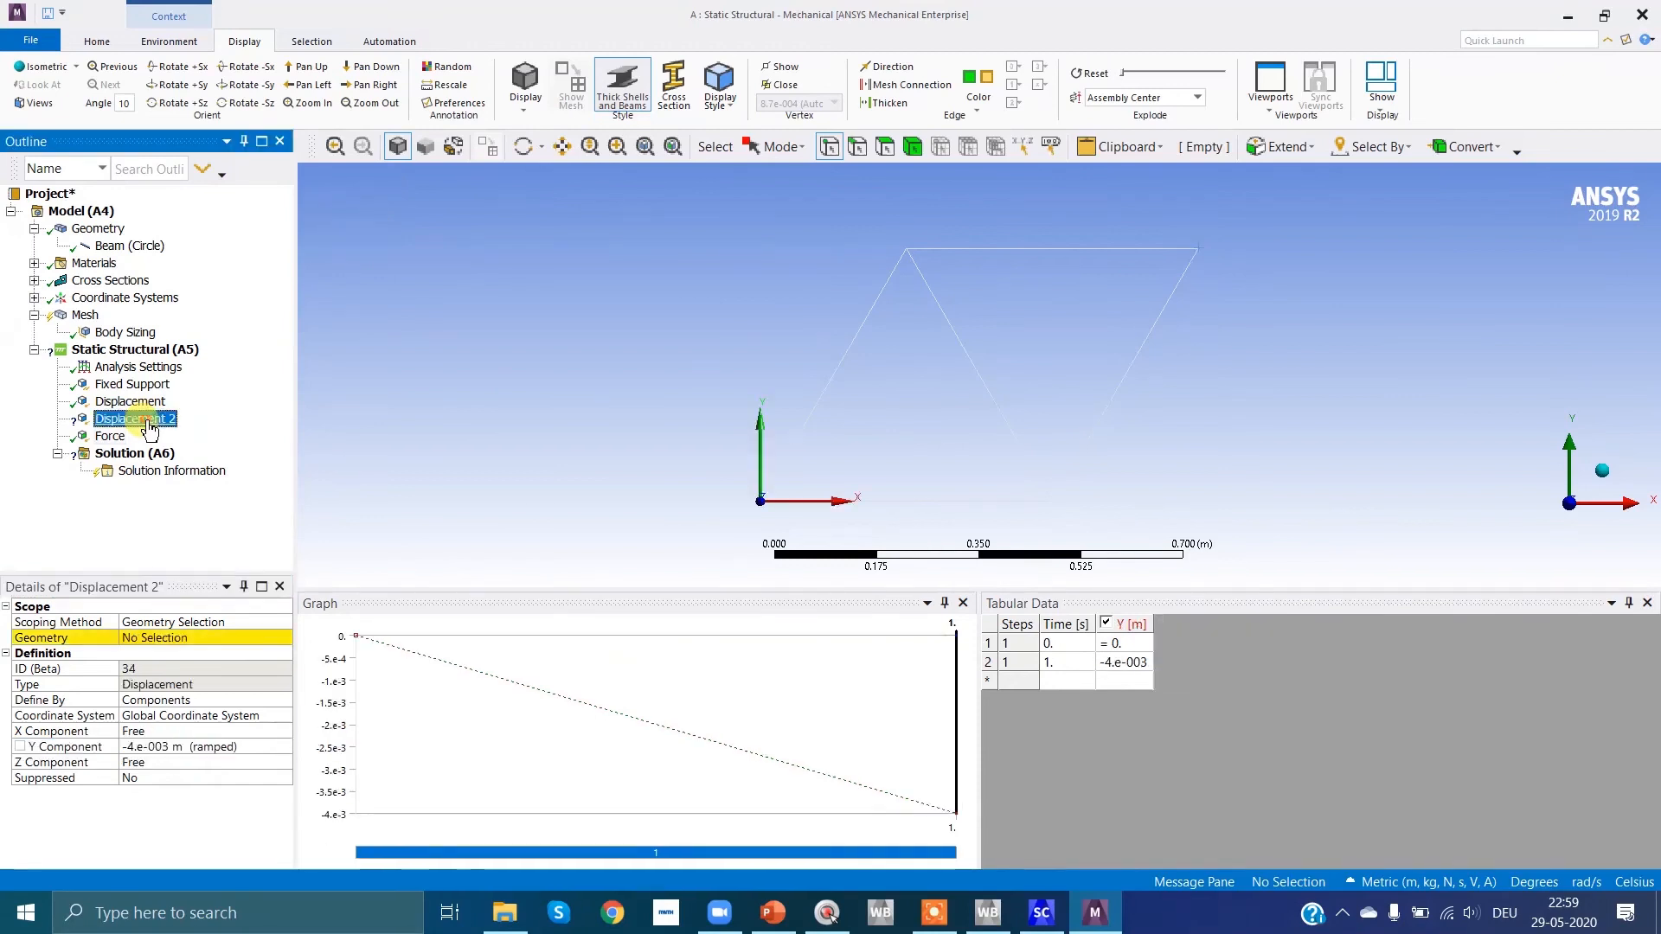
left_click(147, 640)
left_click(168, 637)
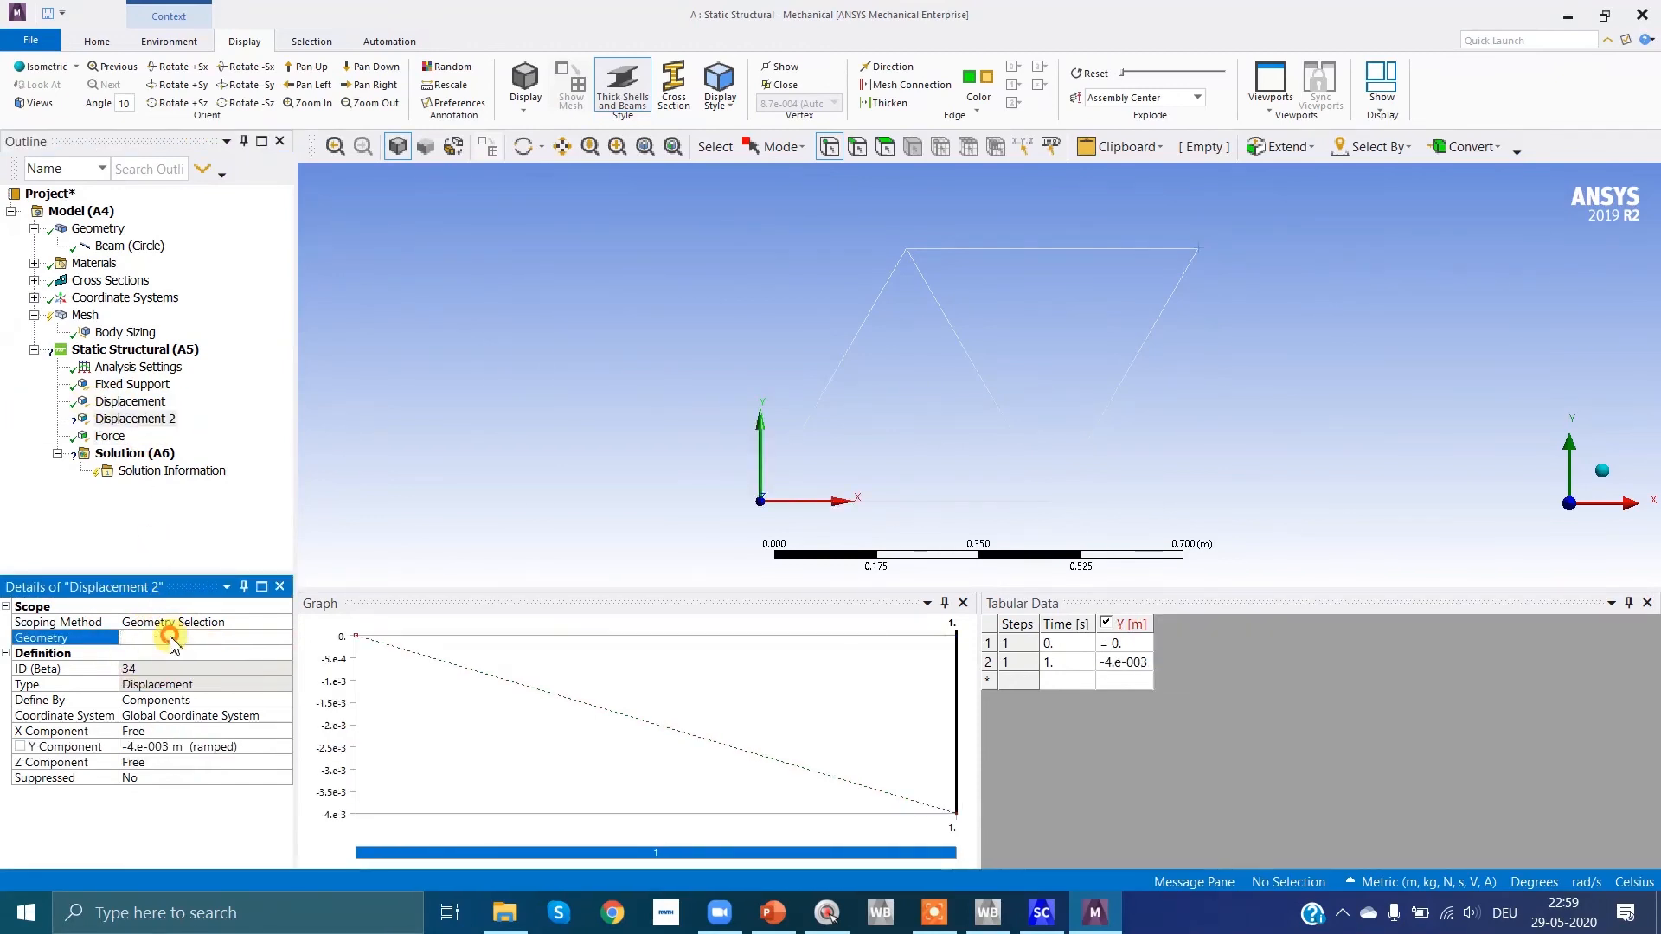
left_click(147, 421)
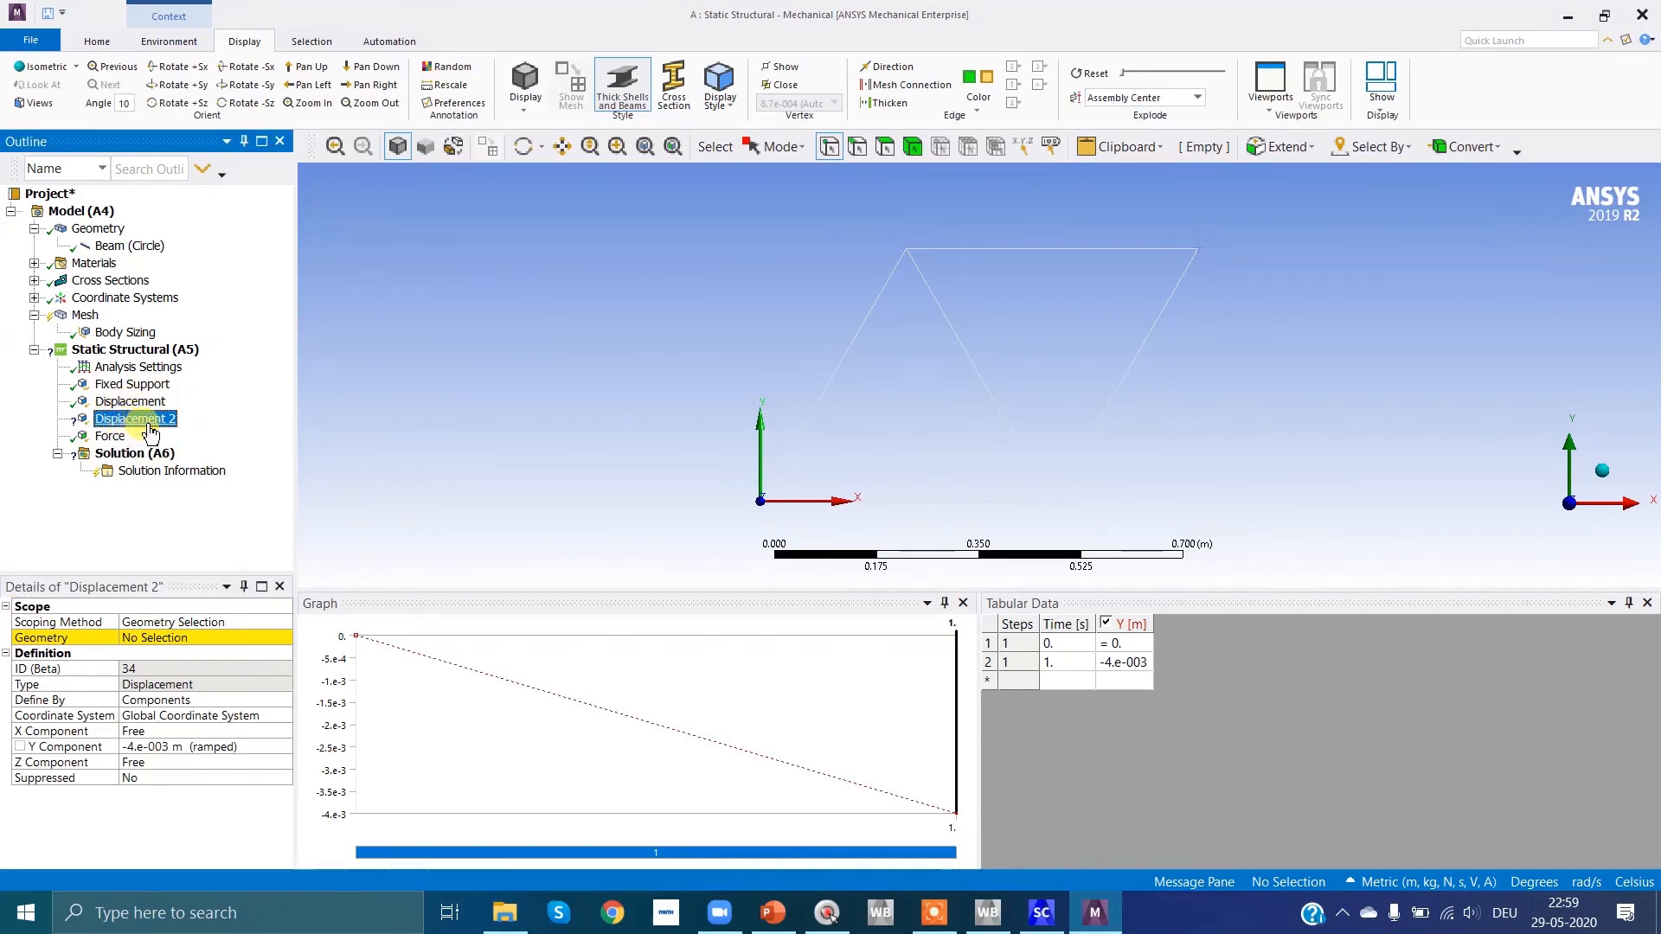
left_click(1198, 251)
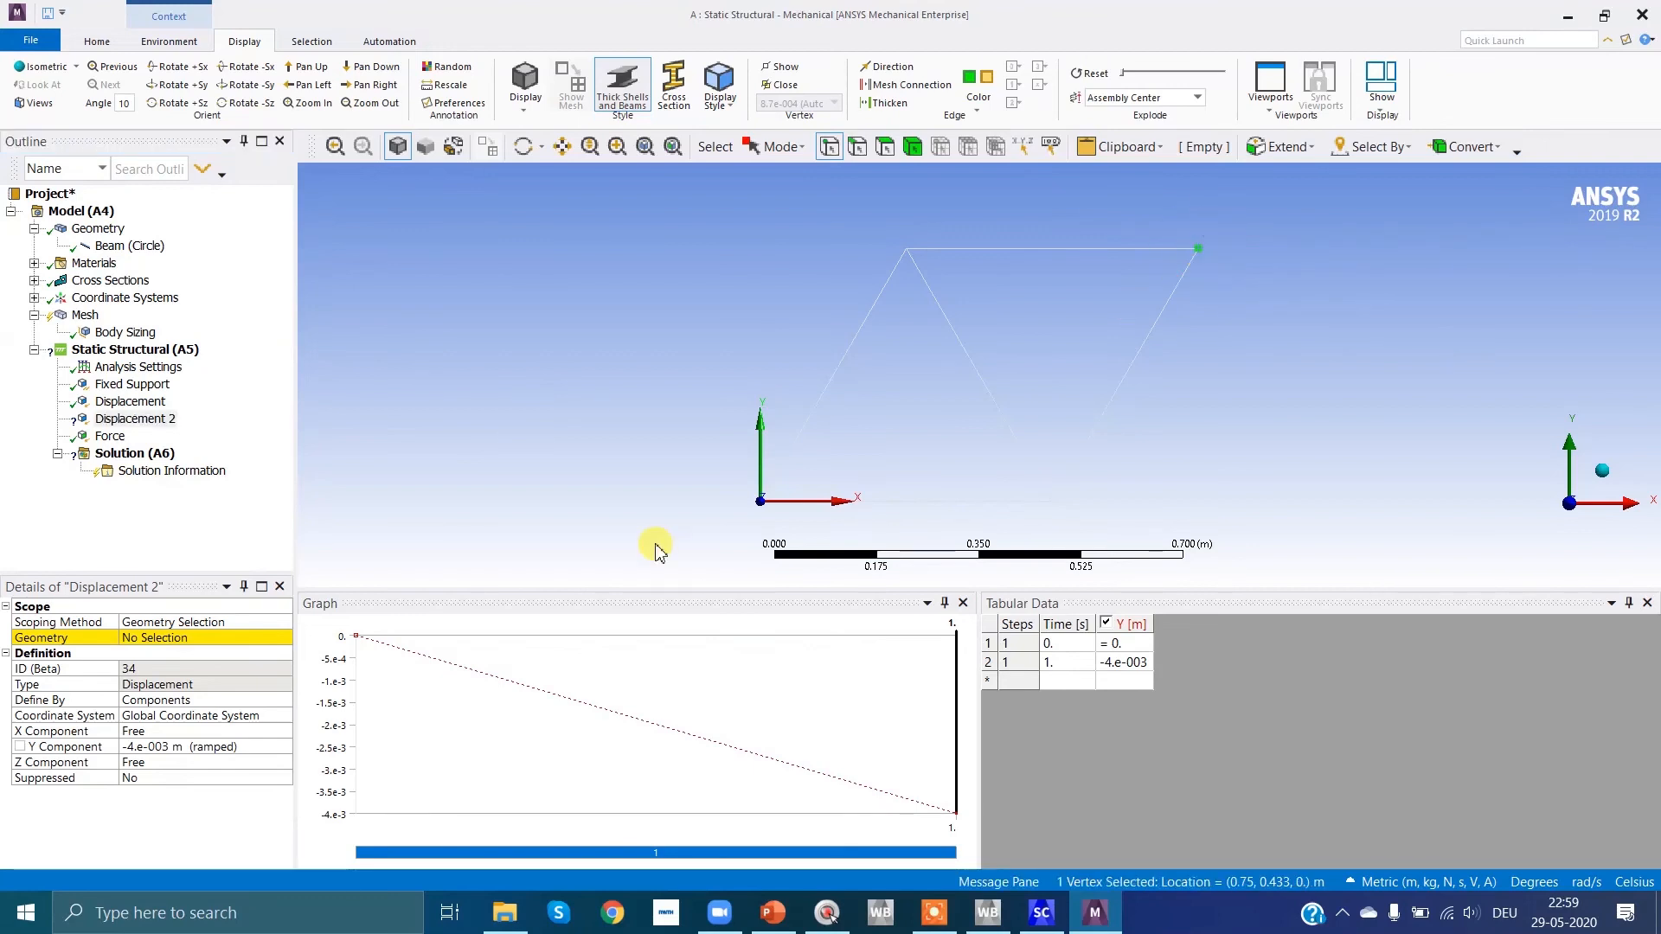
left_click(155, 639)
left_click(152, 639)
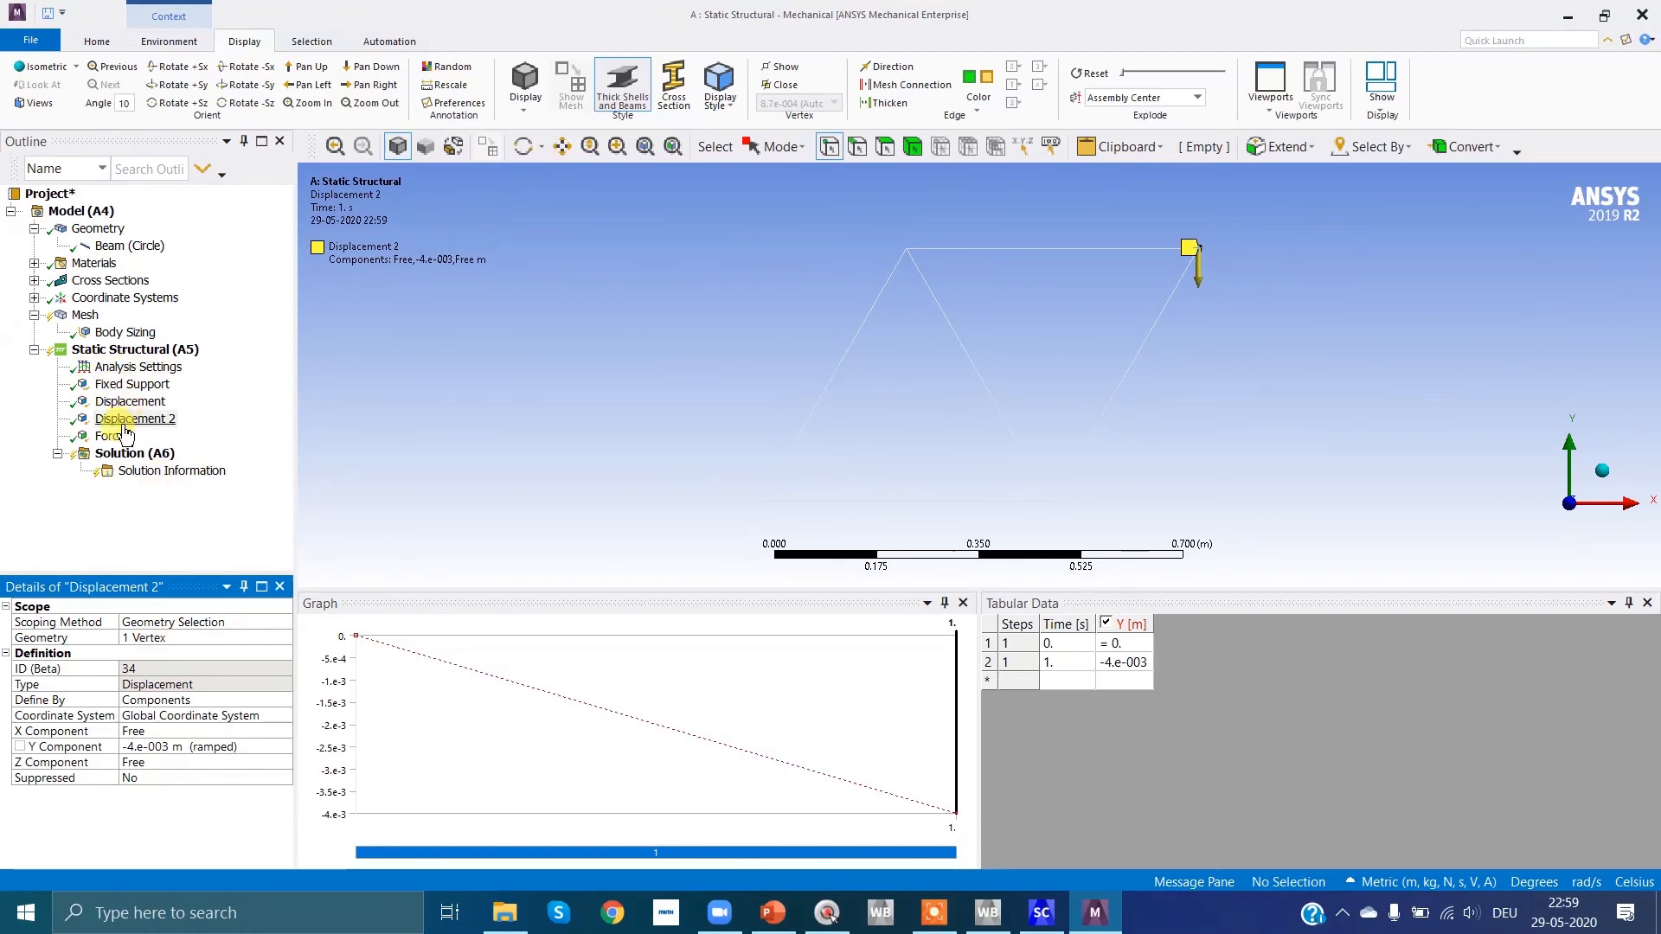
Step: Insert a Total Deformation result under Solution
left_click(136, 457)
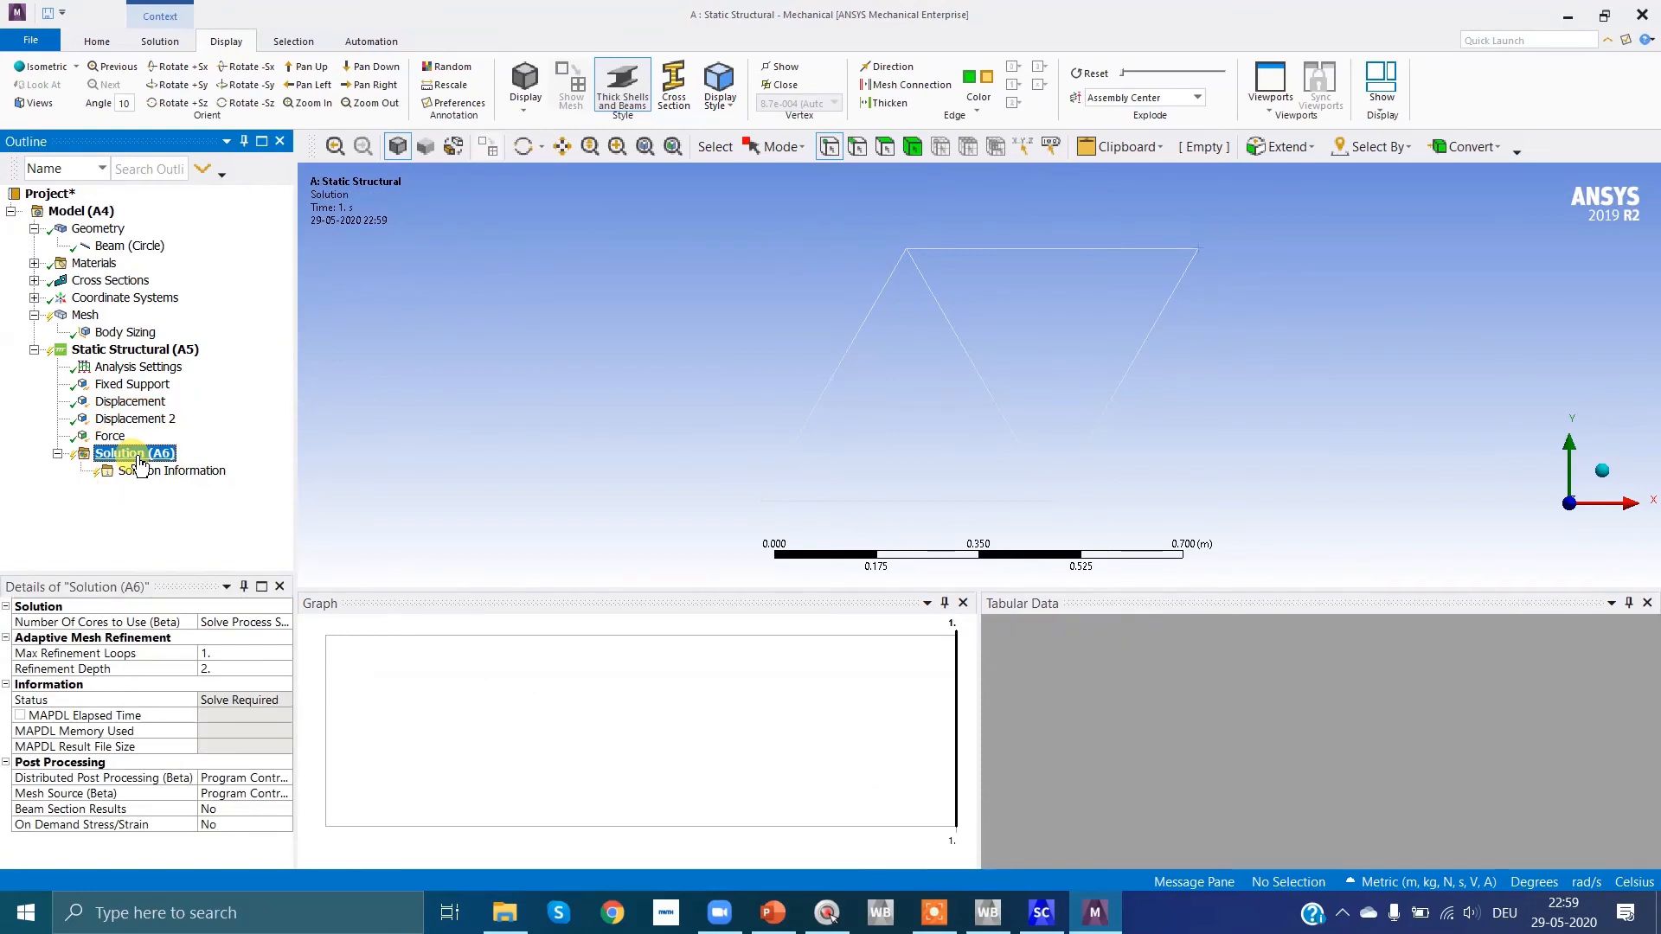
right_click(138, 458)
mouse_move(204, 471)
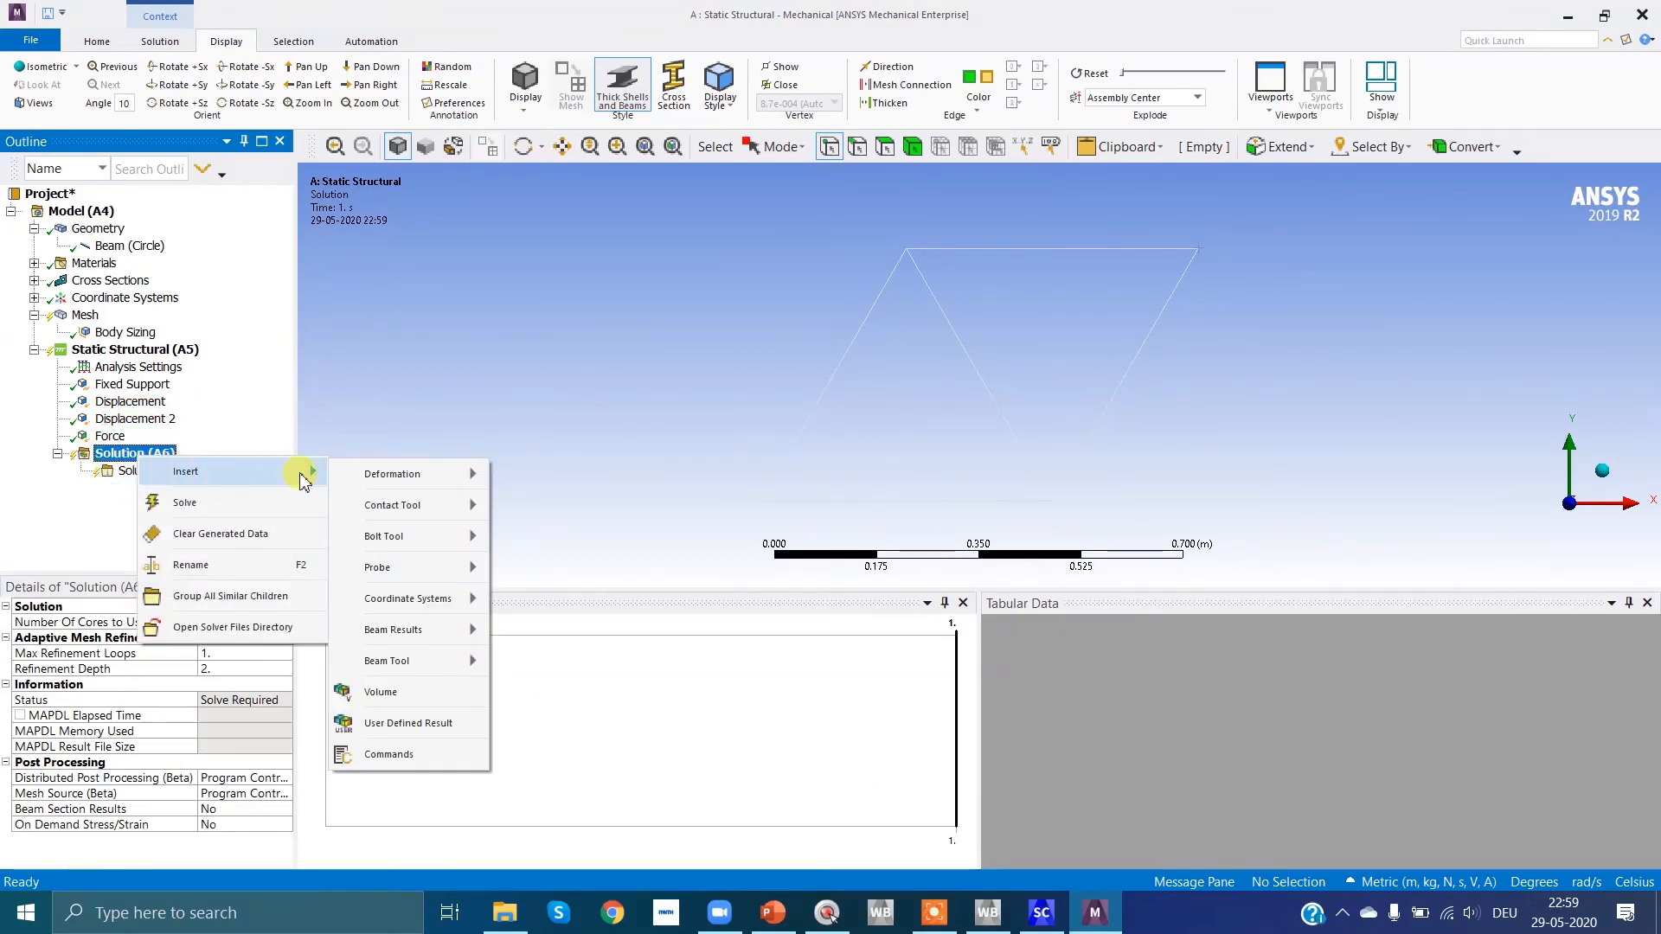
mouse_move(372, 474)
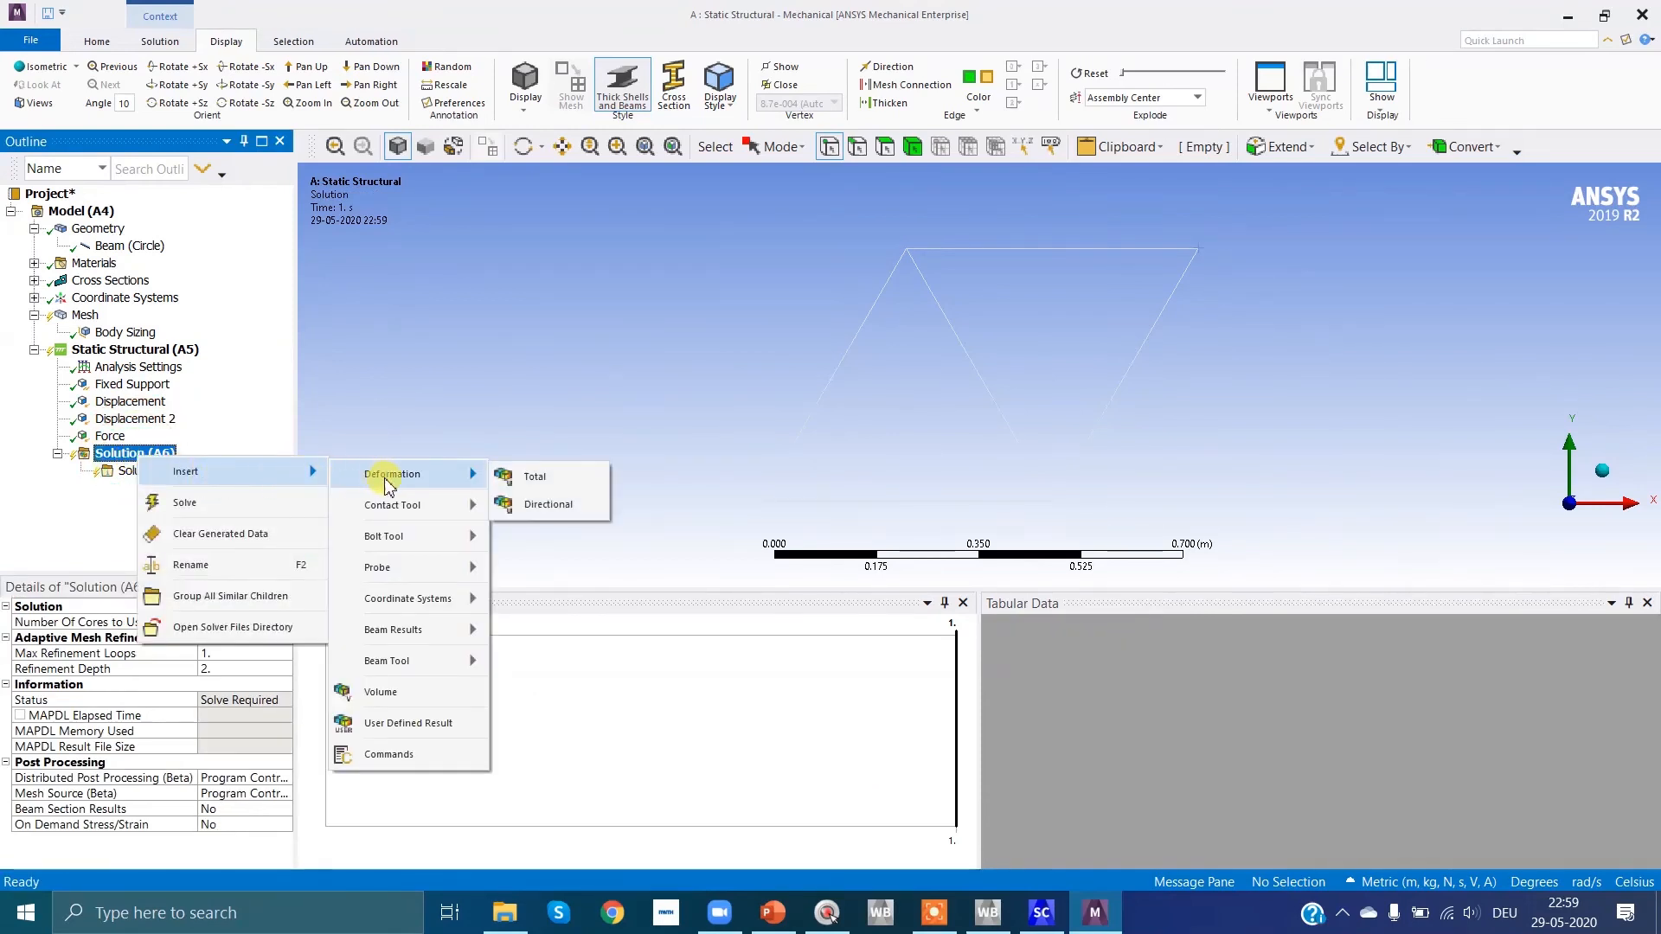
left_click(536, 481)
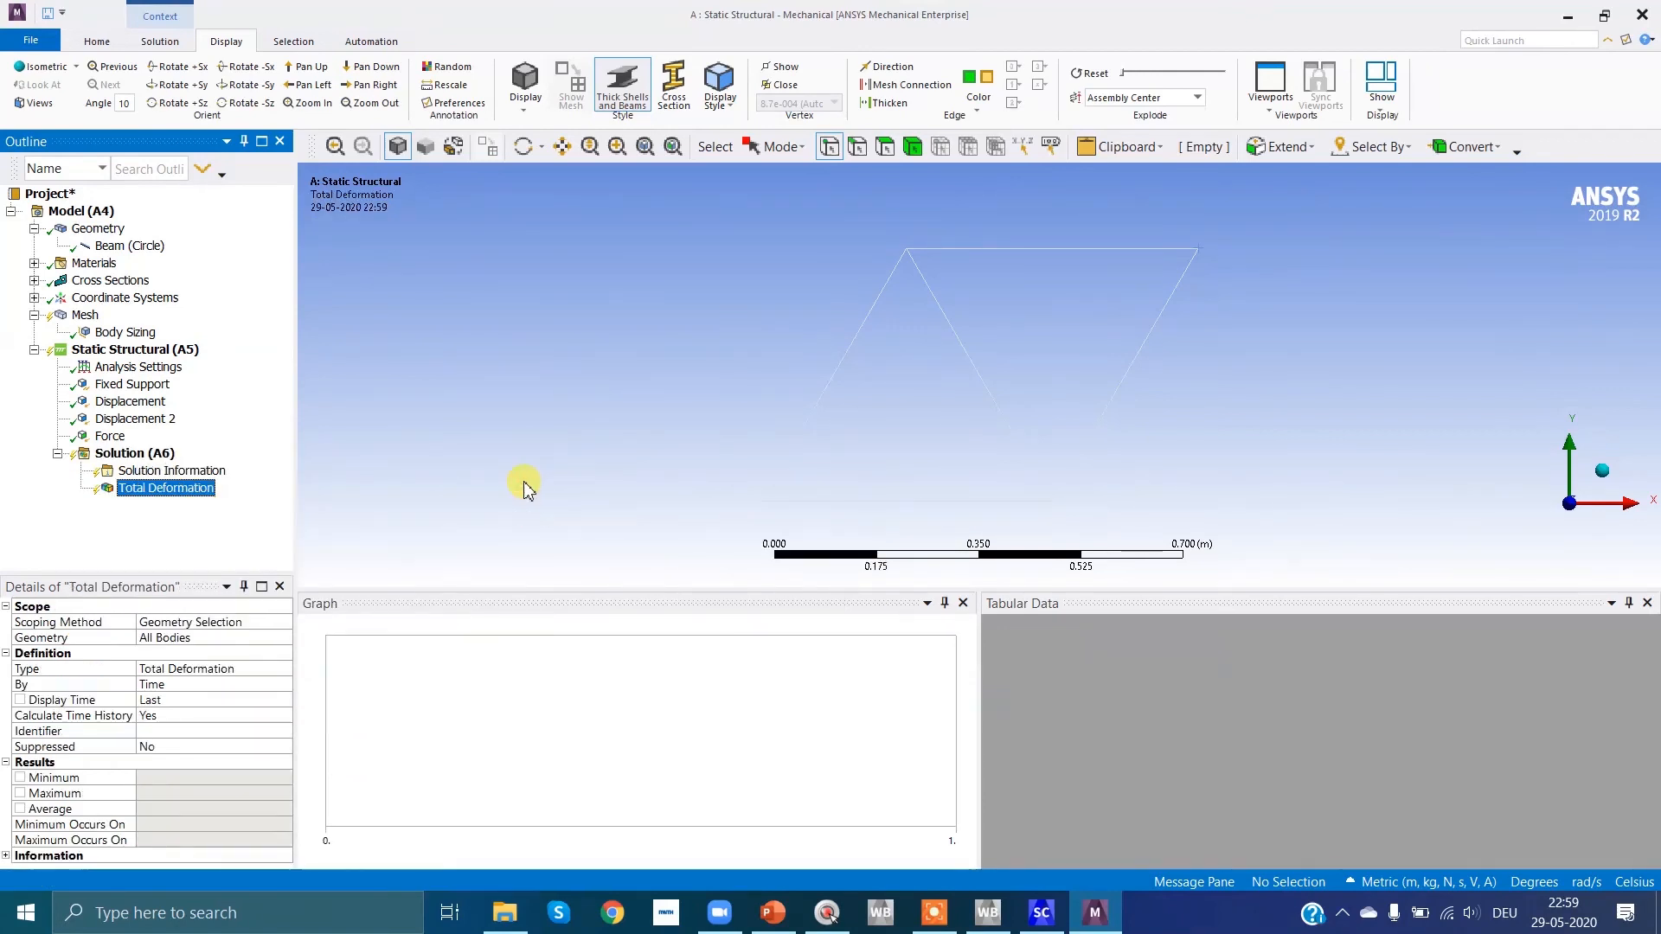
Step: Solve the static structural analysis and animate the Total Deformation result
left_click(129, 454)
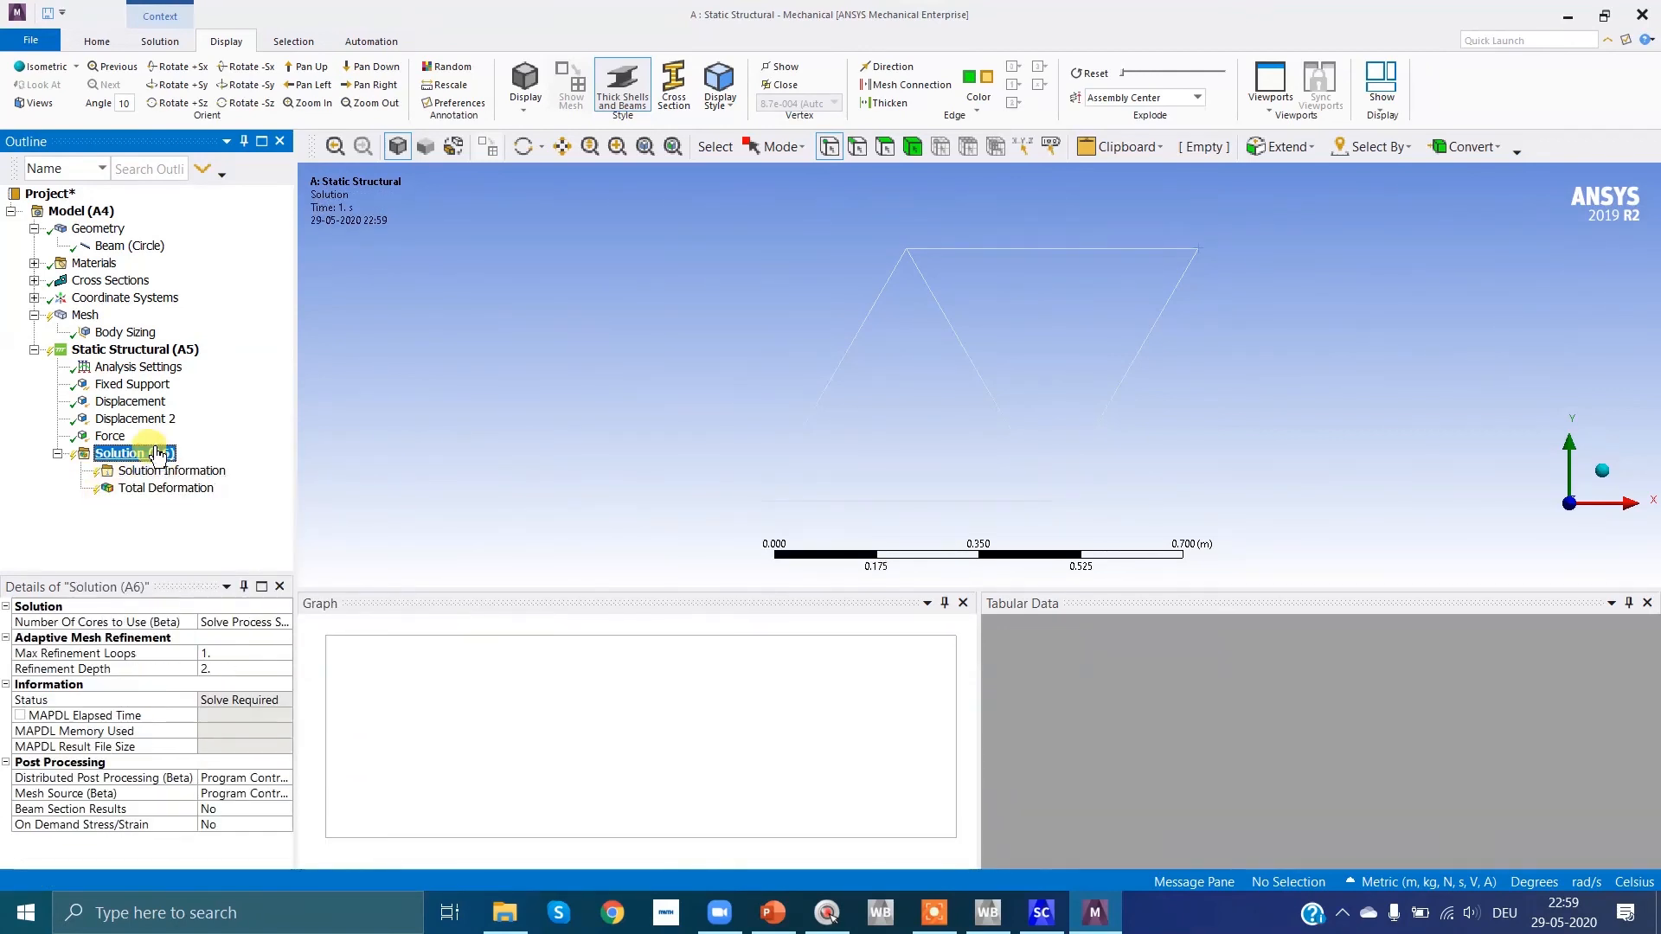
right_click(154, 451)
left_click(208, 492)
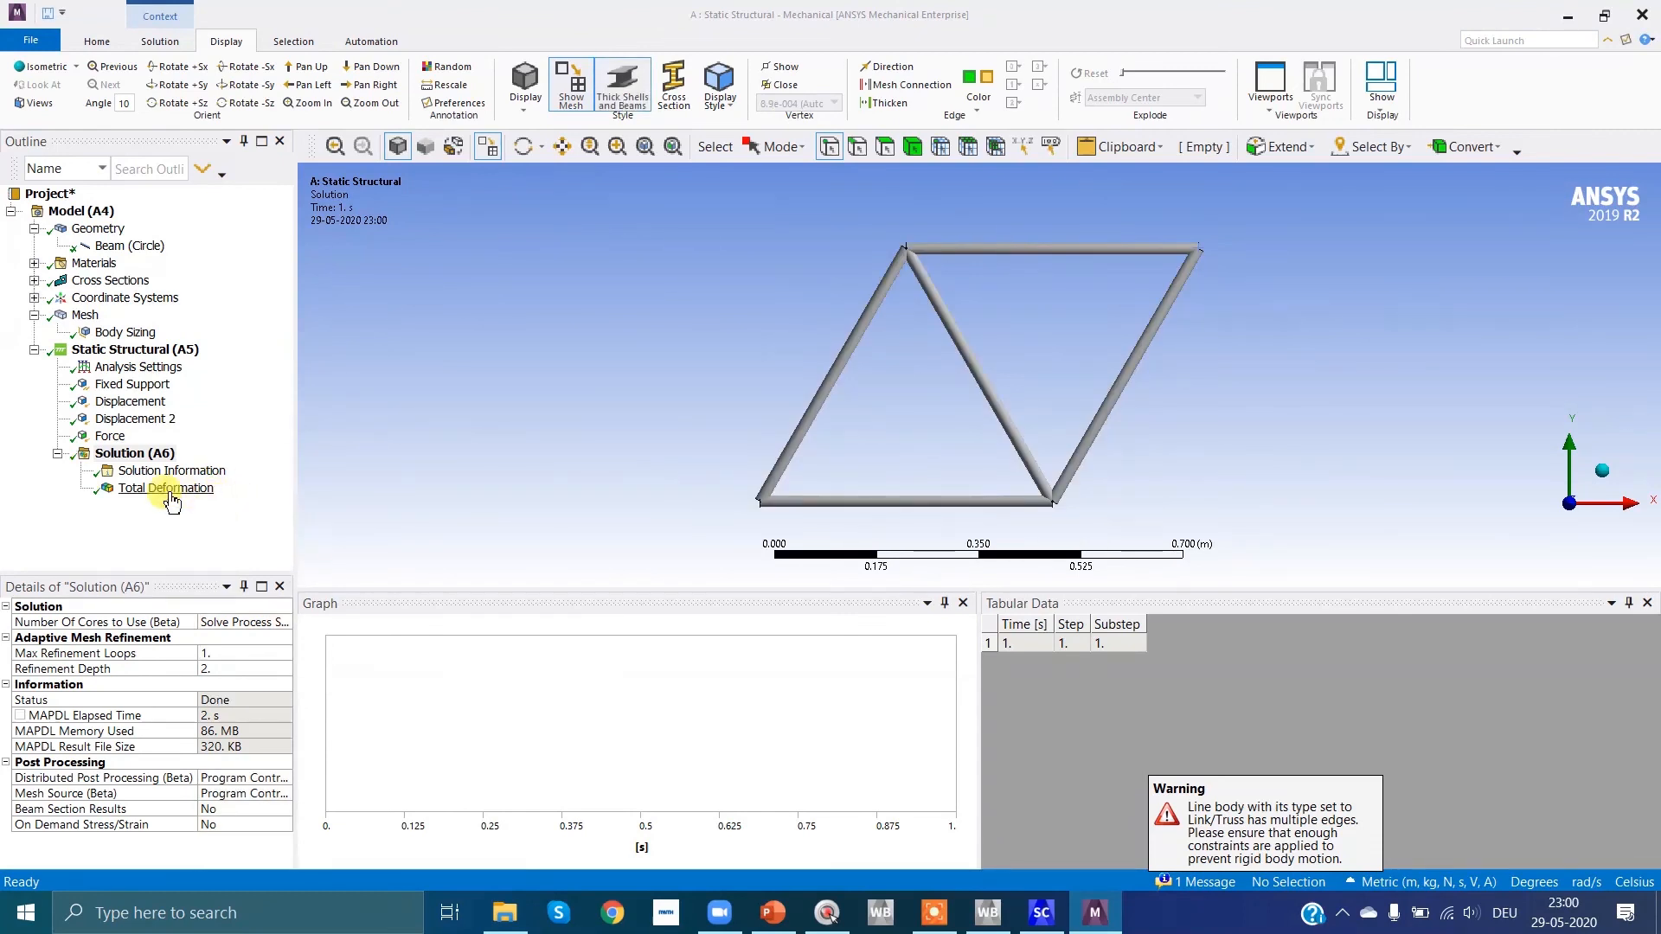
left_click(171, 489)
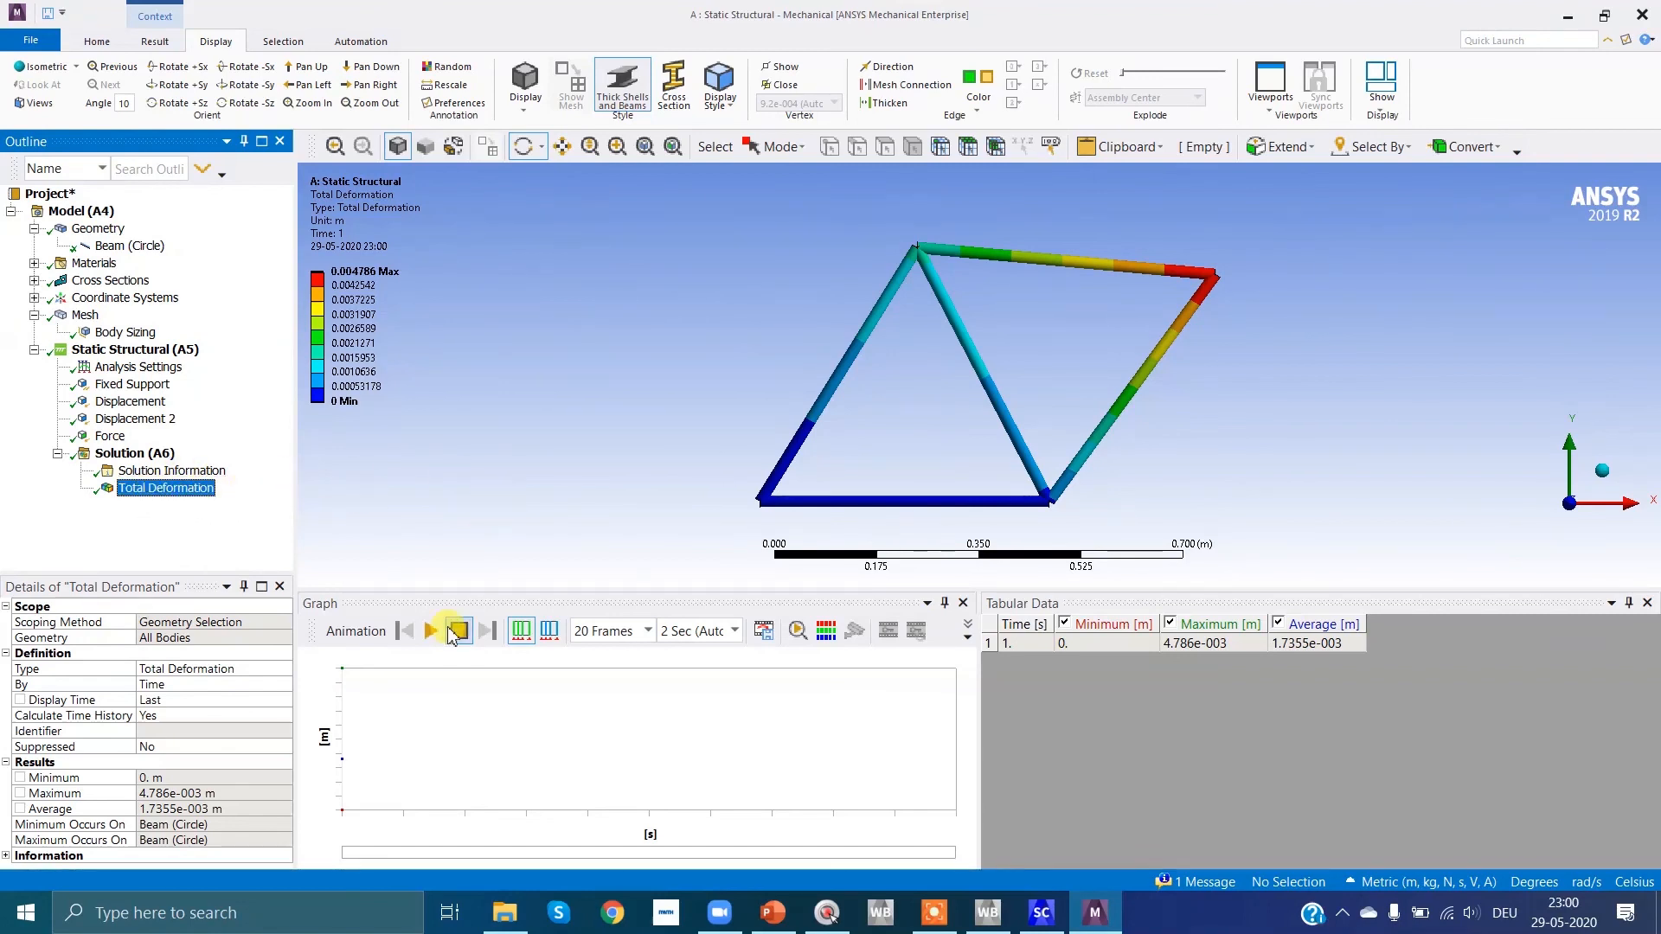
left_click(431, 631)
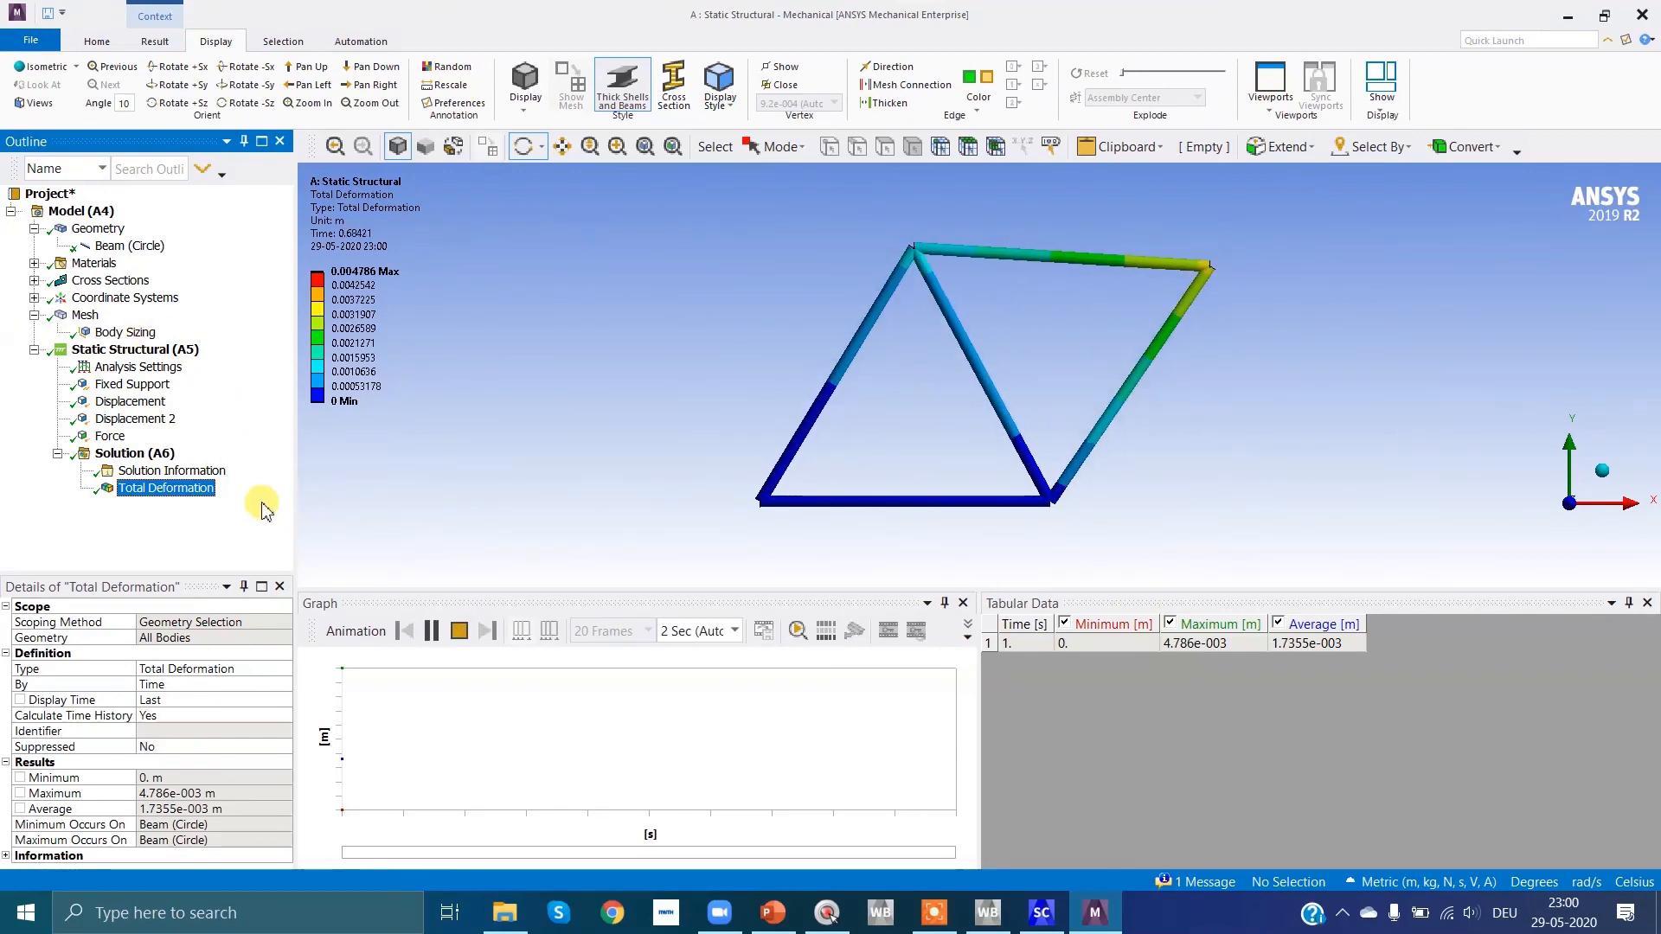
Step: Check the element size of the Body Sizing mesh control and return to the Total Deformation result
left_click(116, 333)
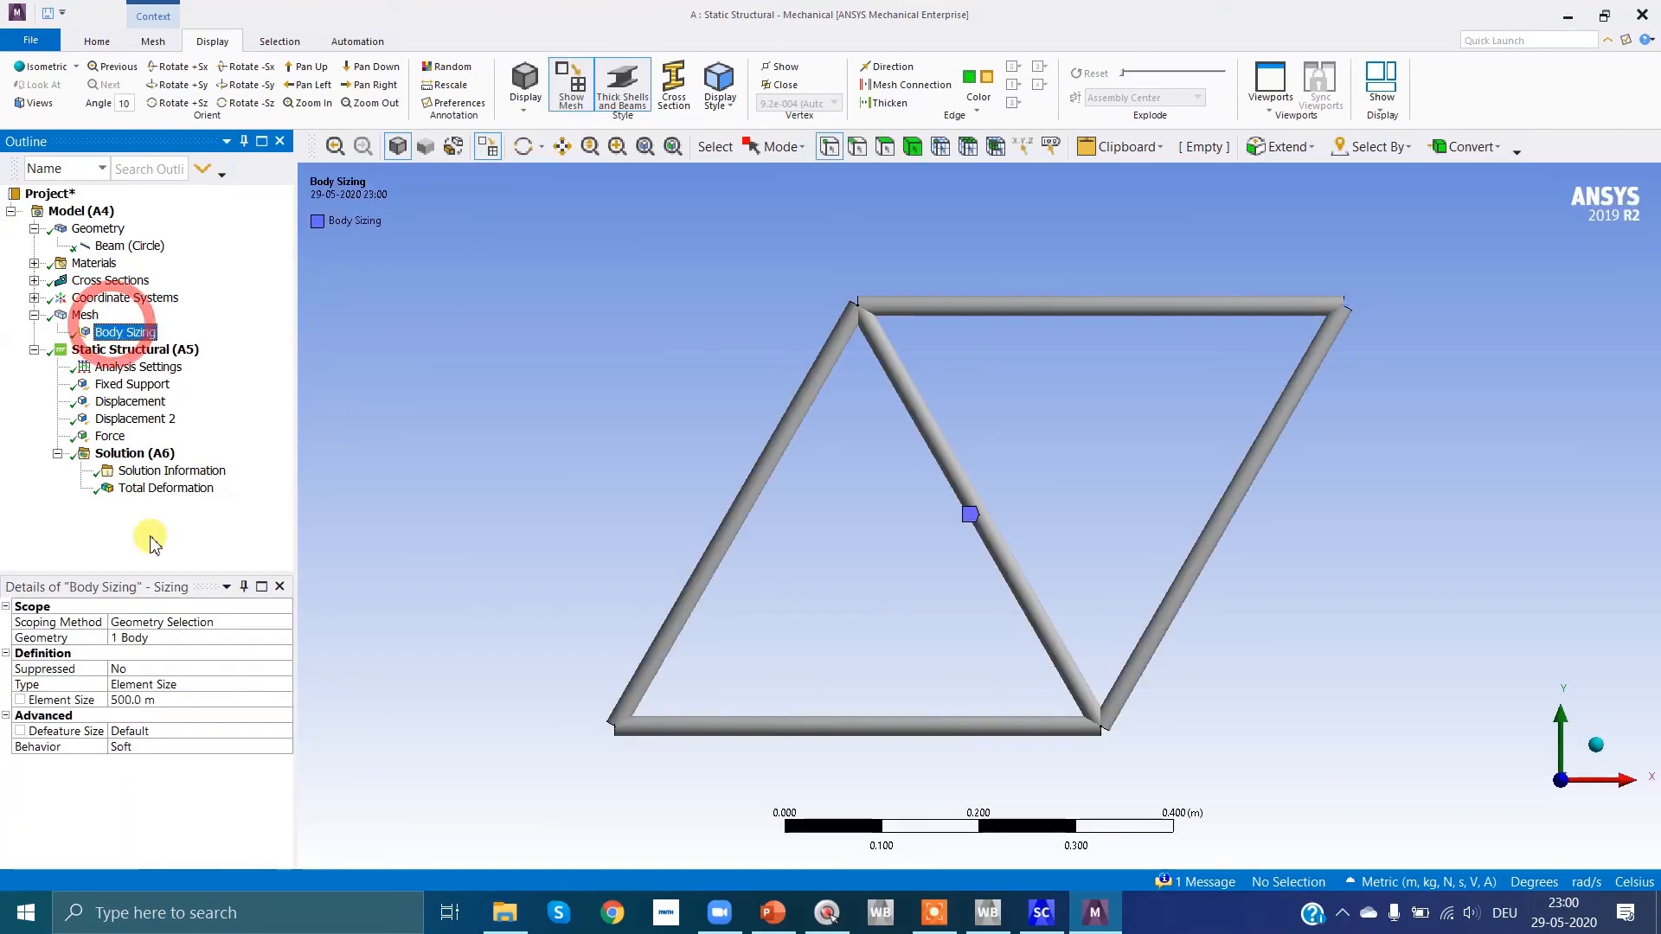
left_click(144, 701)
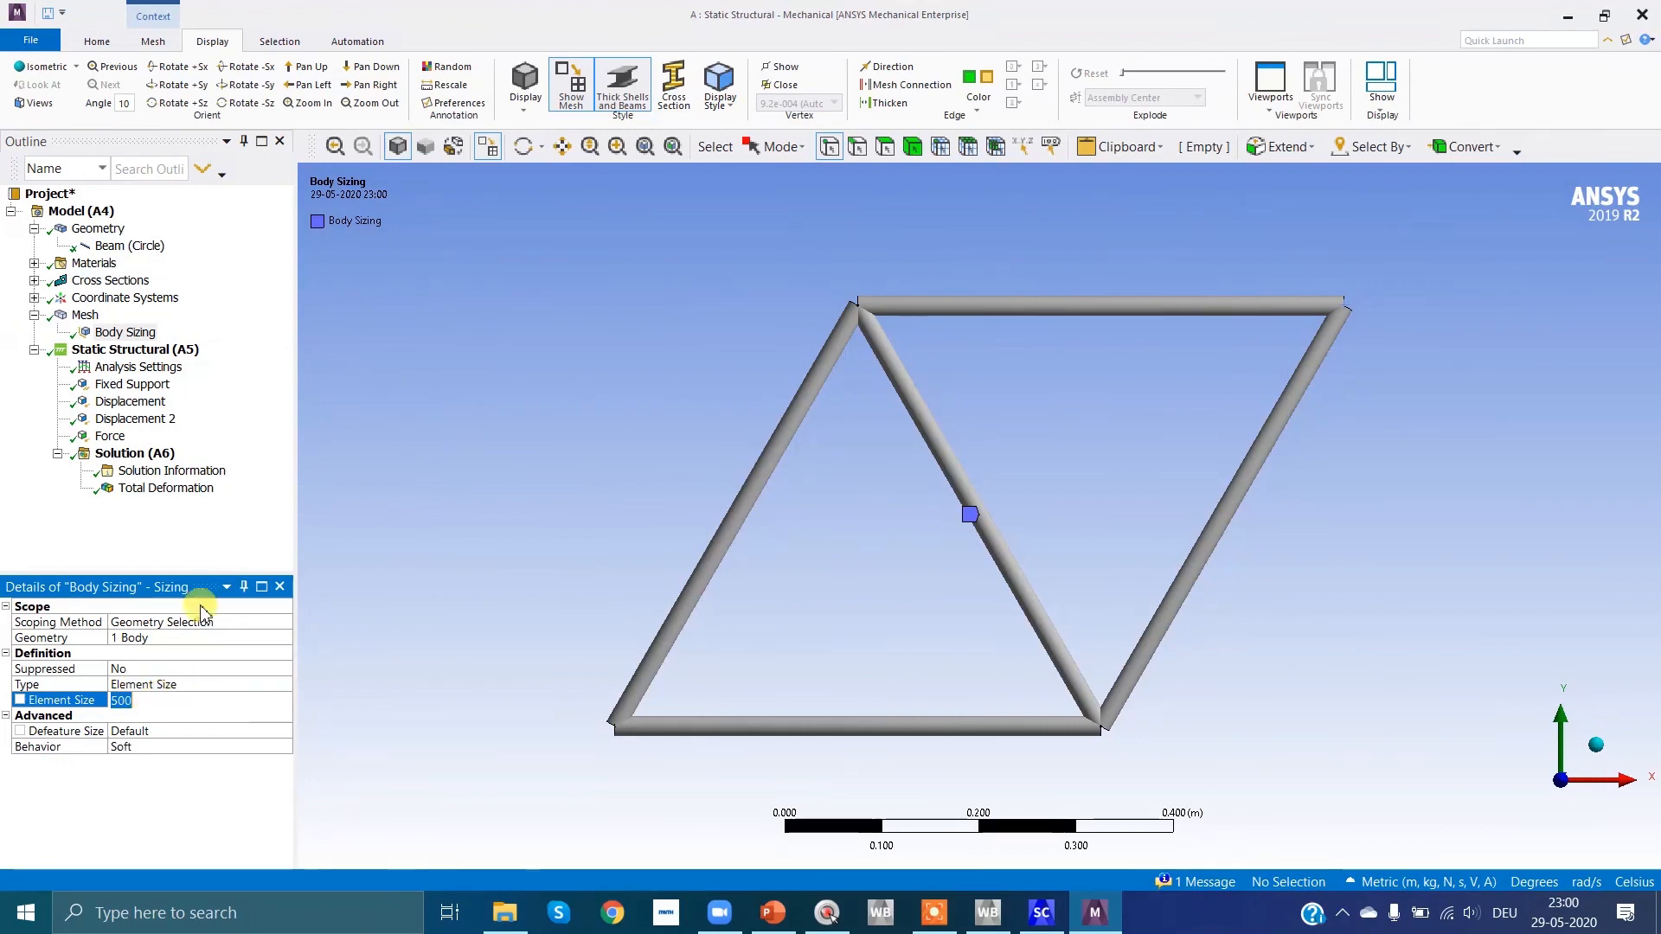
left_click(202, 541)
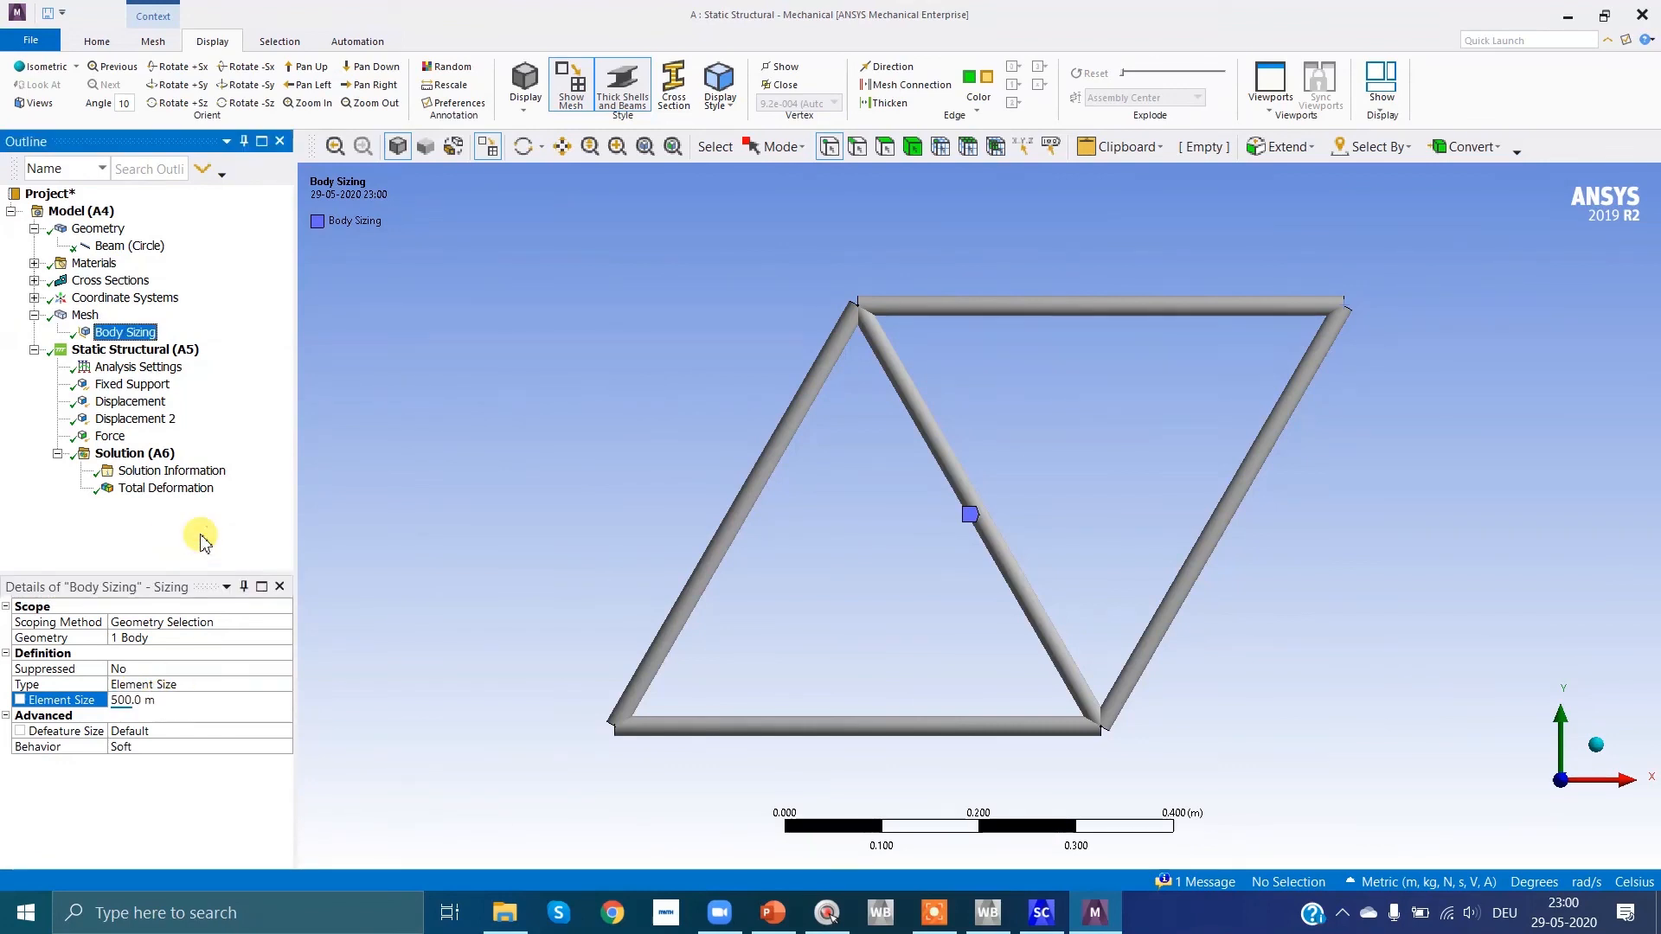
left_click(165, 488)
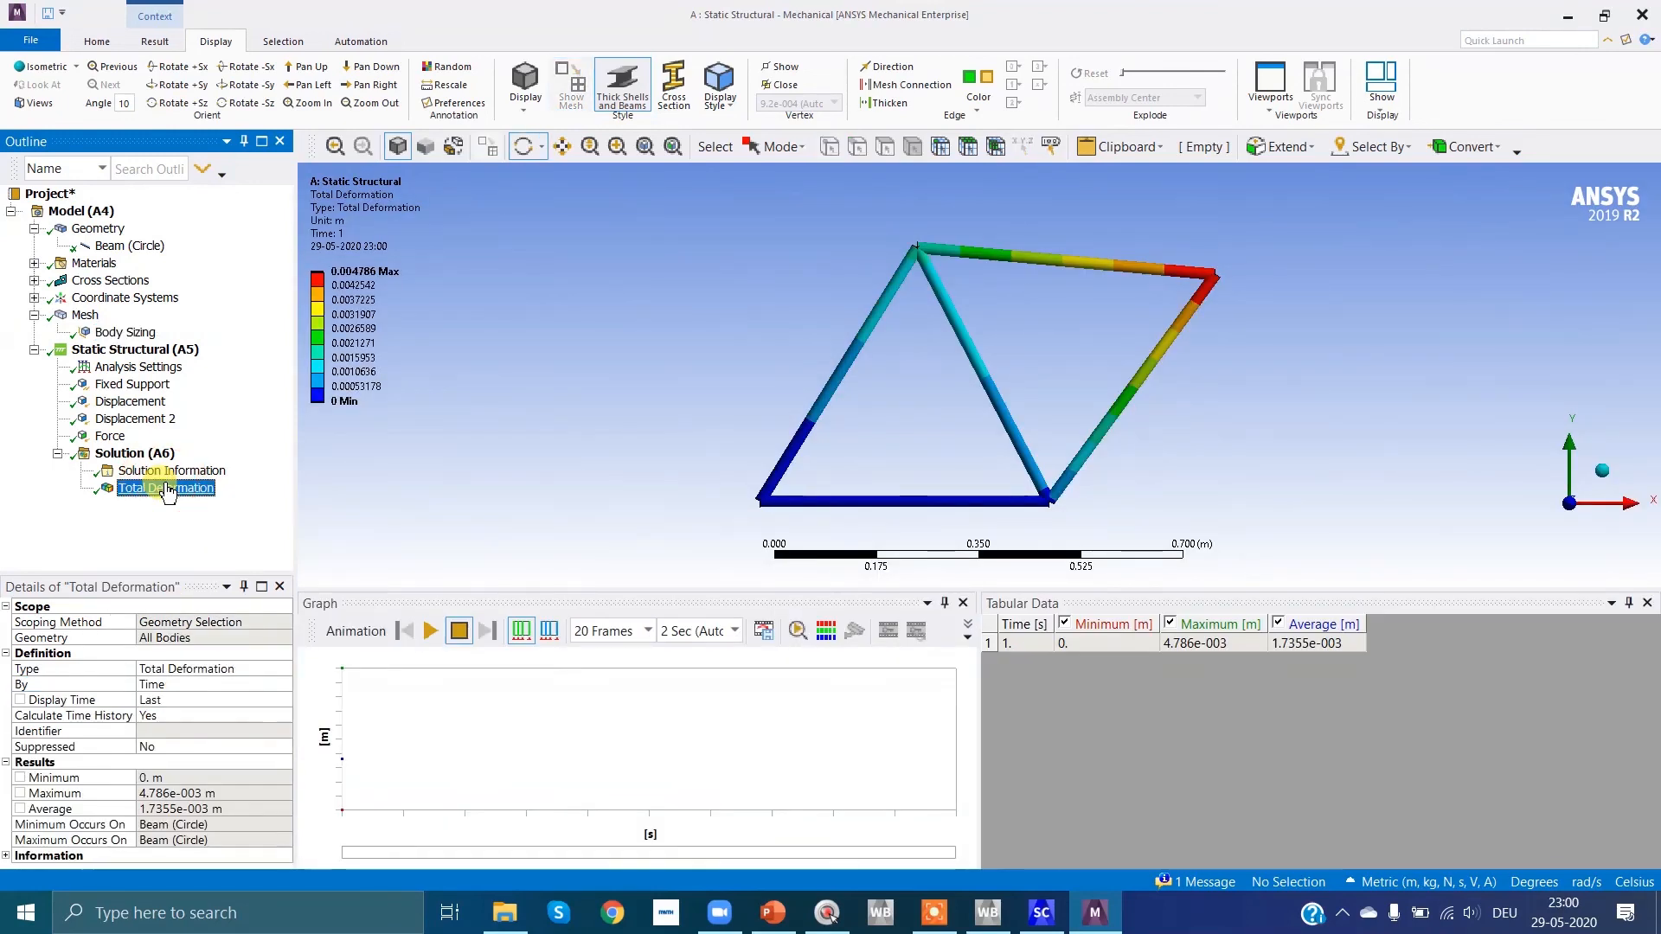